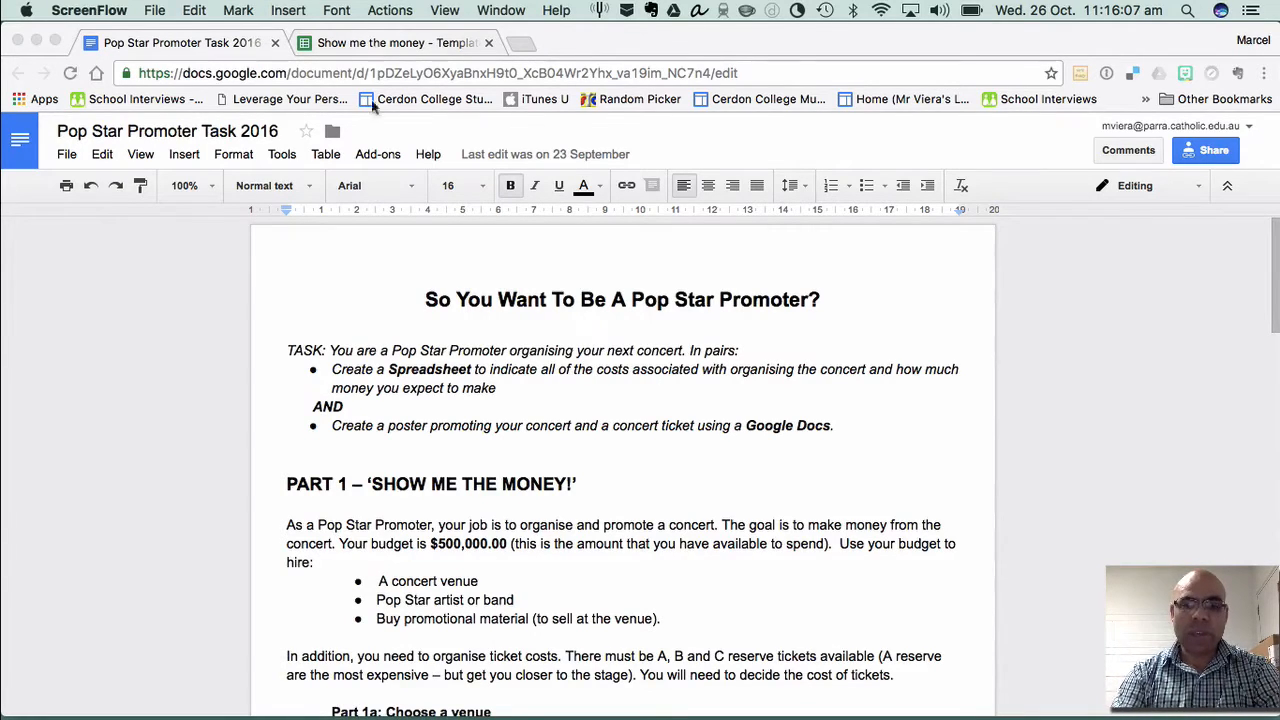
Read the introduction and Part 1 of the Pop Star Promoter task document, highlighting the budget amount
scroll(540, 408, down, 2)
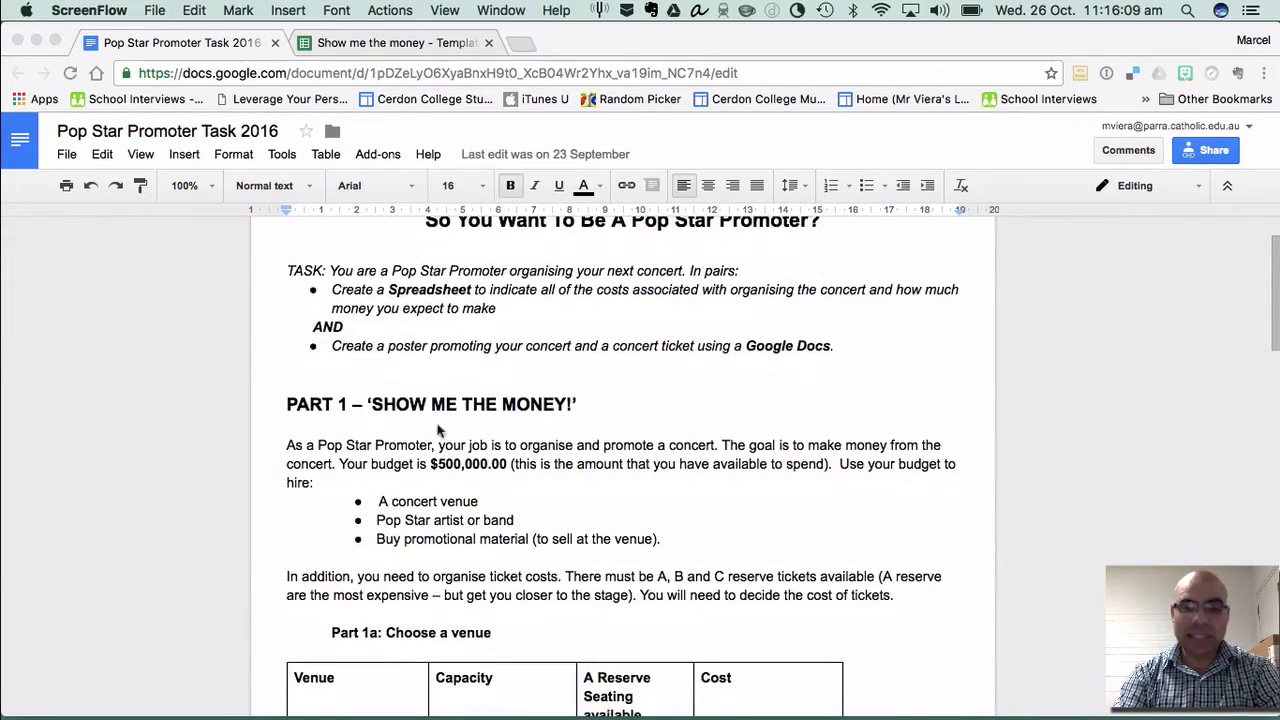
scroll(510, 456, up, 2)
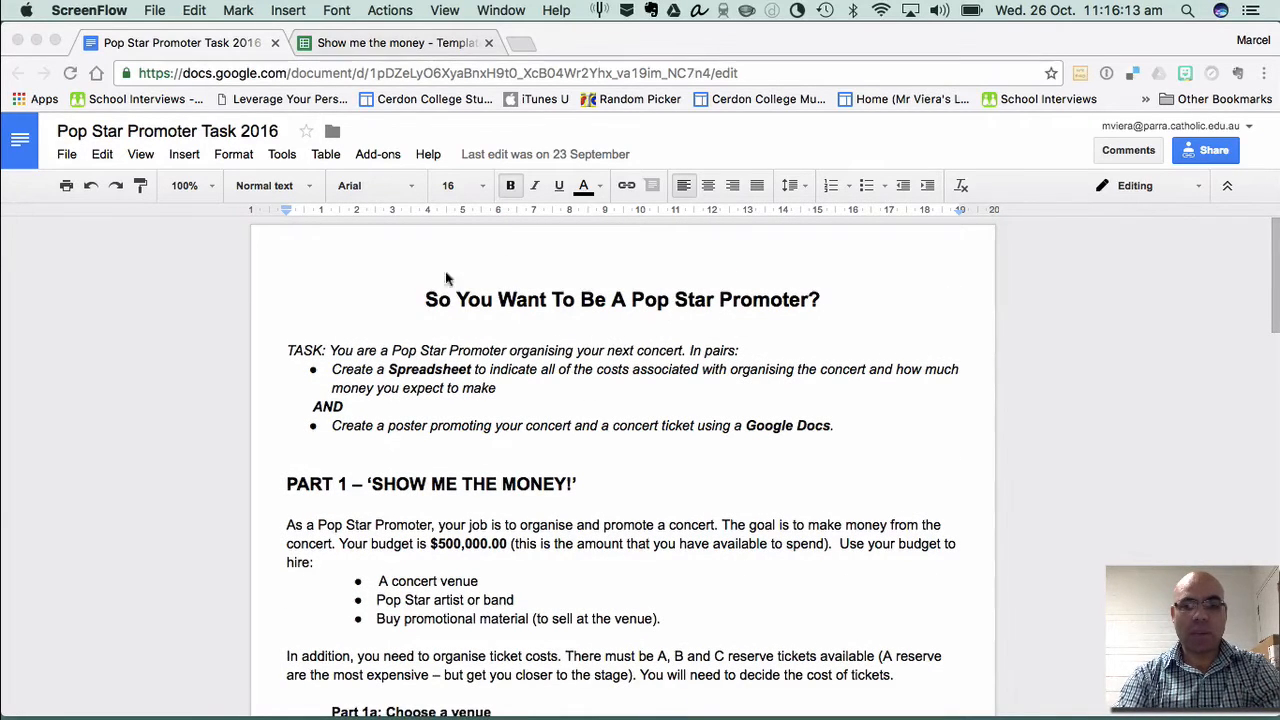
scroll(562, 434, down, 1)
scroll(560, 400, down, 5)
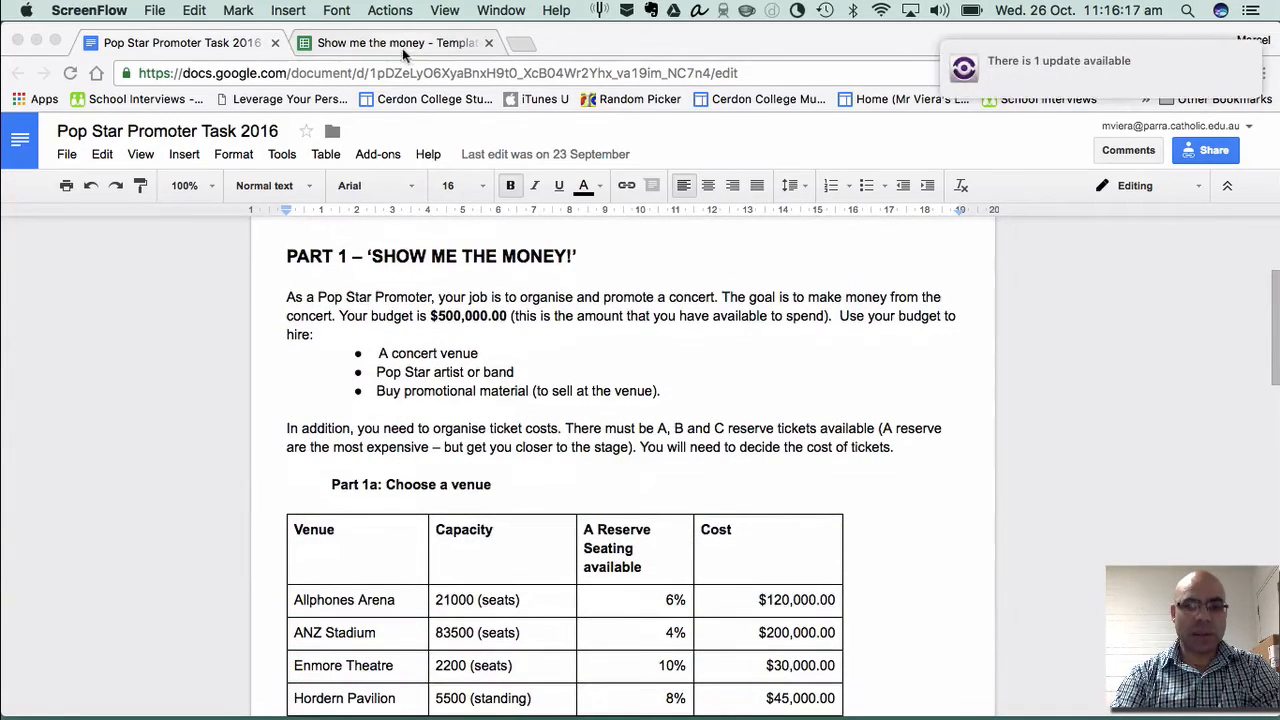
scroll(449, 410, down, 1)
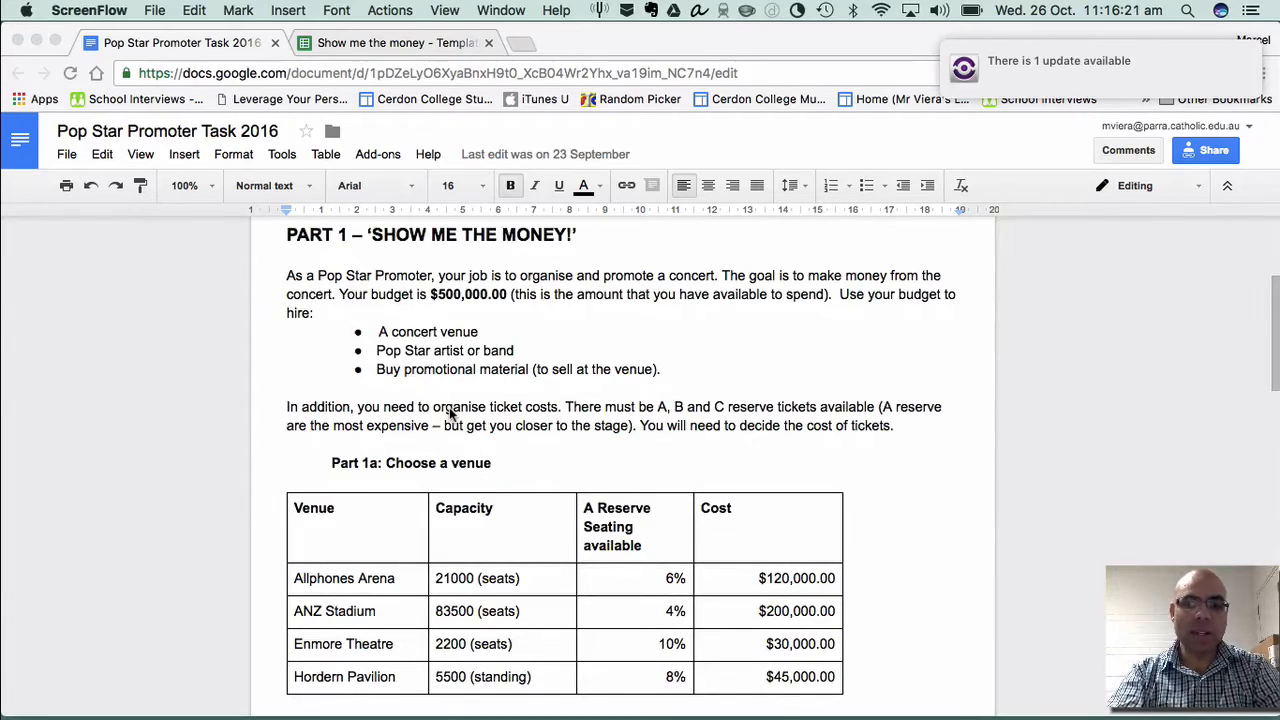
click(541, 342)
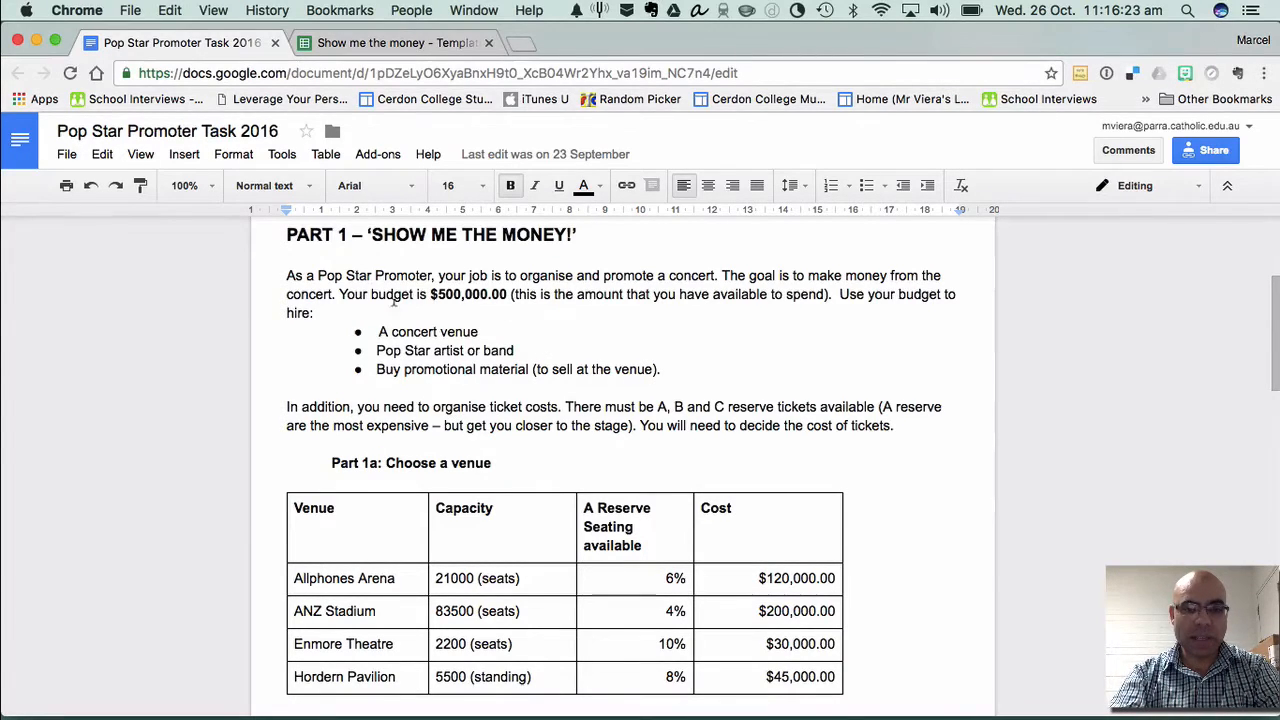
drag(430, 294, 507, 295)
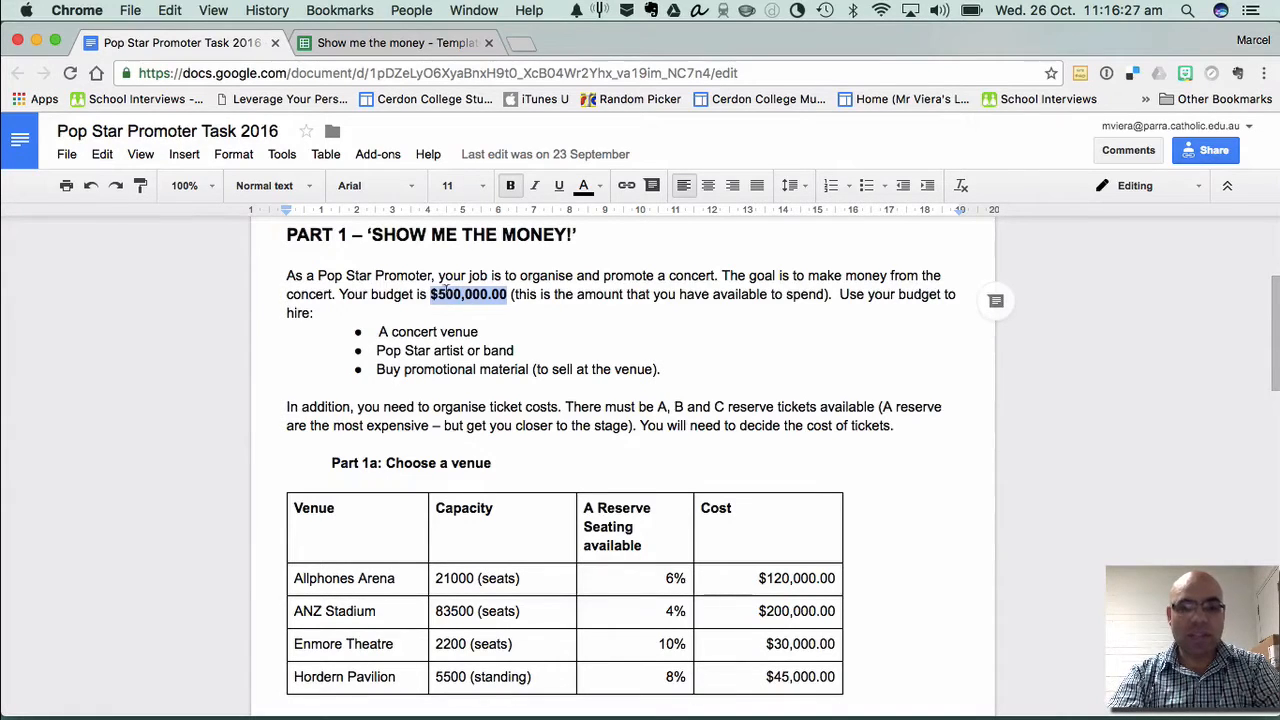
click(530, 343)
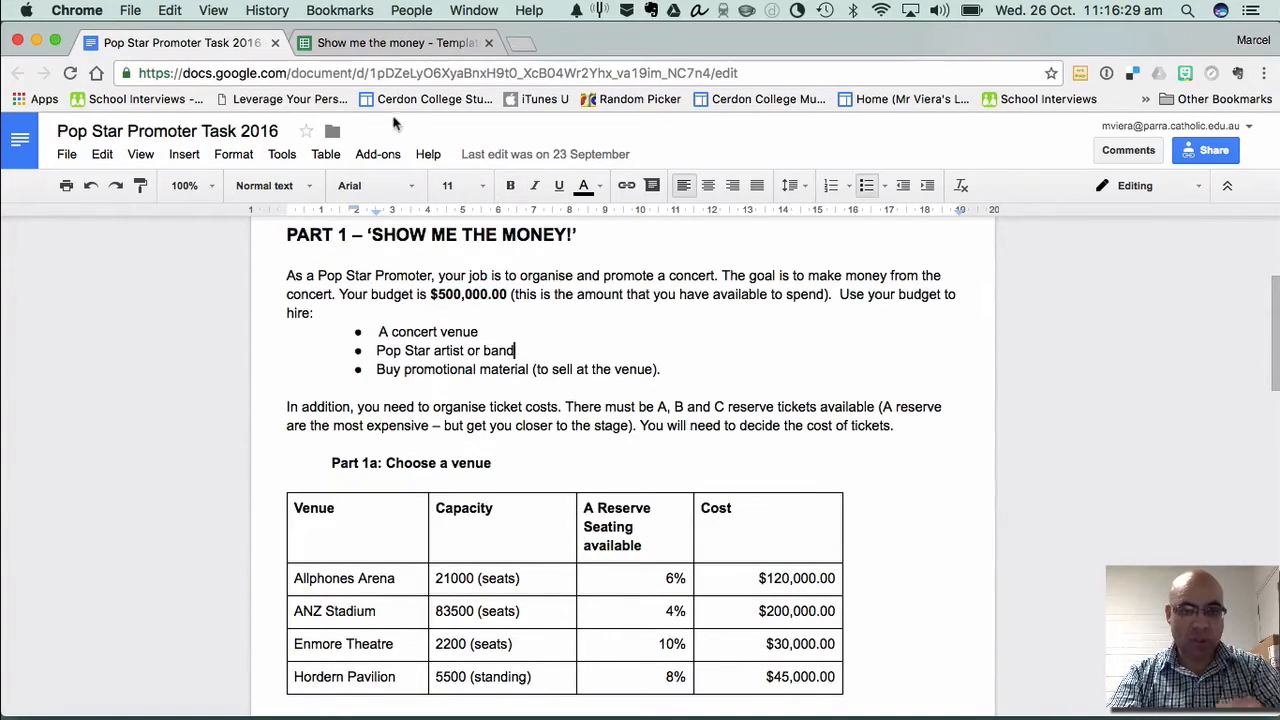
In the Show me the money template, enter 500000 in cell B1 beside My Budget
click(360, 46)
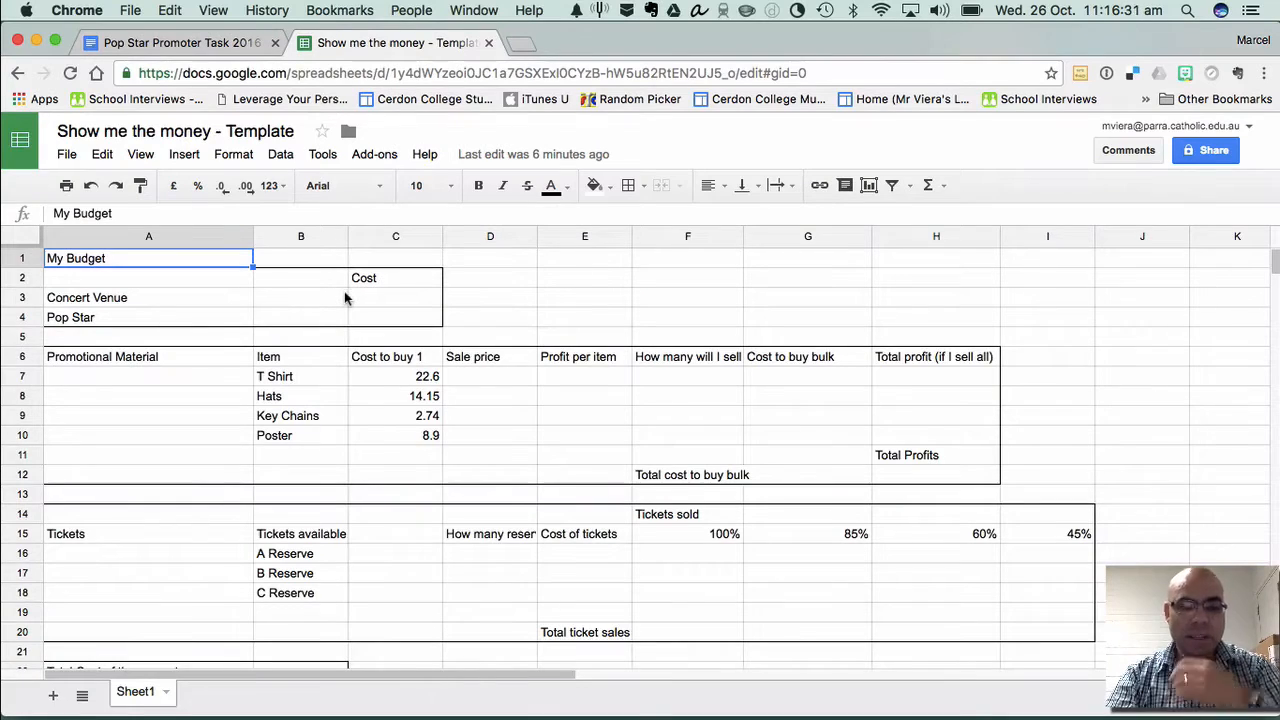
click(558, 324)
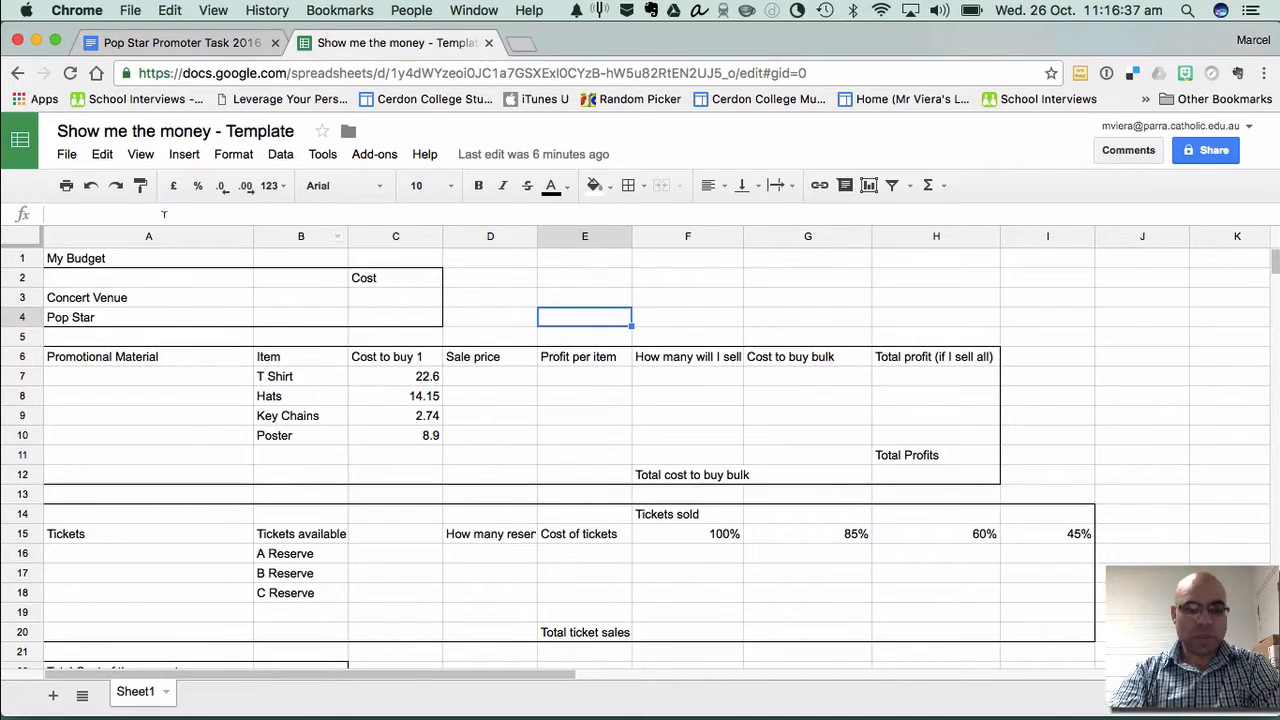
click(108, 262)
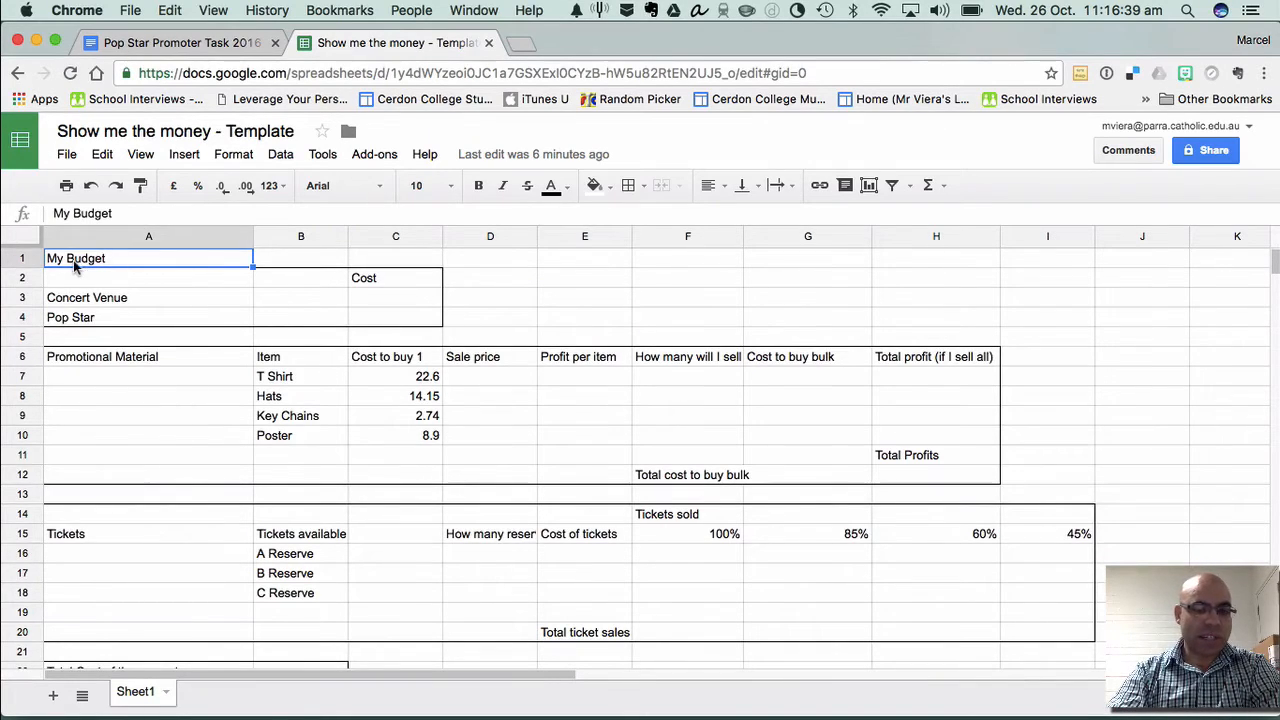
click(280, 265)
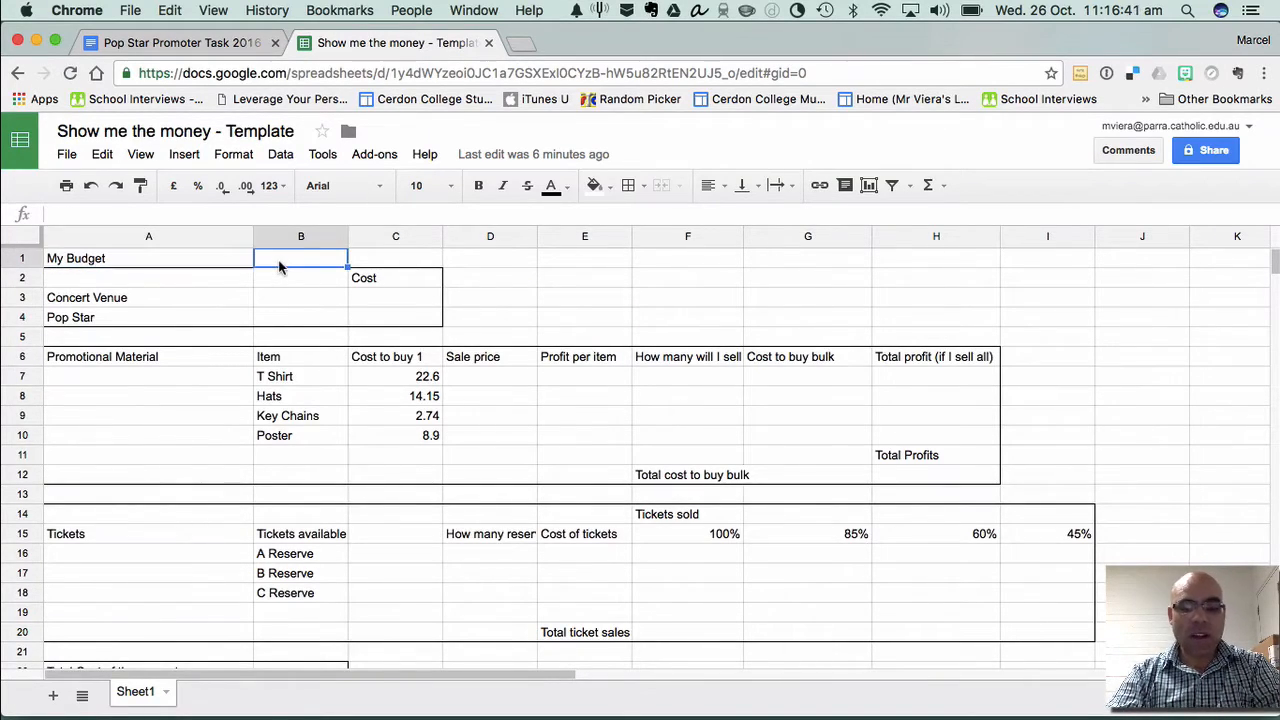
text(50)
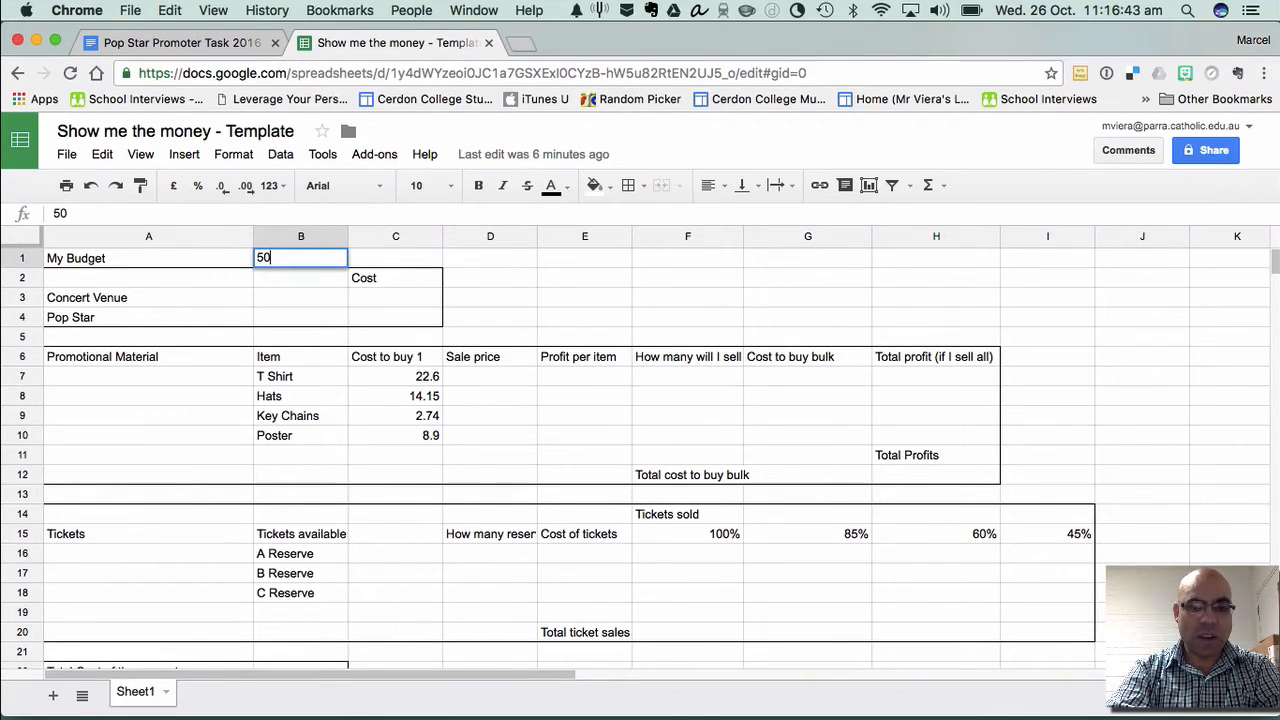
text(0000)
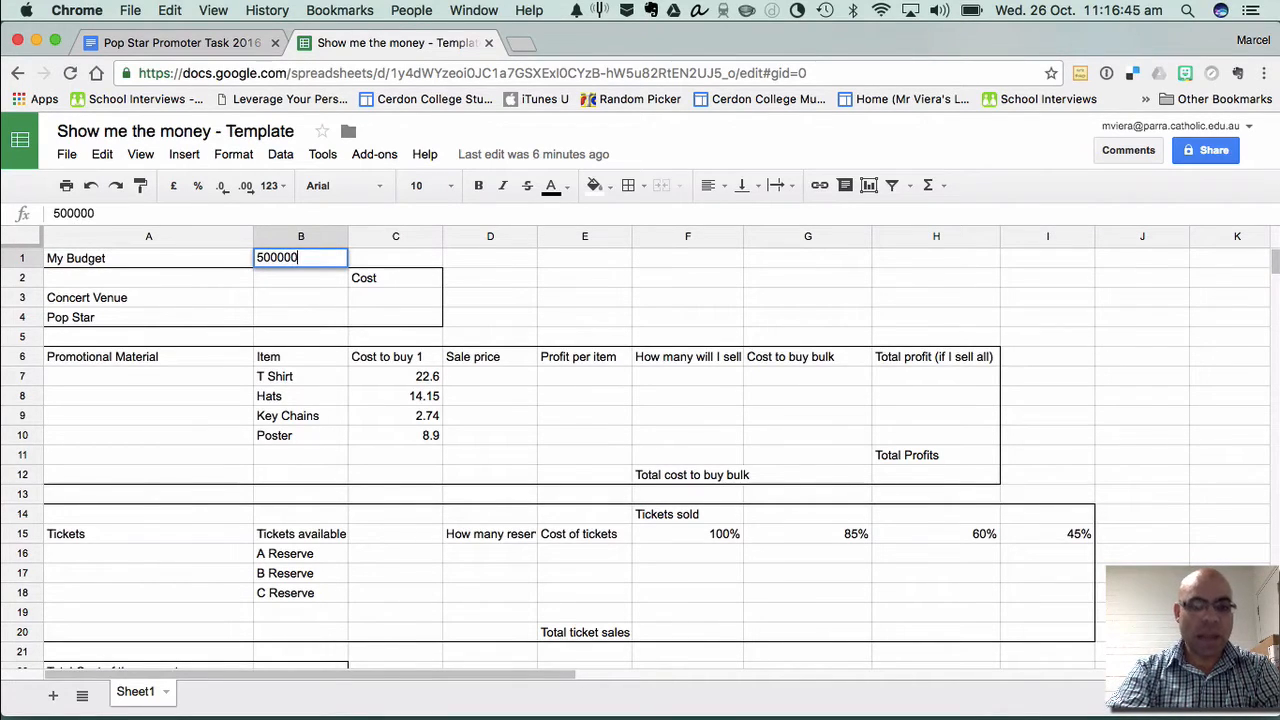
key(Return)
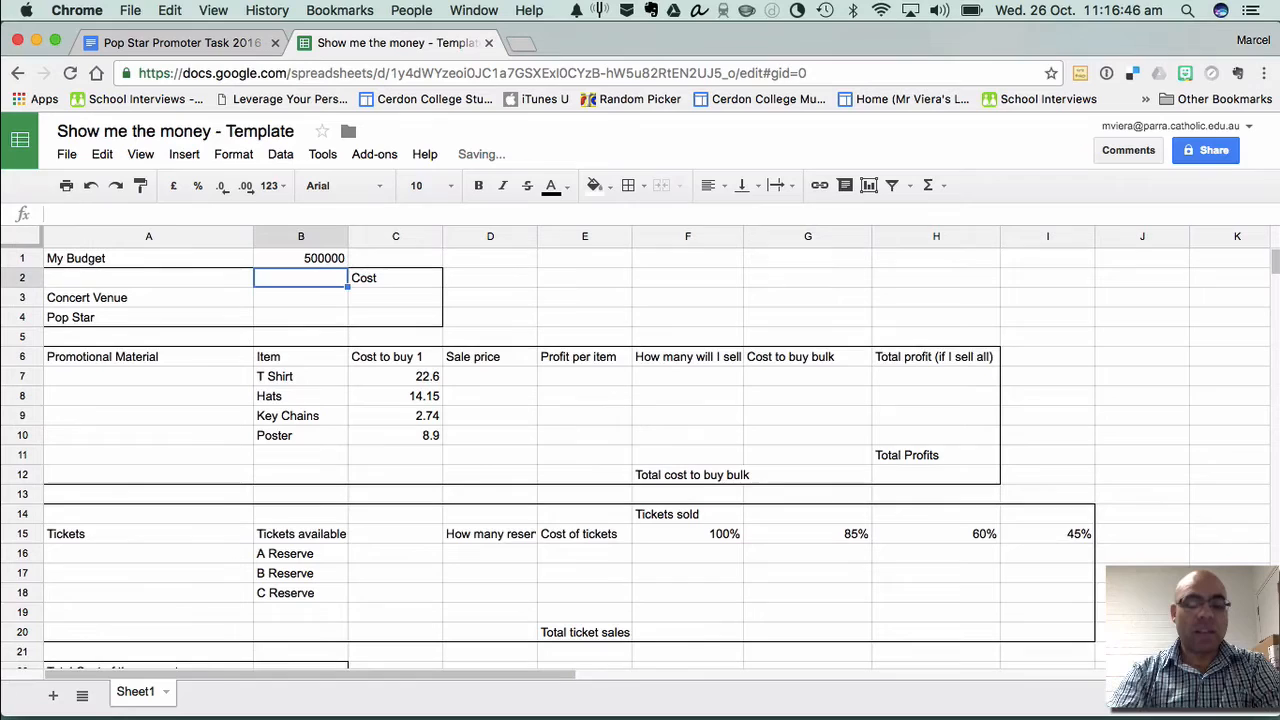
click(312, 261)
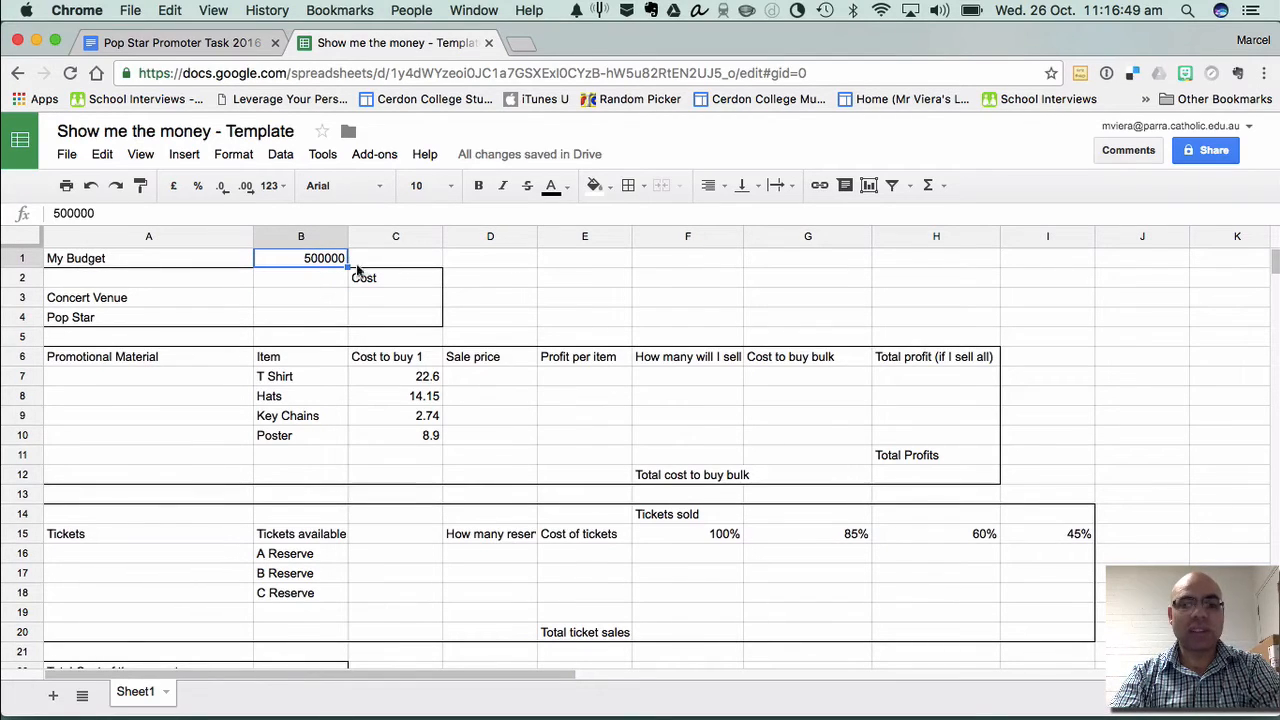
click(327, 297)
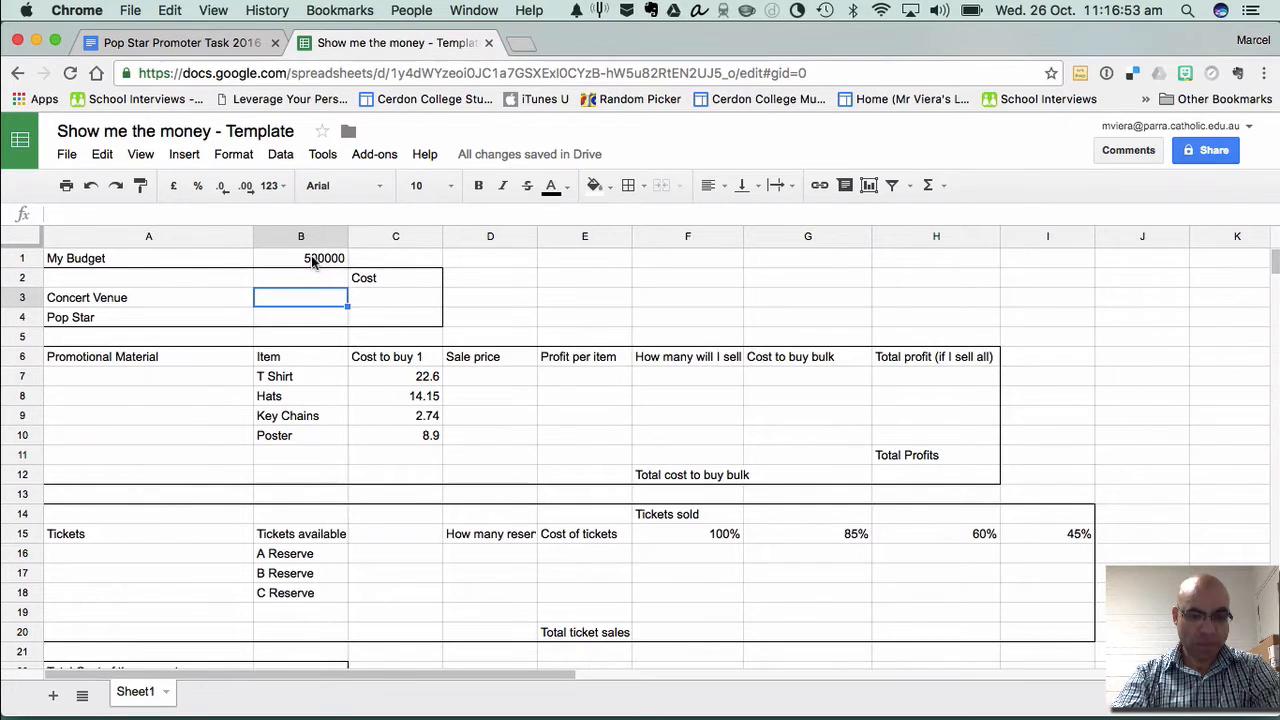
click(312, 260)
click(195, 258)
click(310, 262)
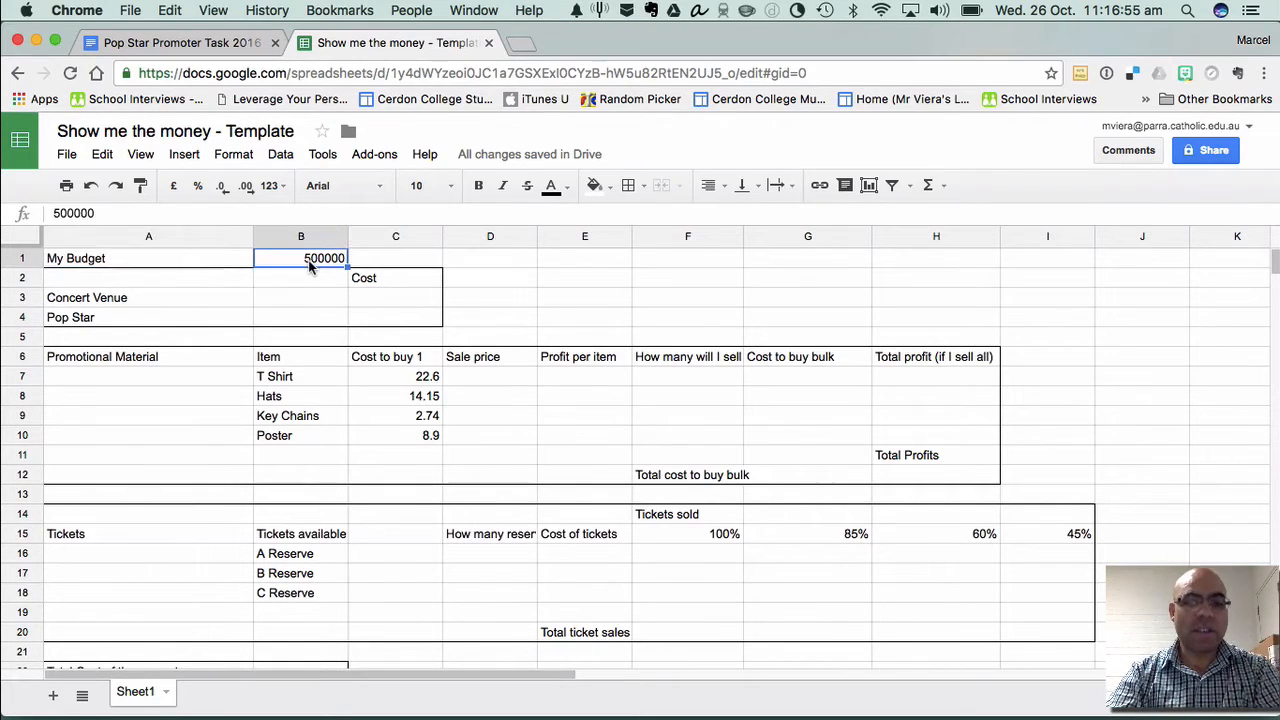
Look up the venue options in Part 1a of the task document and highlight the Allphones Arena row
click(192, 46)
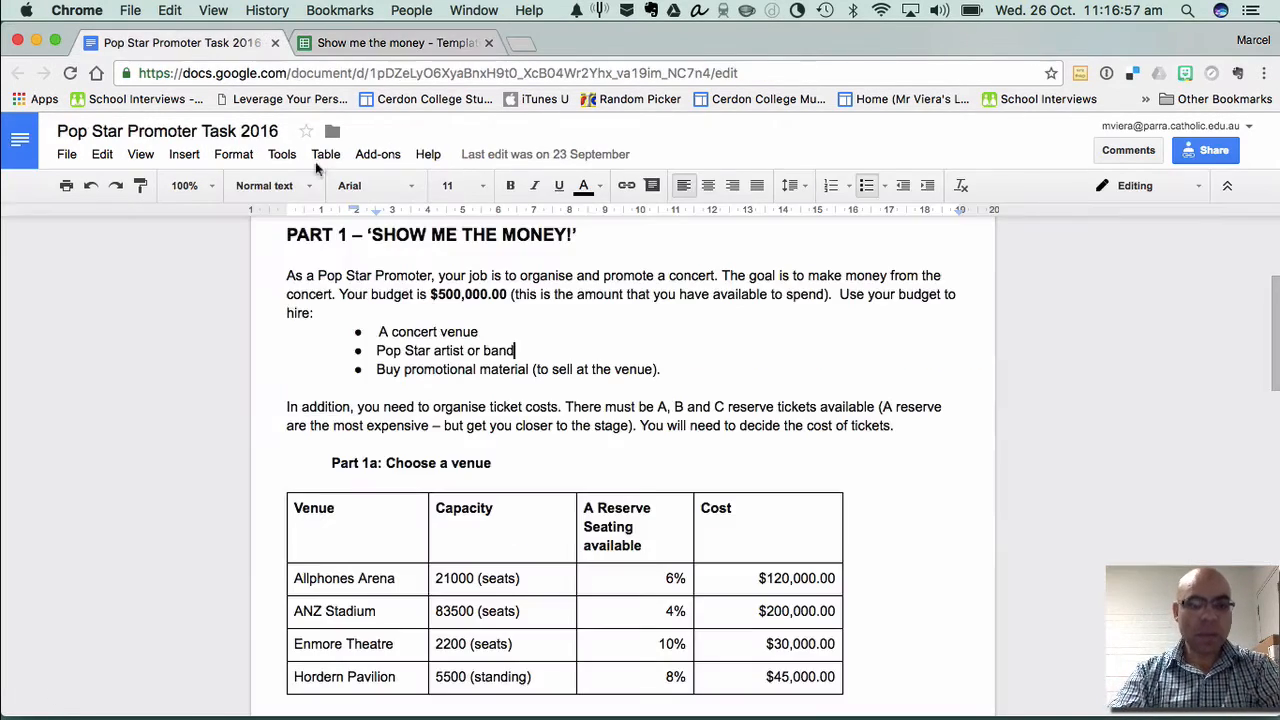
scroll(400, 290, down, 3)
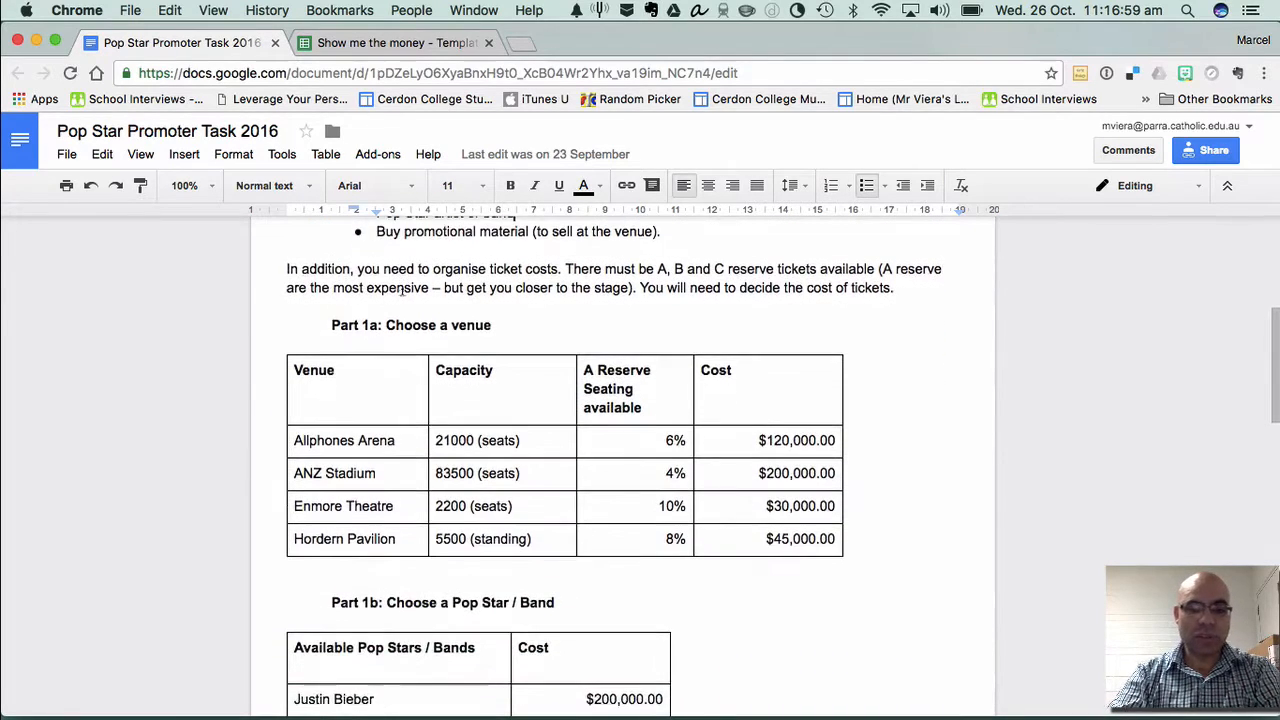
scroll(400, 290, down, 1)
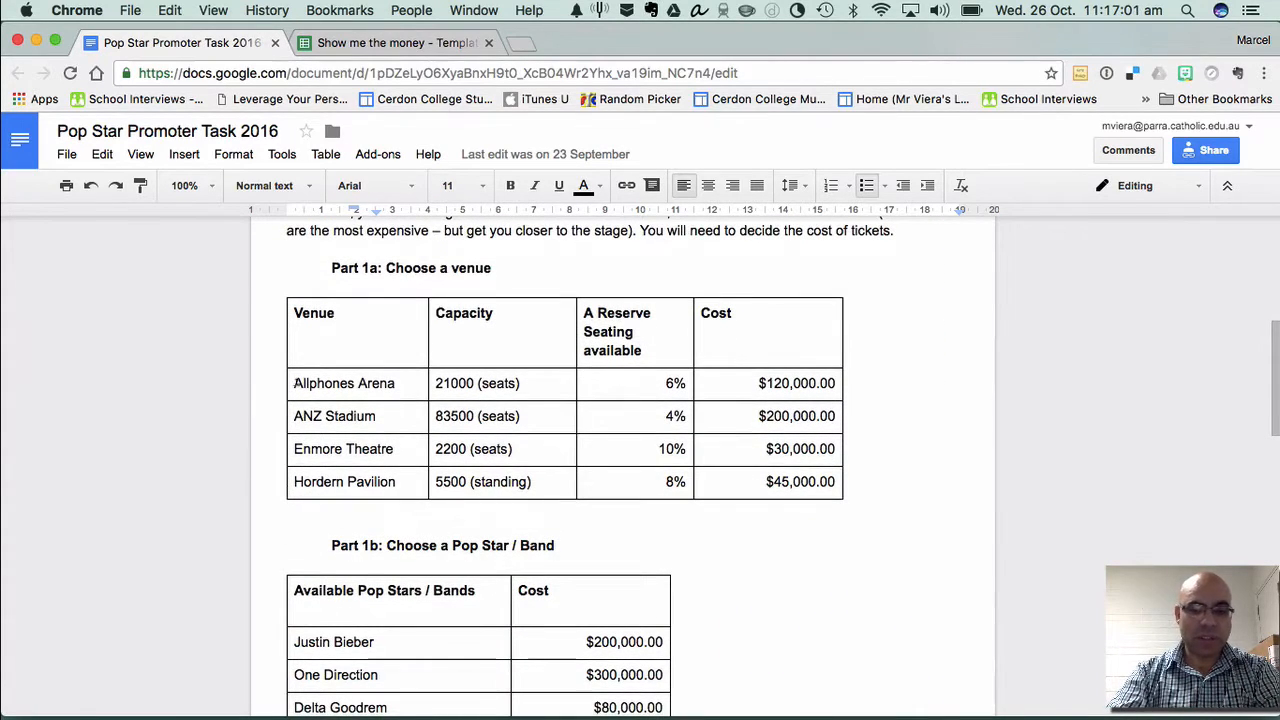
drag(292, 383, 805, 380)
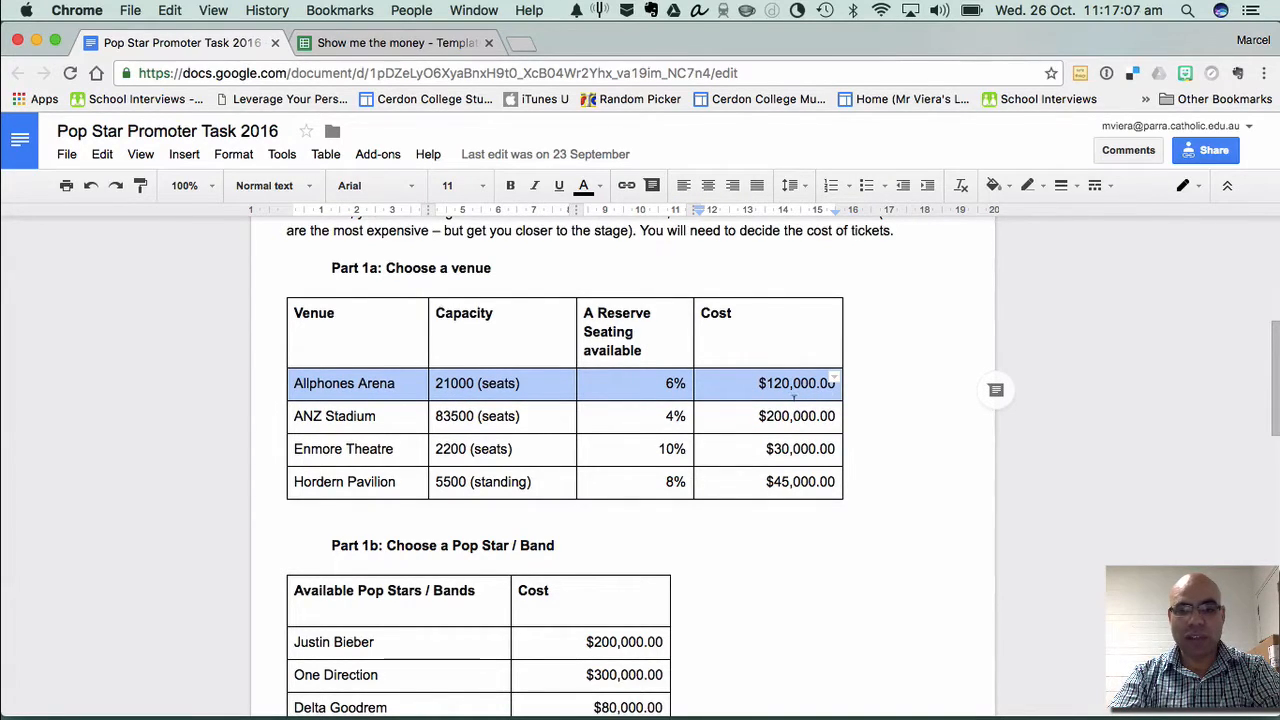
In the budget spreadsheet, enter All Phones as the concert venue in B3 and its cost of 120000 in C3
click(395, 42)
click(152, 300)
click(275, 306)
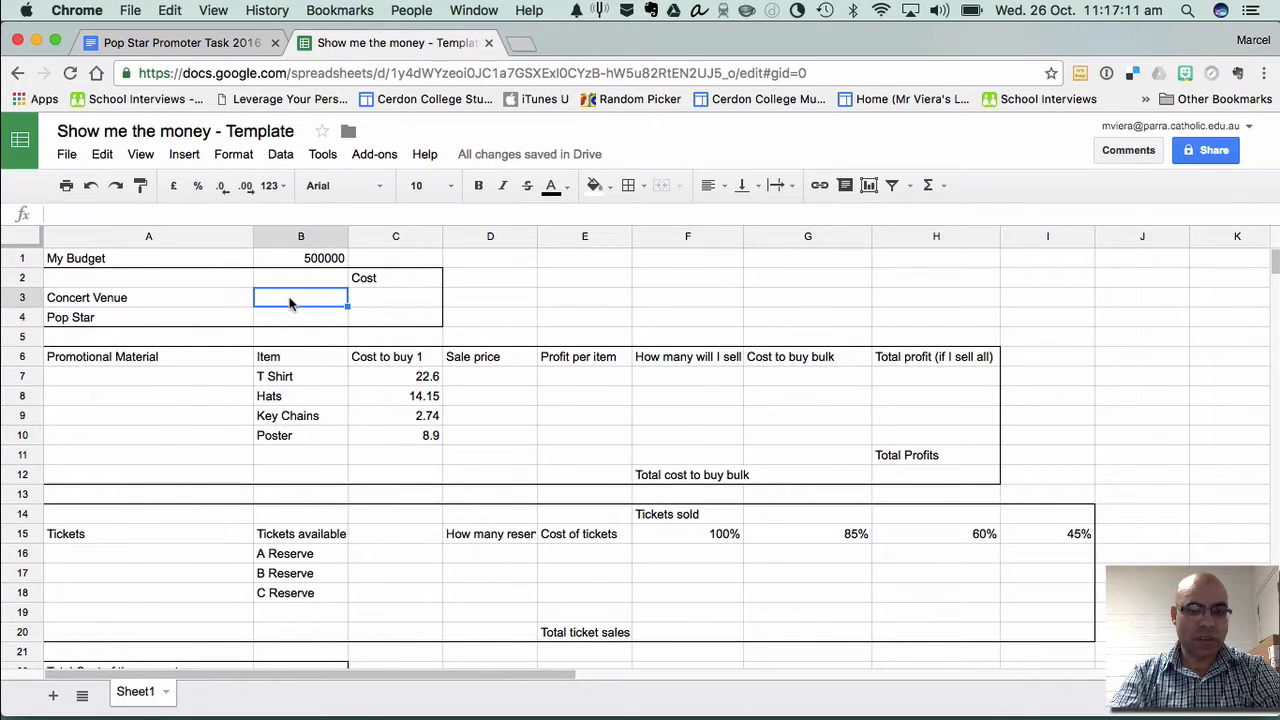
text(All )
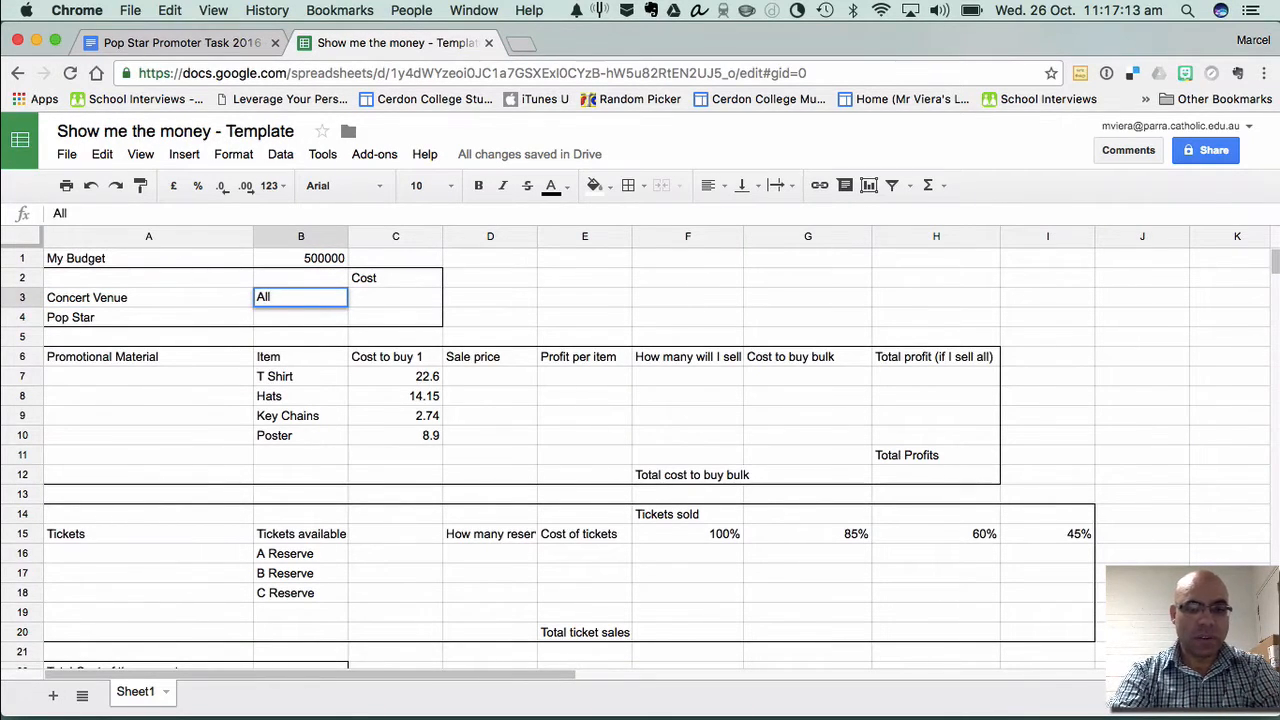
text(Phones)
key(Tab)
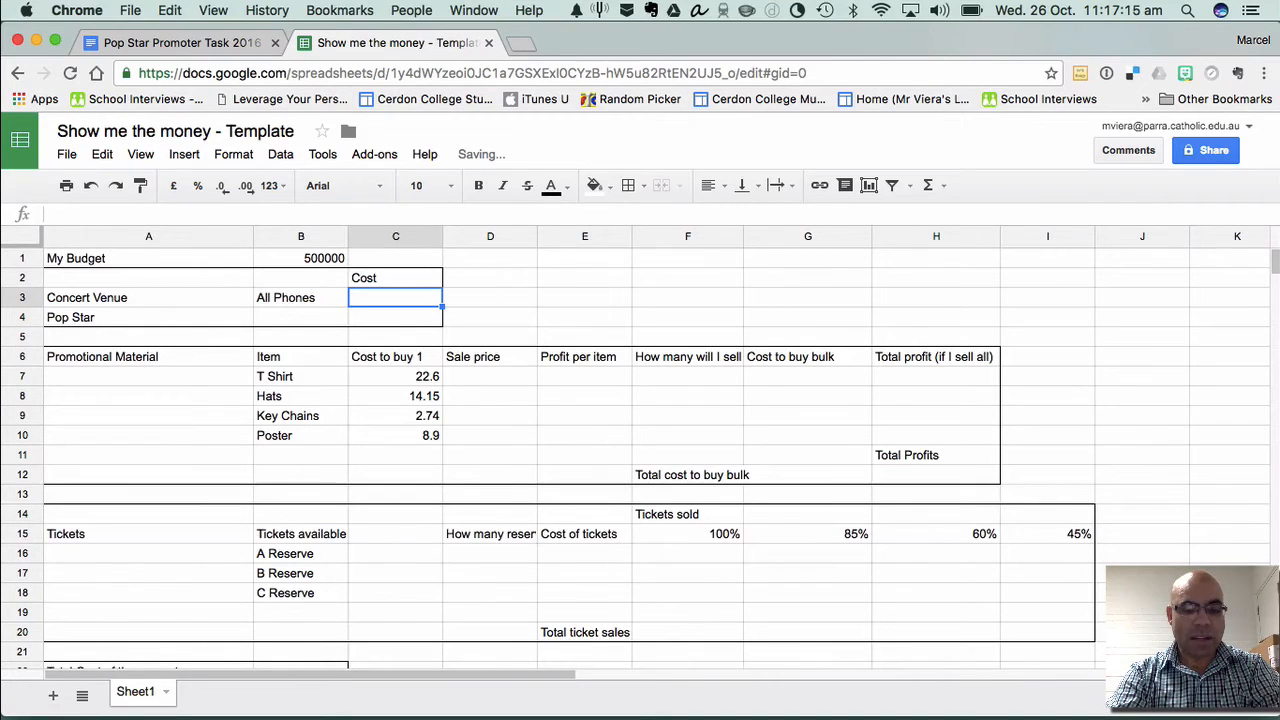
text(120)
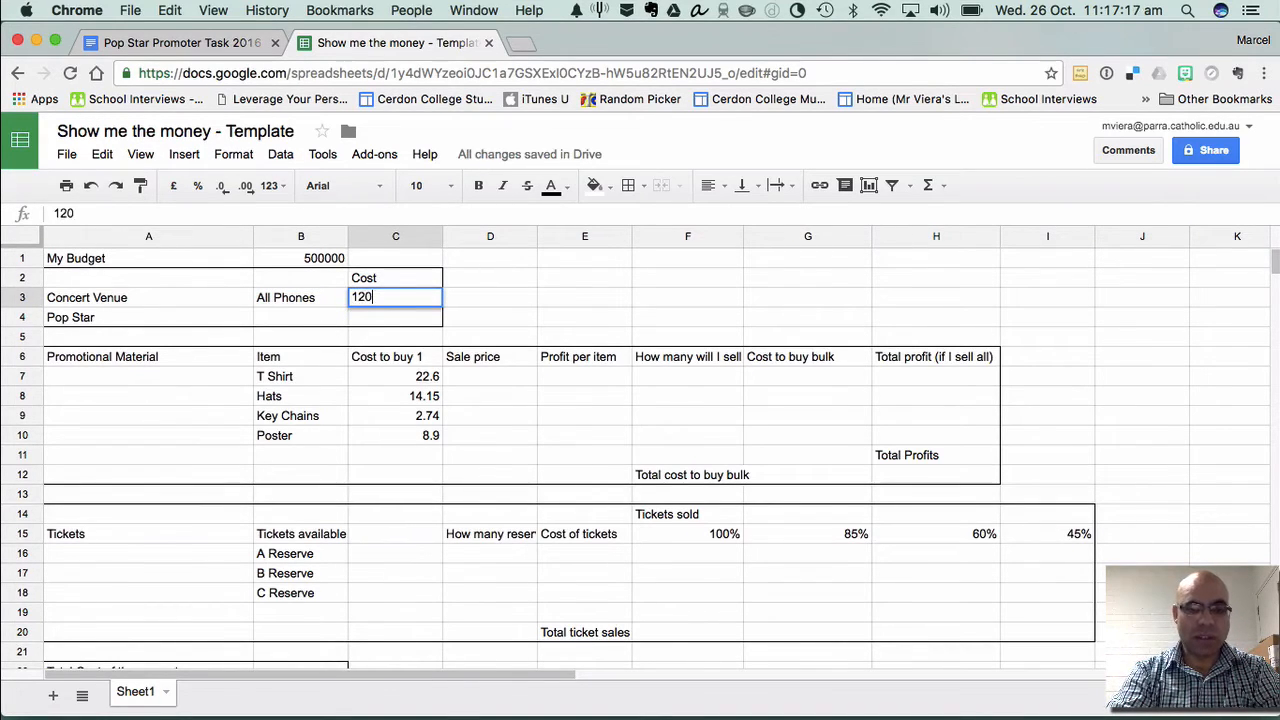
text(000)
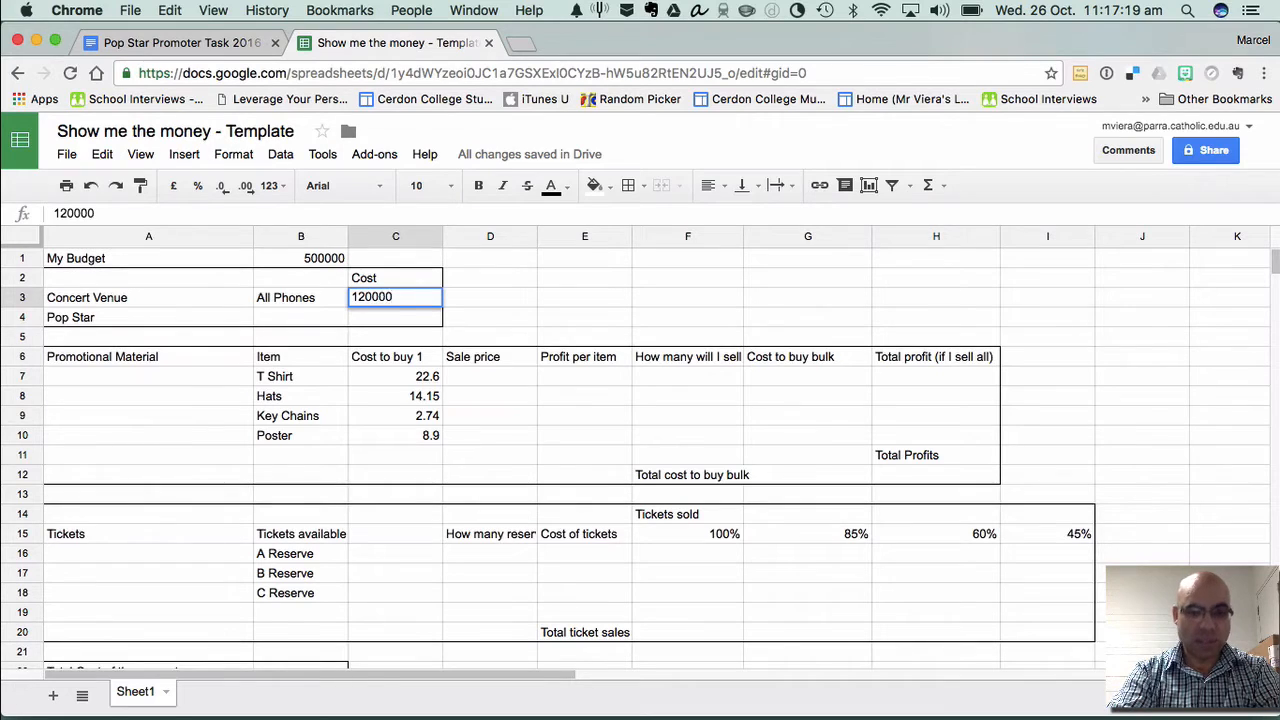
key(Return)
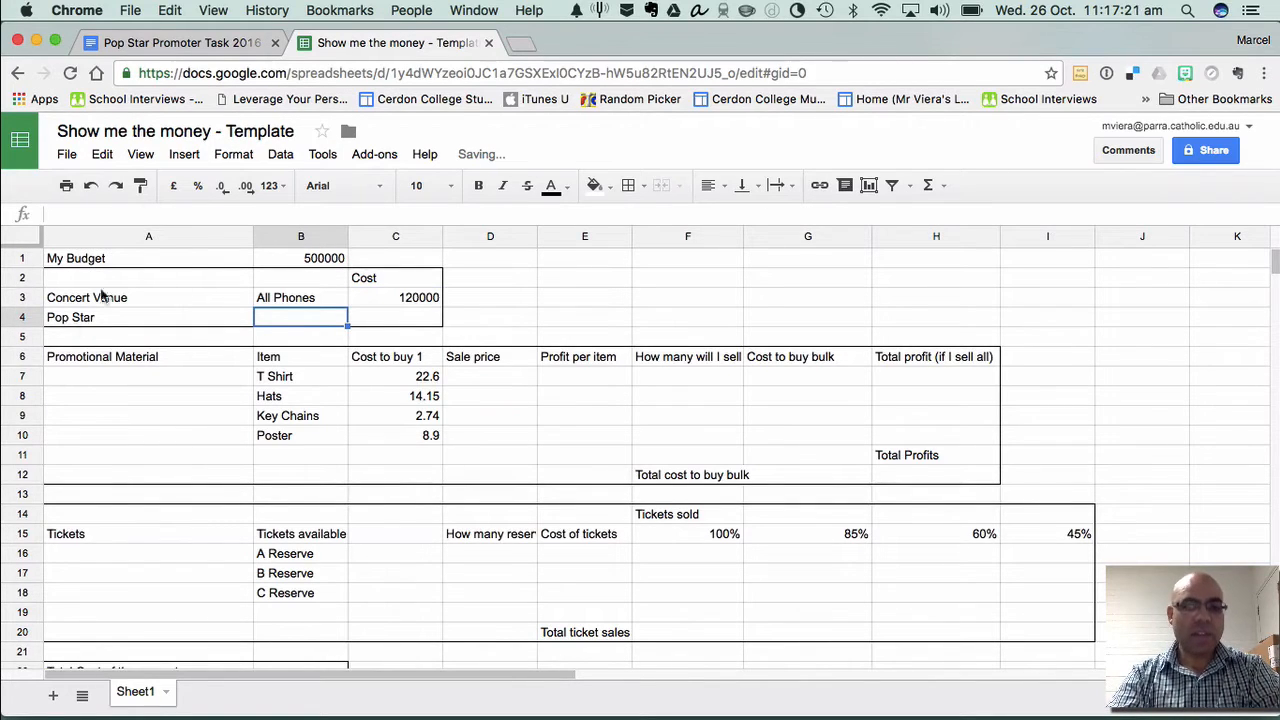
Look up the performers in Part 1b of the task document and highlight the One Direction row
click(157, 42)
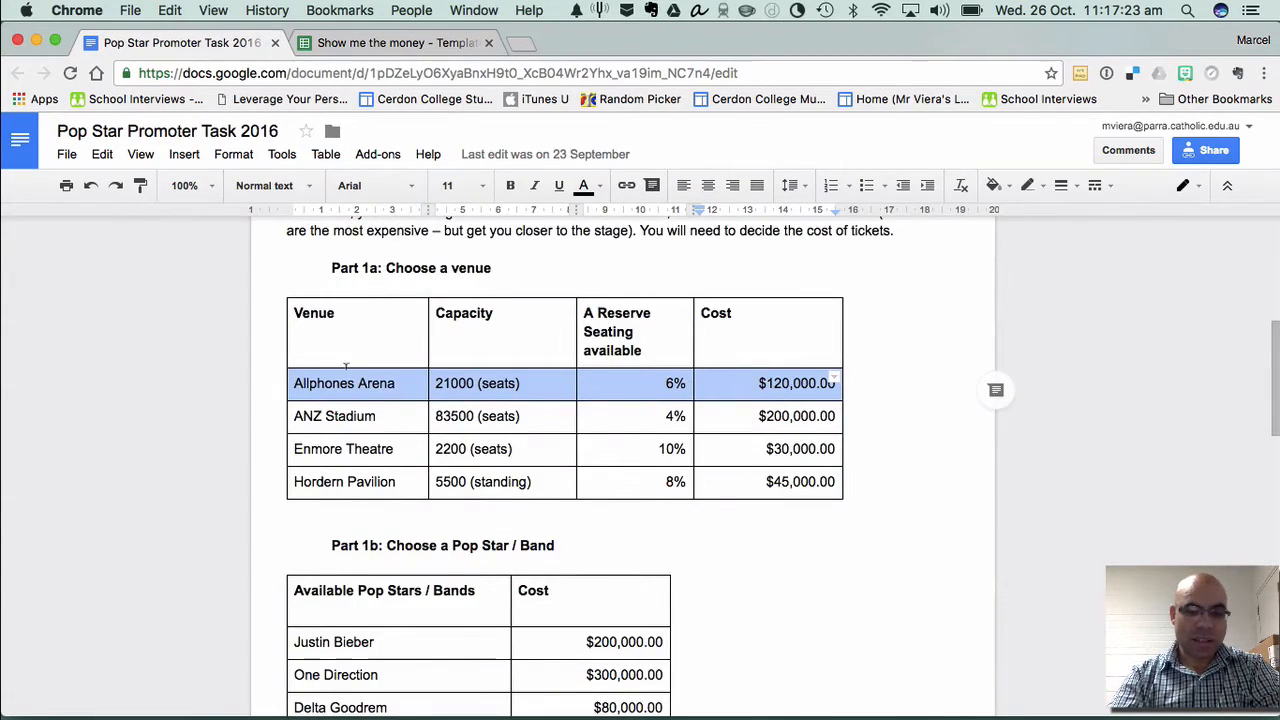
scroll(347, 368, down, 5)
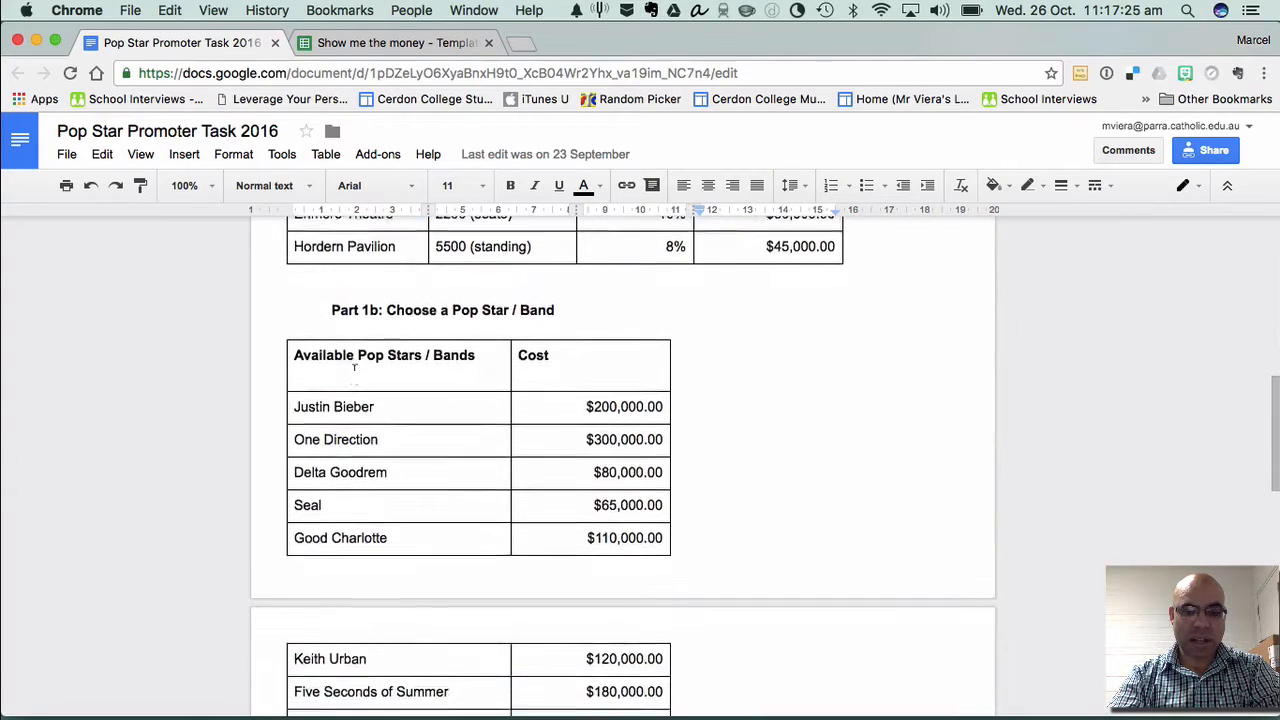
drag(316, 414, 652, 413)
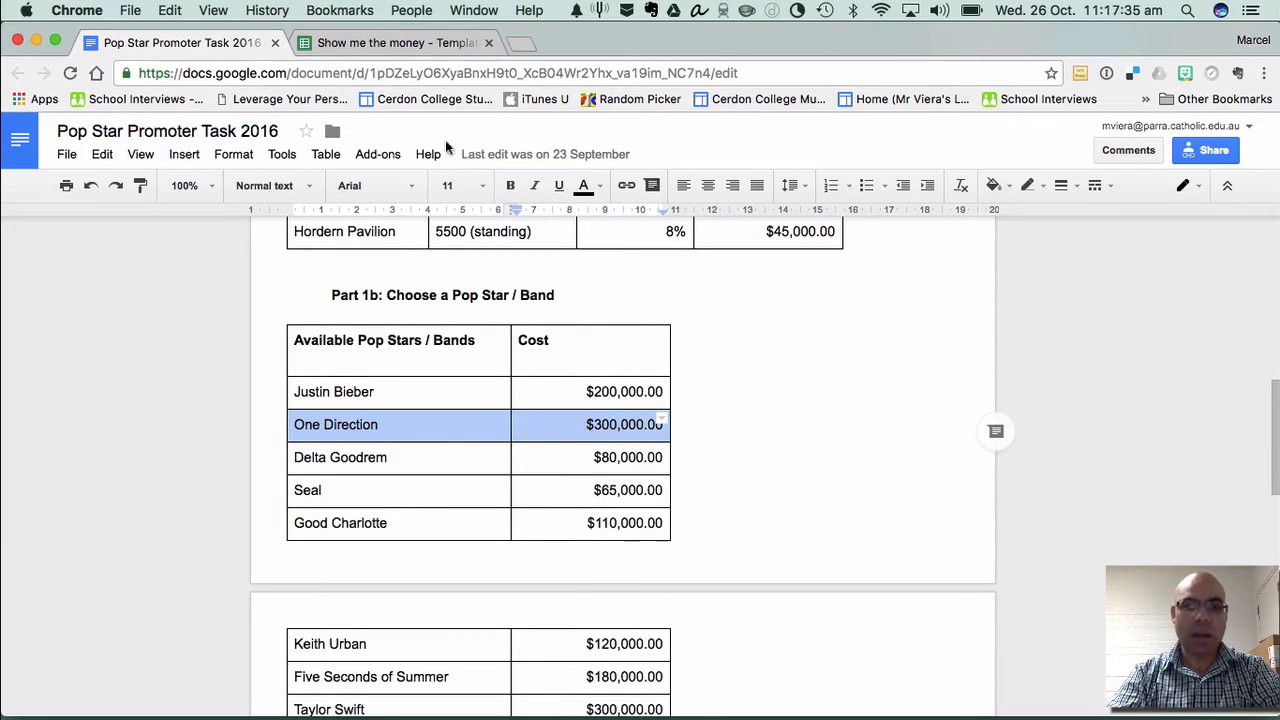
In the budget spreadsheet, enter One Direction as the pop star in B4 and its cost of 300000 in C4
click(373, 44)
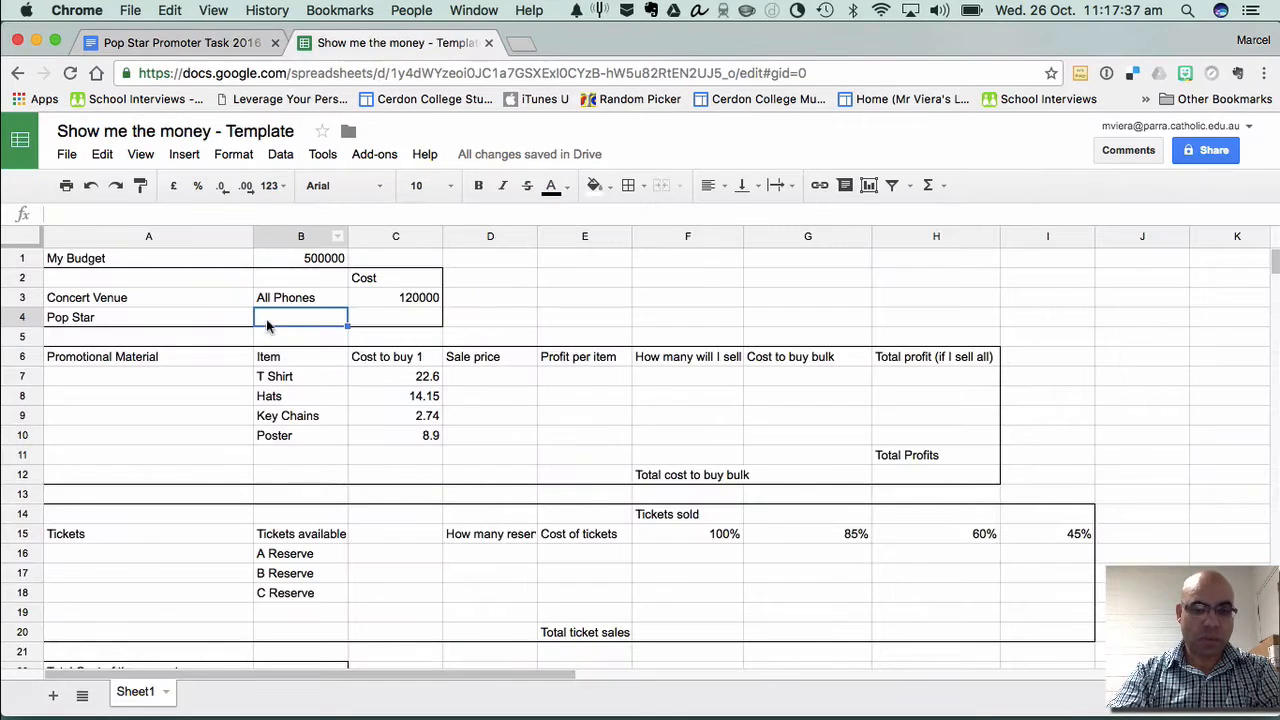
text(One Direction)
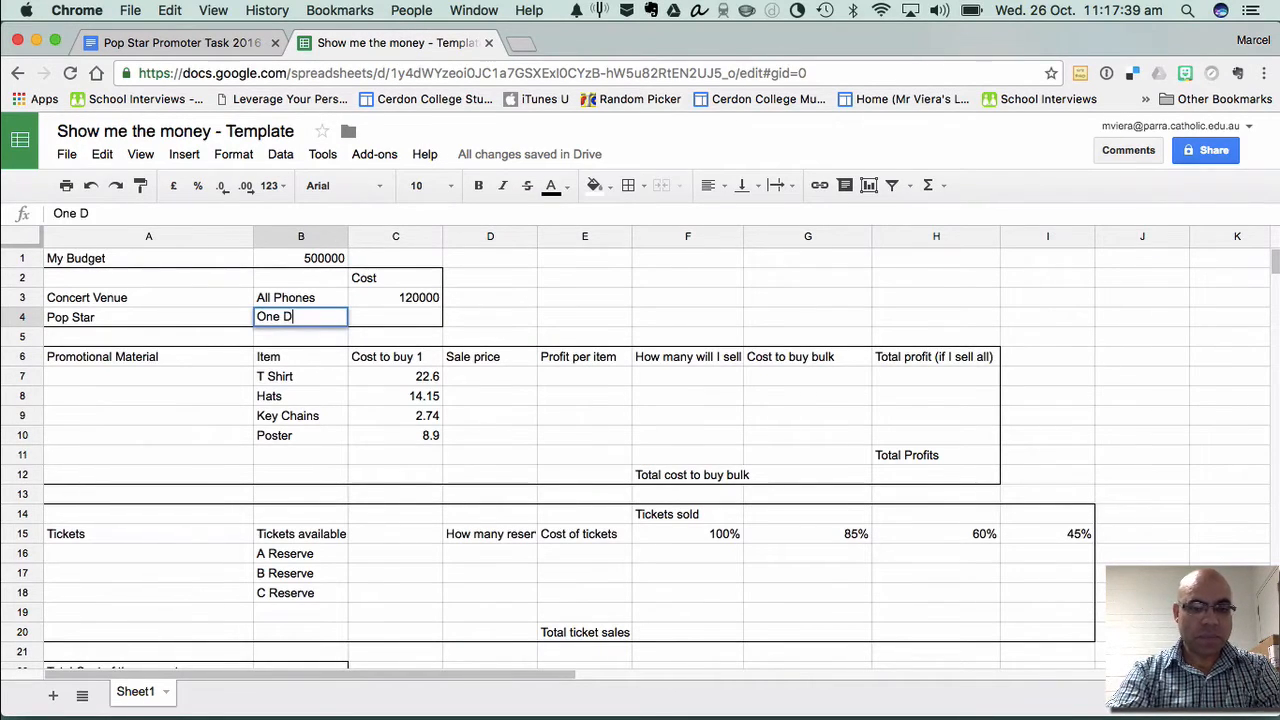
key(Tab)
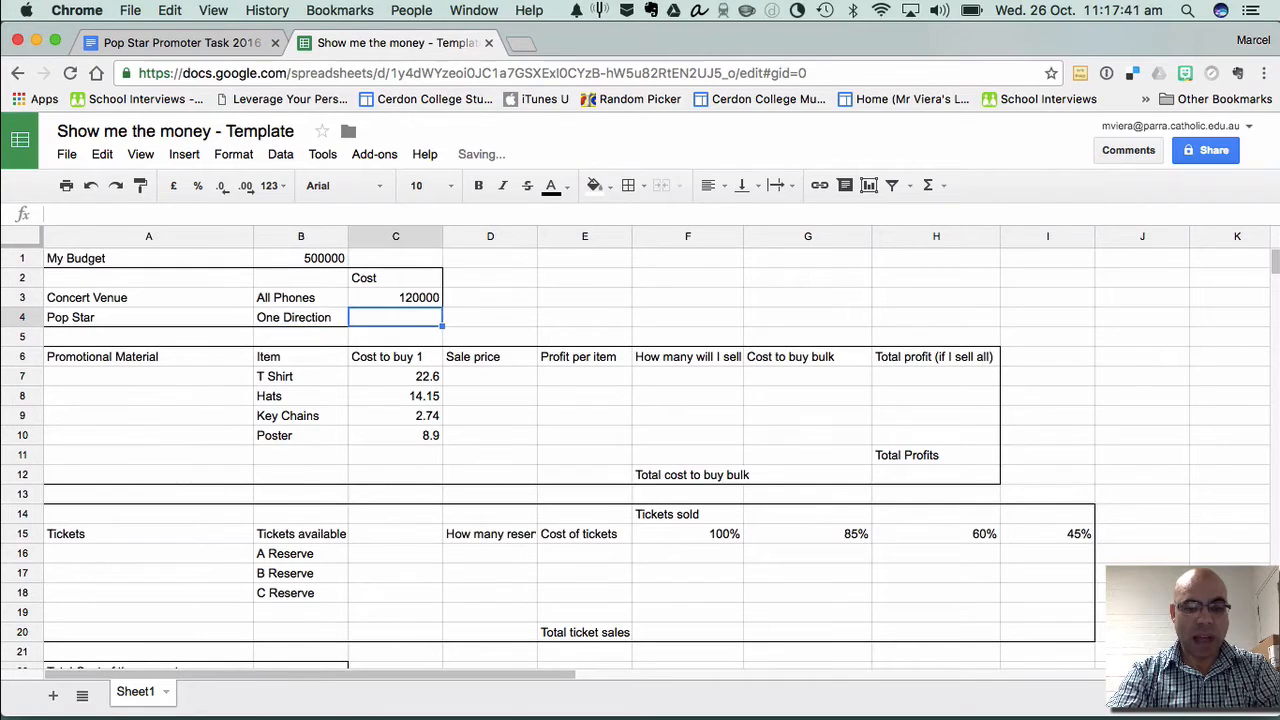
text(30000)
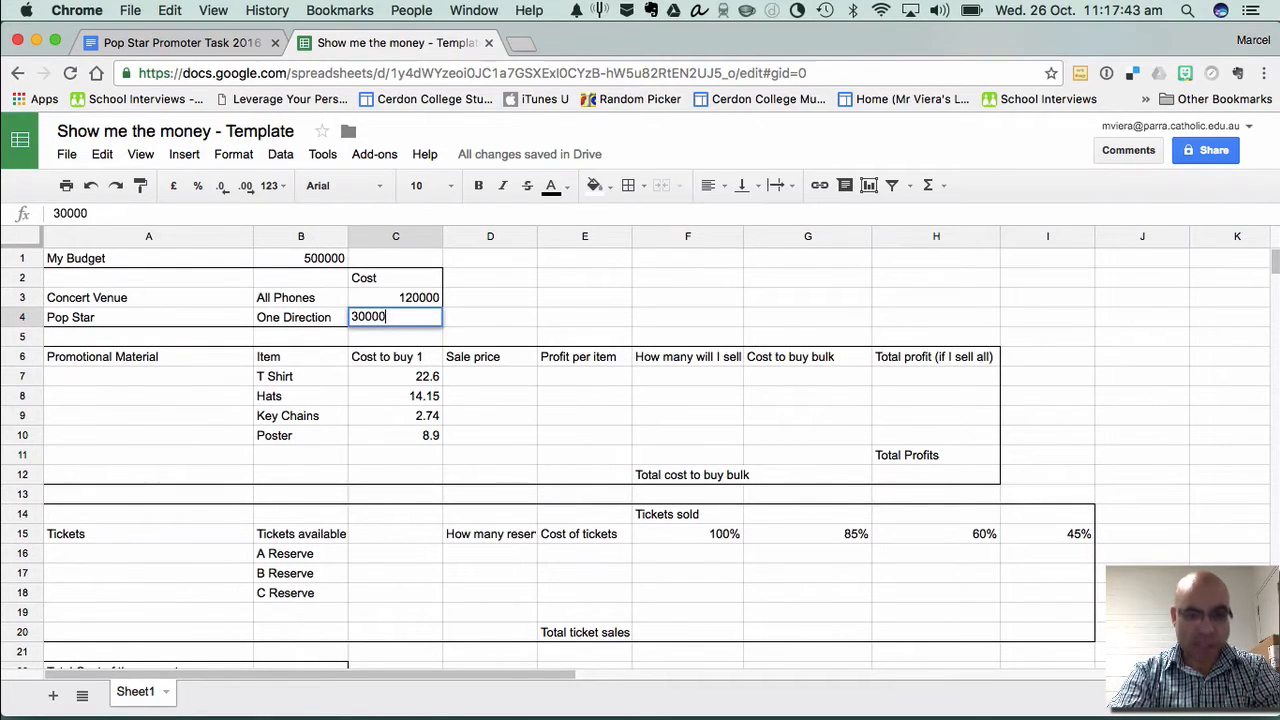
text(0)
key(Return)
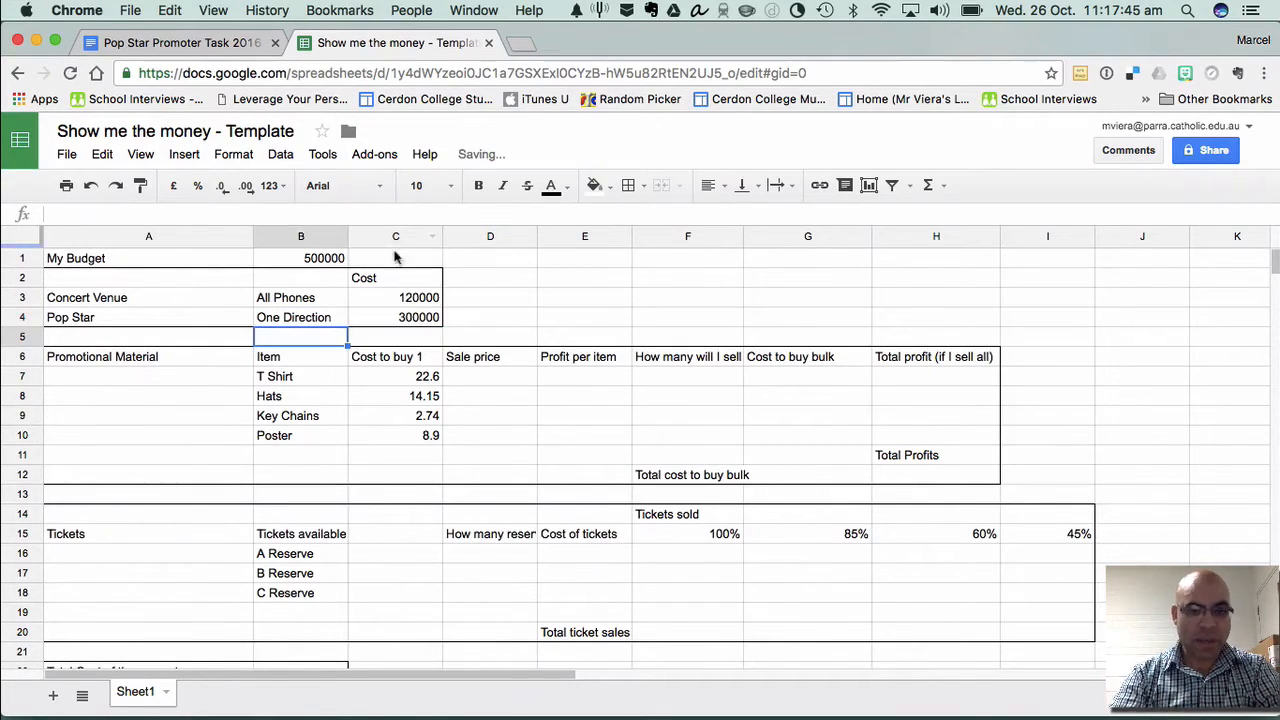
Format the My Budget amount in B1 as Australian Dollar currency with two decimal places, using the custom currencies
click(478, 274)
click(323, 262)
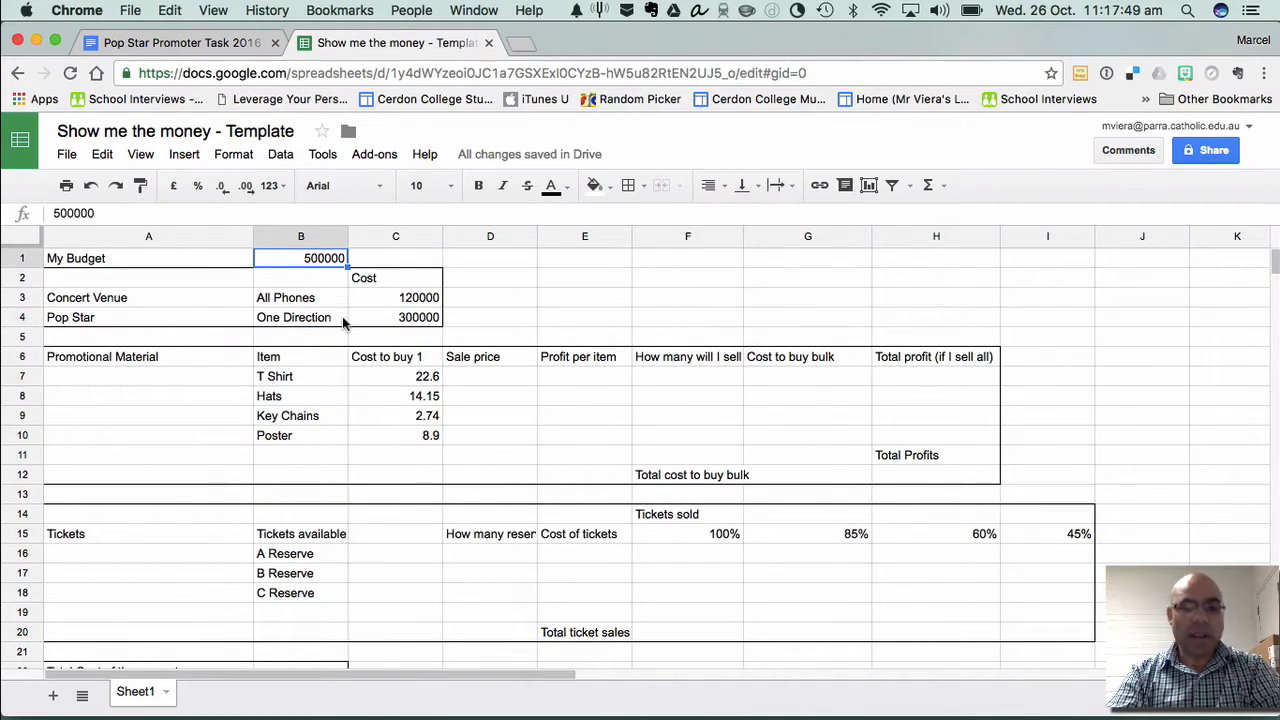
click(503, 325)
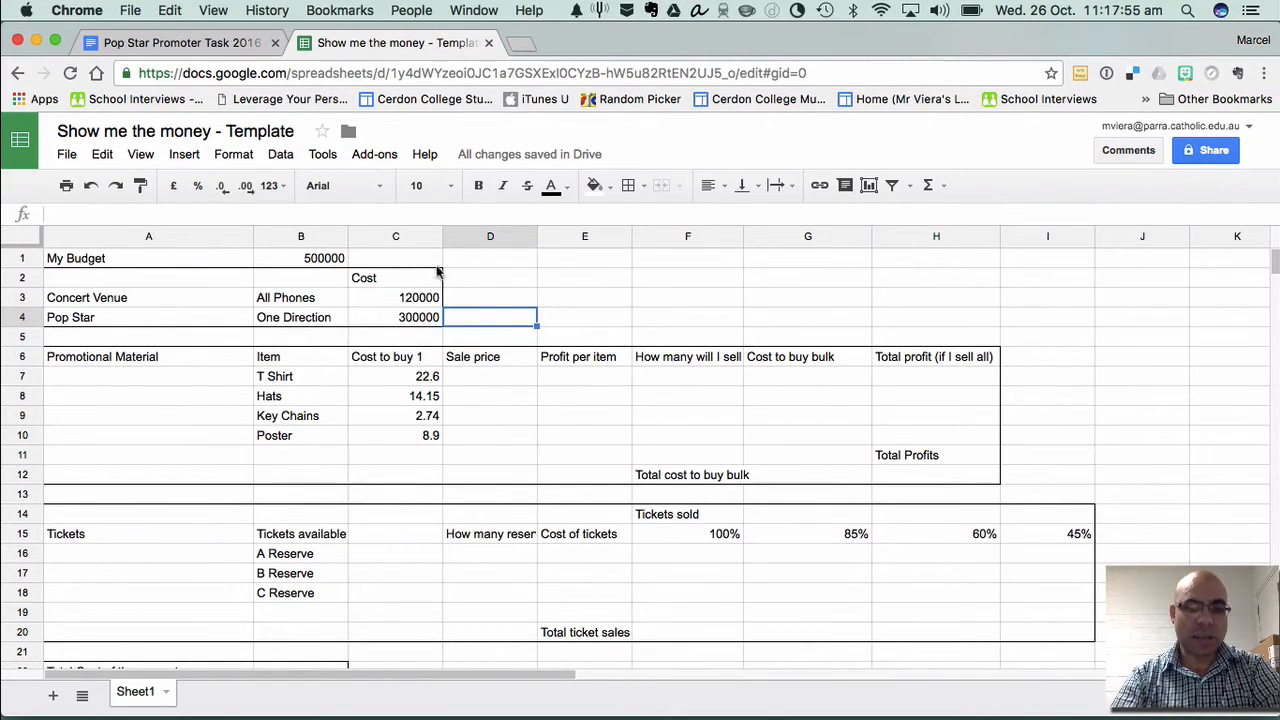
click(327, 260)
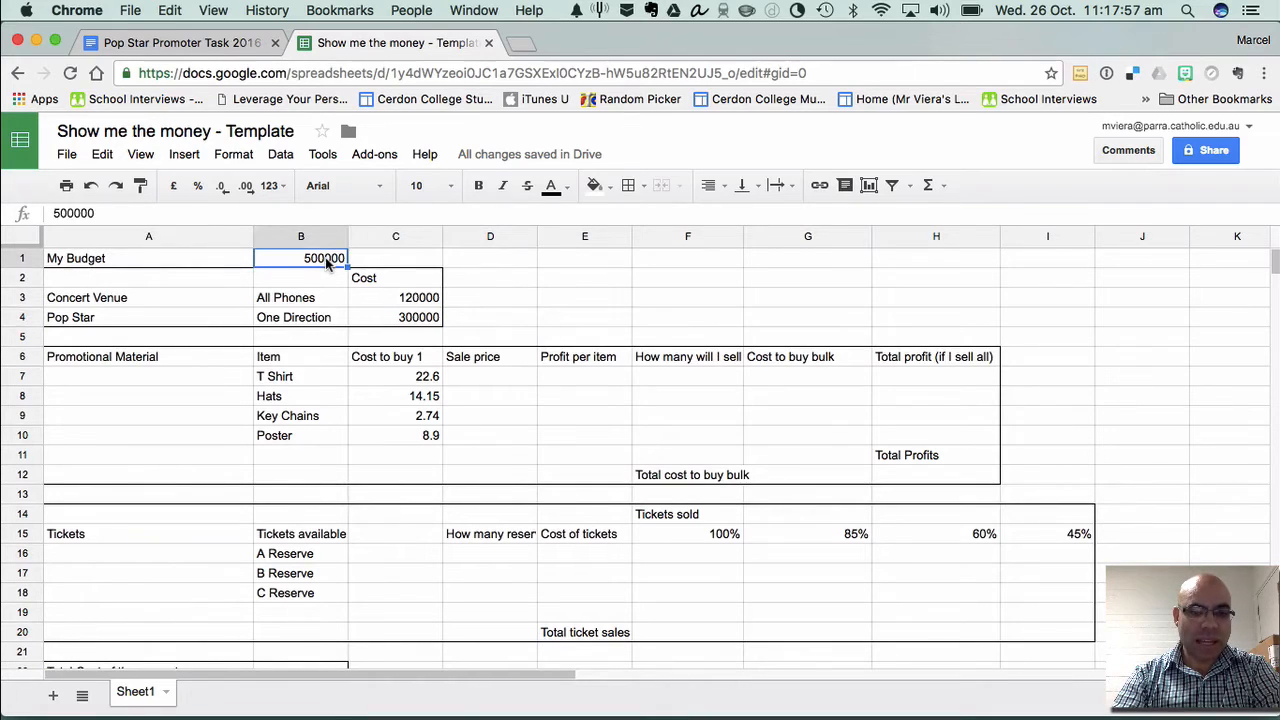
click(277, 187)
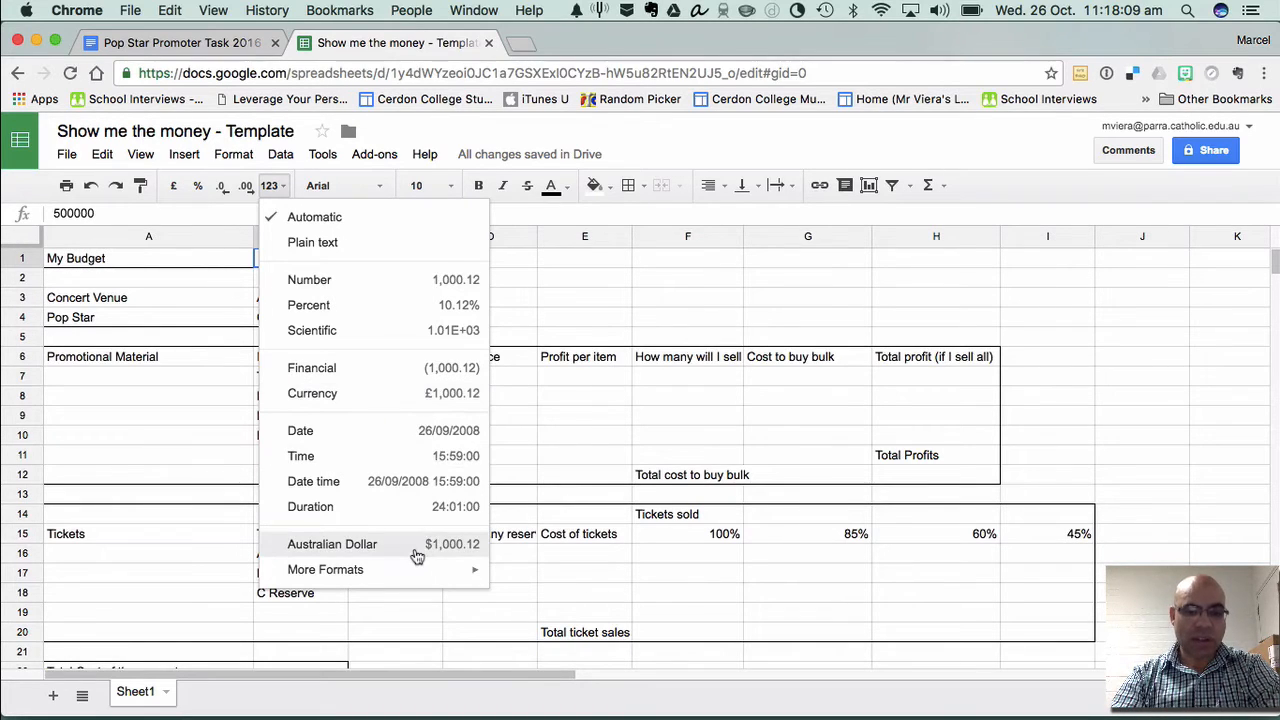
mouse_move(382, 570)
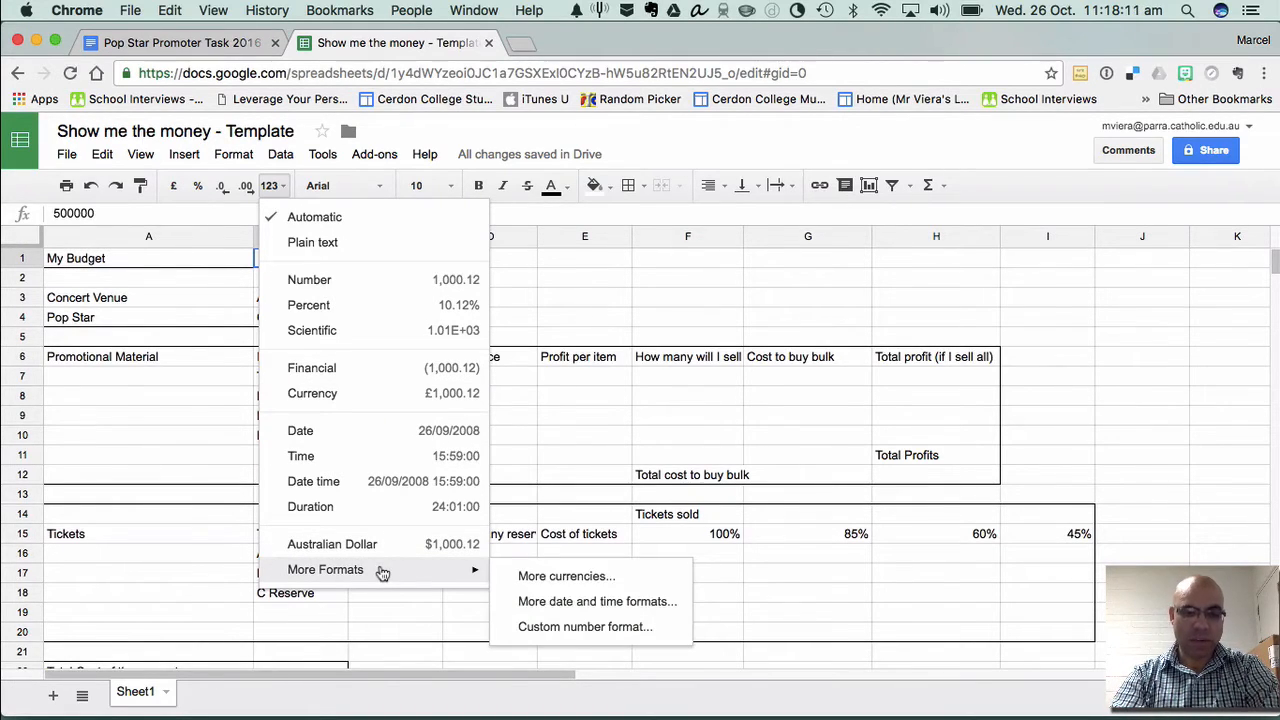
click(552, 588)
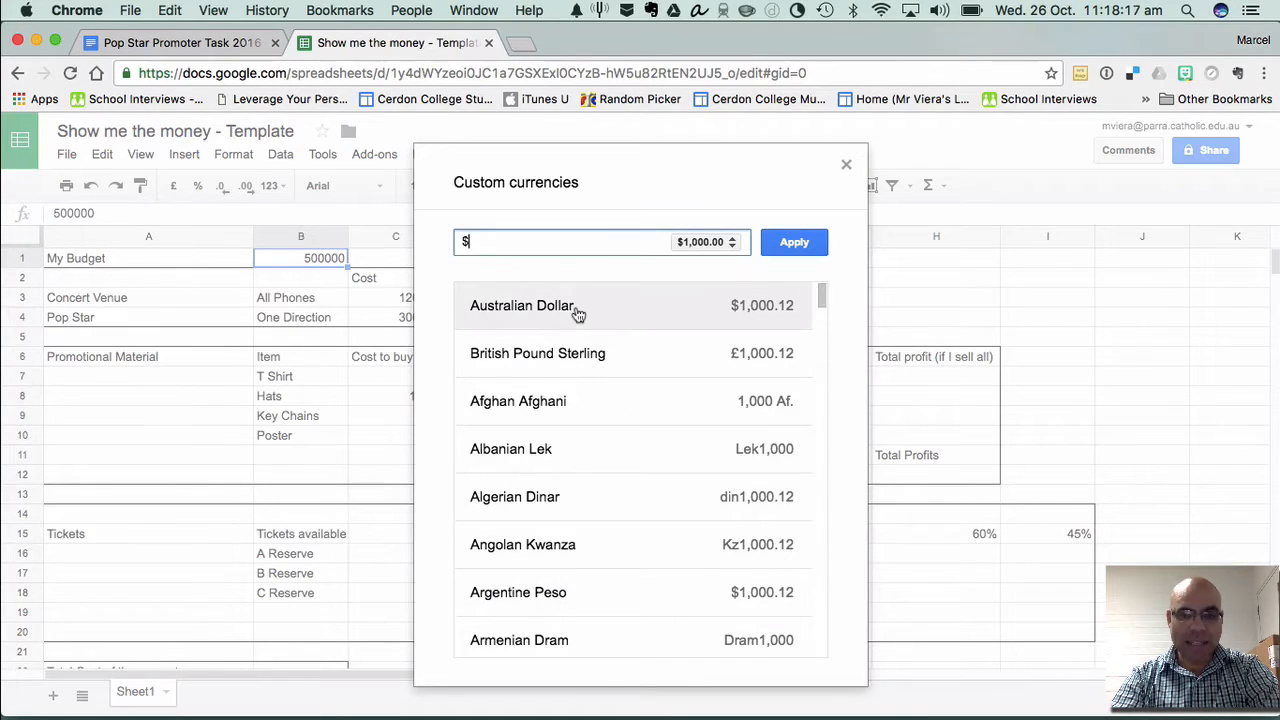
click(792, 245)
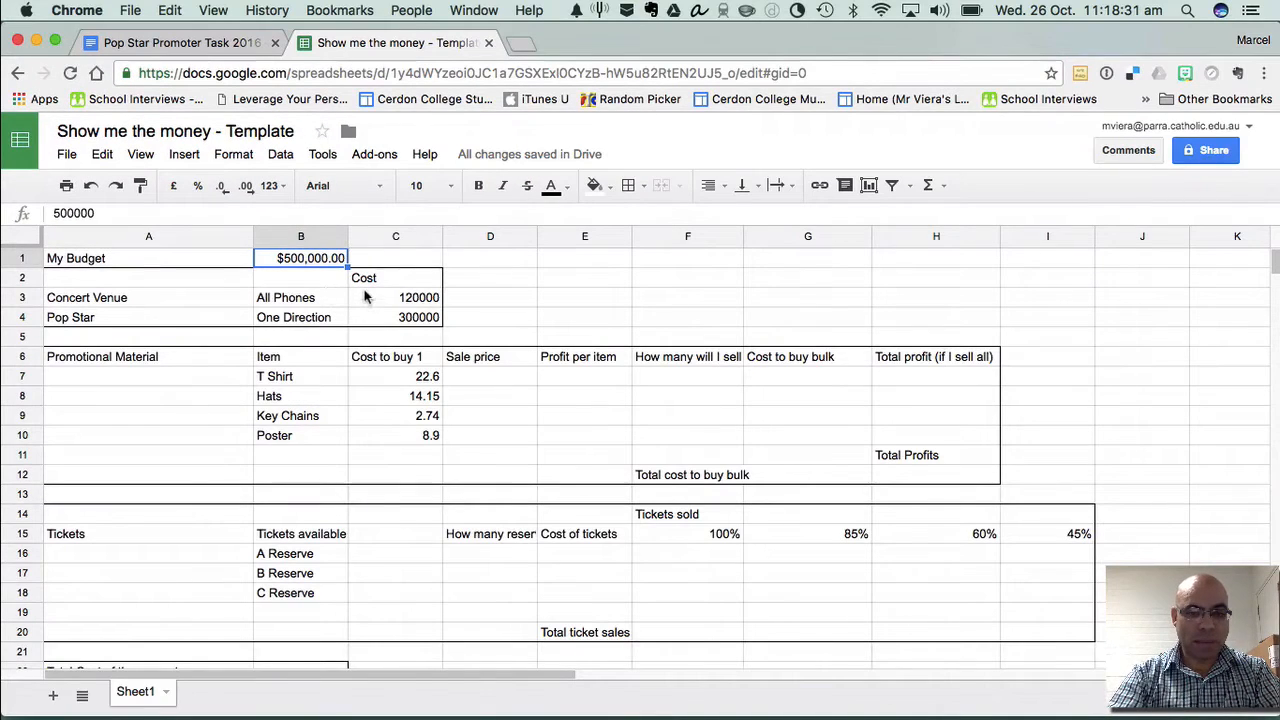
Format the venue and pop star costs in C3:C4 as Australian Dollar
drag(368, 300, 380, 320)
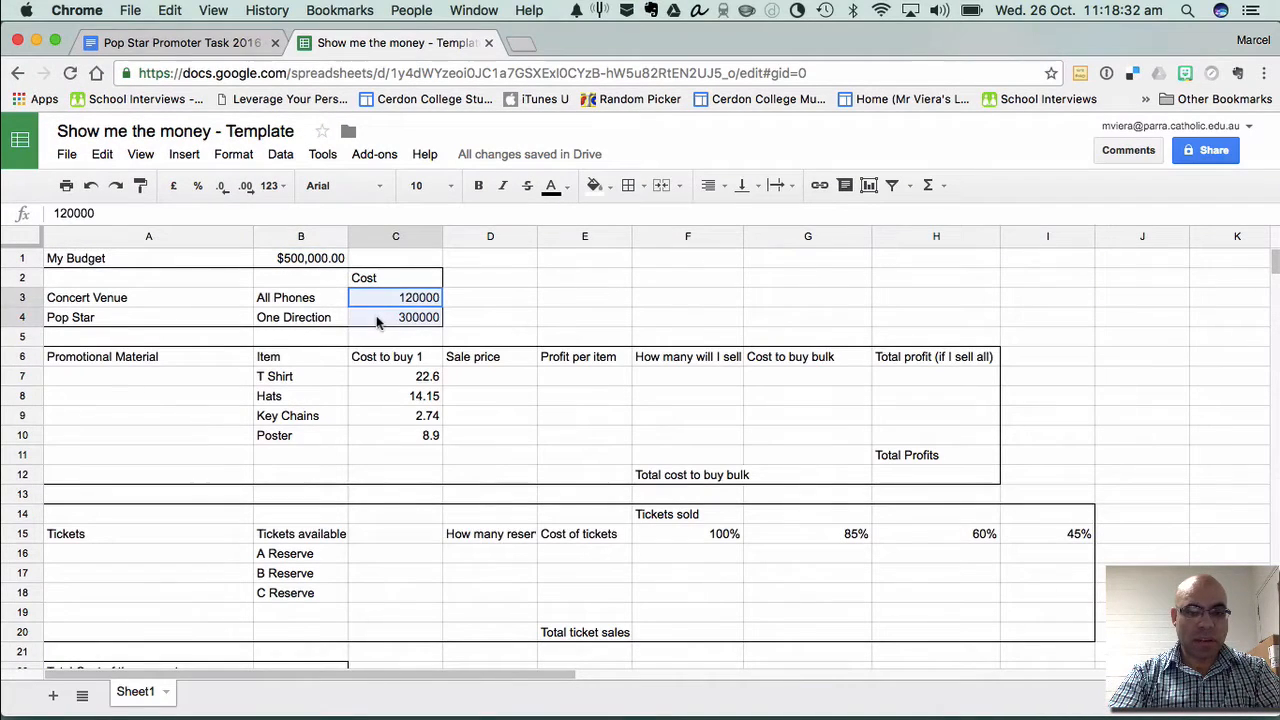
click(283, 190)
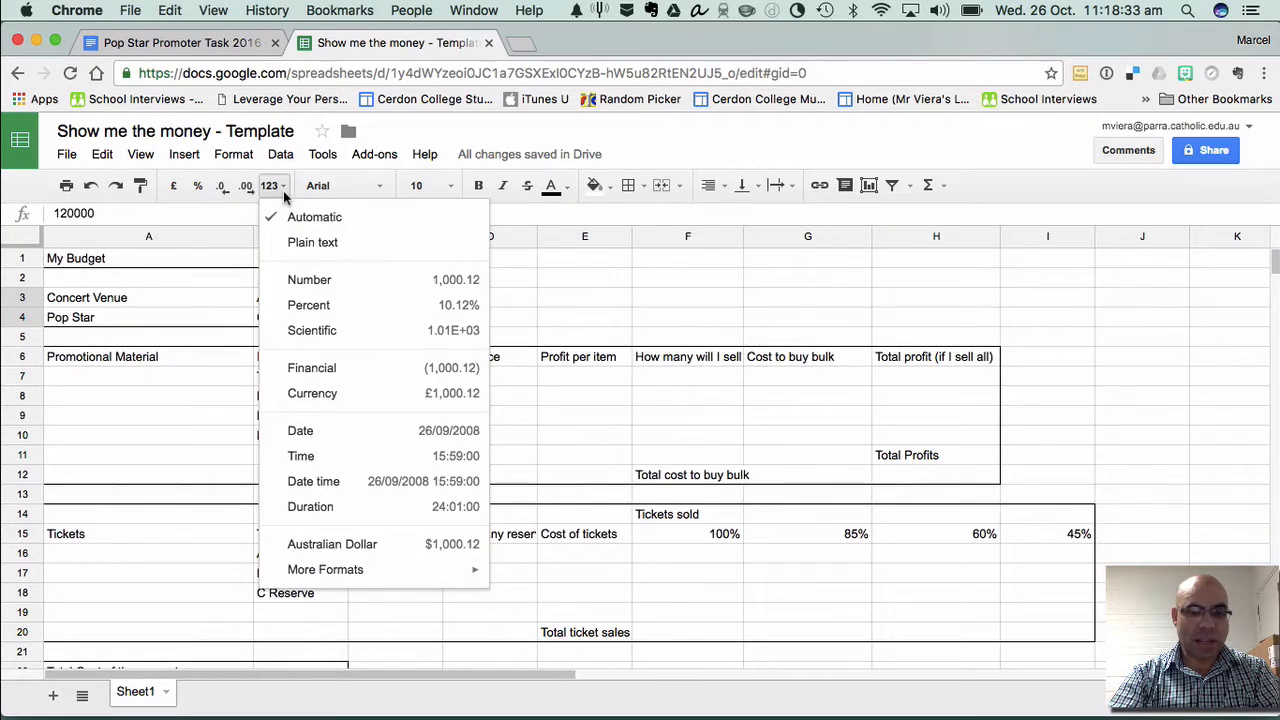
click(340, 548)
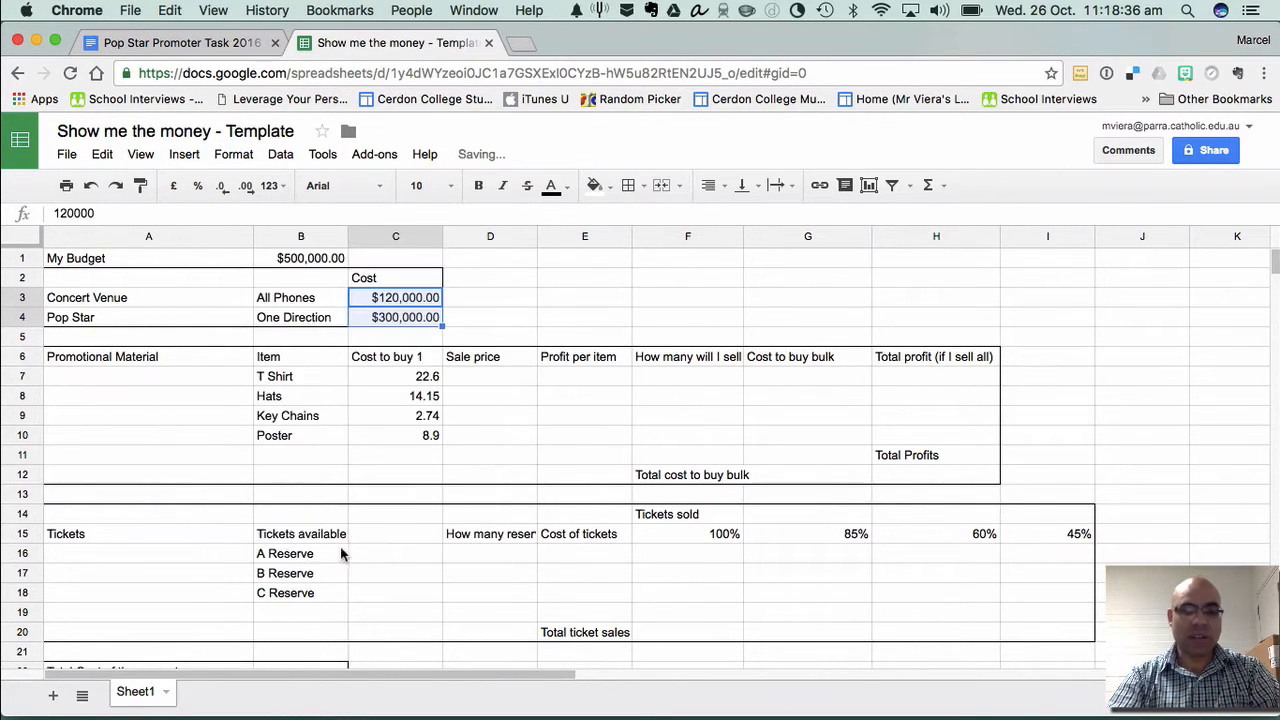
click(424, 399)
click(302, 262)
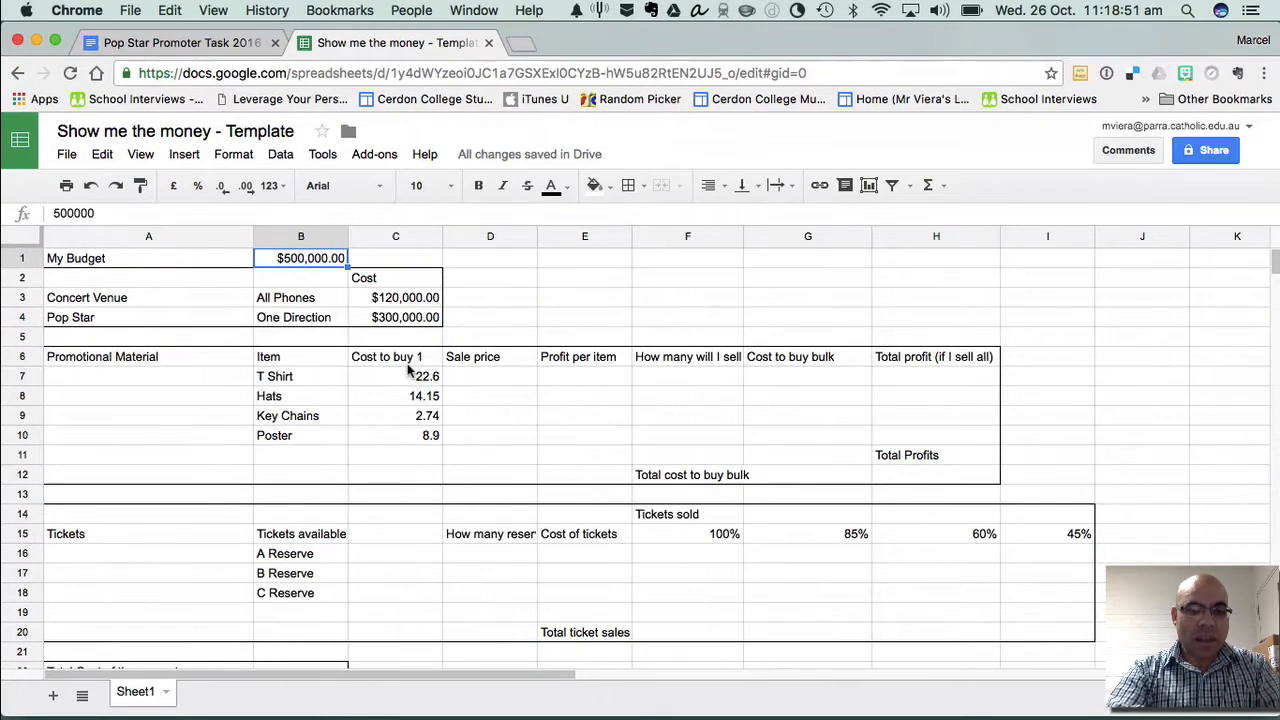
Look up the promotional material costs in Part 1c of the Pop Star Promoter task document, from T Shirts to Poster
click(205, 42)
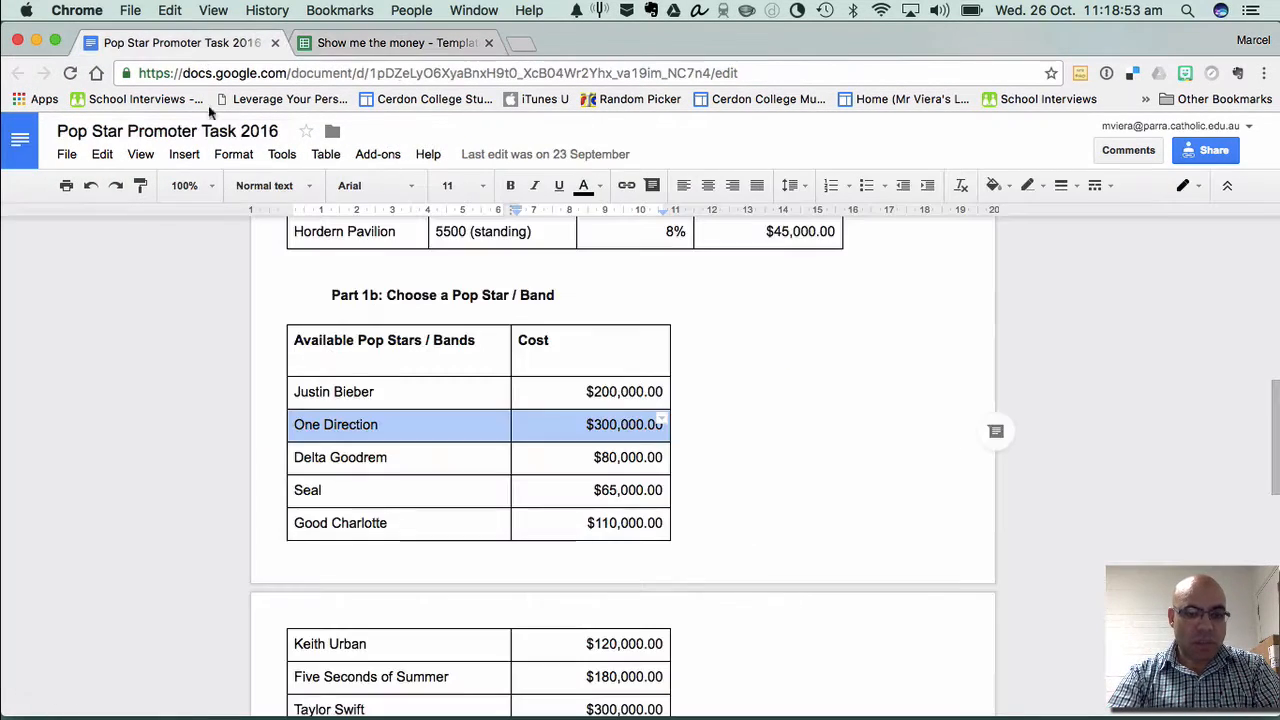
scroll(353, 372, down, 10)
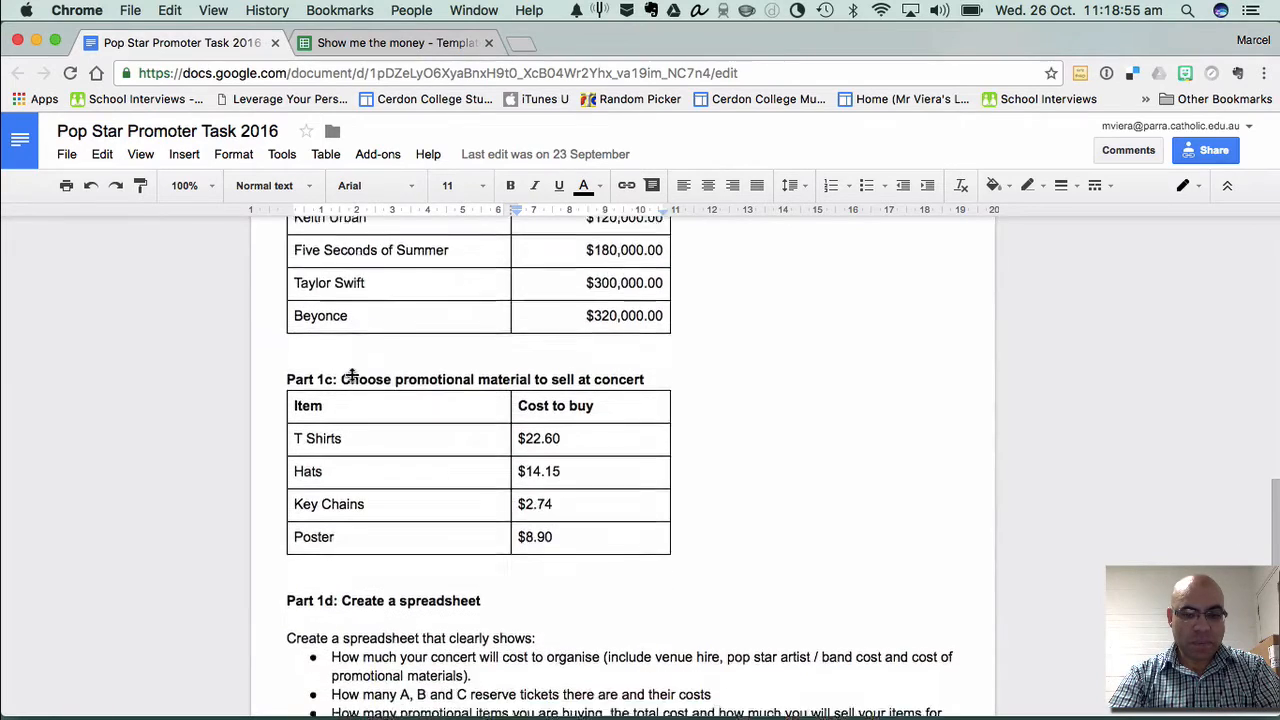
scroll(481, 391, down, 1)
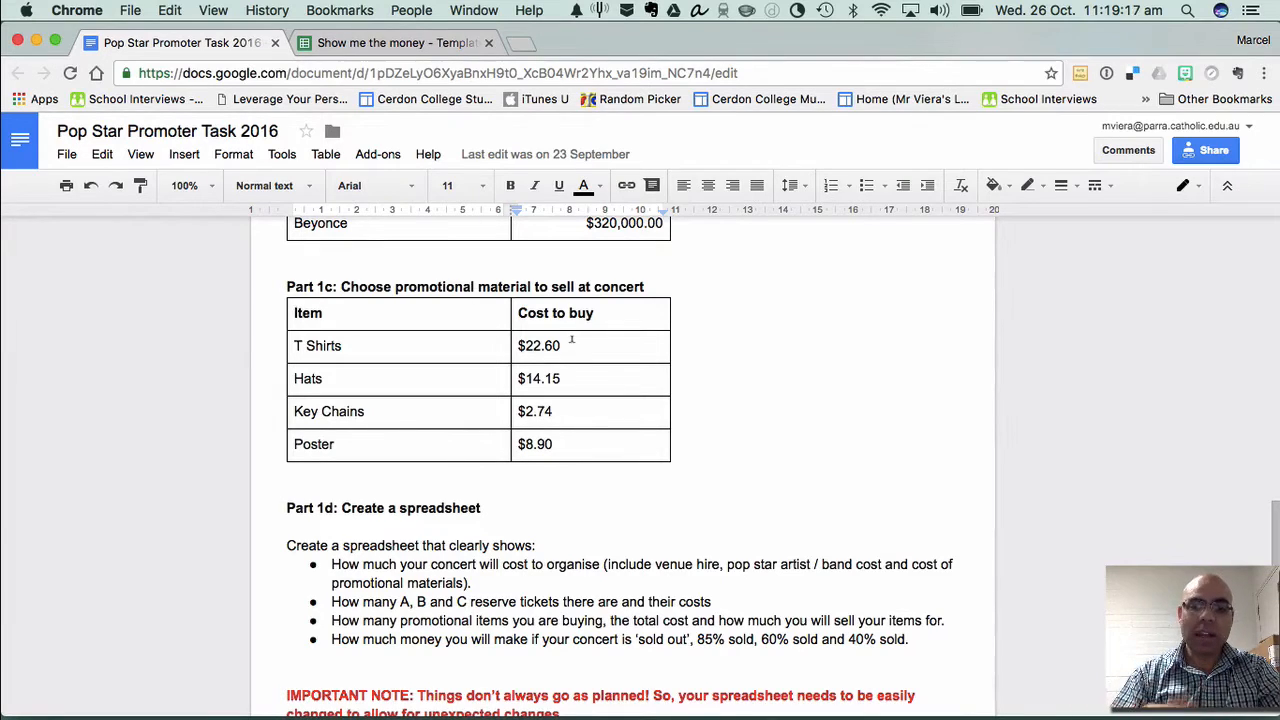
mouse_move(526, 345)
mouse_down()
mouse_move(503, 349)
mouse_move(516, 345)
mouse_up()
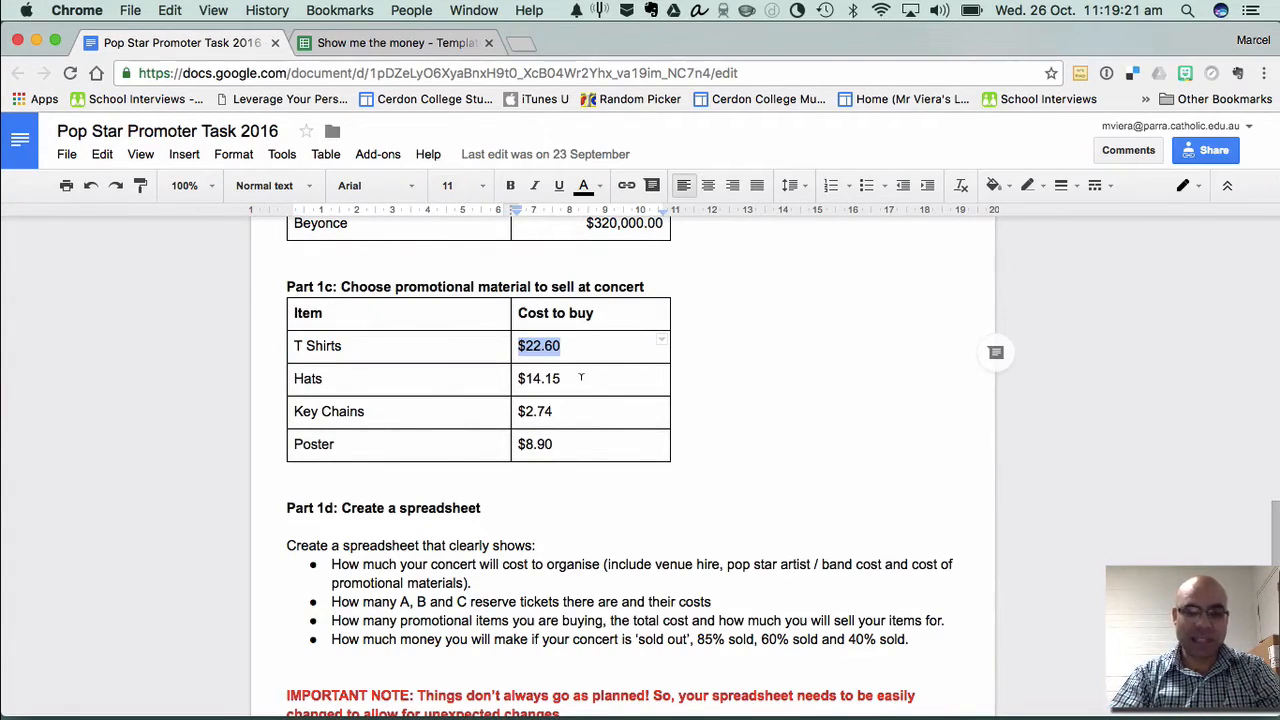
drag(574, 379, 514, 444)
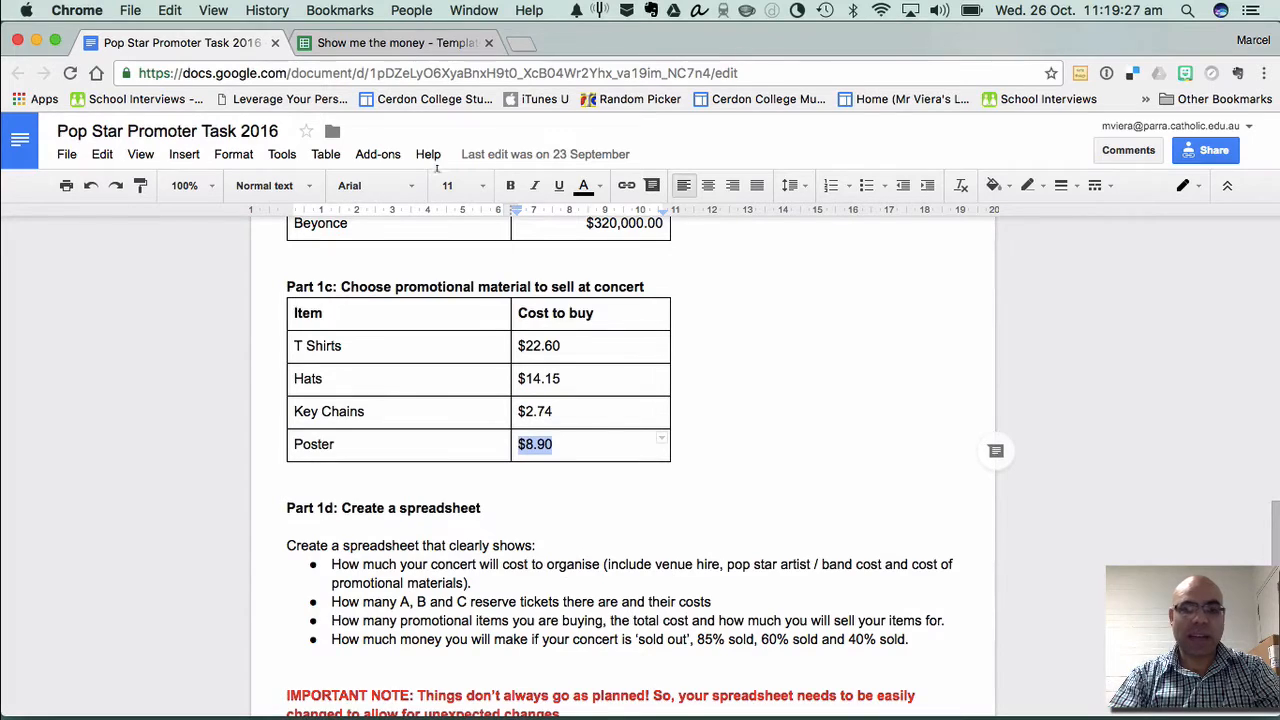
In the budget spreadsheet, format the promotional items' Cost to buy 1 values in C7:C10 as Australian Dollar
click(362, 46)
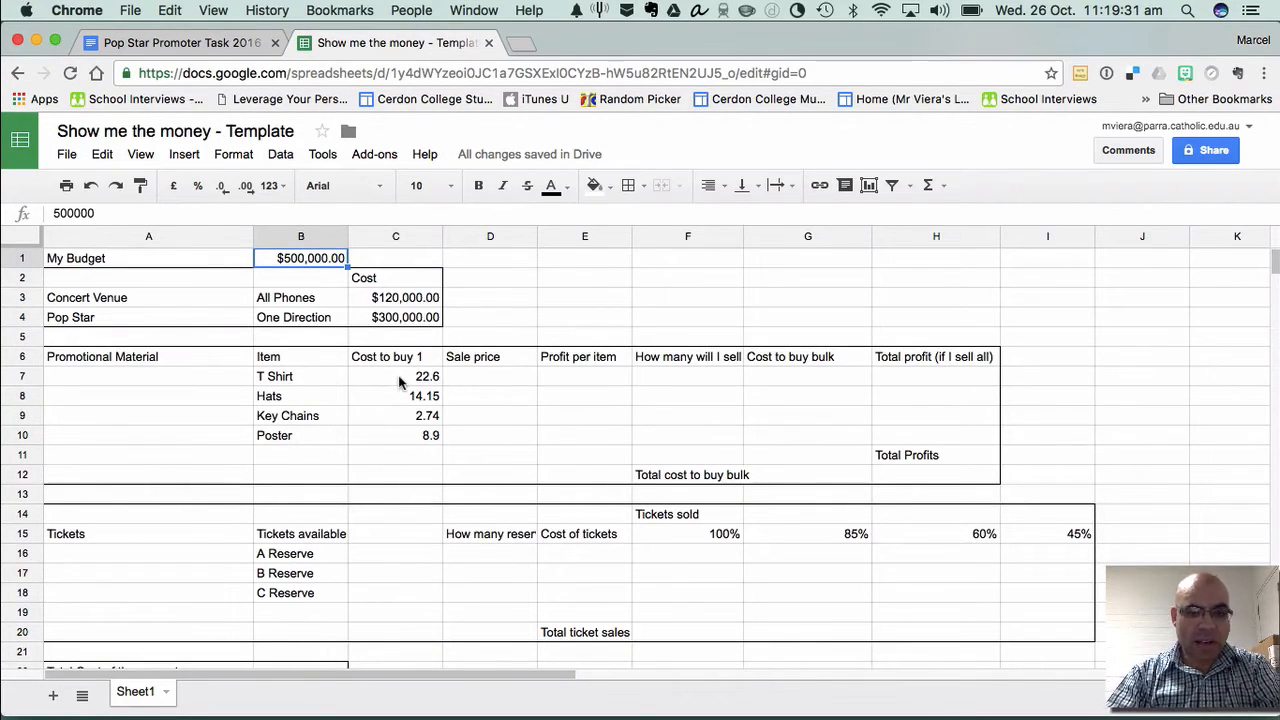
drag(400, 385, 408, 440)
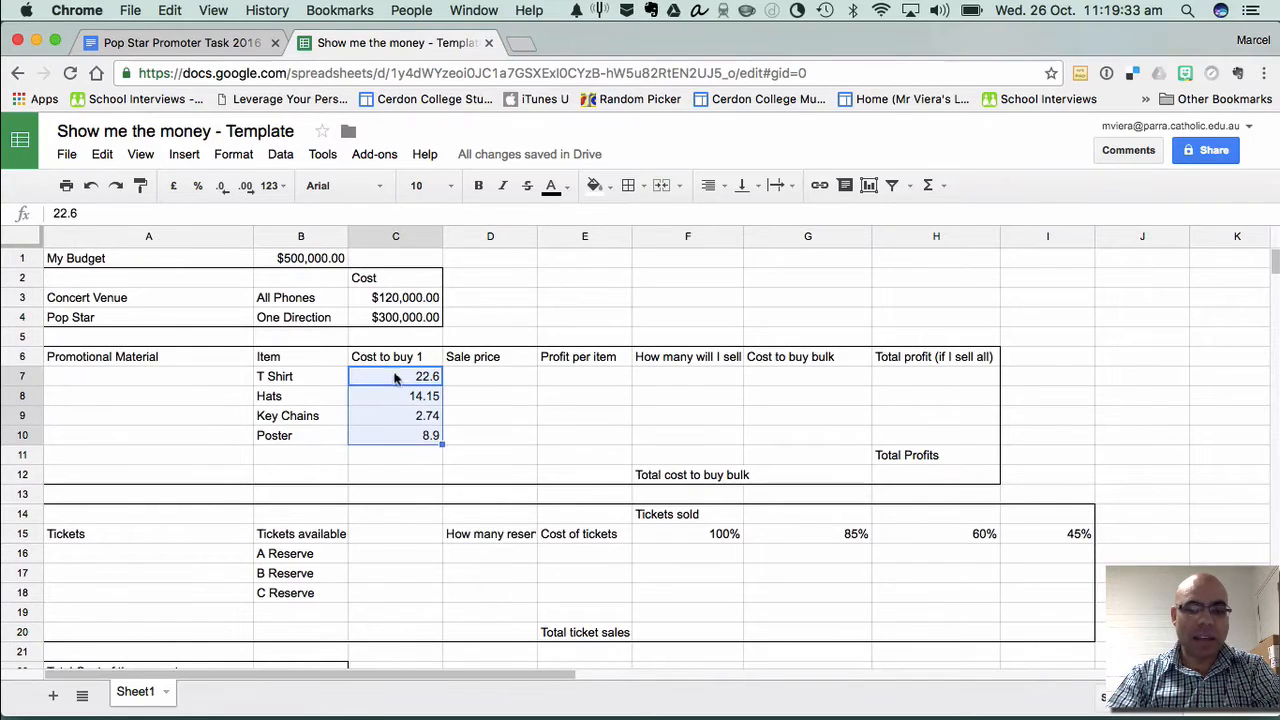
click(284, 191)
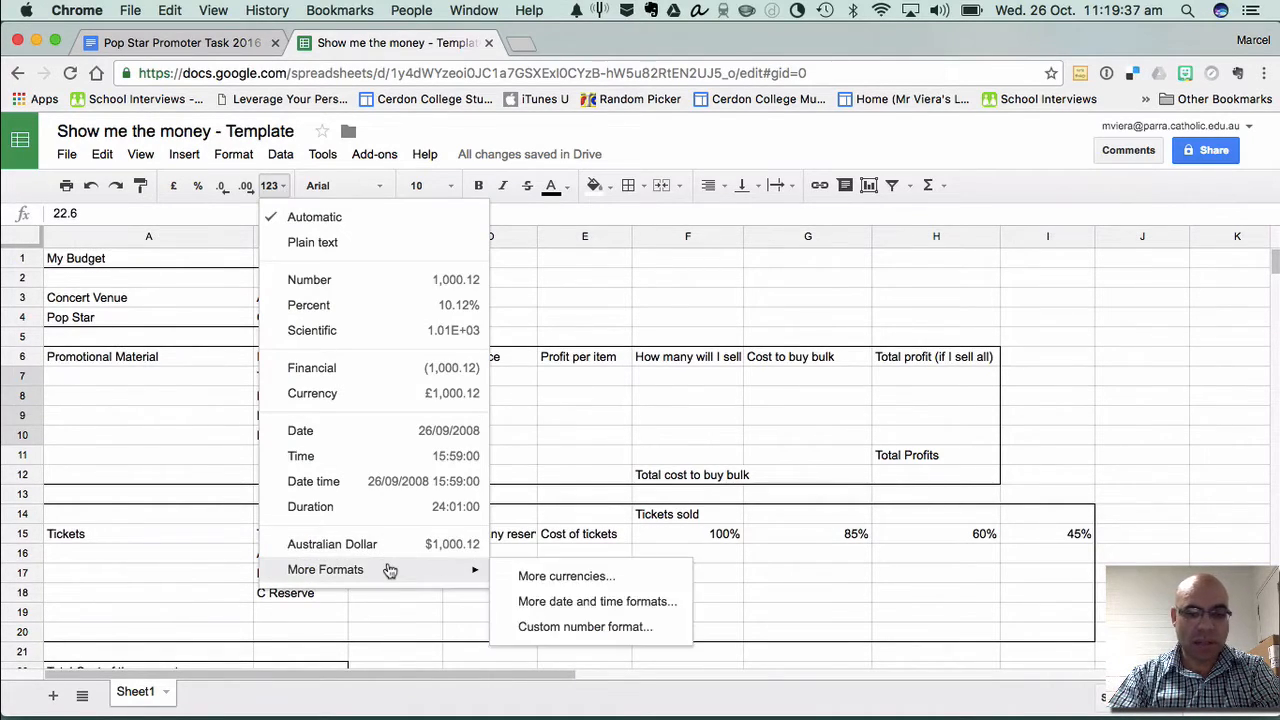
click(468, 545)
click(487, 440)
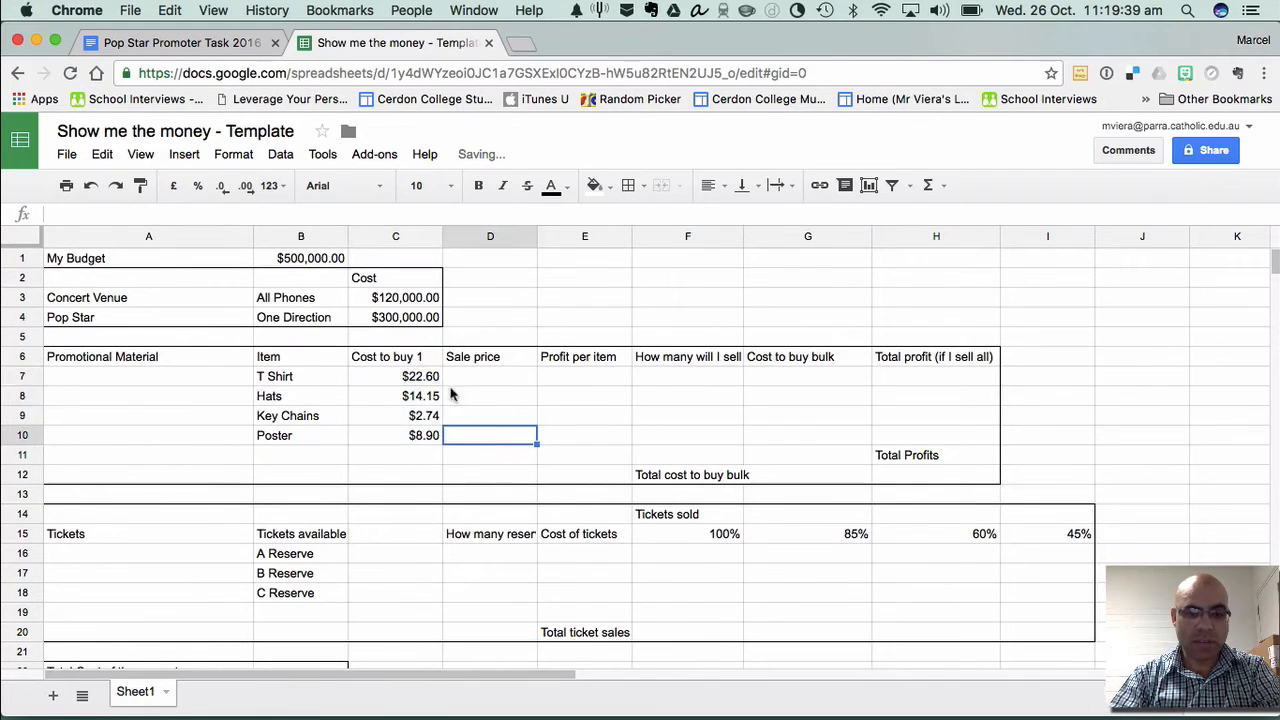
click(187, 361)
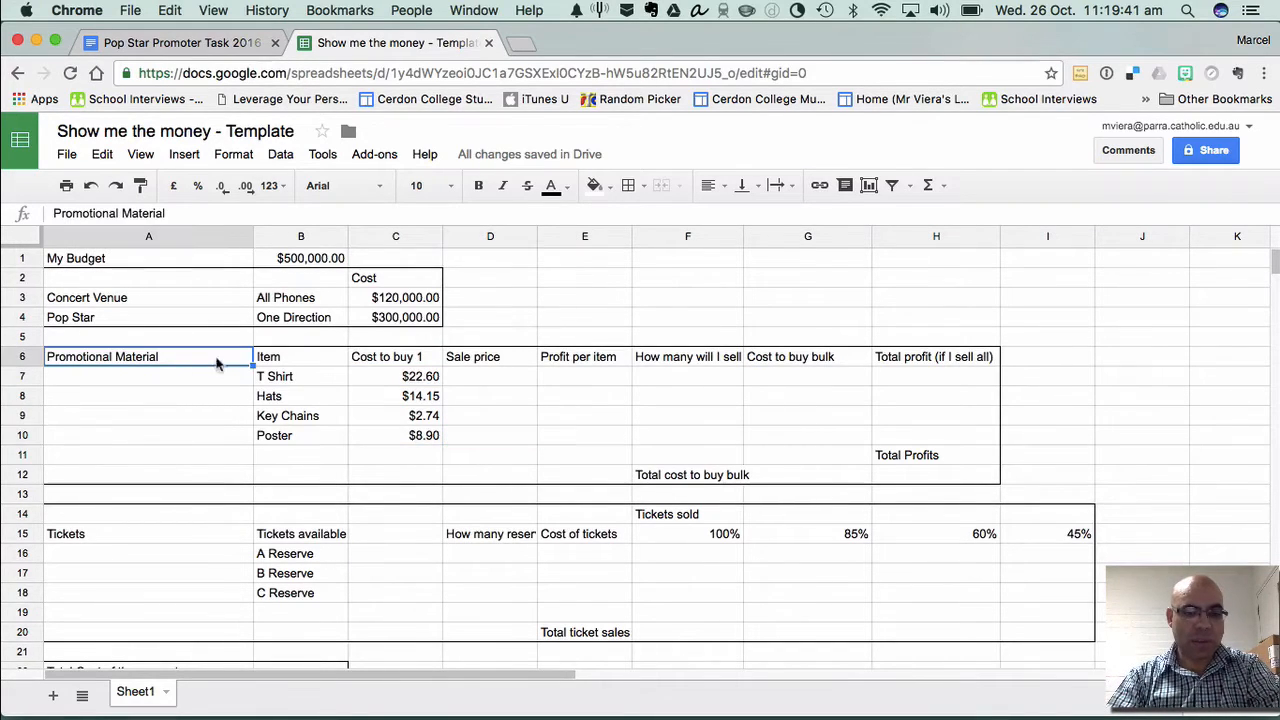
click(285, 365)
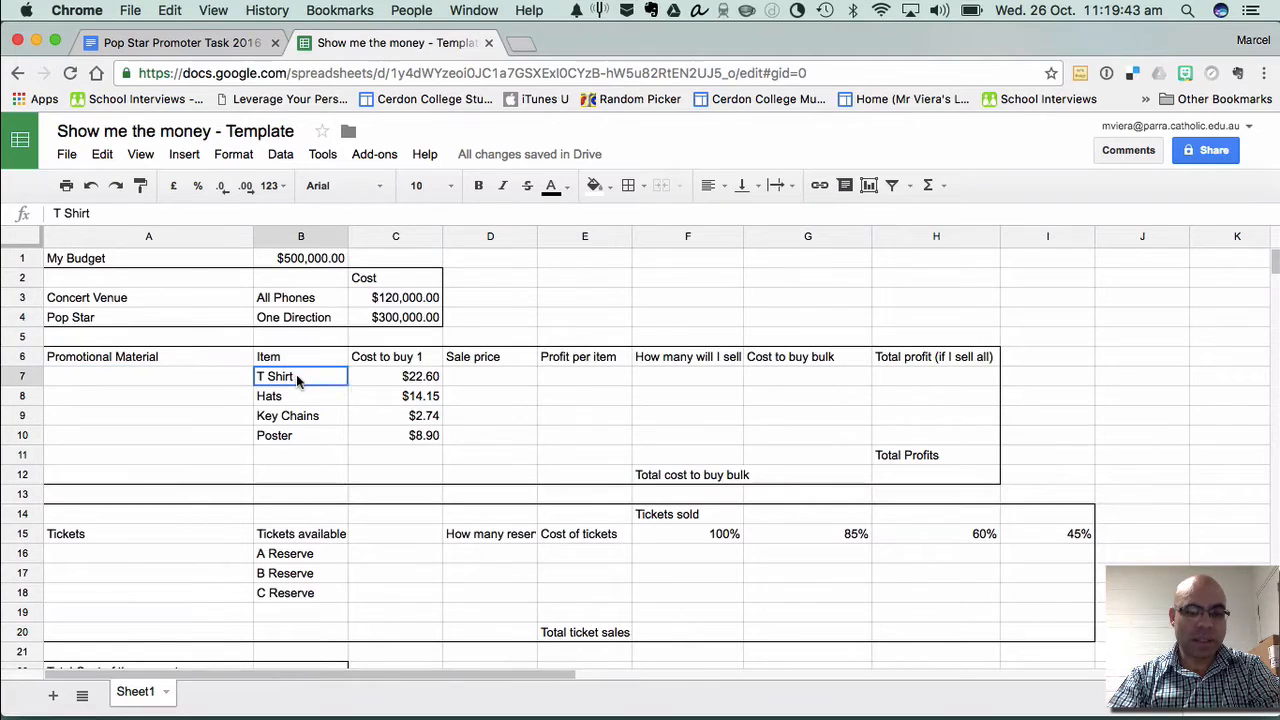
click(295, 379)
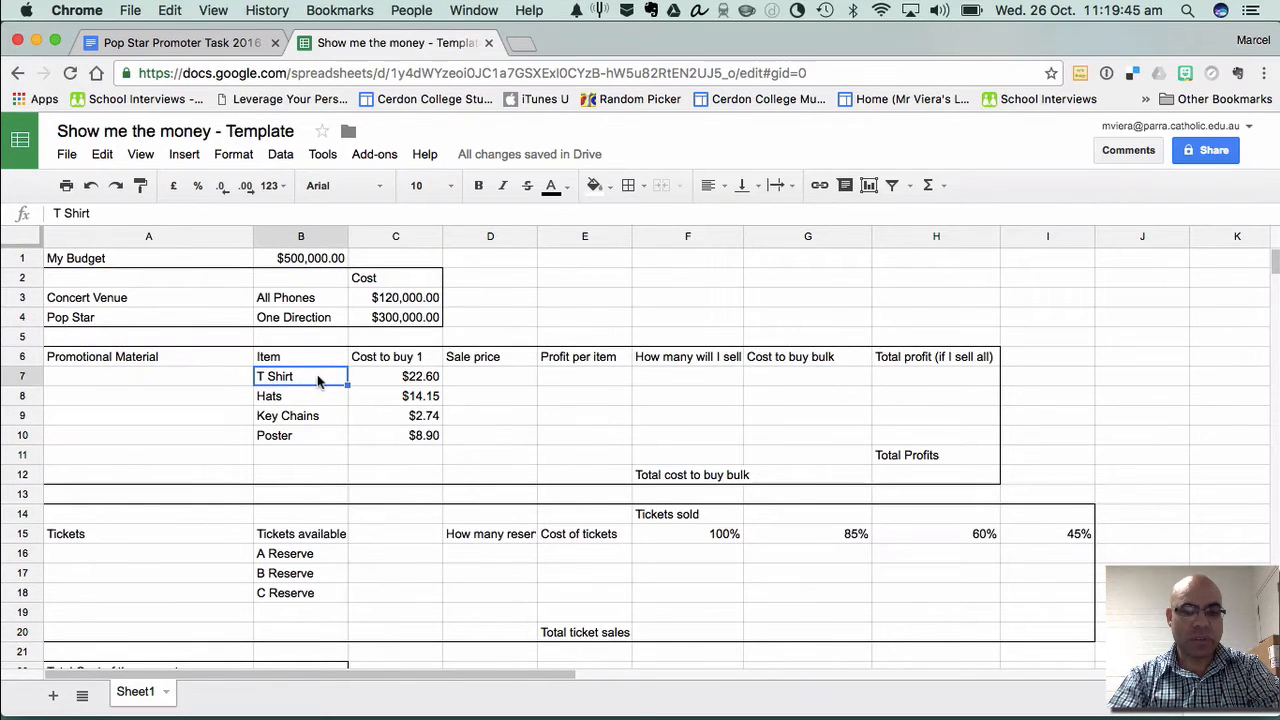
click(378, 364)
click(382, 383)
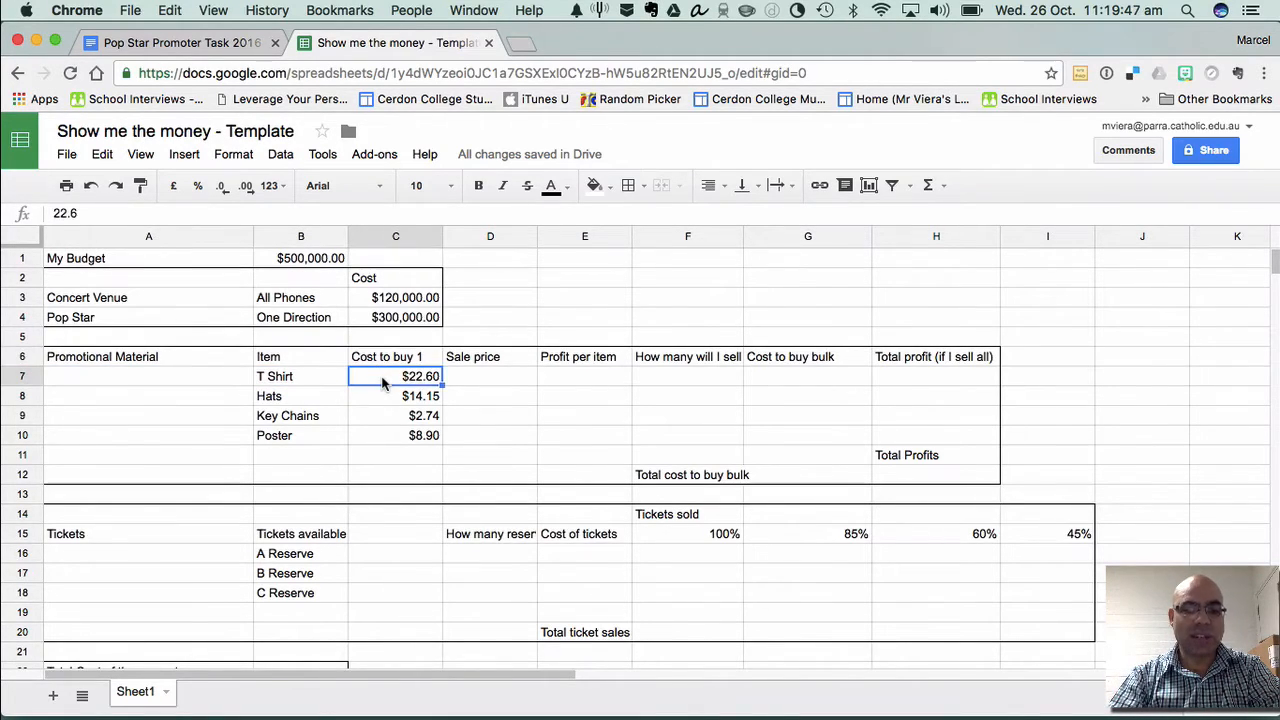
Enter sale prices in D7:D10: 35 for T Shirt, 20 for Hats, 6 for Key Chains and 15 for Poster
click(476, 378)
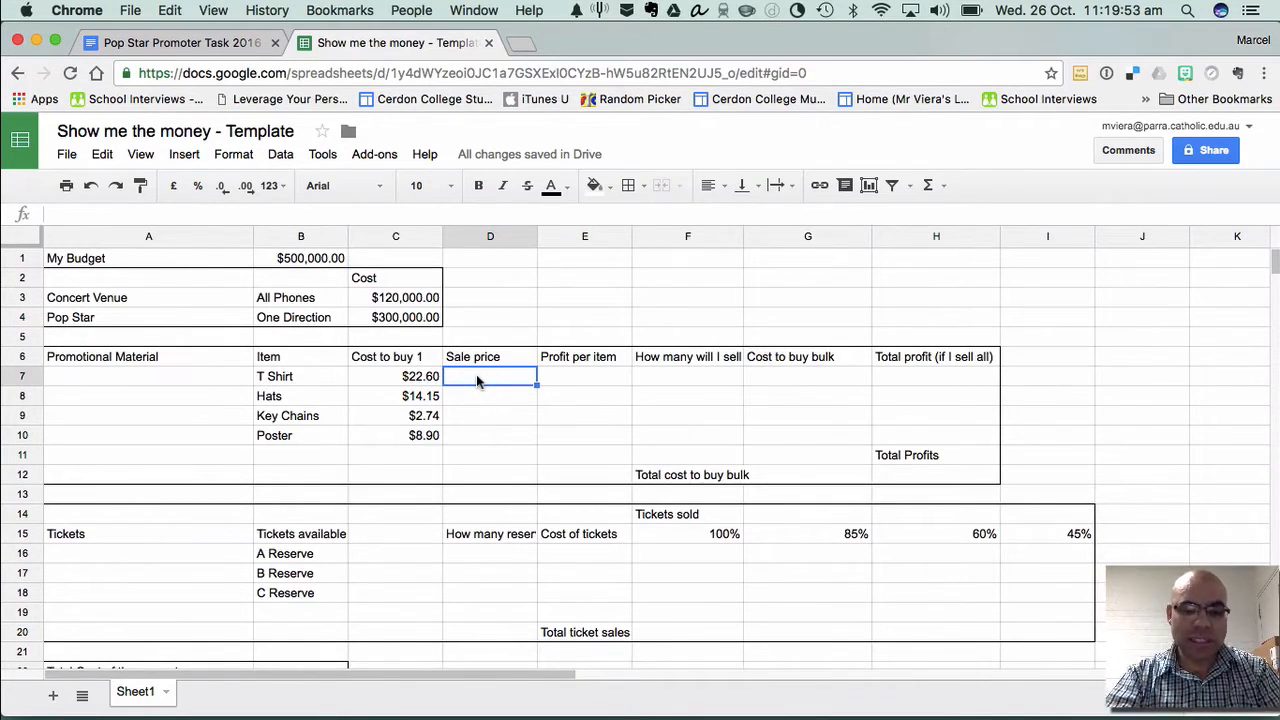
text(35)
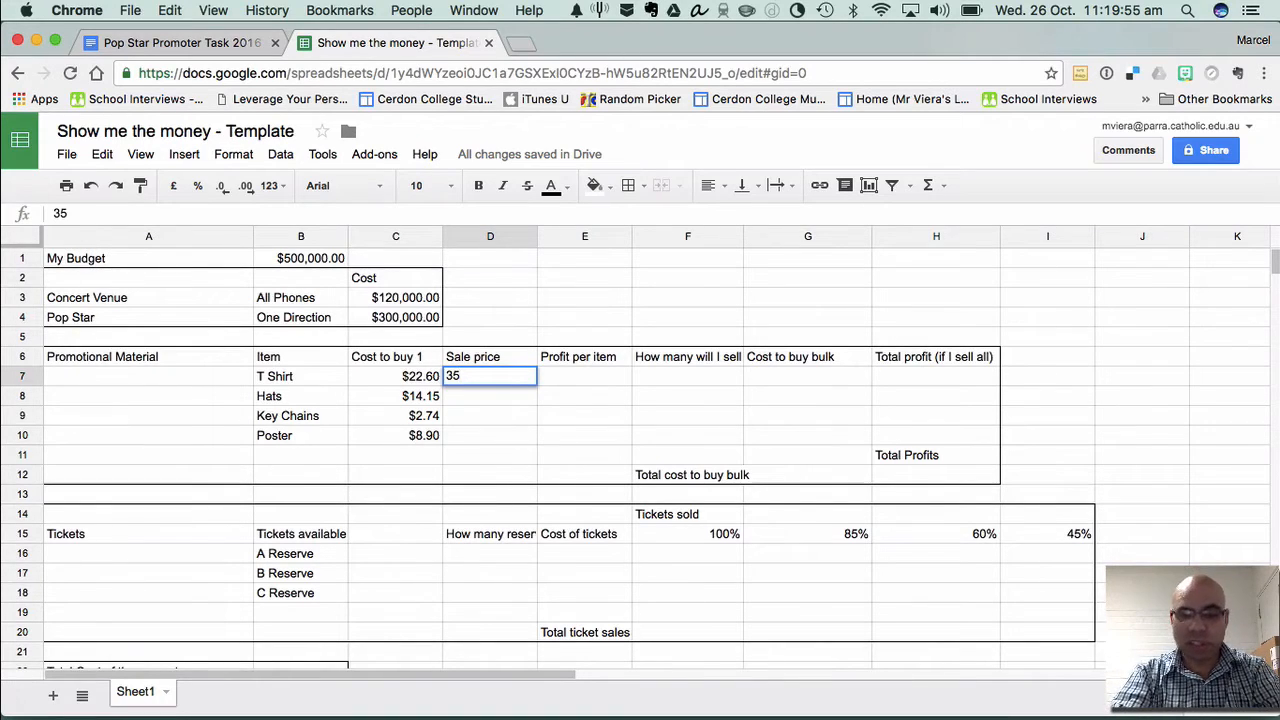
key(Return)
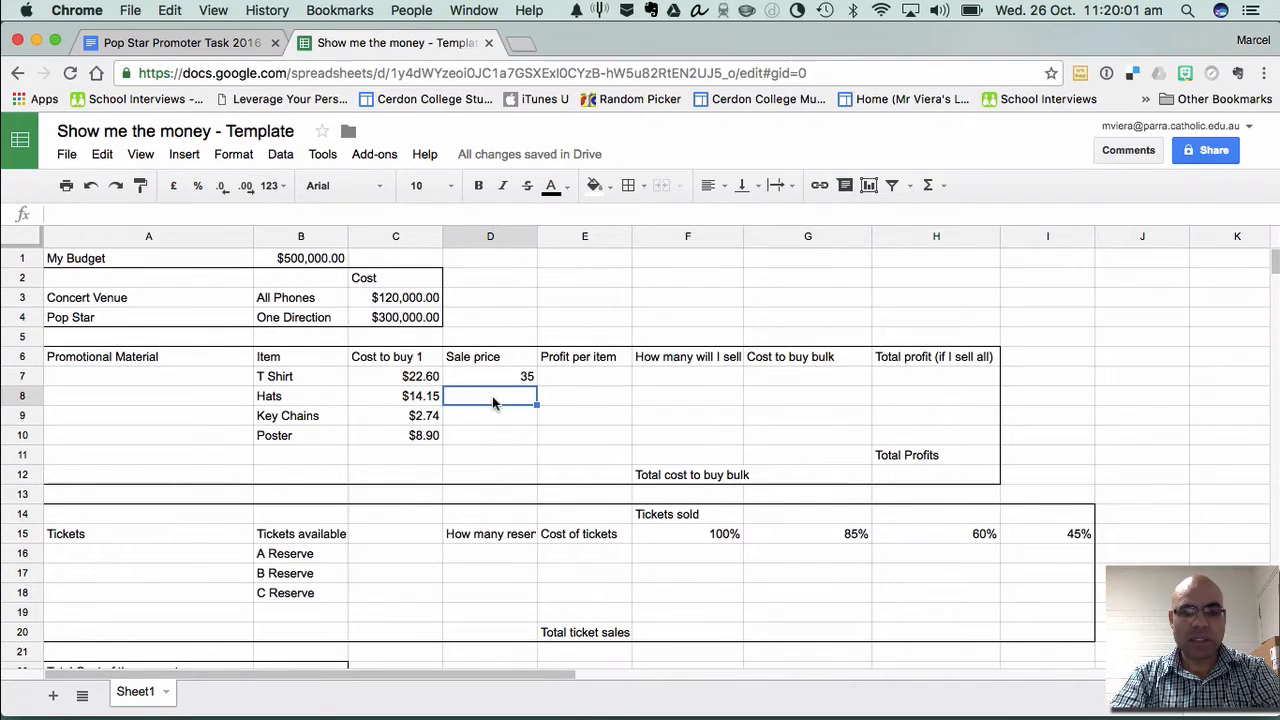
text(20)
key(Return)
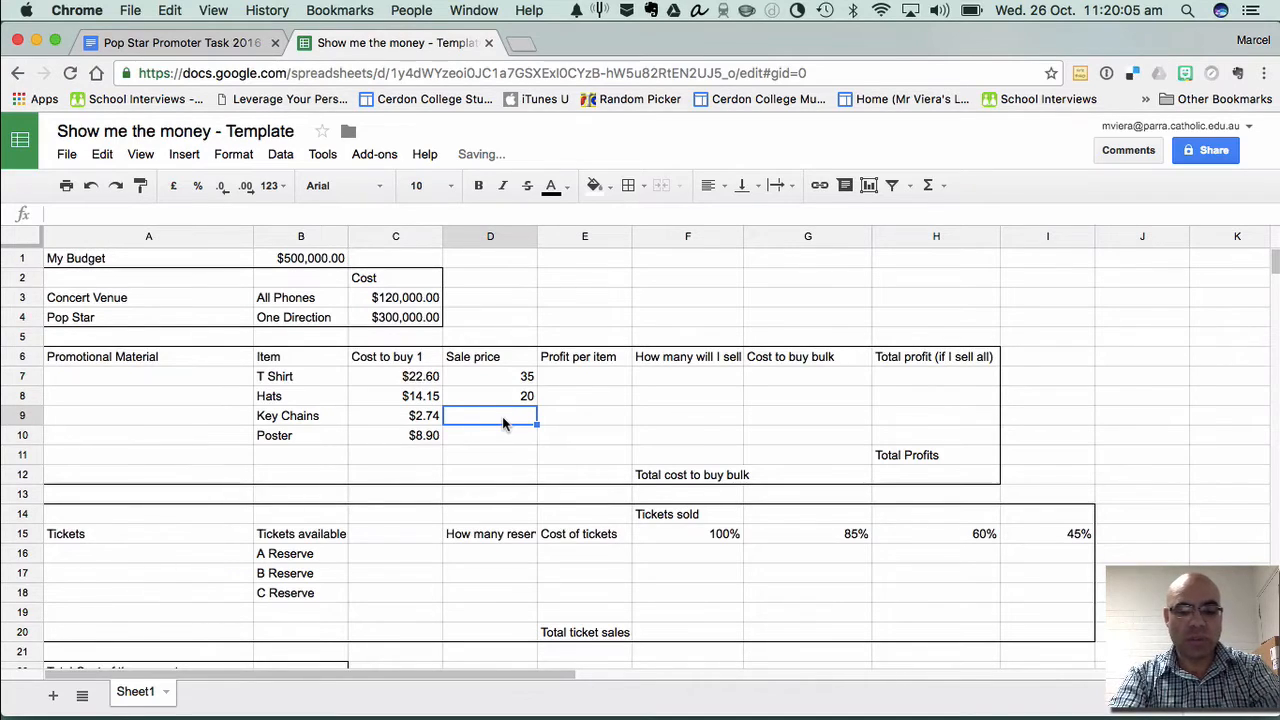
text(6)
key(Return)
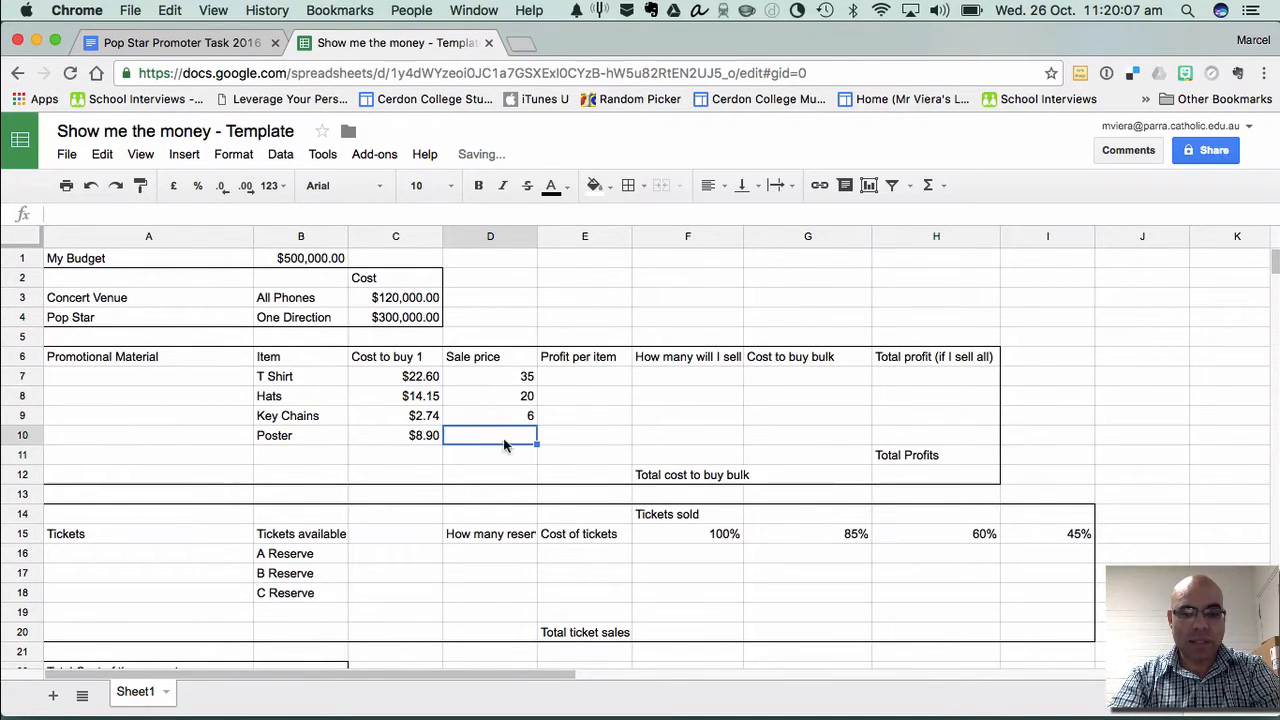
text(15)
click(621, 456)
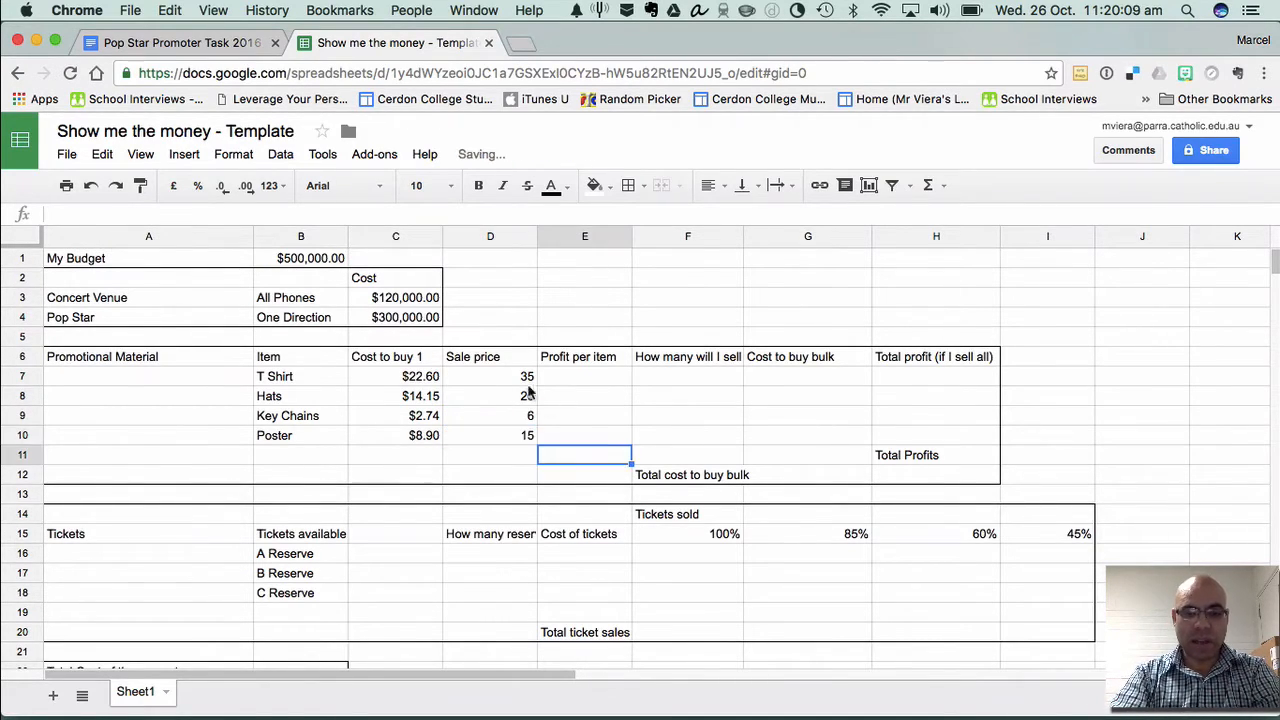
Format the promotional items' sale prices in D7:D10 as Australian Dollar
drag(514, 378, 514, 437)
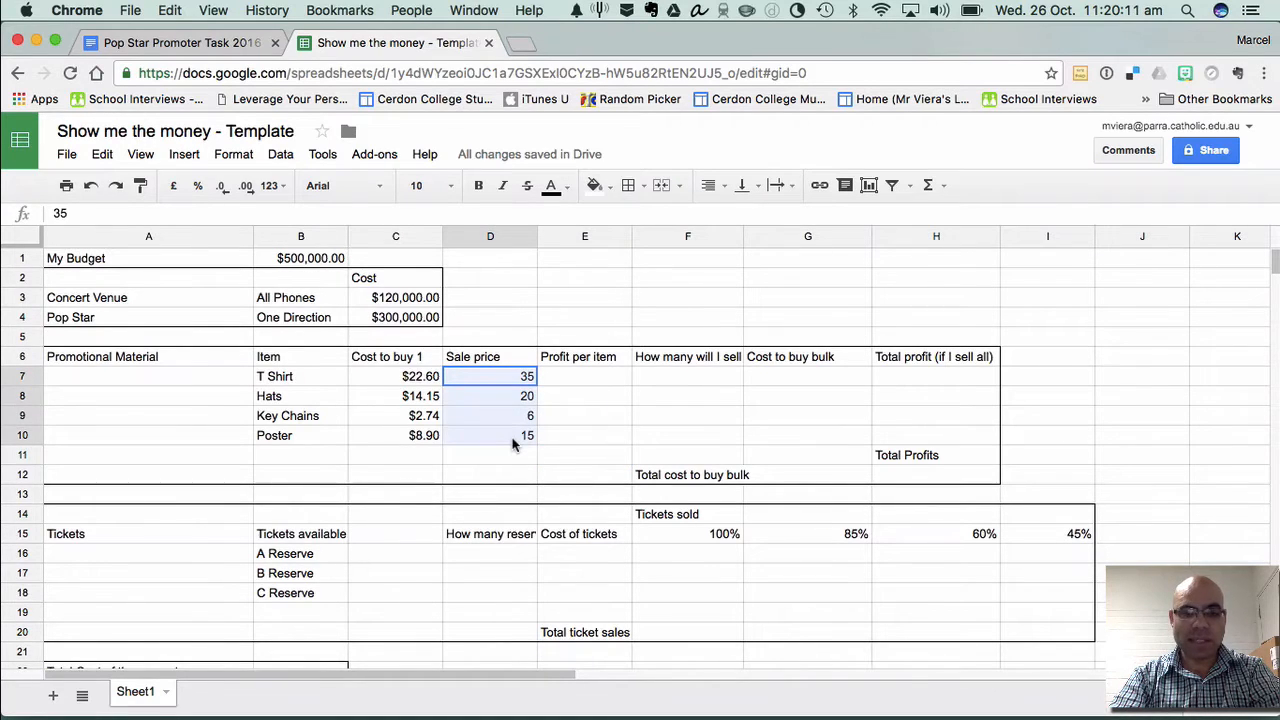
click(281, 188)
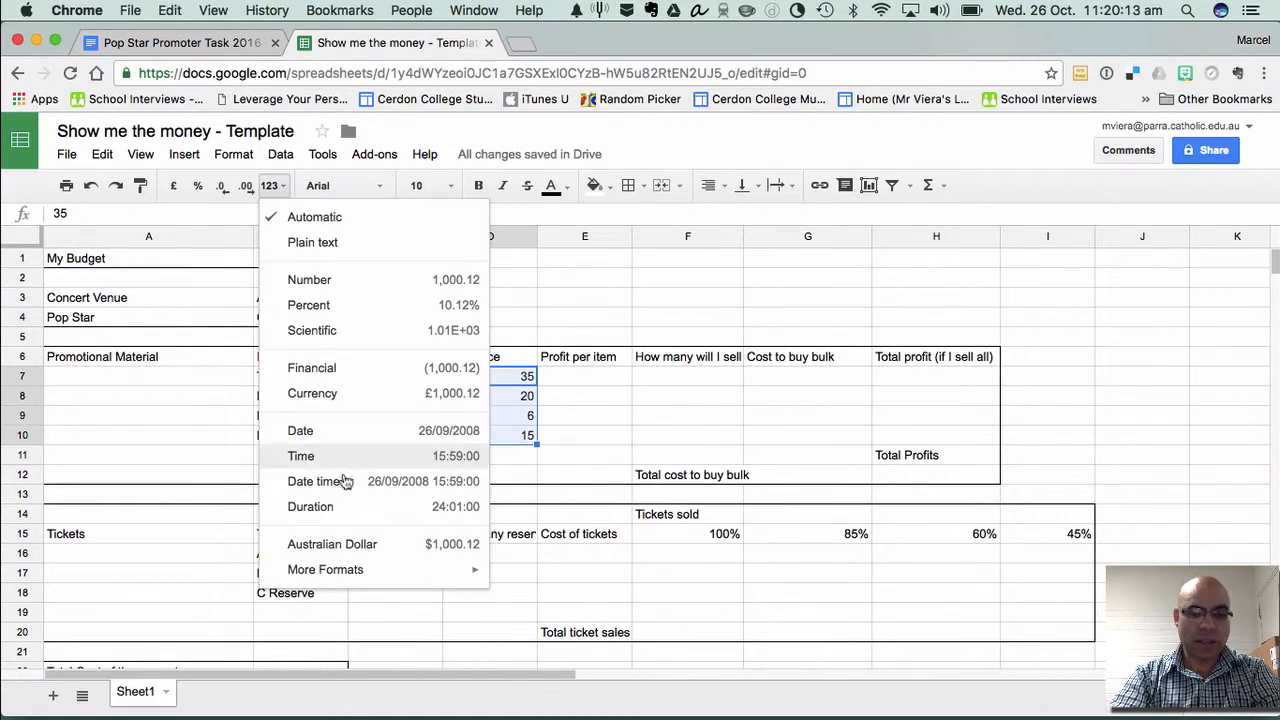
click(345, 549)
click(597, 440)
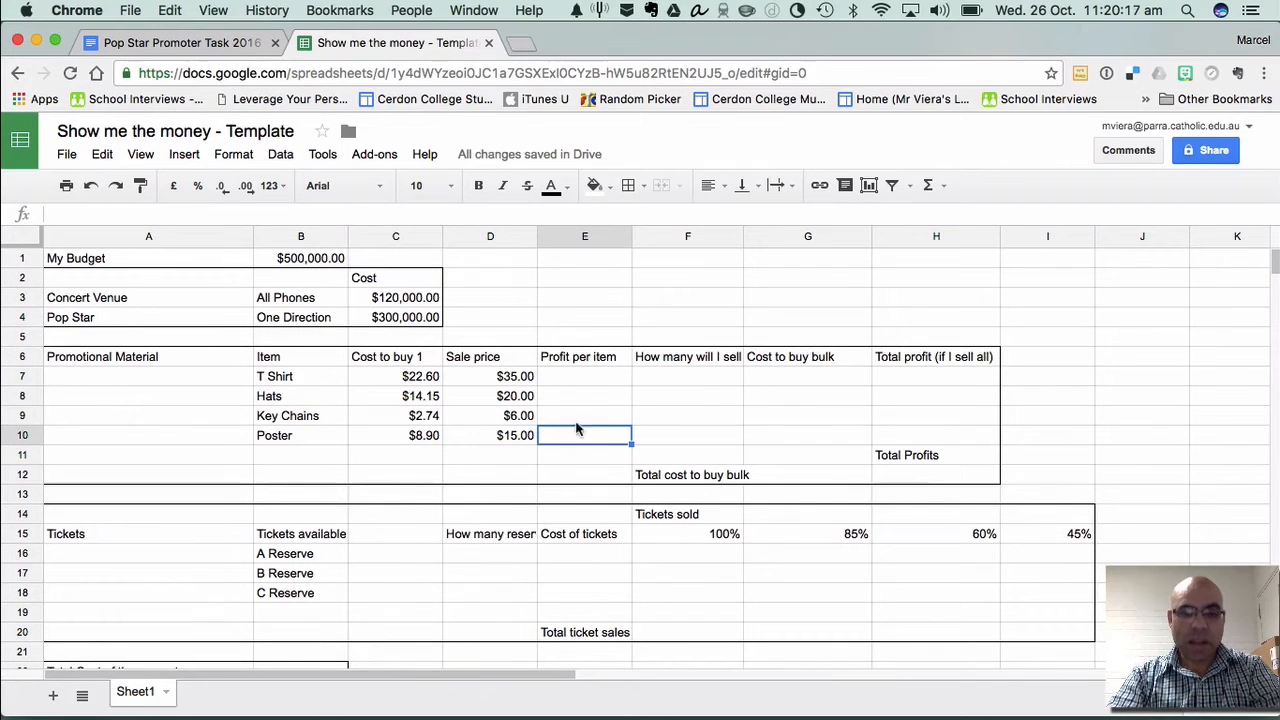
Calculate the T Shirt's profit per item in E7 as sale price minus cost to buy, using =(D7-C7)
click(570, 382)
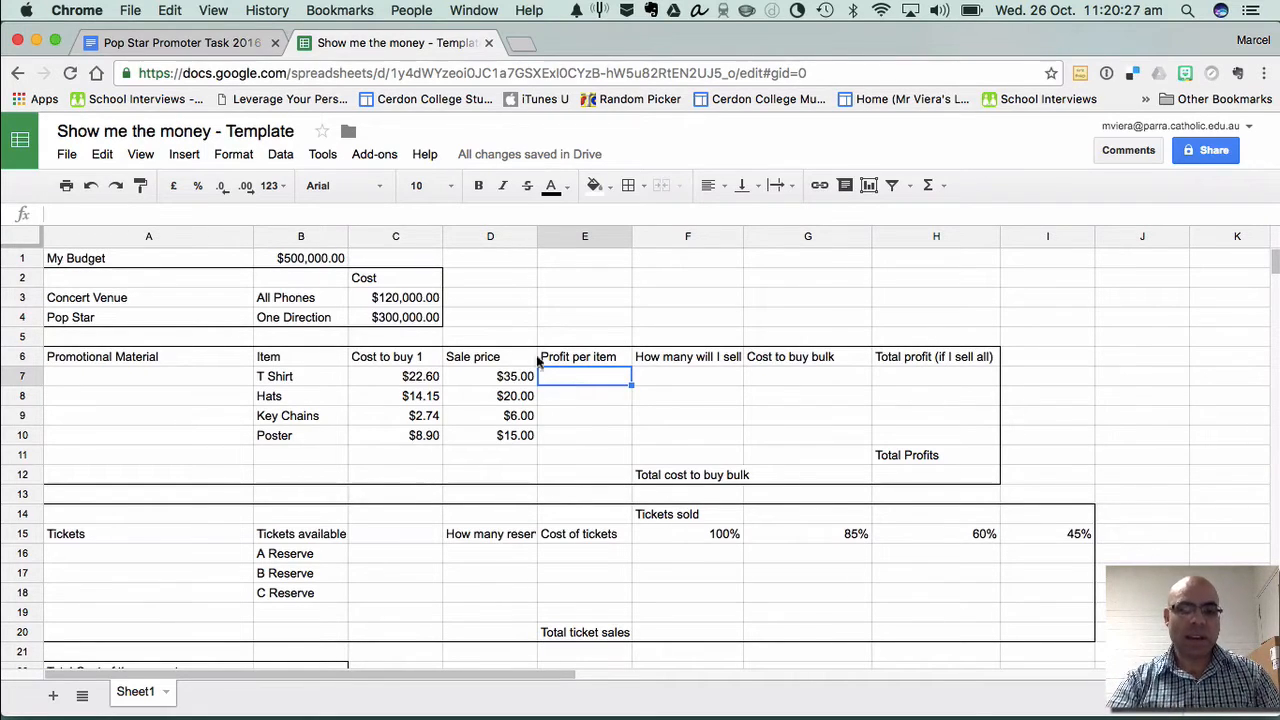
click(406, 381)
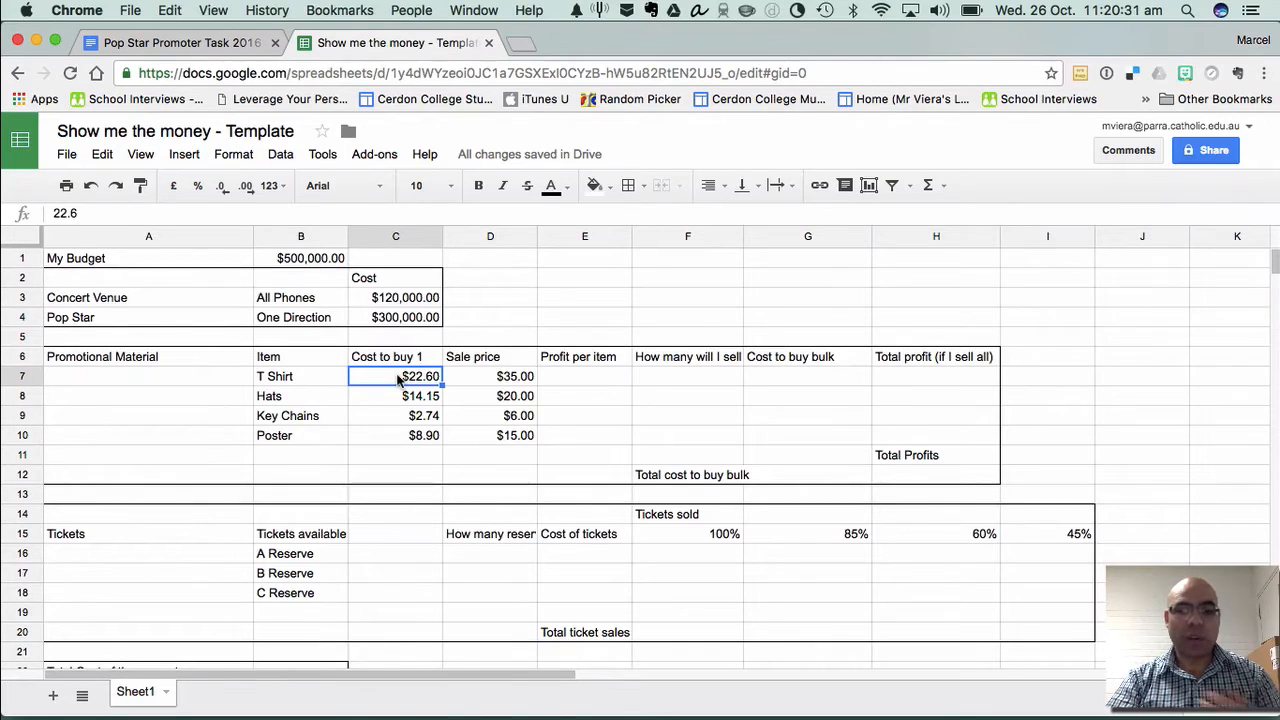
click(510, 380)
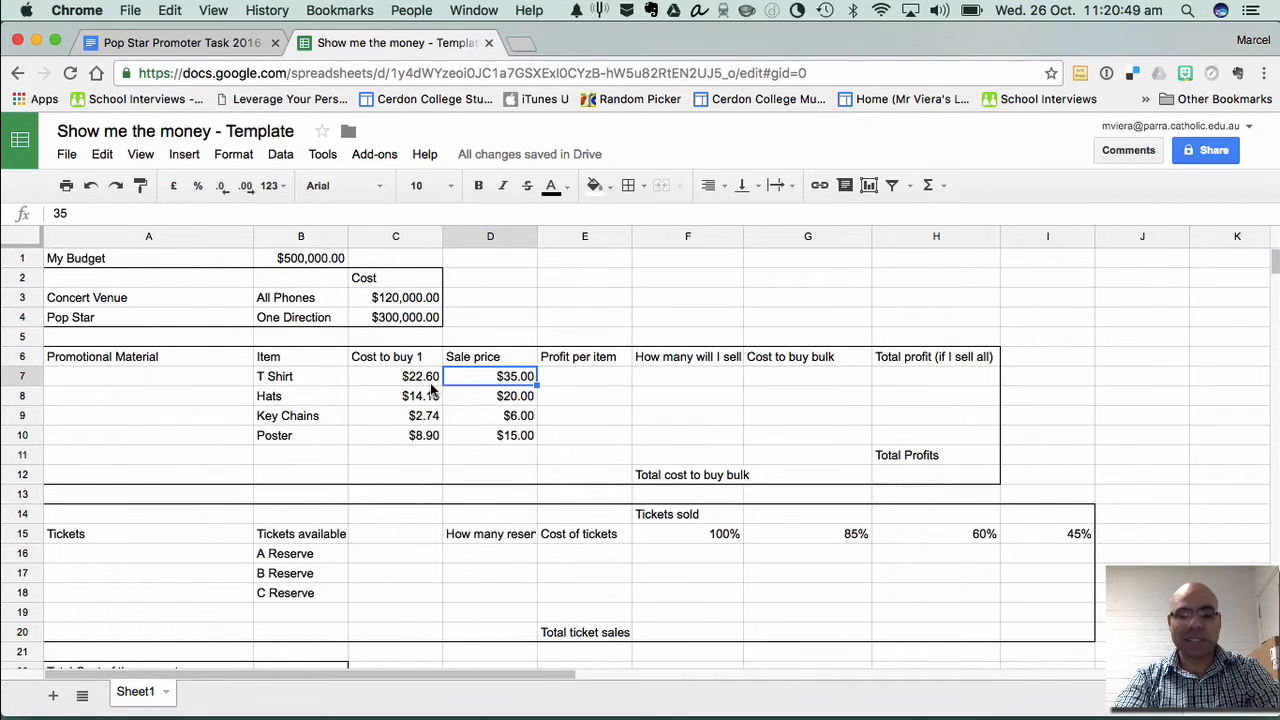
click(563, 377)
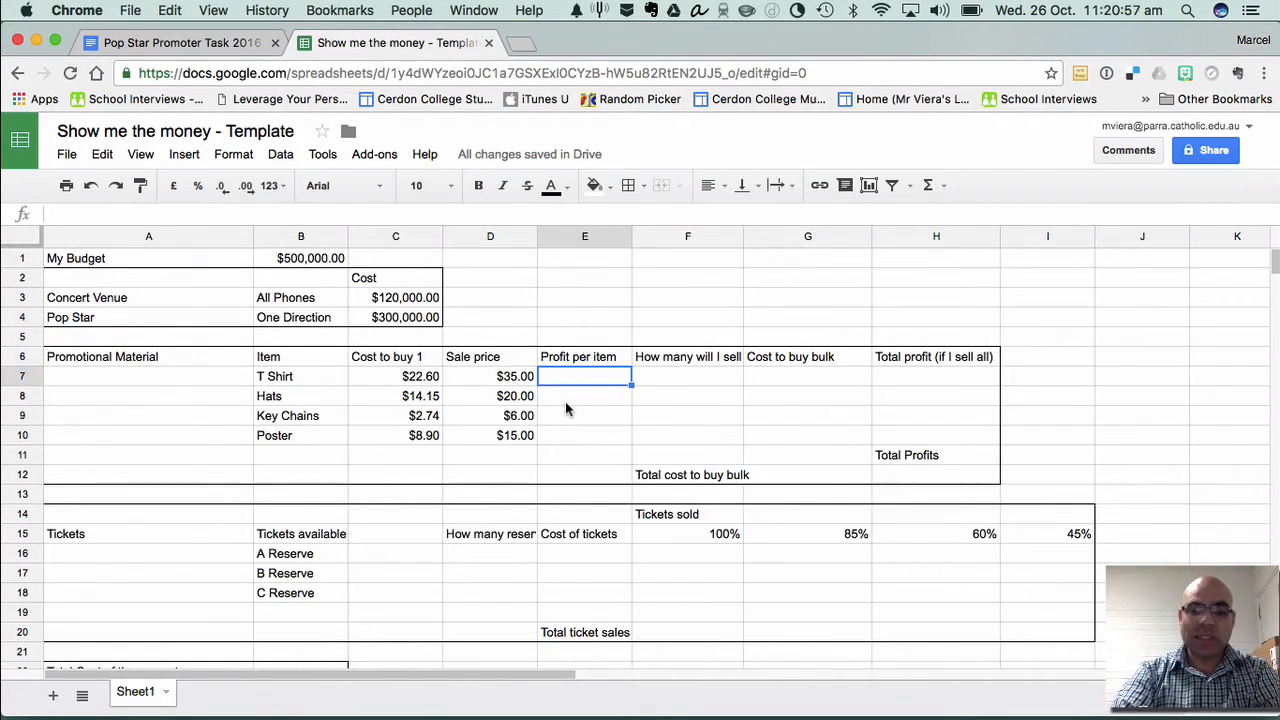
text(=)
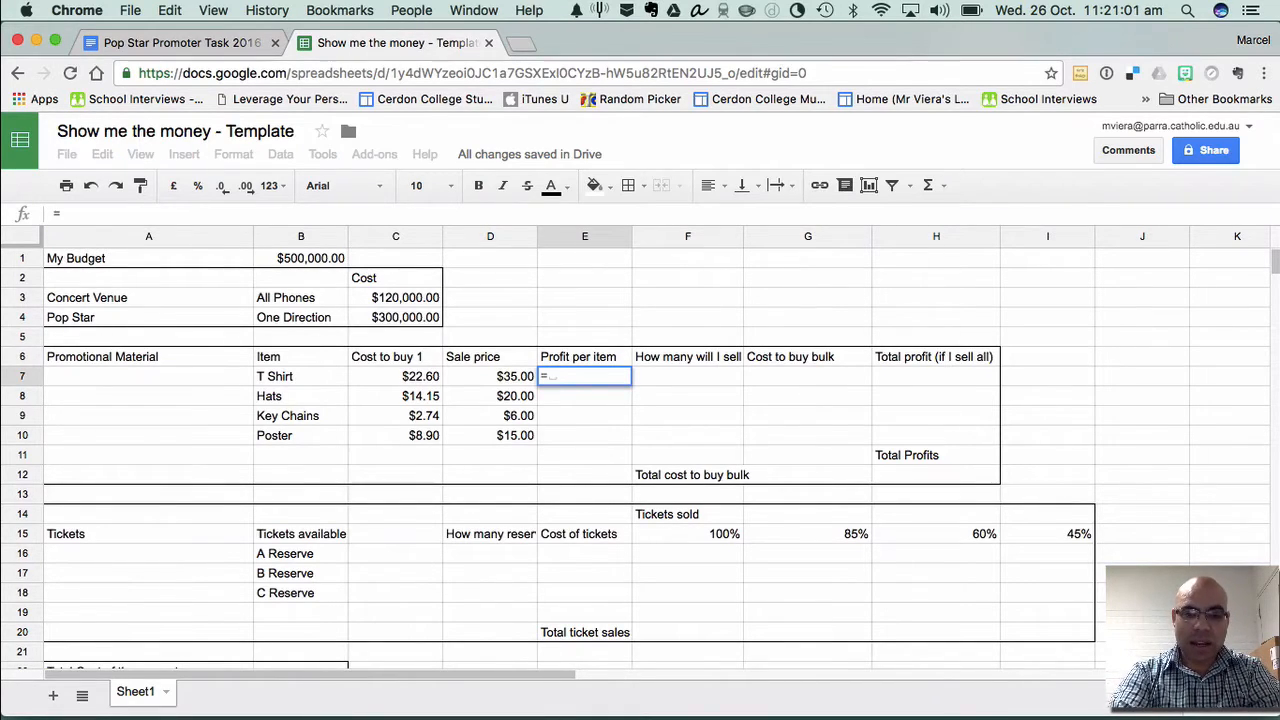
text(()
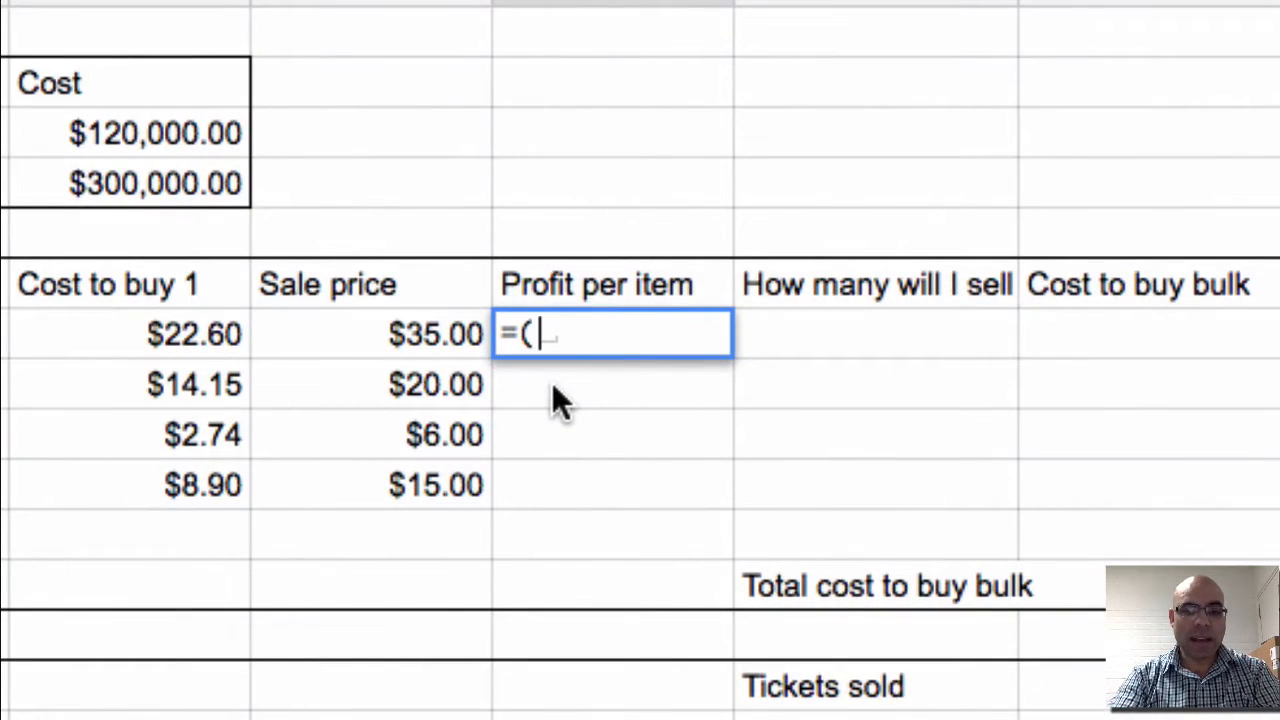
click(415, 334)
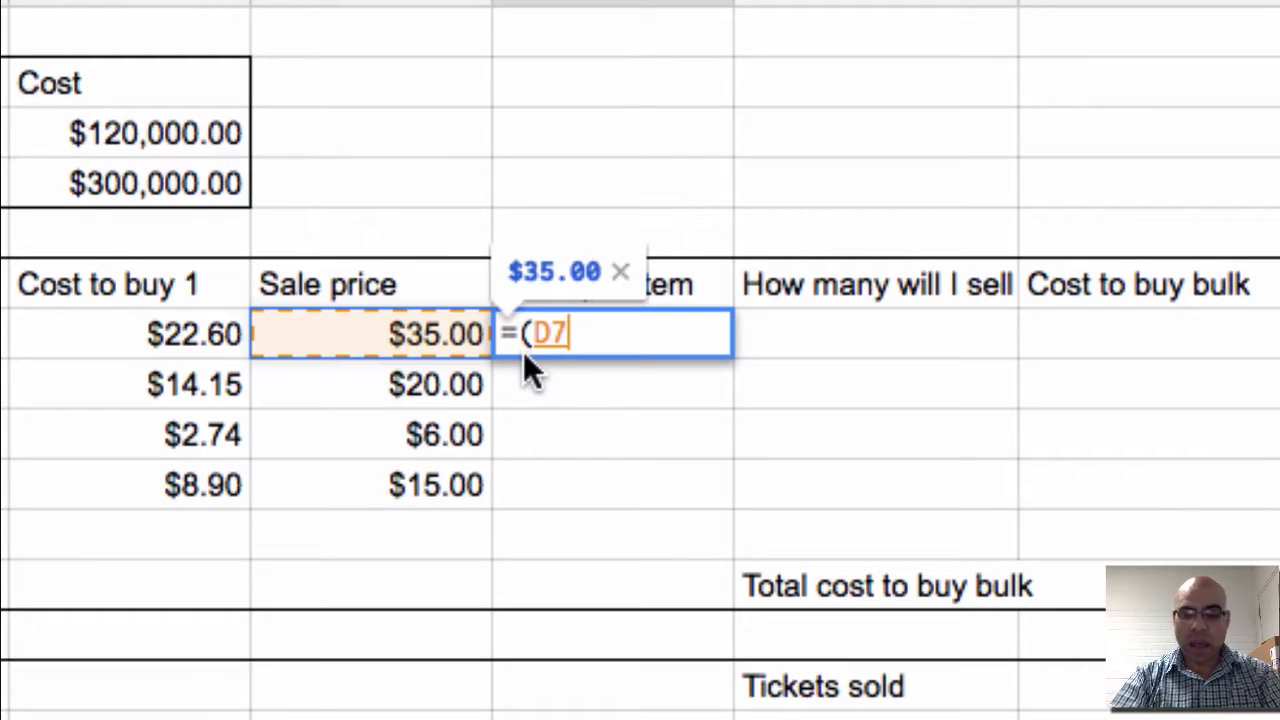
text(-)
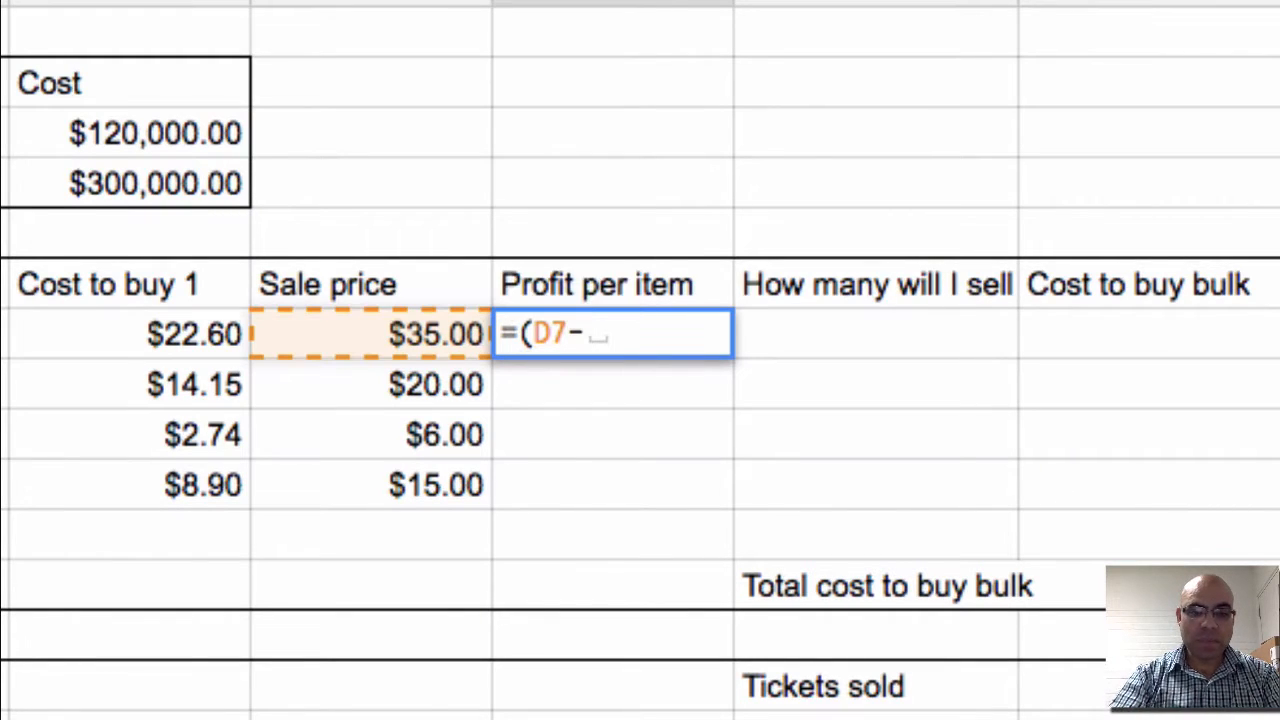
click(167, 323)
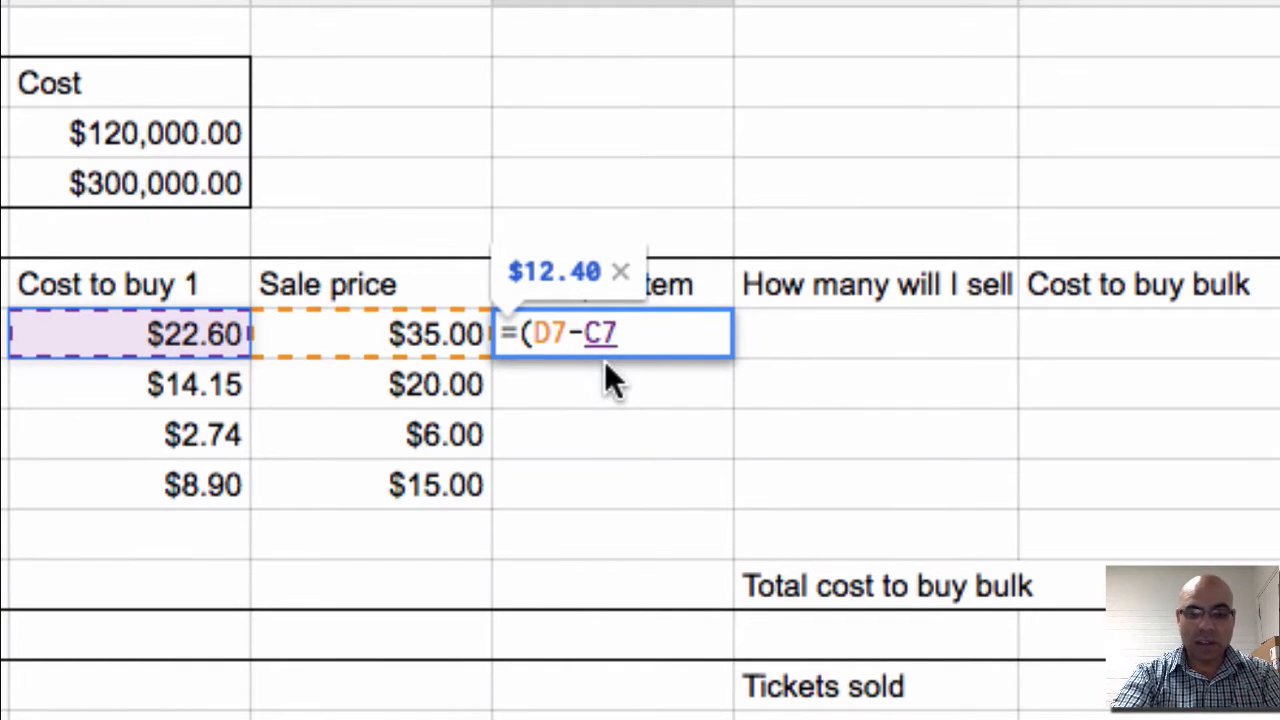
text())
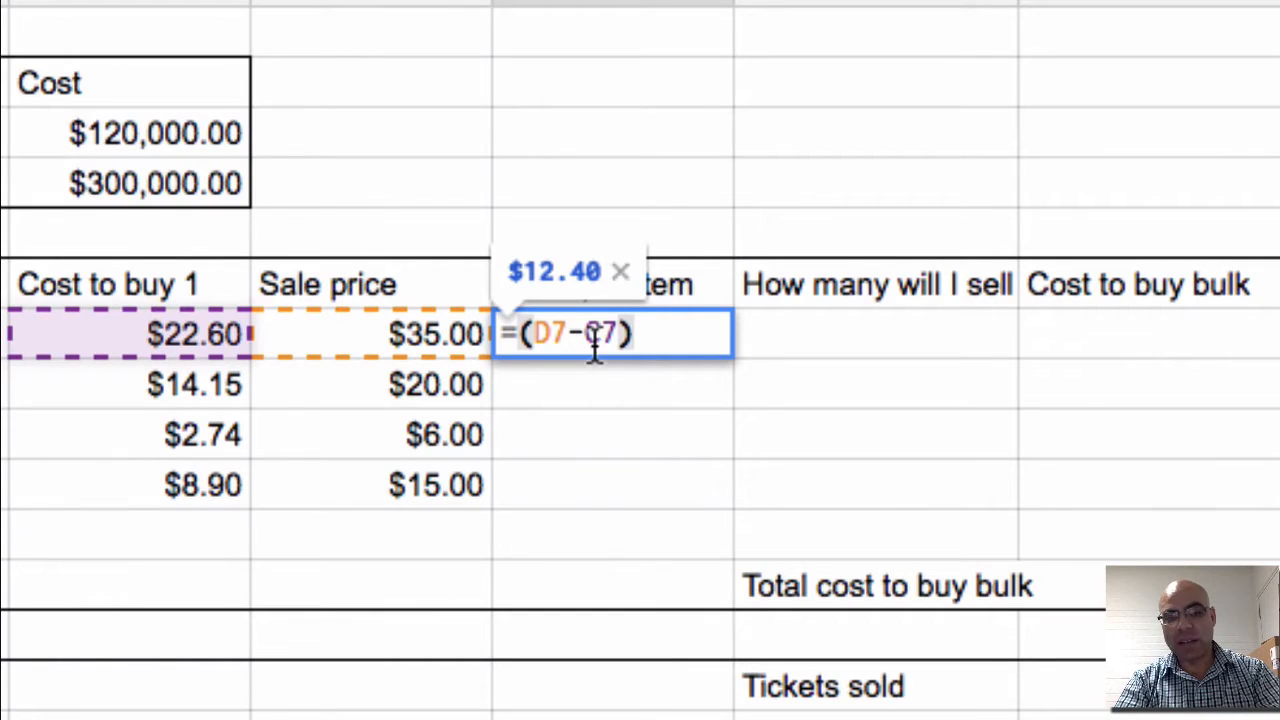
key(Return)
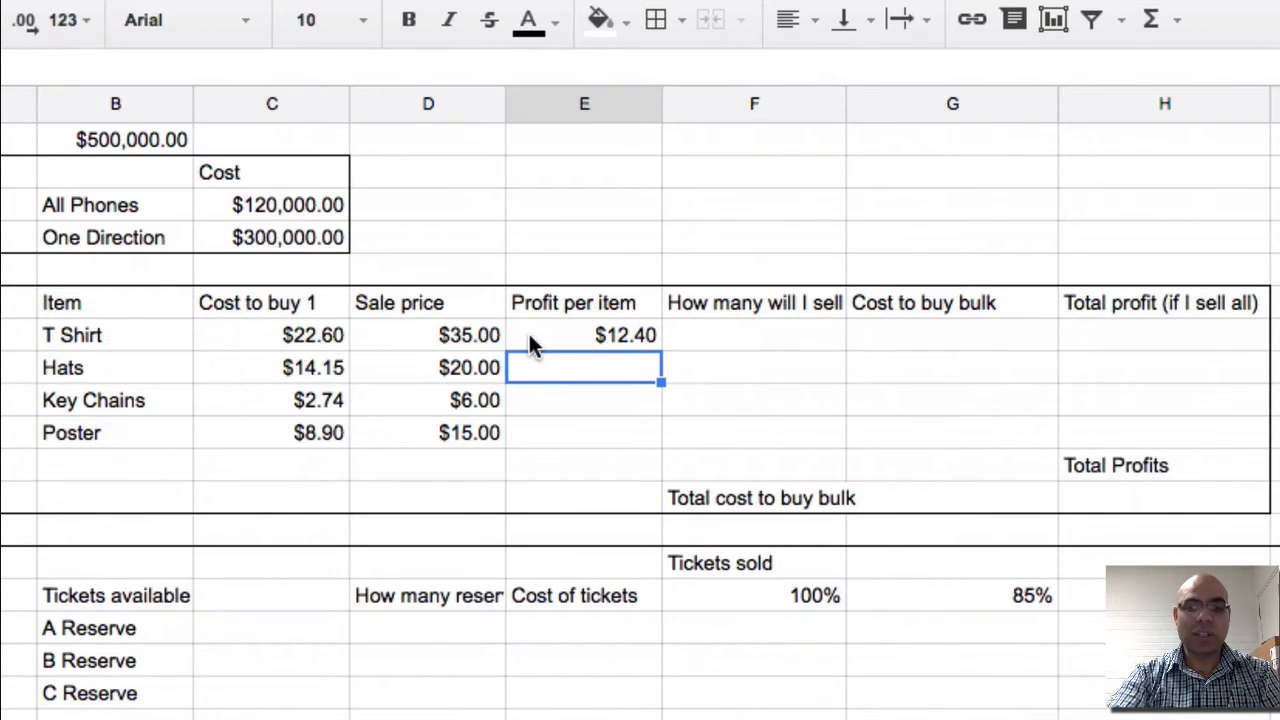
Enter 1000 in F7 as the number of T Shirts to sell
click(707, 330)
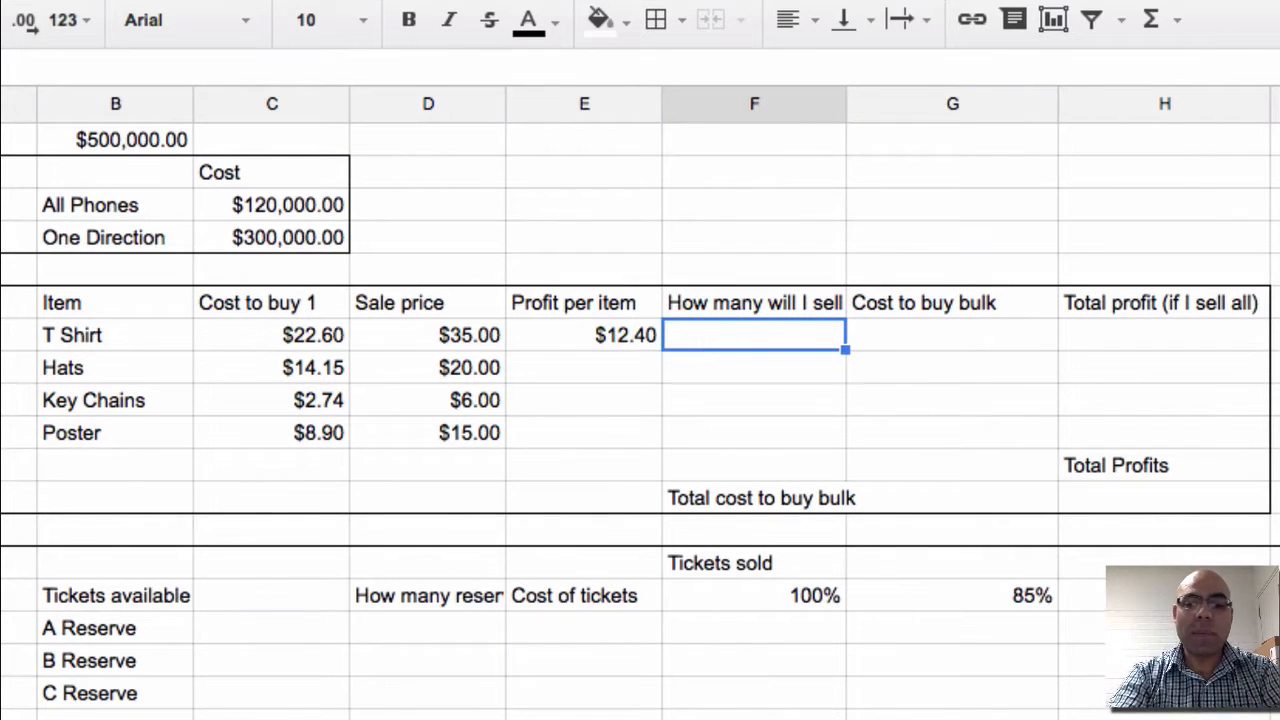
text(1000)
key(Return)
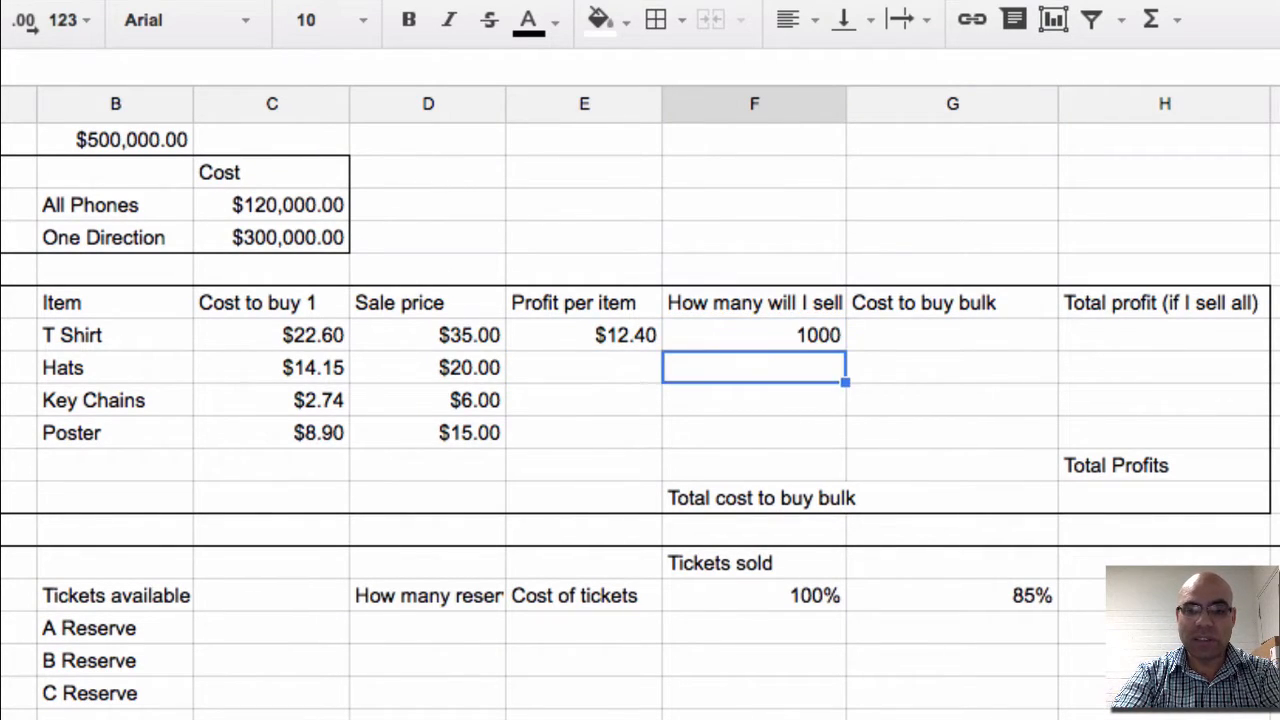
click(803, 343)
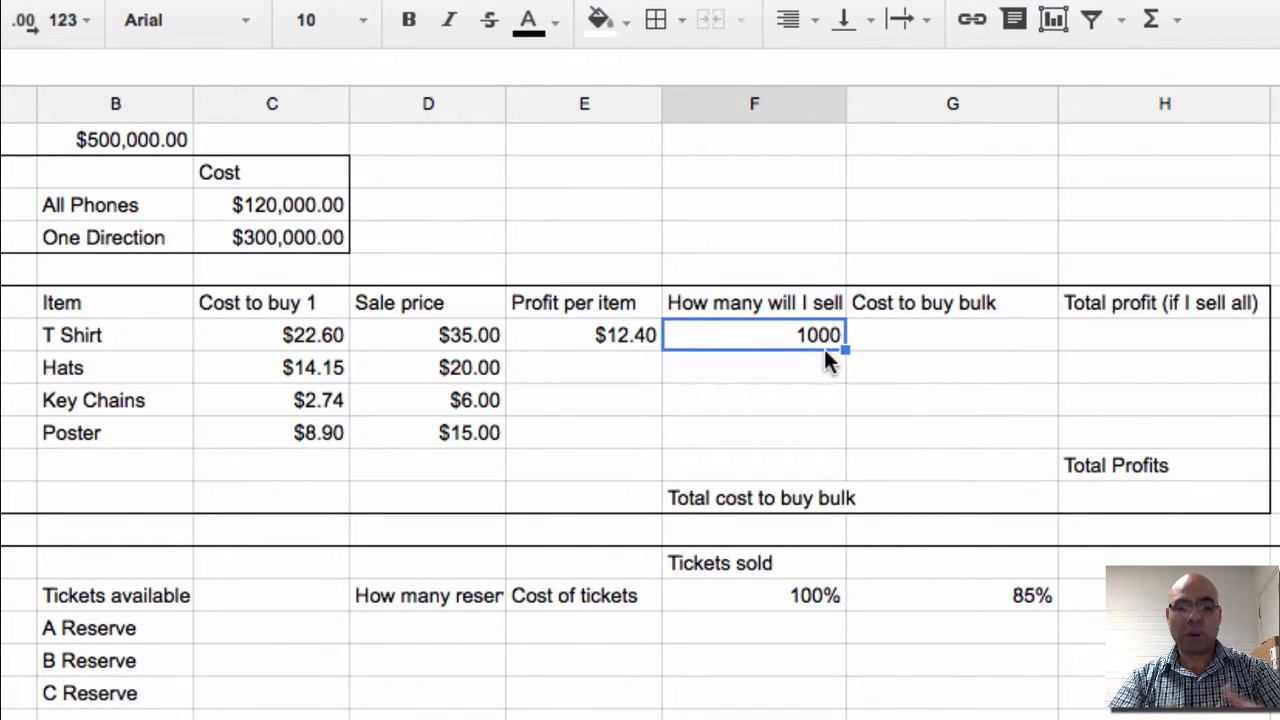
text(a)
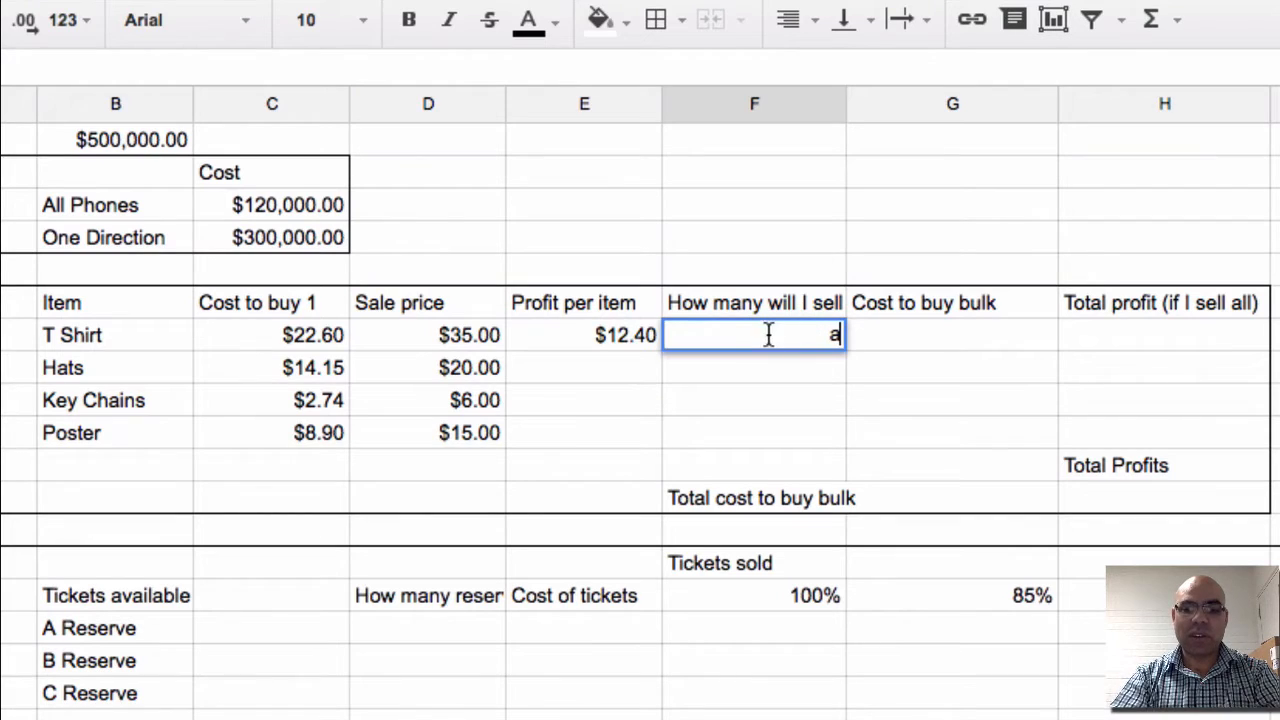
key(BackSpace)
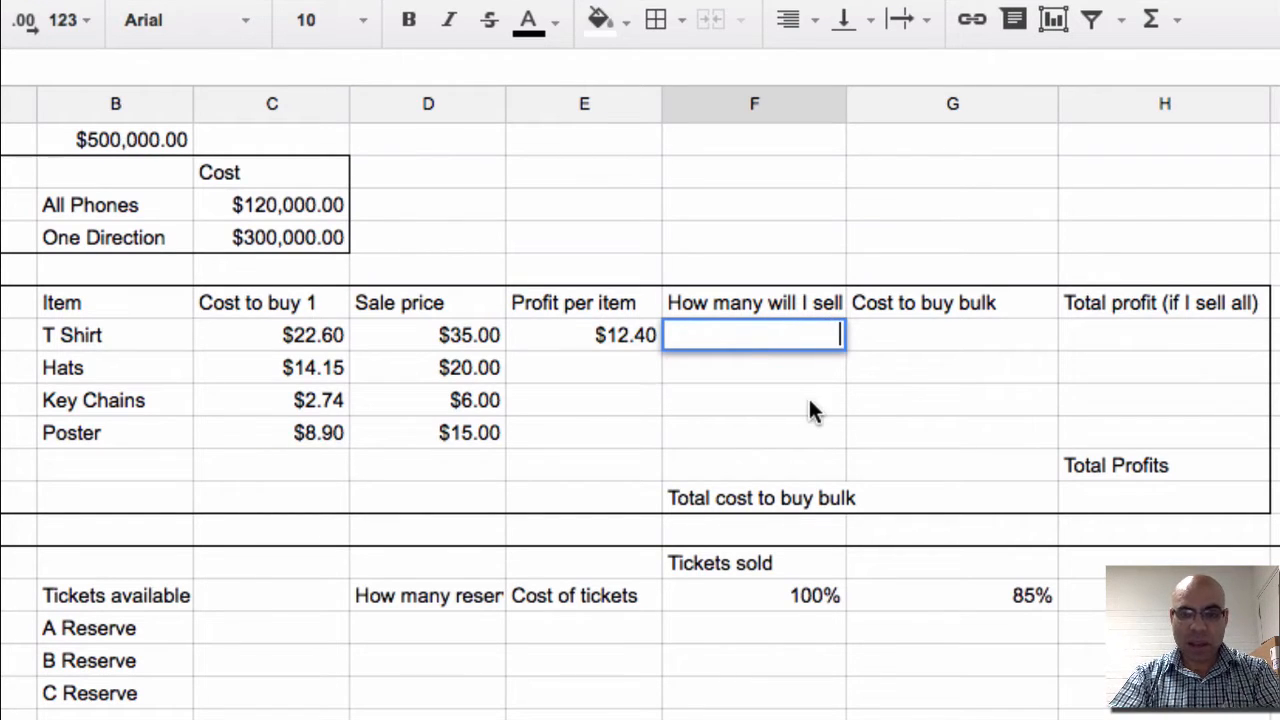
text(1000)
key(Return)
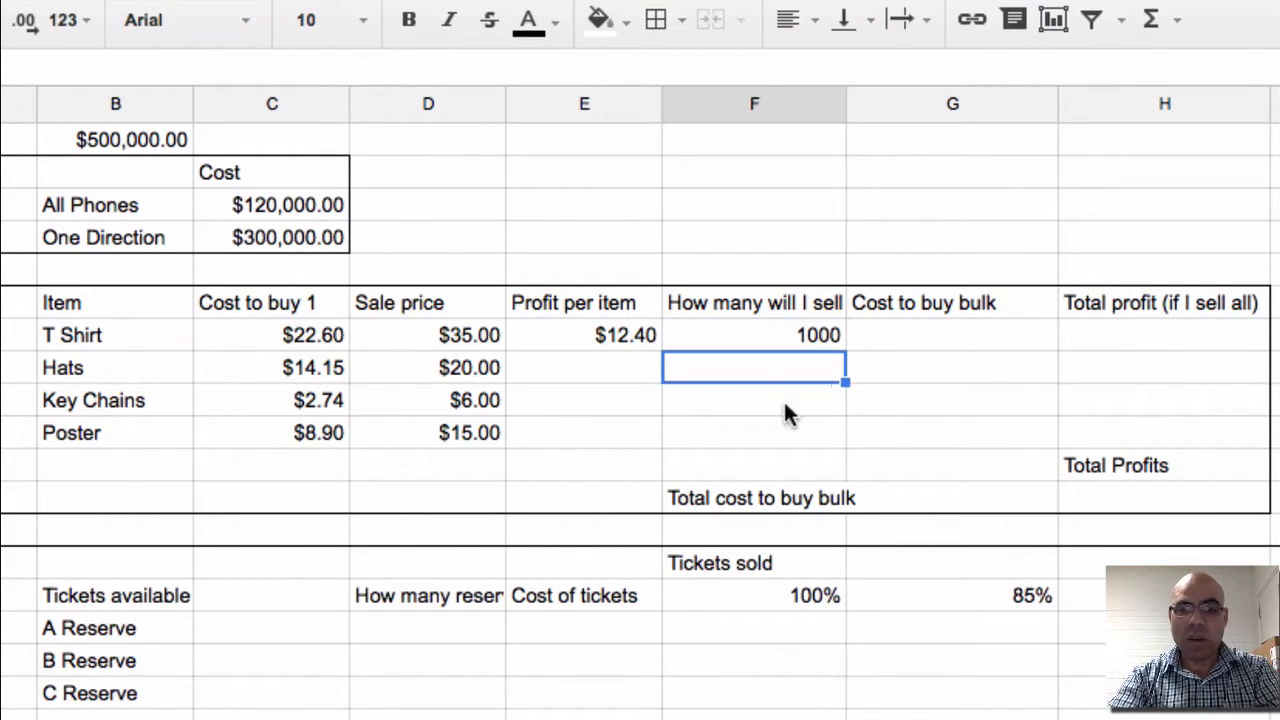
click(757, 341)
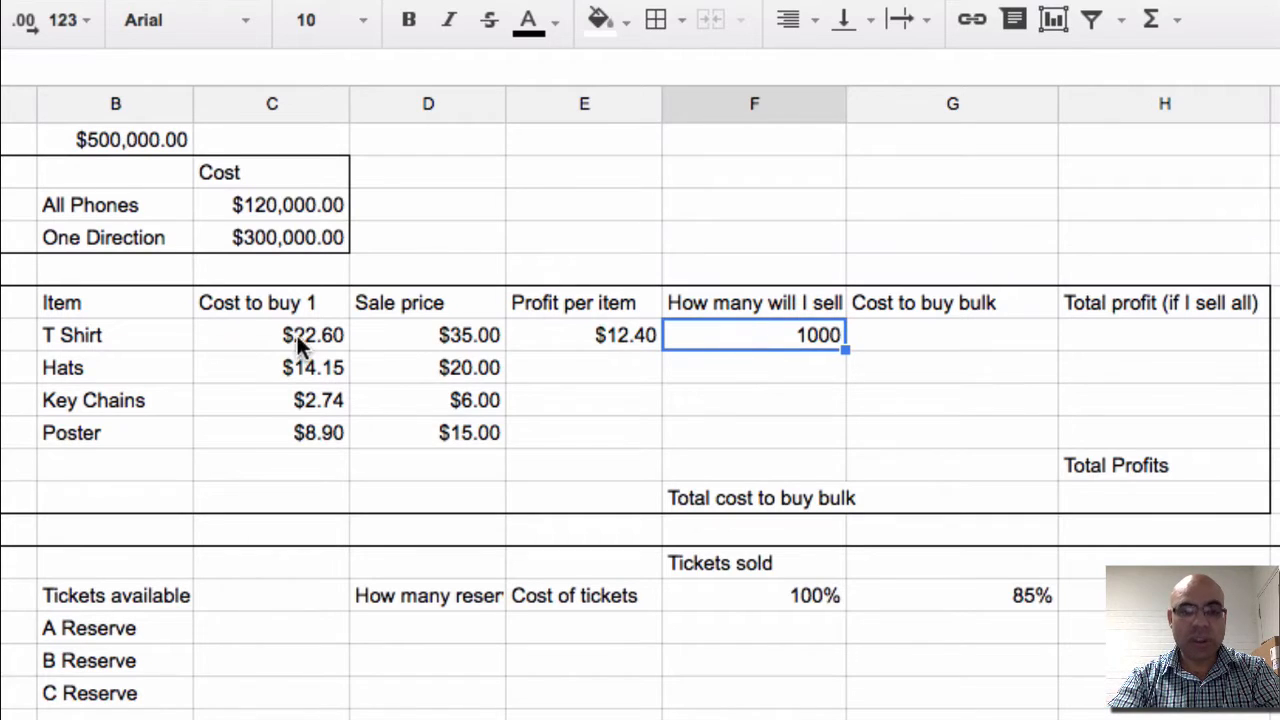
Calculate the T Shirt's cost to buy bulk in G7 as quantity times unit cost, using =(F7*C7)
click(919, 328)
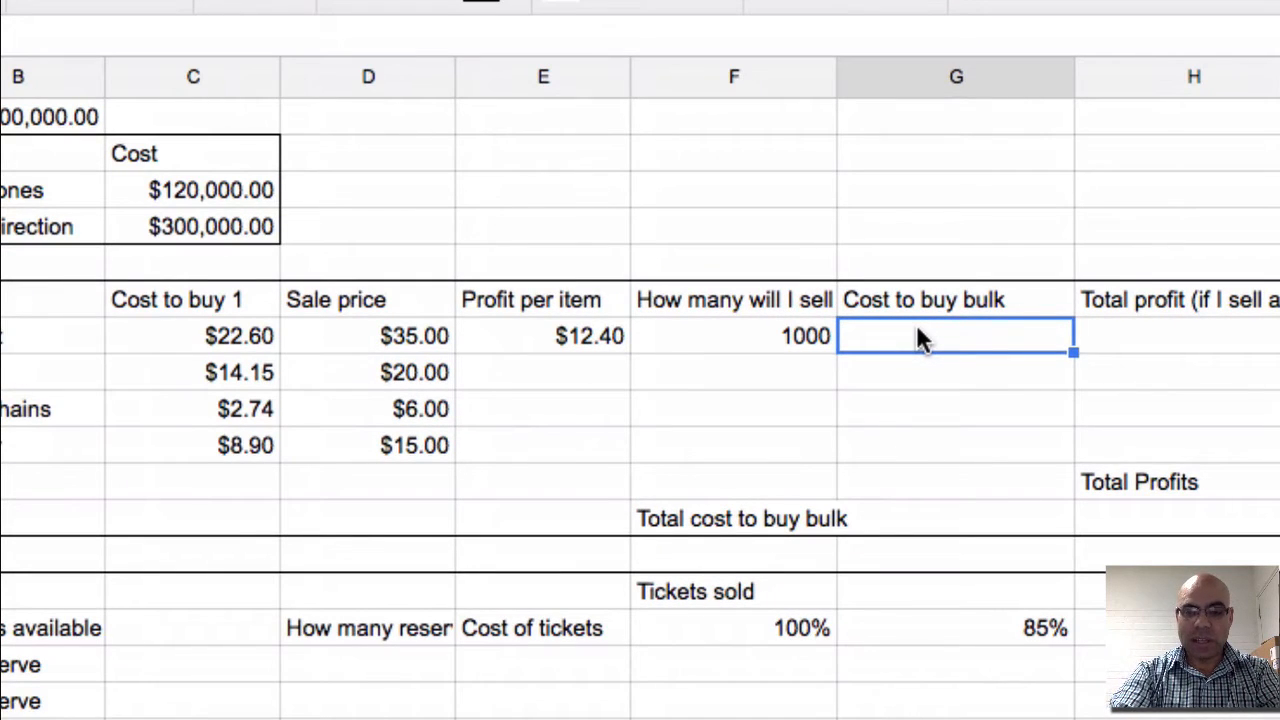
text(=)
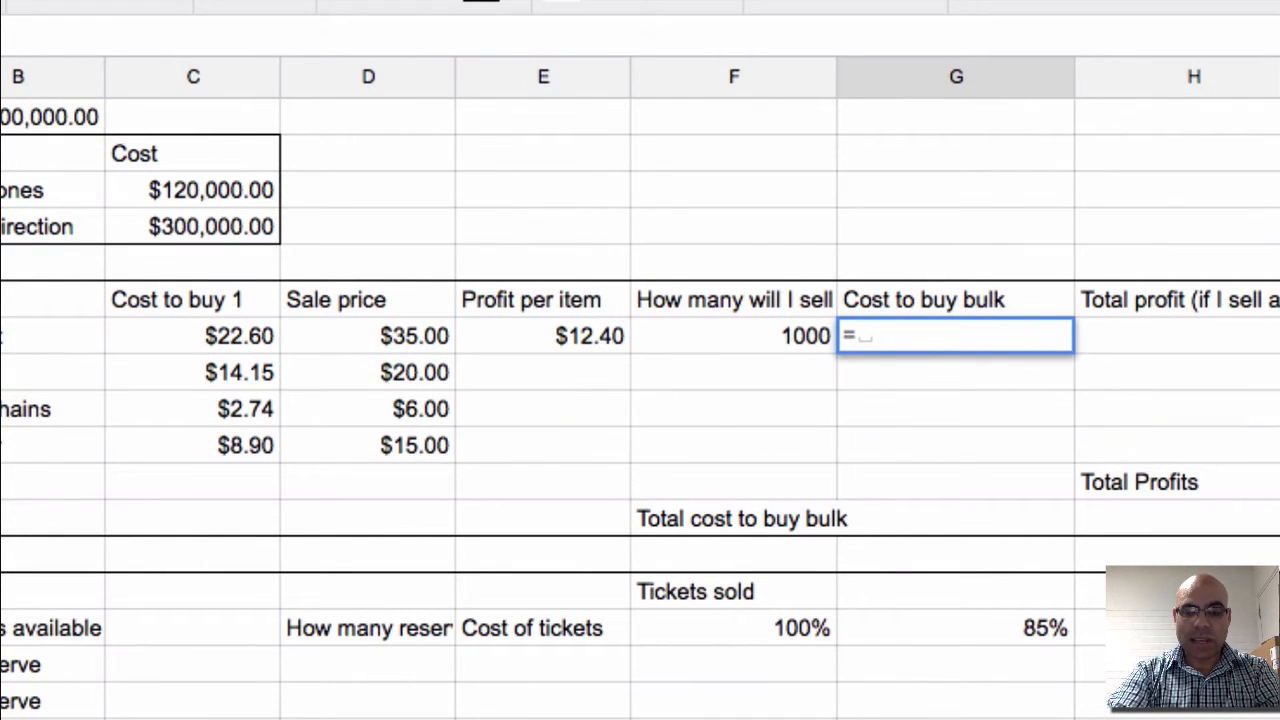
text(()
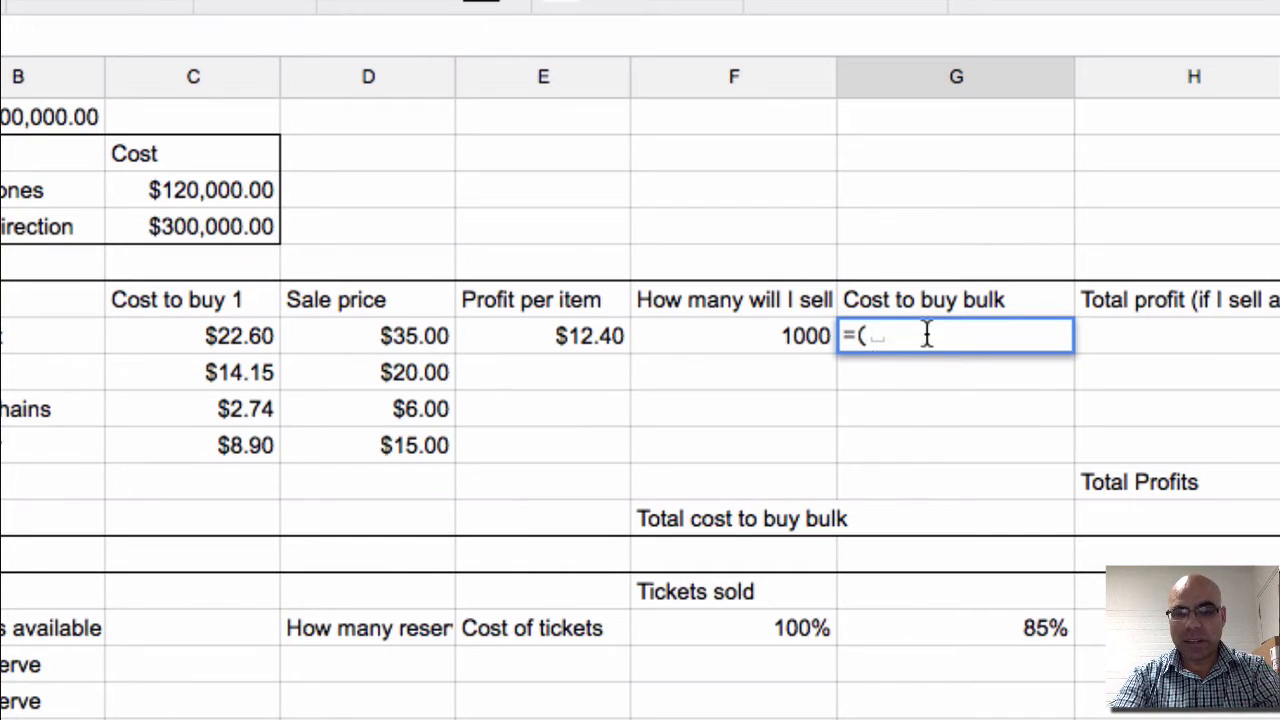
click(793, 341)
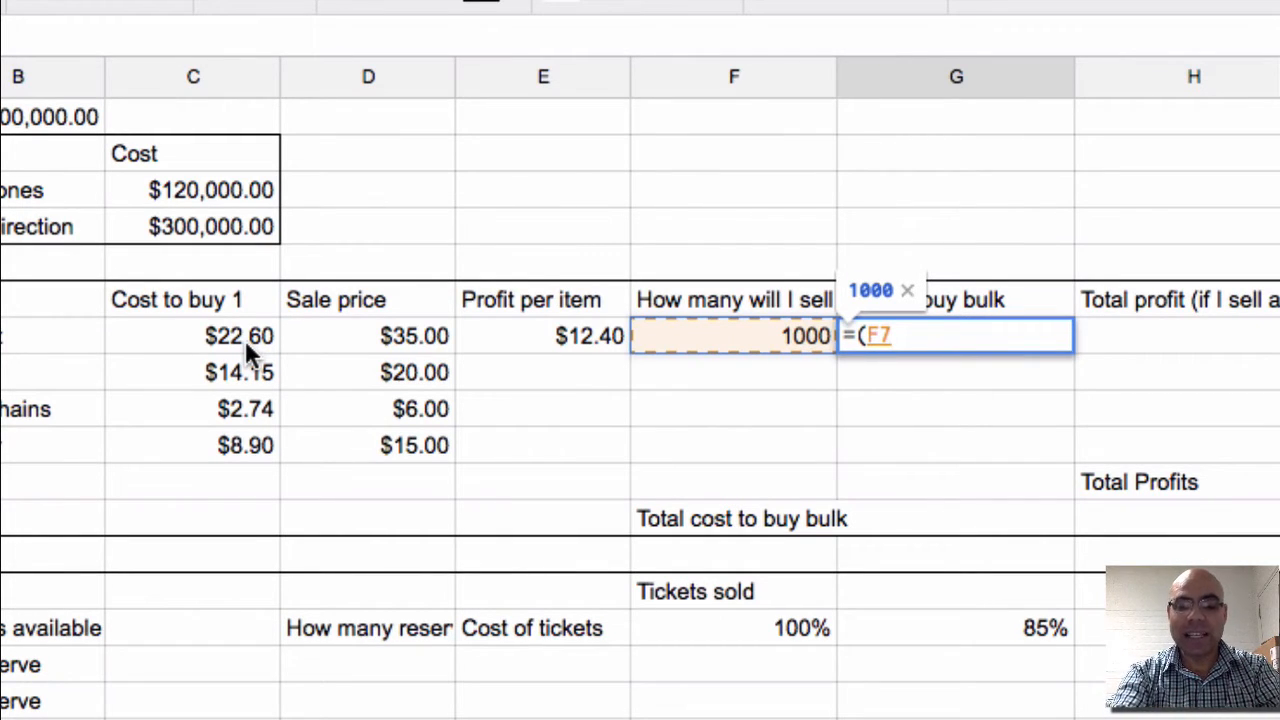
text(*)
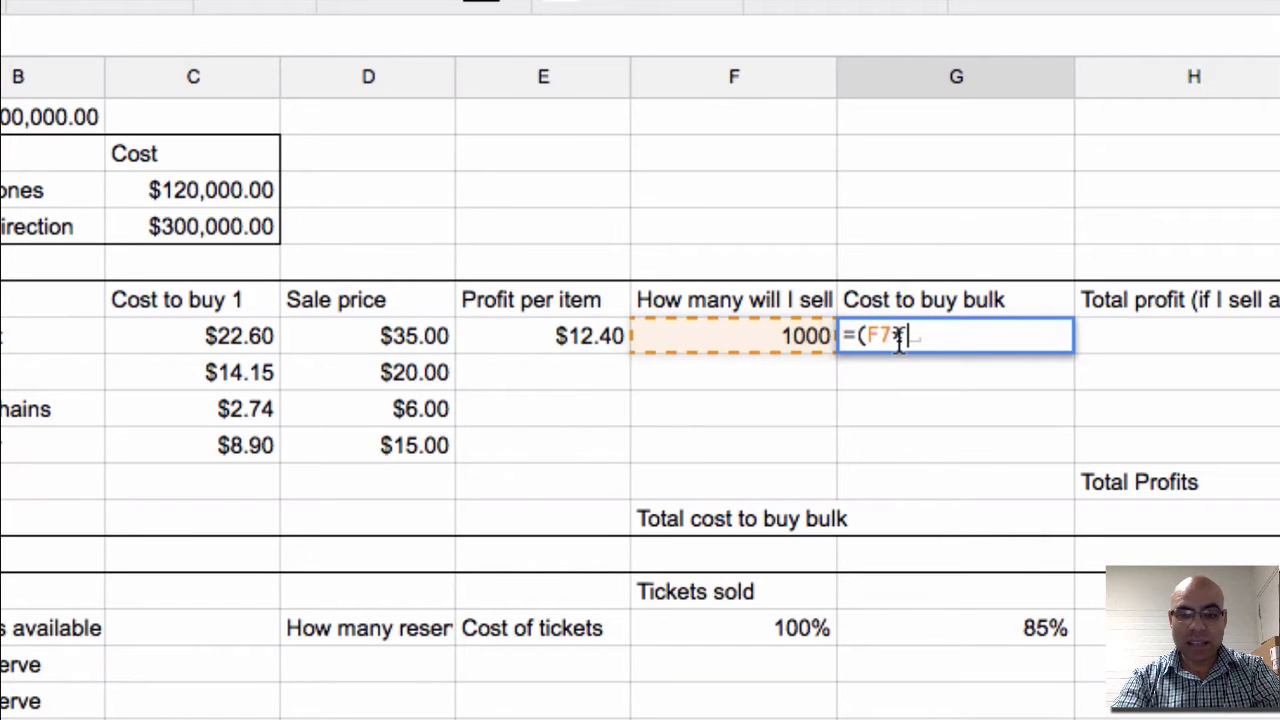
click(220, 334)
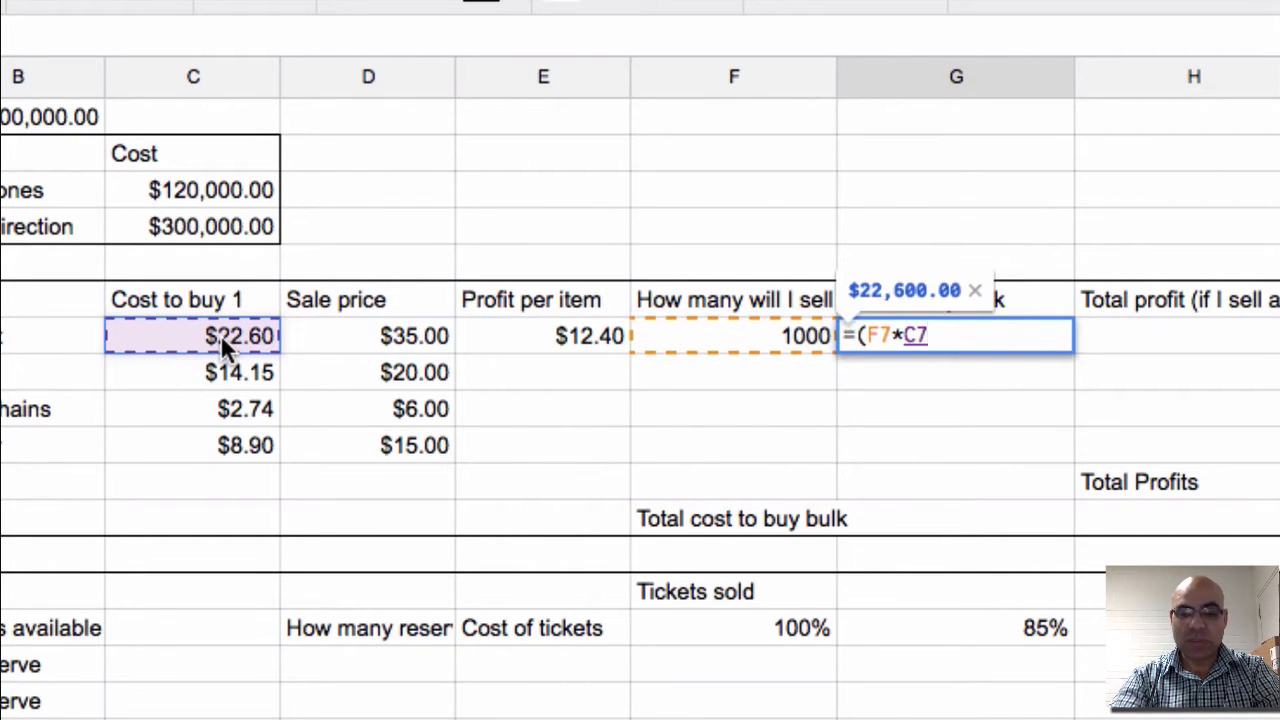
text())
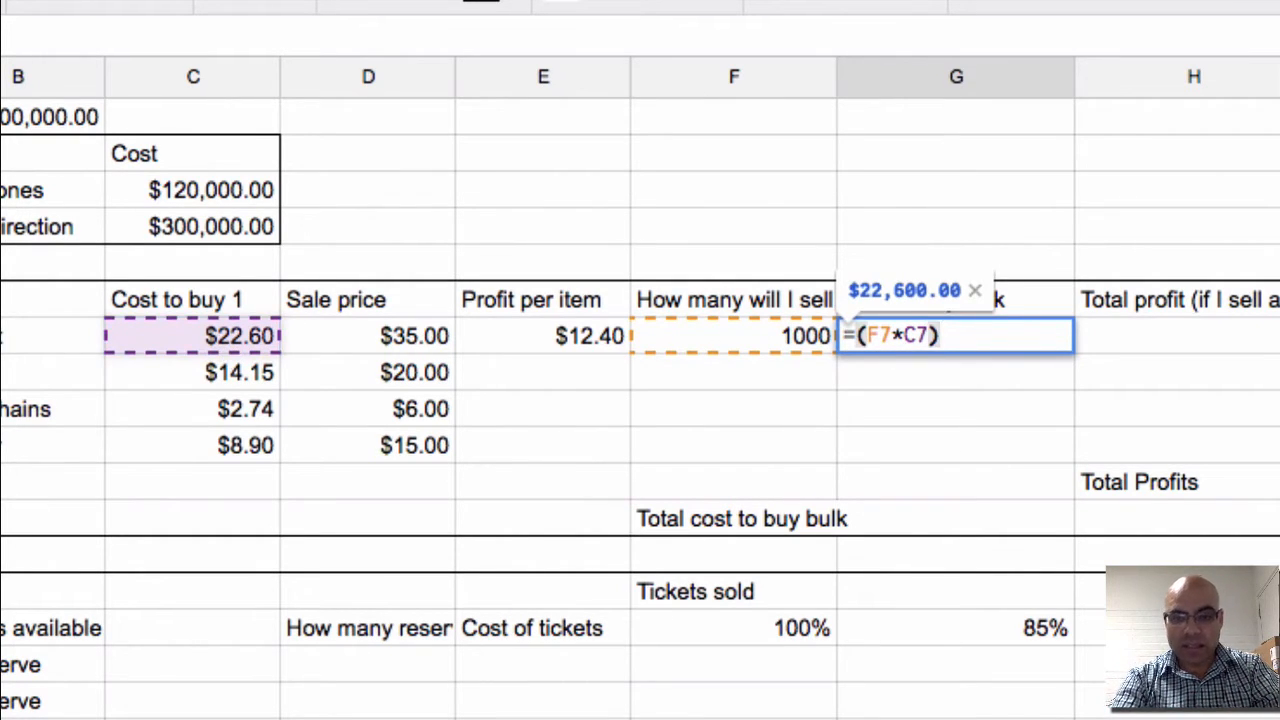
key(Return)
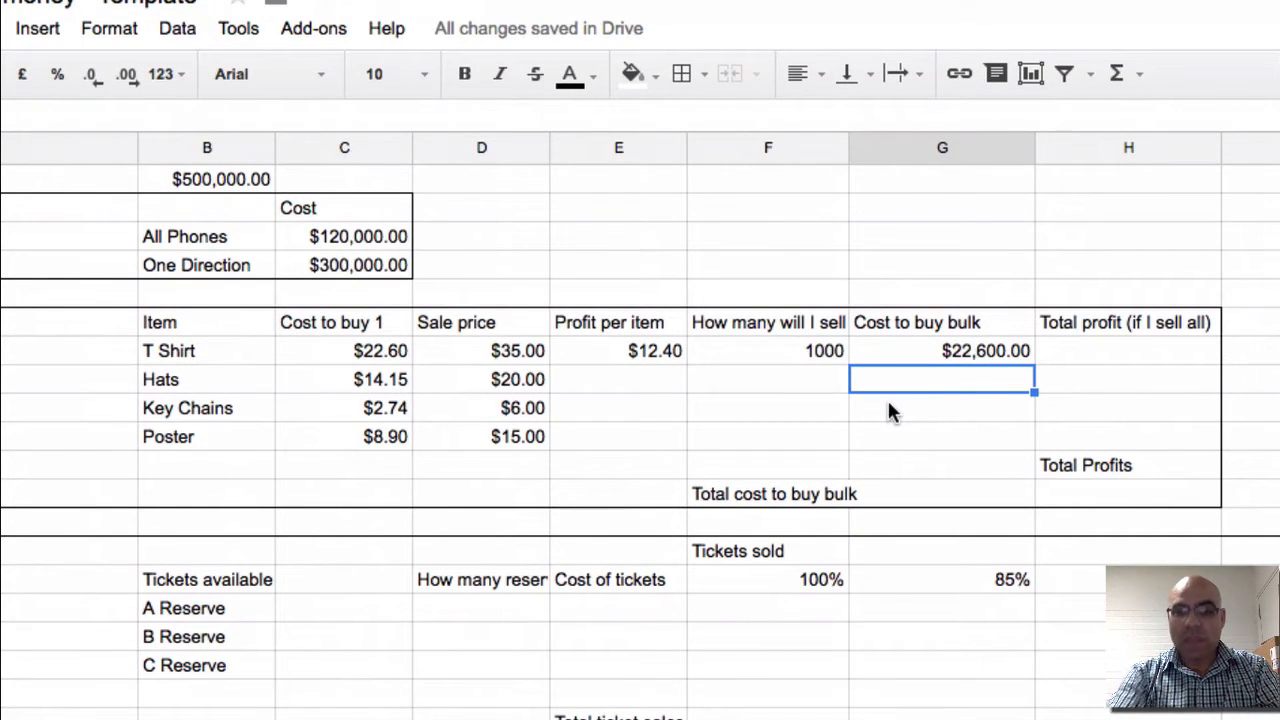
Calculate the T Shirt's total profit in H7 as quantity times profit per item, using =(F7*E7)
click(808, 336)
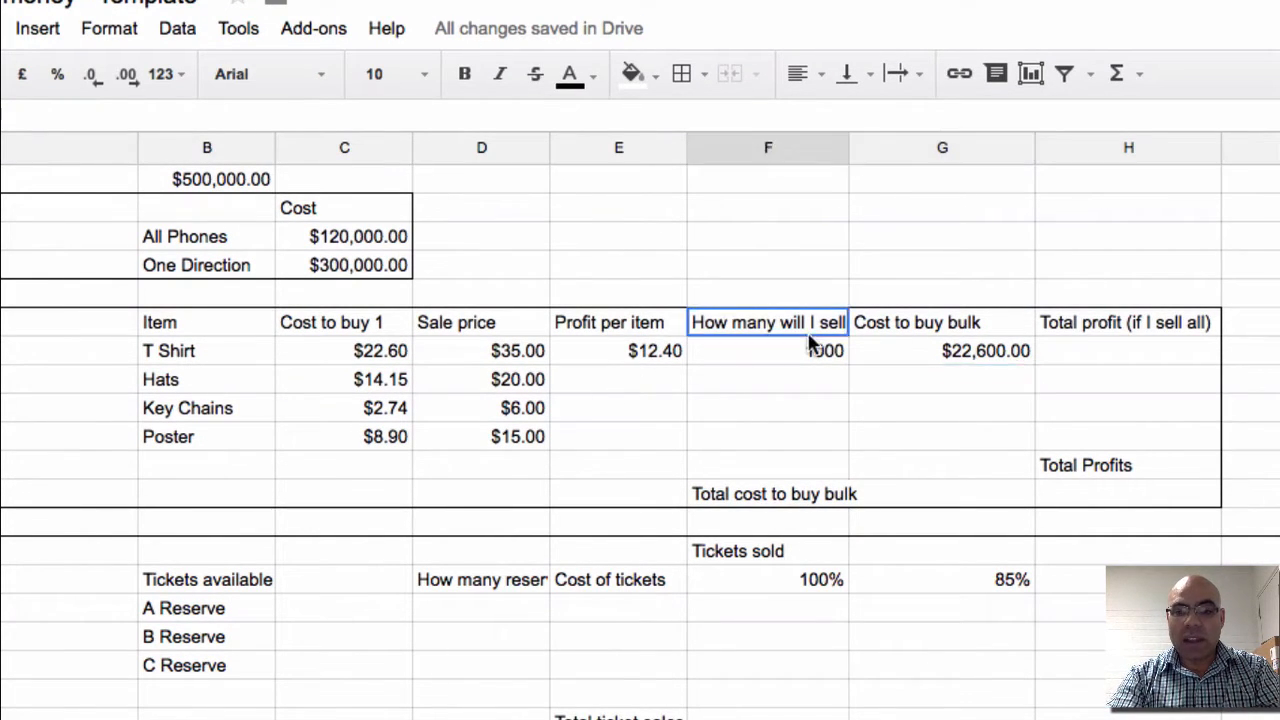
click(676, 350)
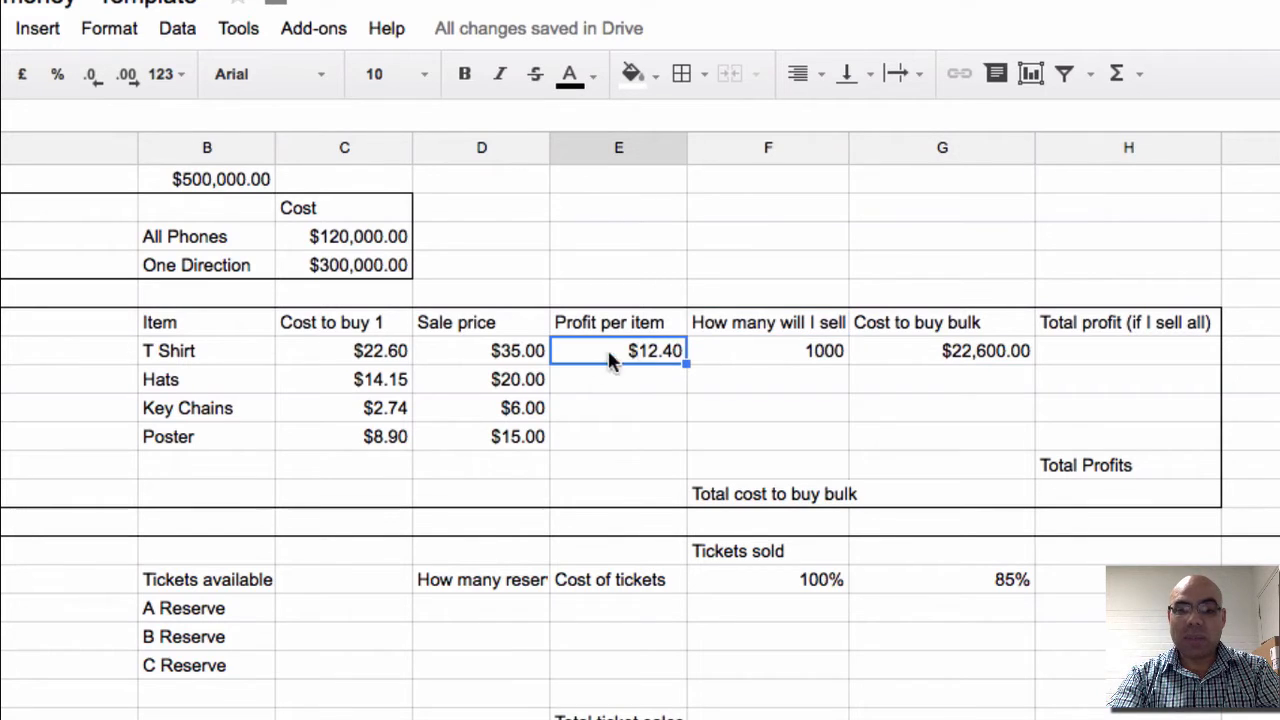
click(1098, 350)
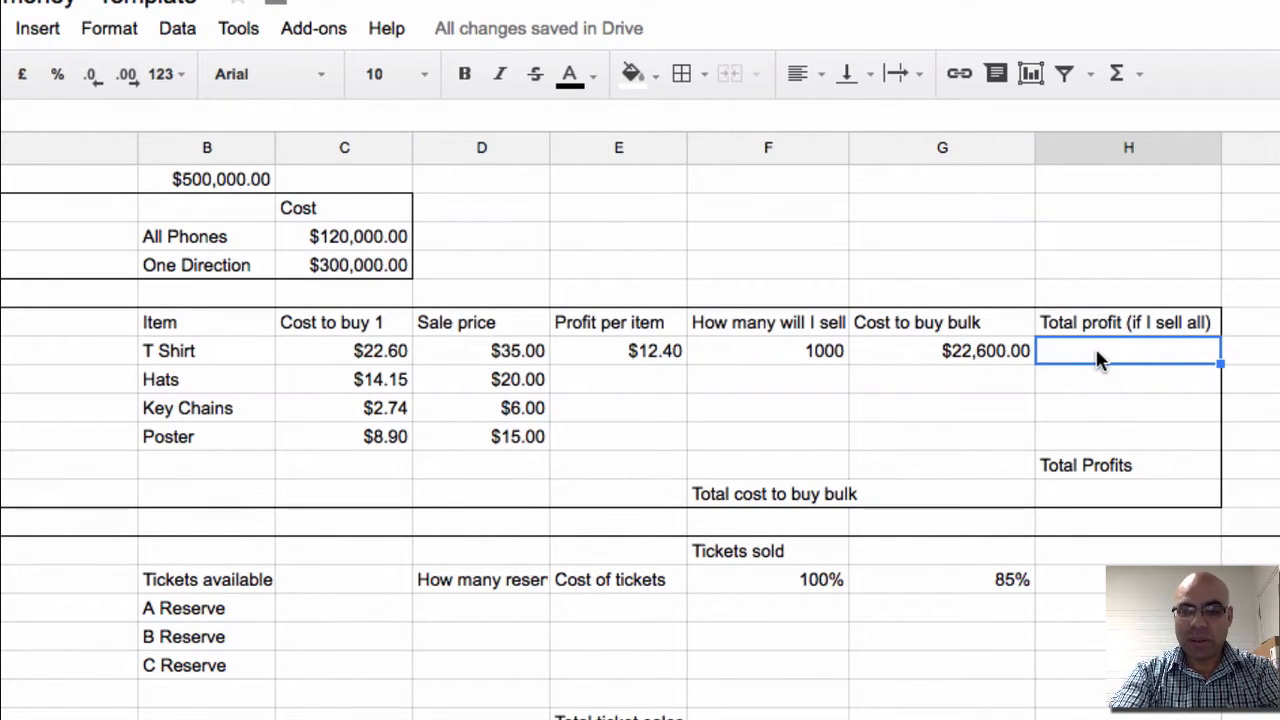
text(=()
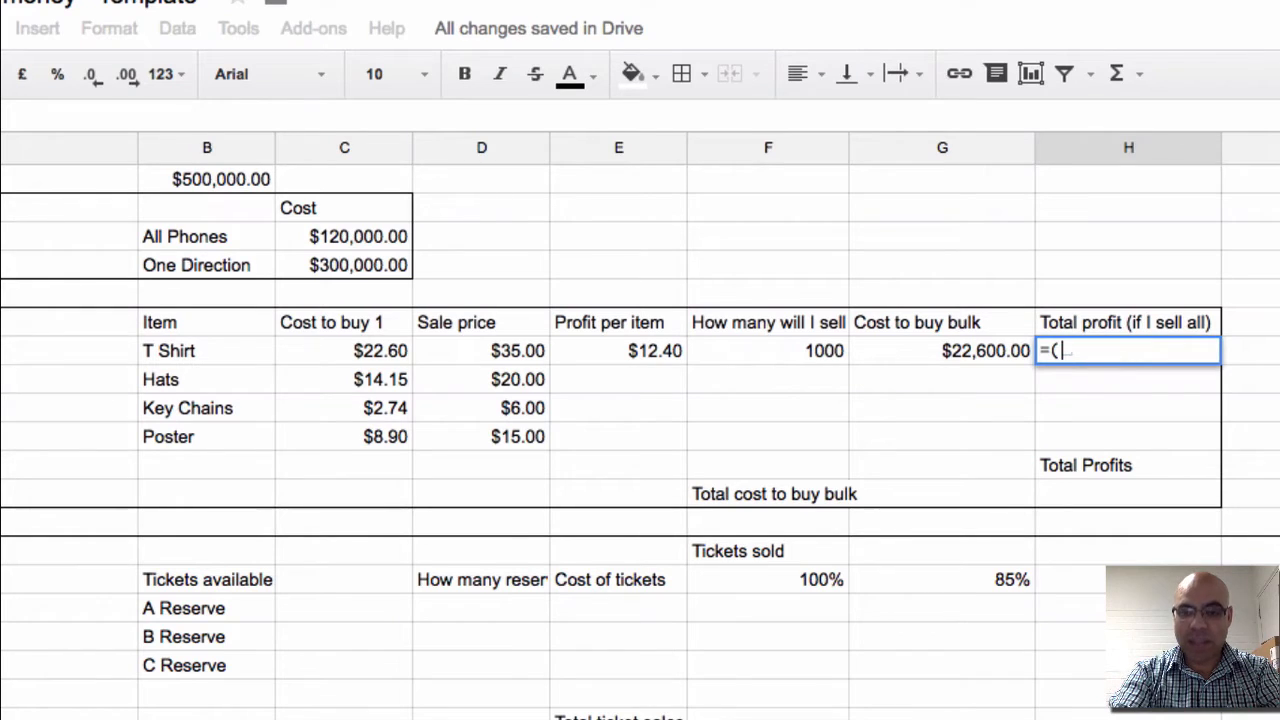
click(809, 350)
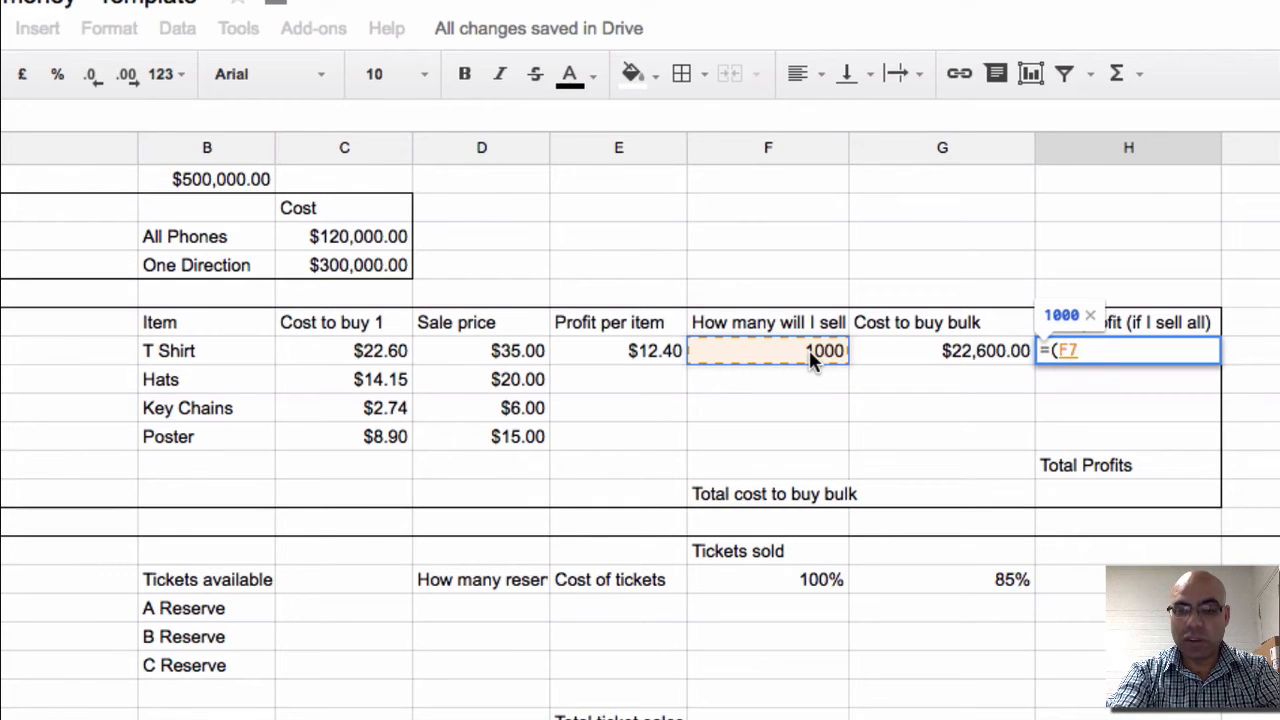
text(*)
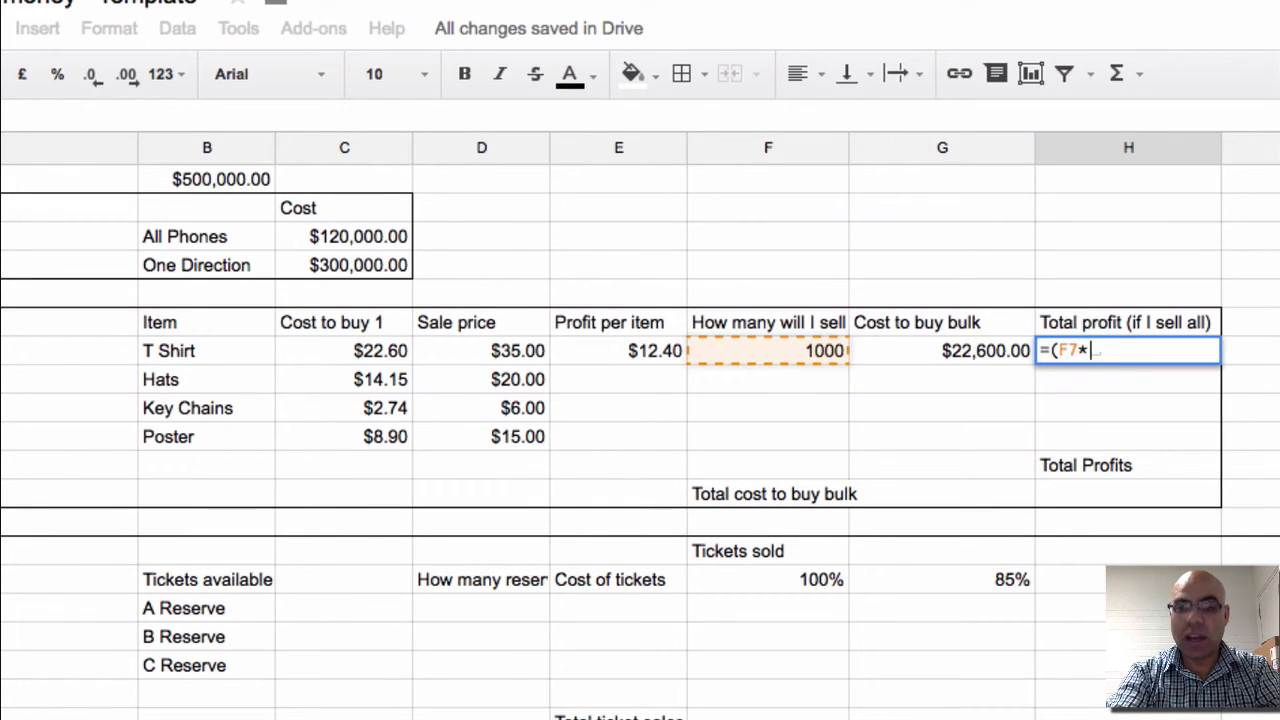
click(611, 354)
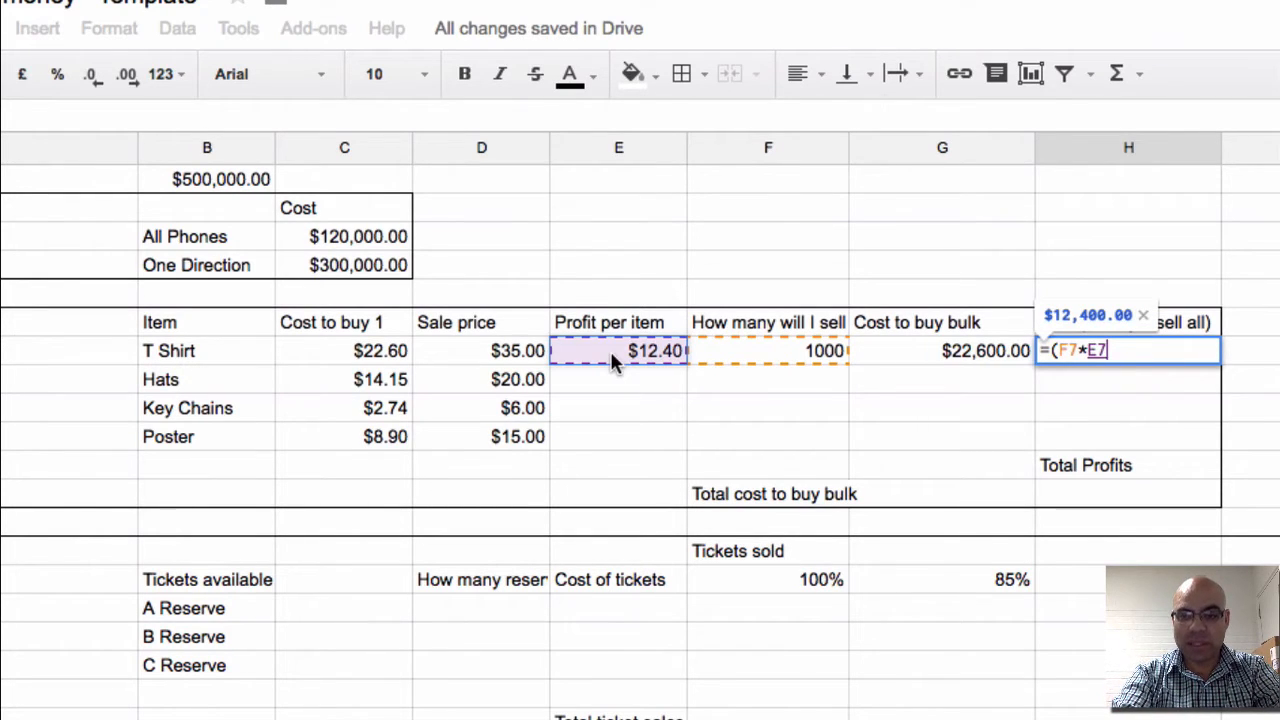
text())
key(Return)
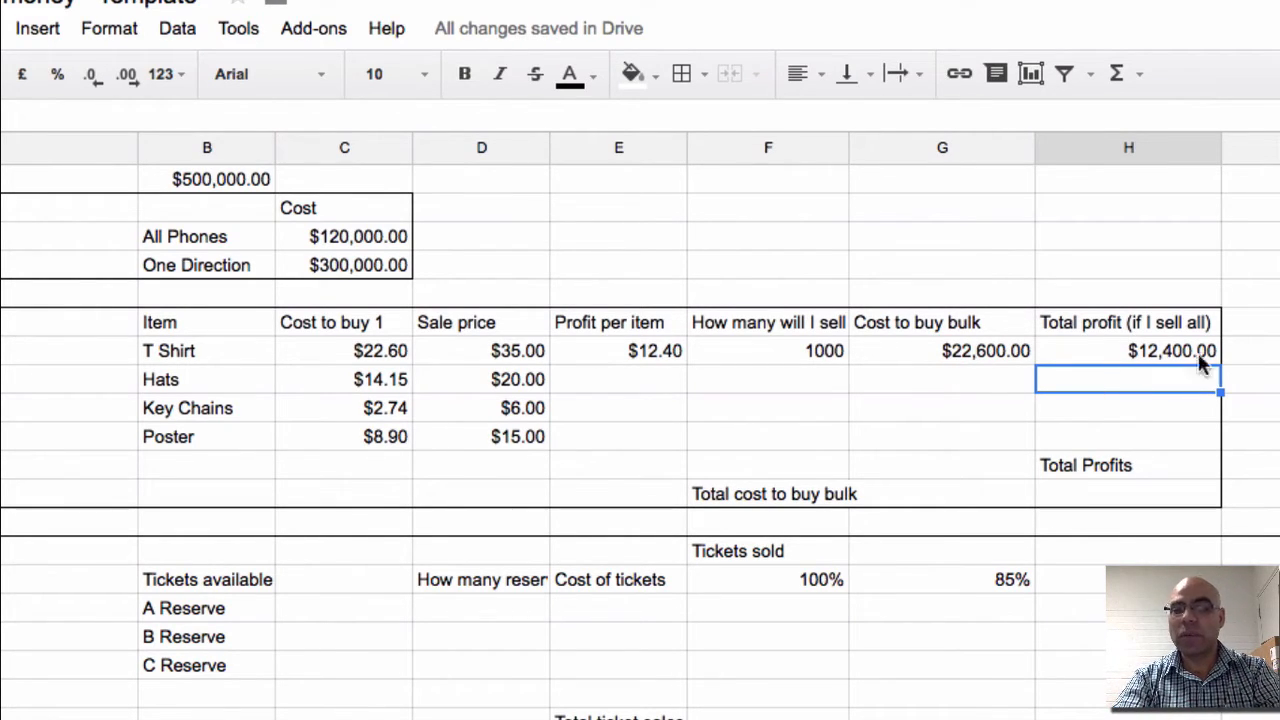
click(750, 356)
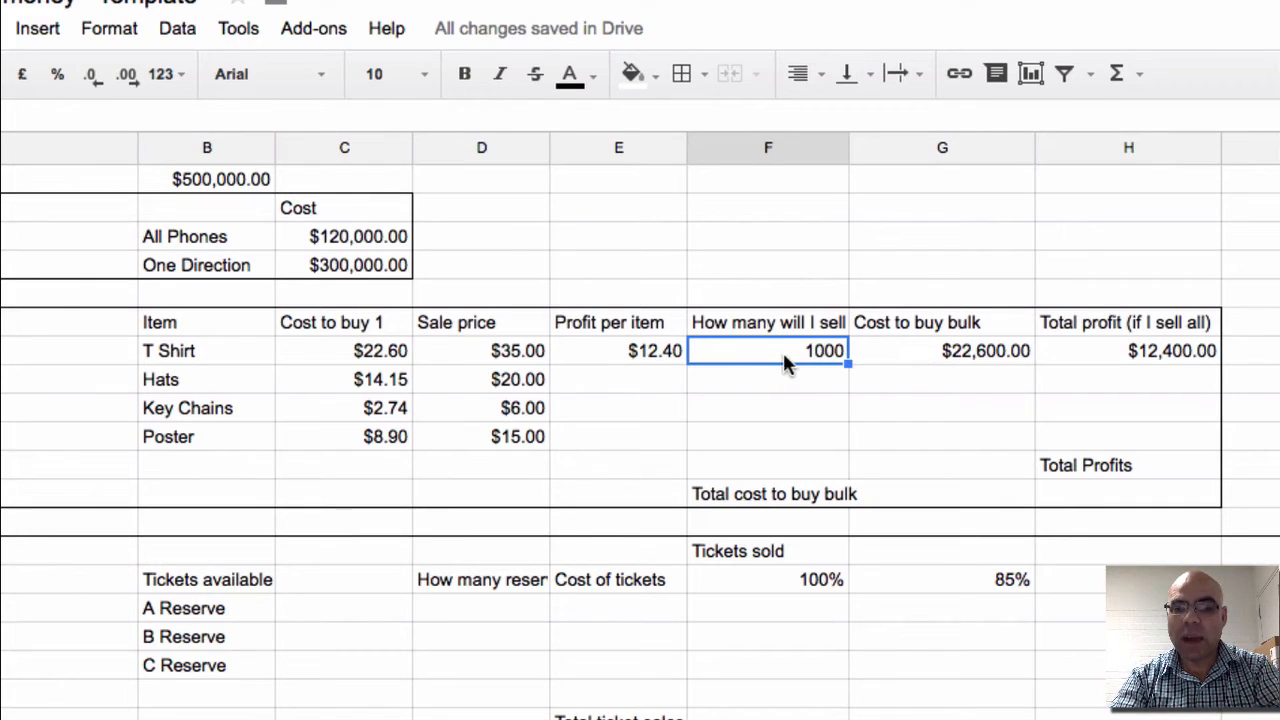
Try 2000 as the number of T Shirts to sell in F7, and set it back to 1000
text(2000)
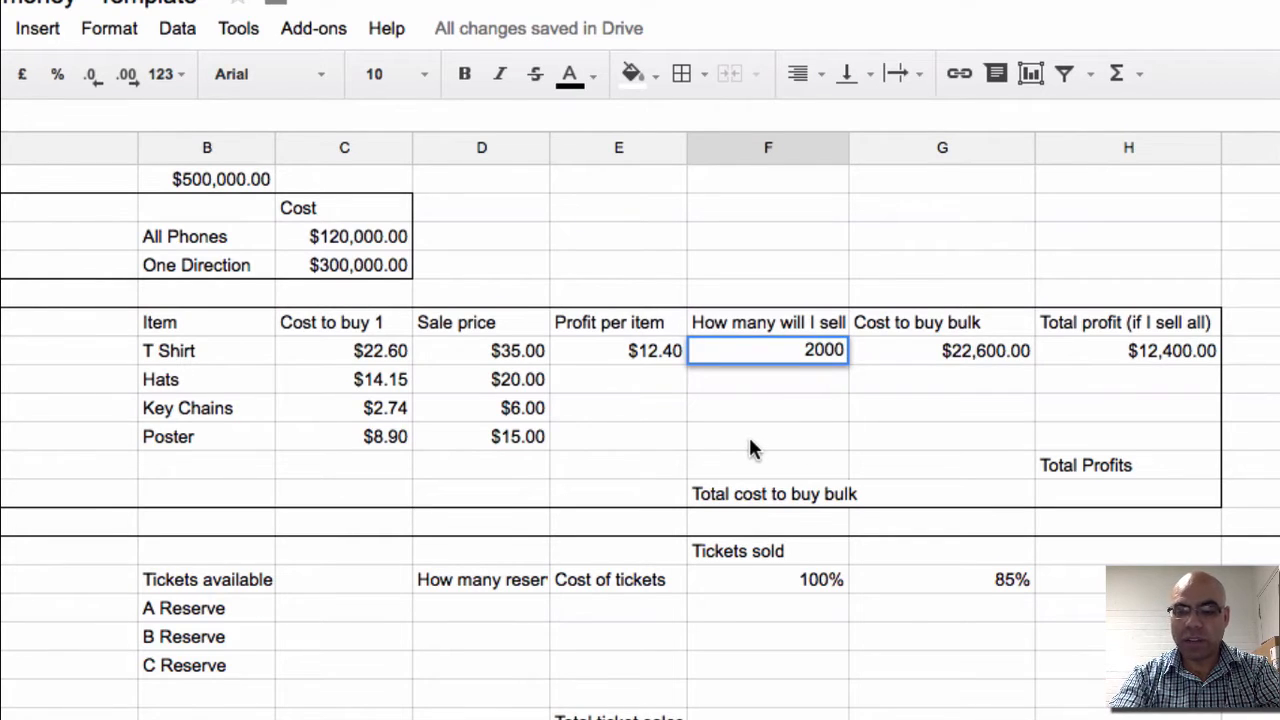
key(Return)
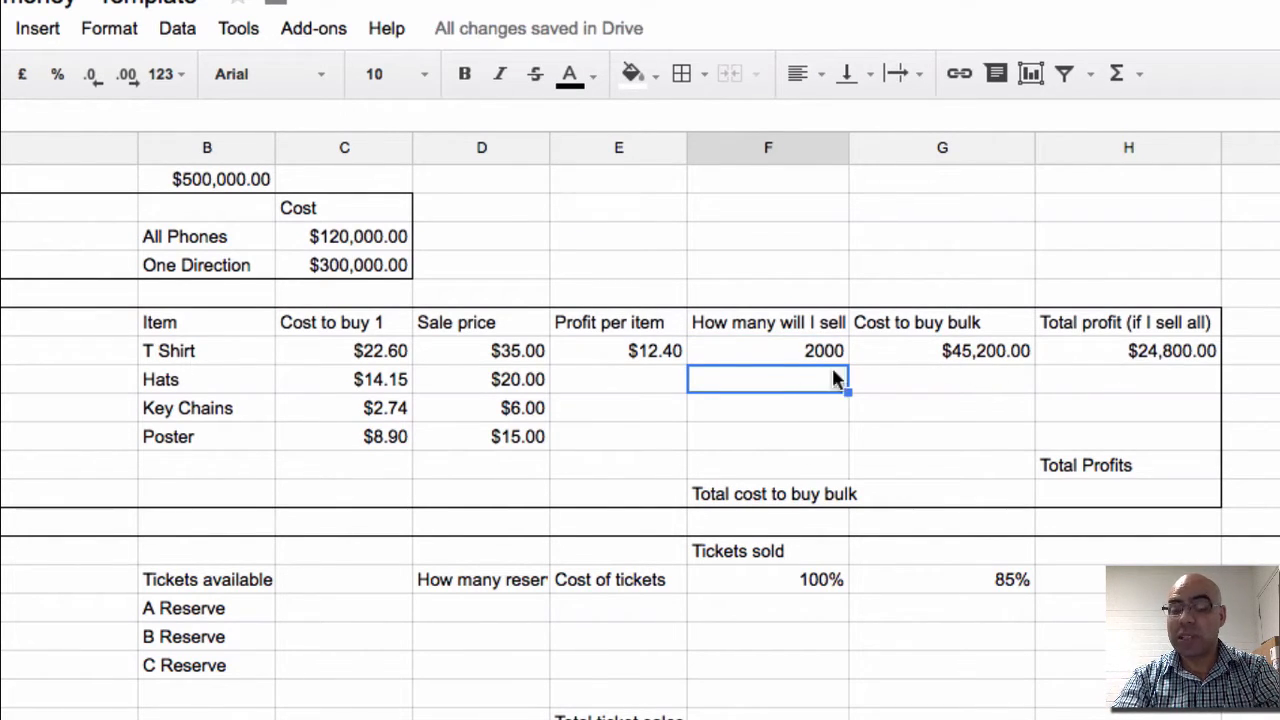
click(770, 350)
text(1)
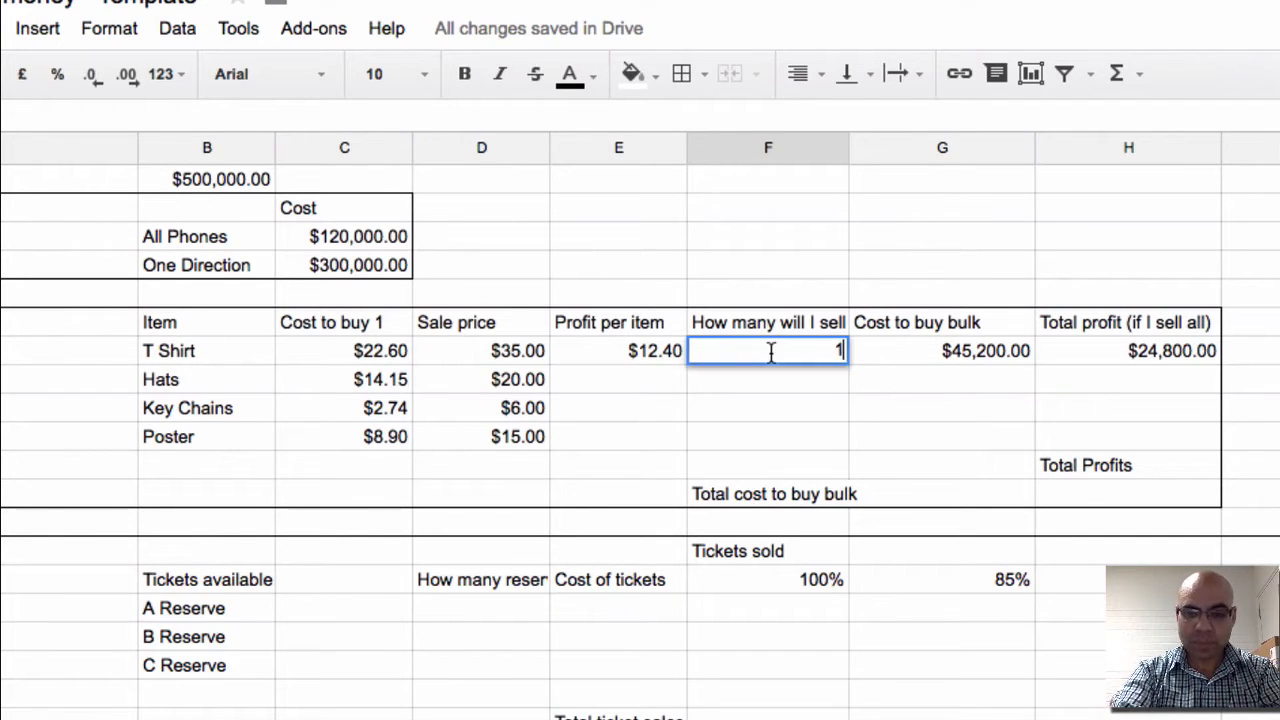
text(000)
key(Return)
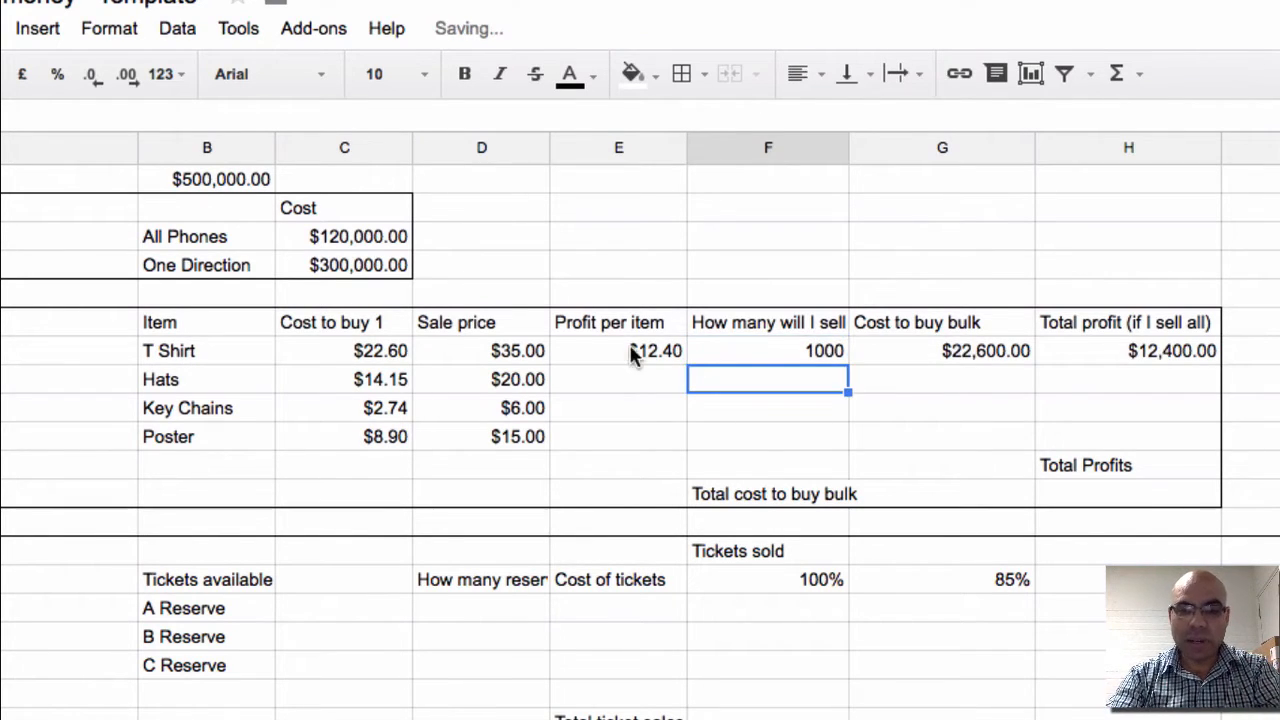
Fill the T Shirt's profit per item formula and its quantity down to the Hats, Key Chains and Poster rows
click(632, 354)
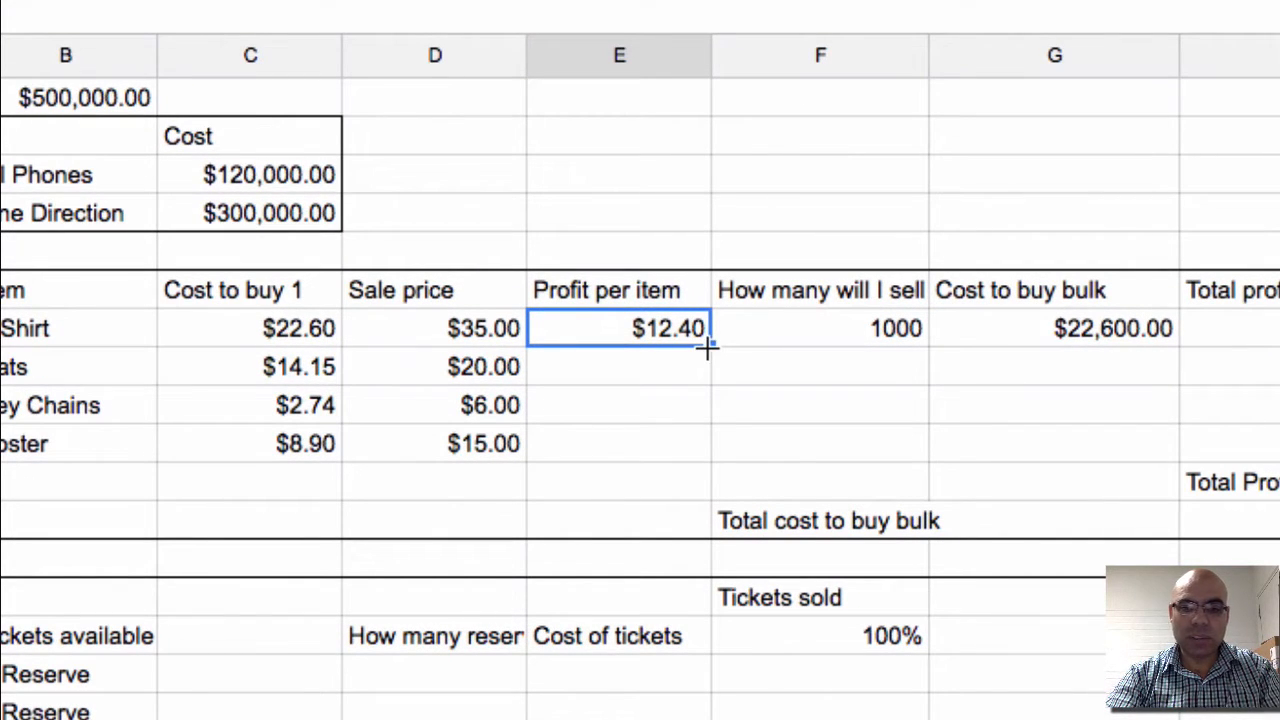
drag(707, 345, 698, 450)
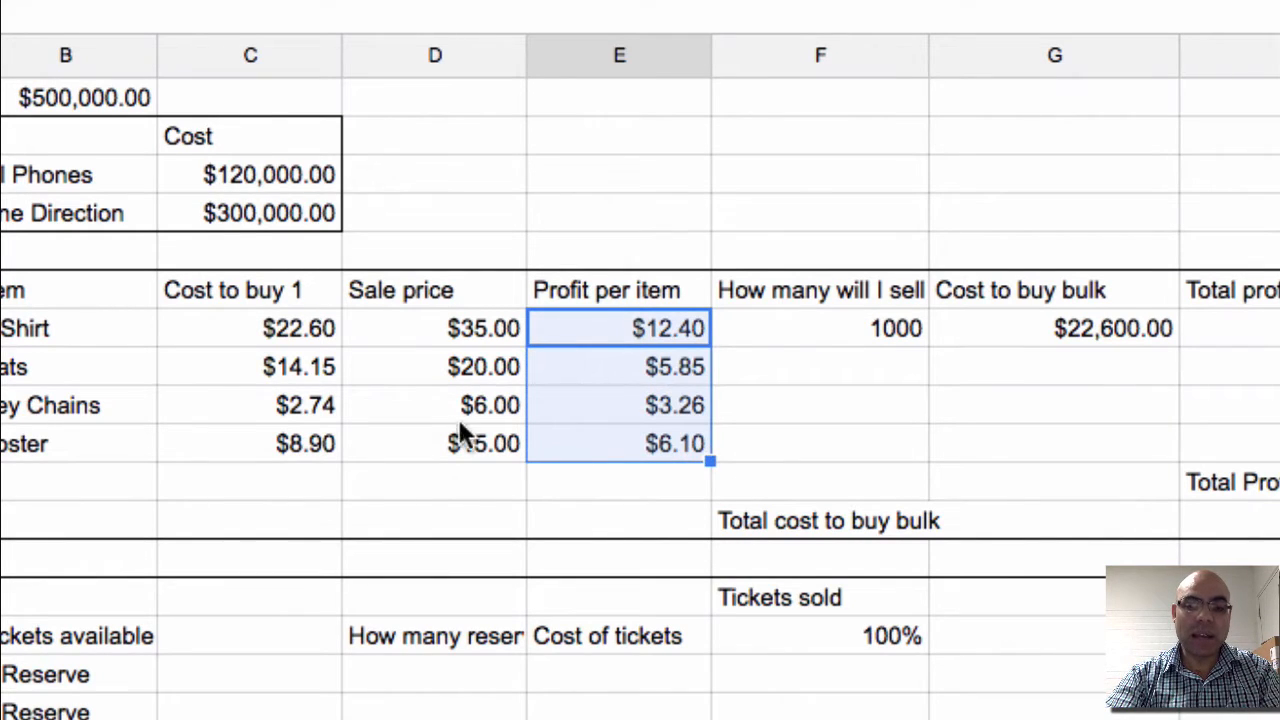
click(908, 337)
drag(926, 342, 917, 445)
Fill the T Shirt's bulk cost and total profit formulas down through row 10 for the remaining promotional items
click(1157, 336)
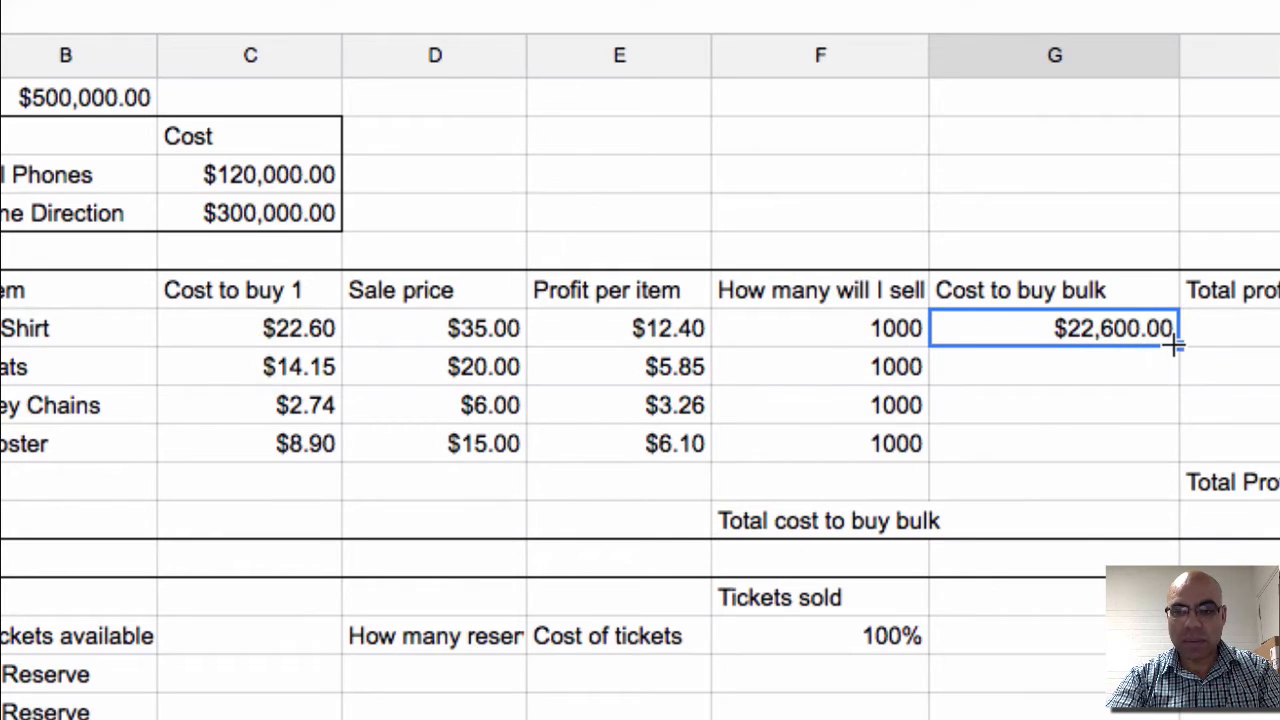
drag(1175, 345, 1160, 452)
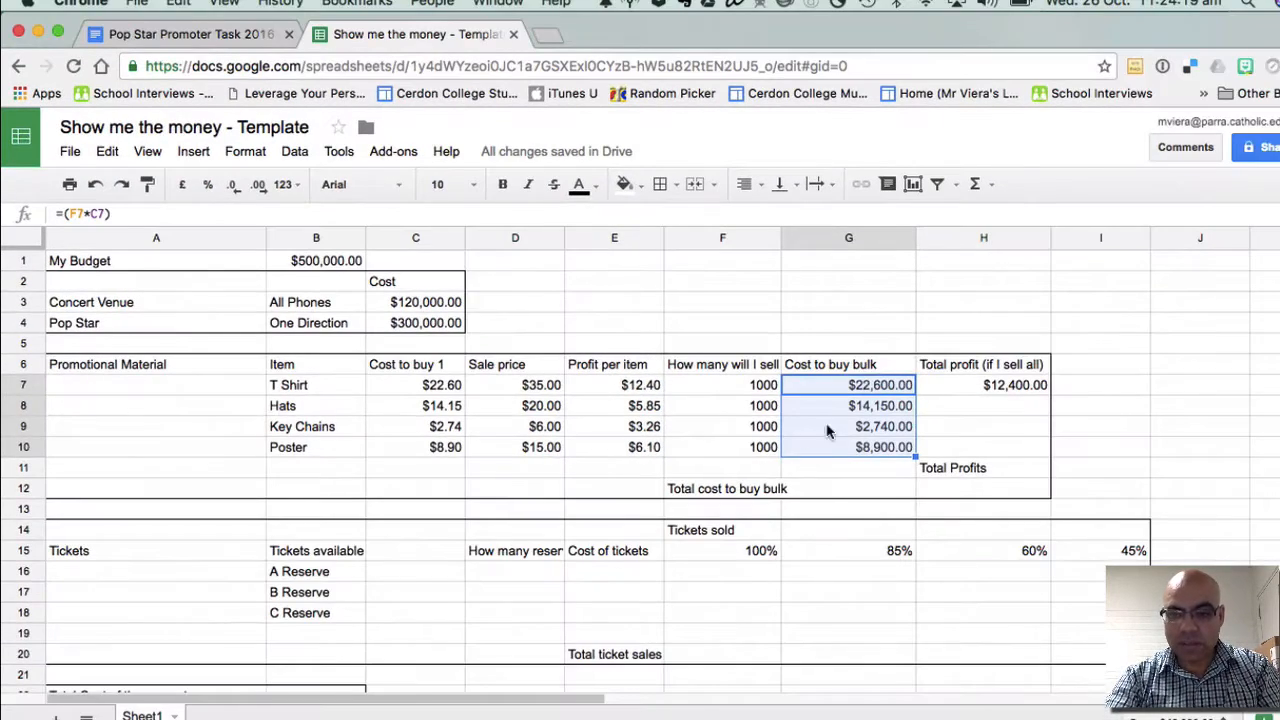
click(1110, 379)
drag(1048, 393, 1031, 452)
Add up the four items' total profits in H12 below Total Profits, using =(H7+H8+H9+H10)
click(1103, 477)
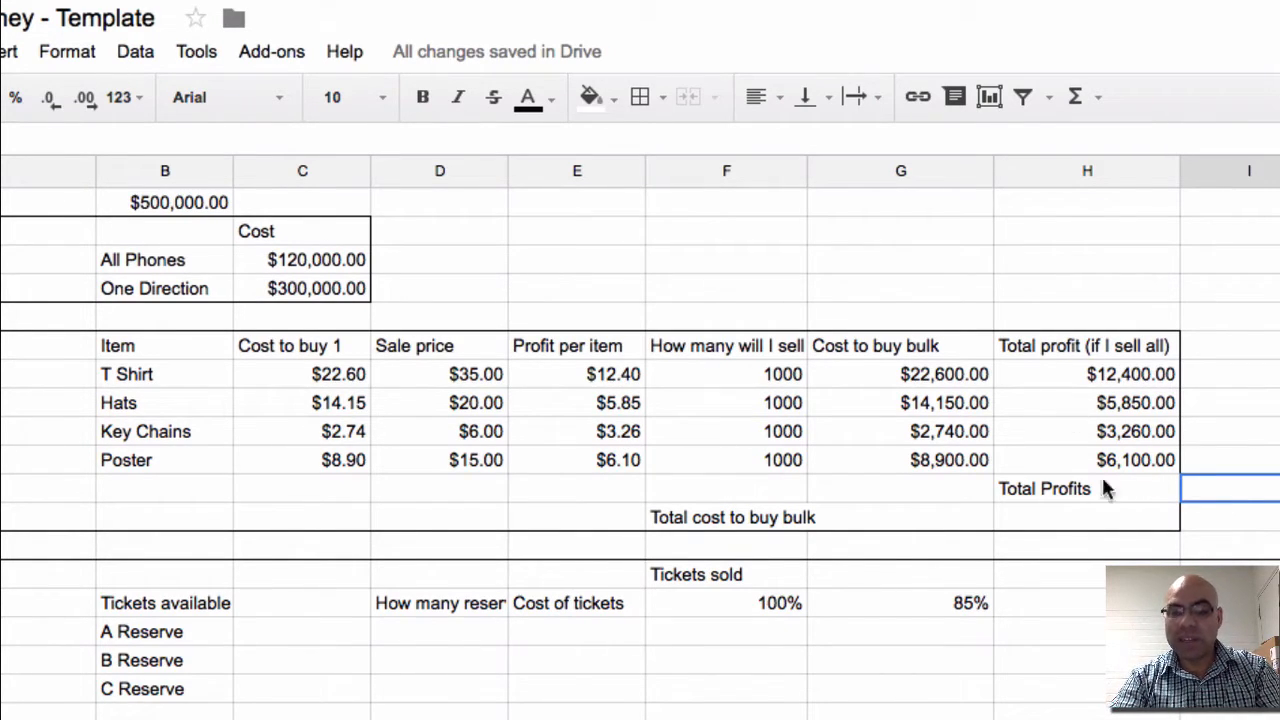
click(1050, 500)
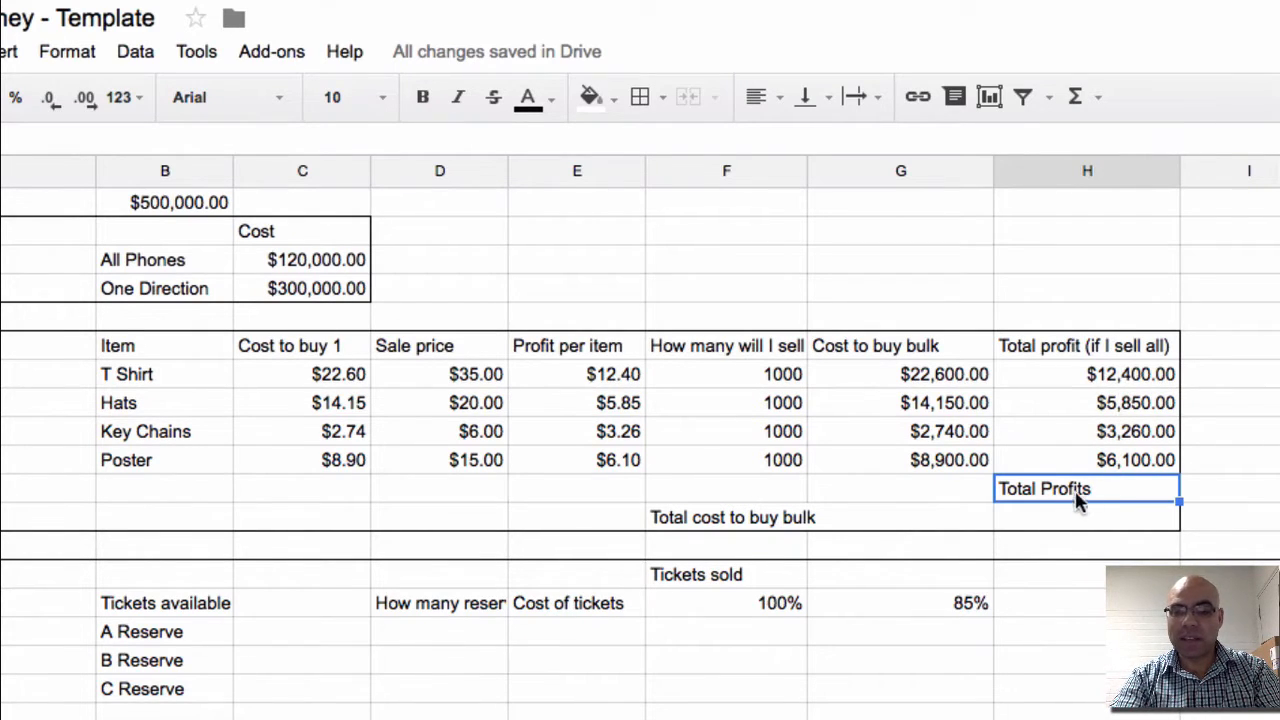
click(1027, 516)
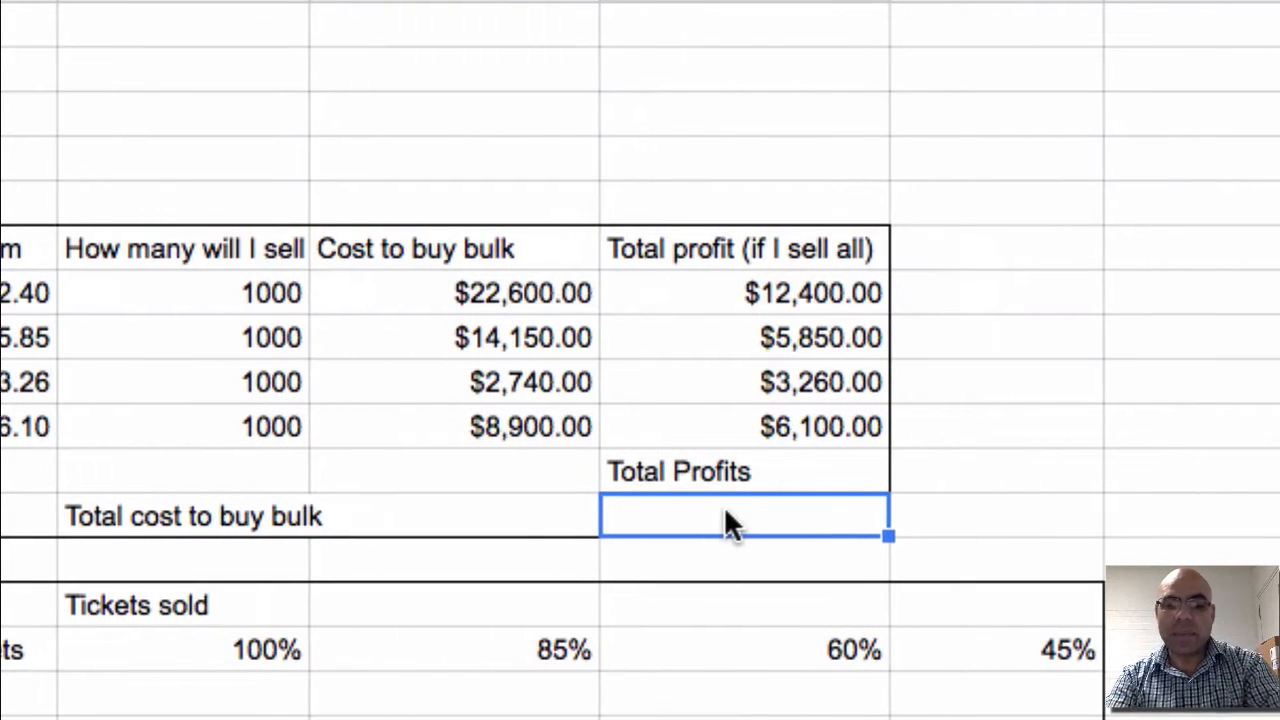
text(=)
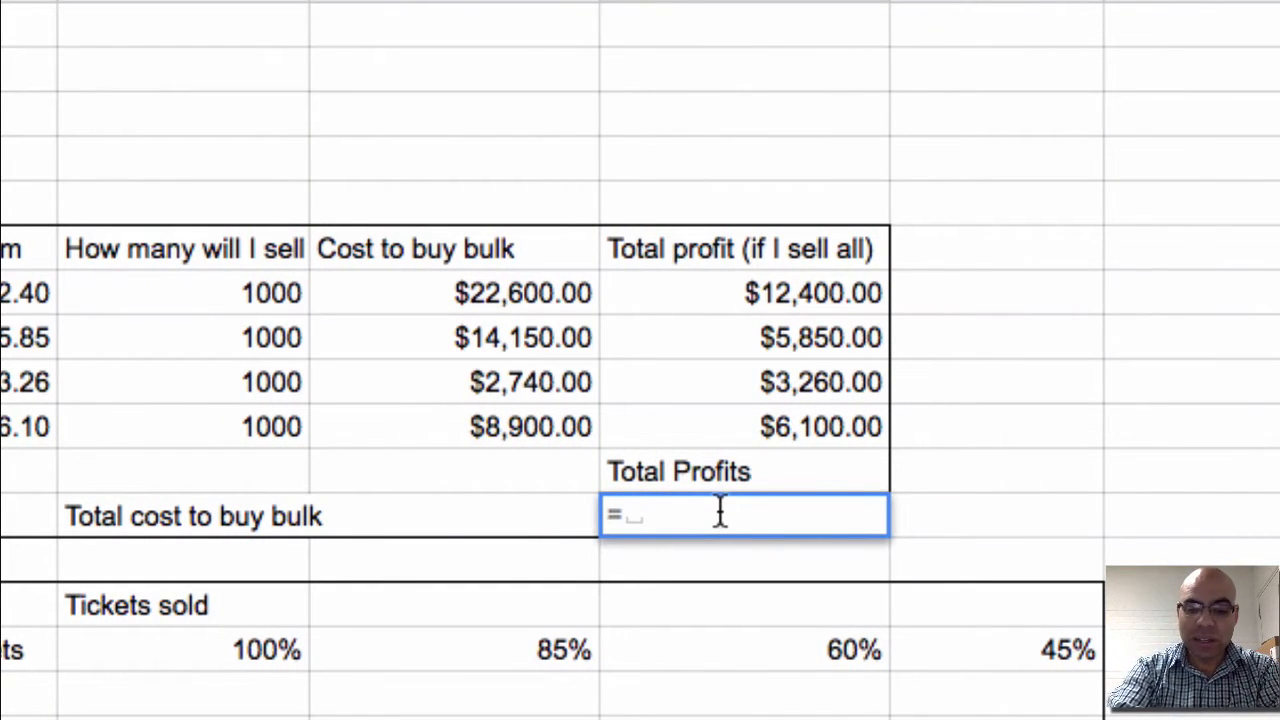
text(()
click(768, 297)
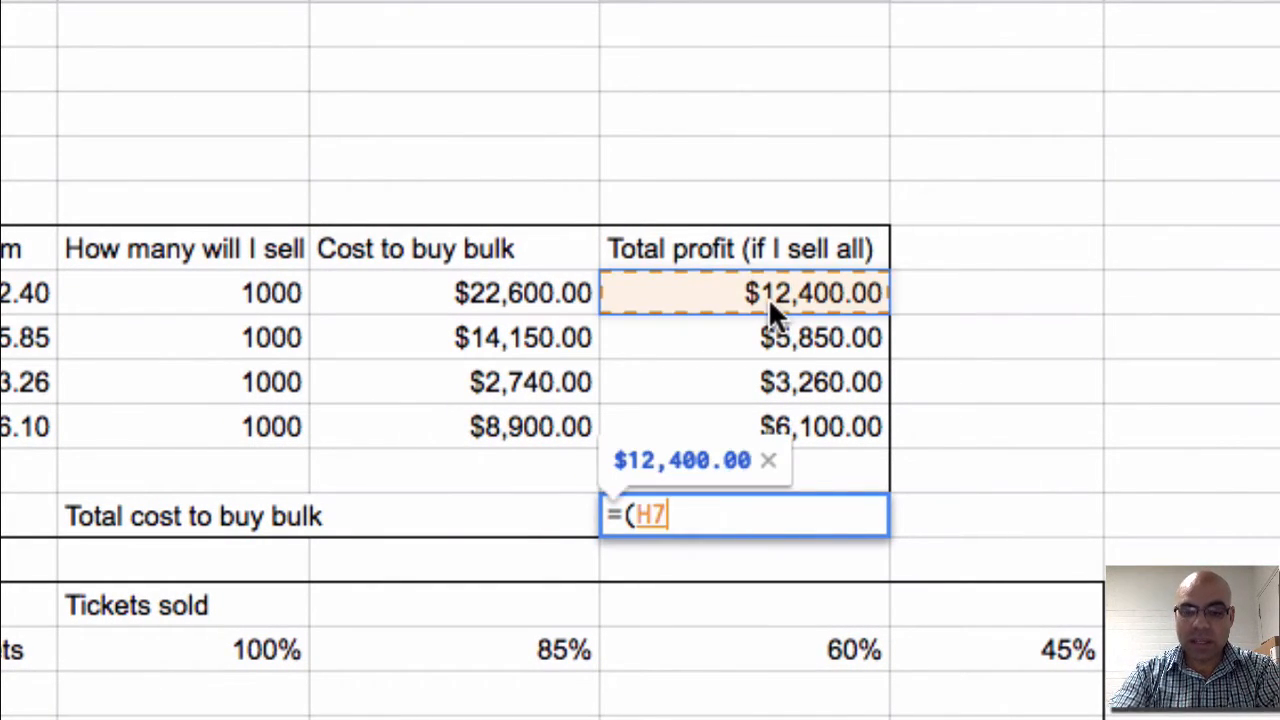
text(+)
click(772, 328)
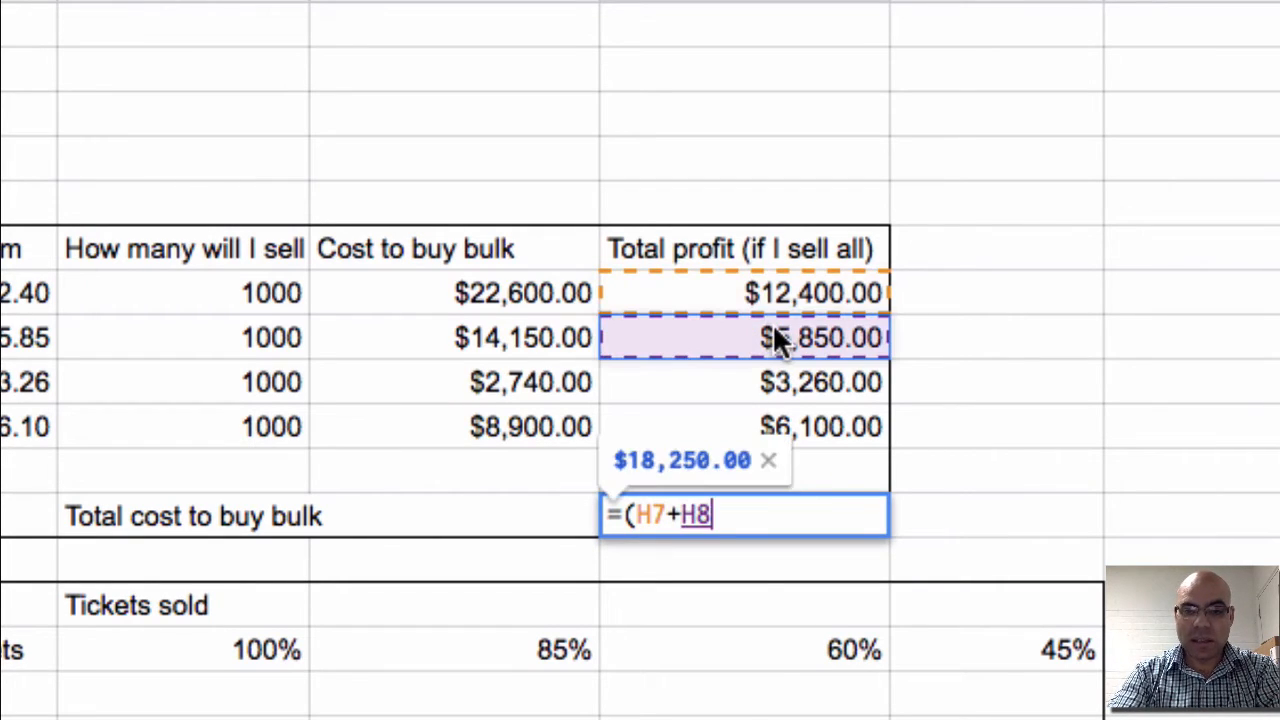
text(+)
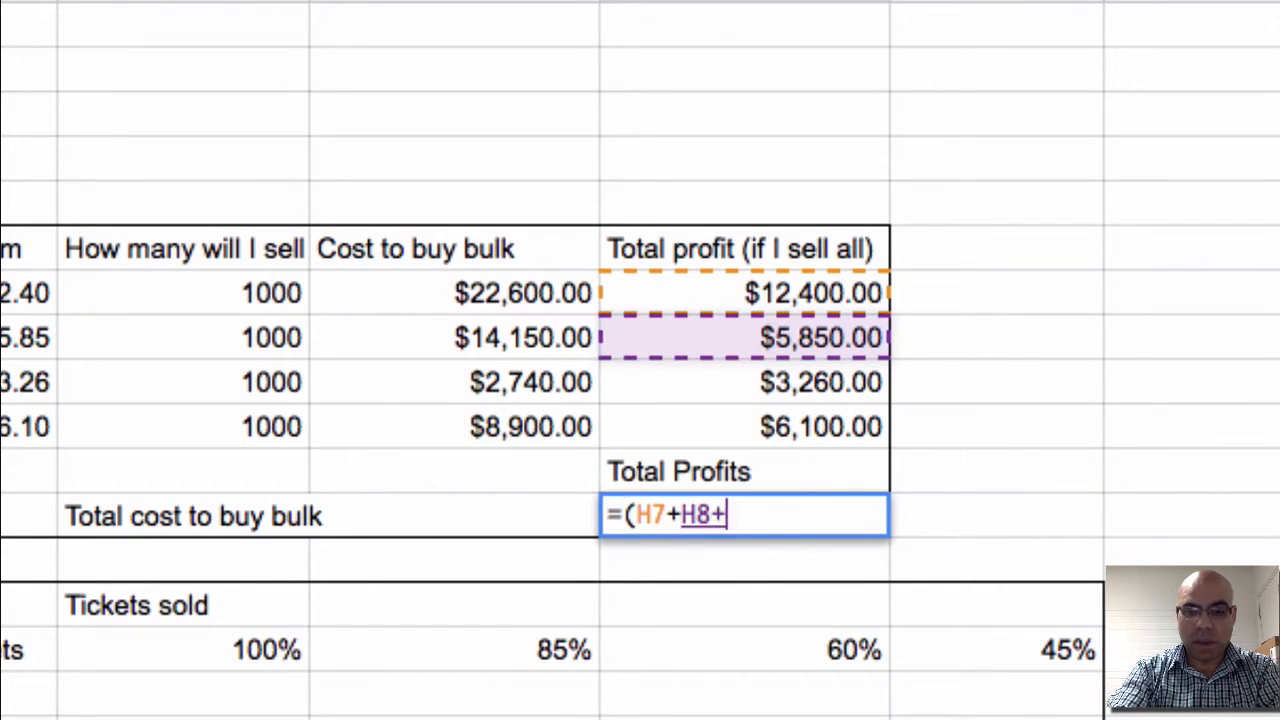
click(767, 379)
text(+)
click(771, 428)
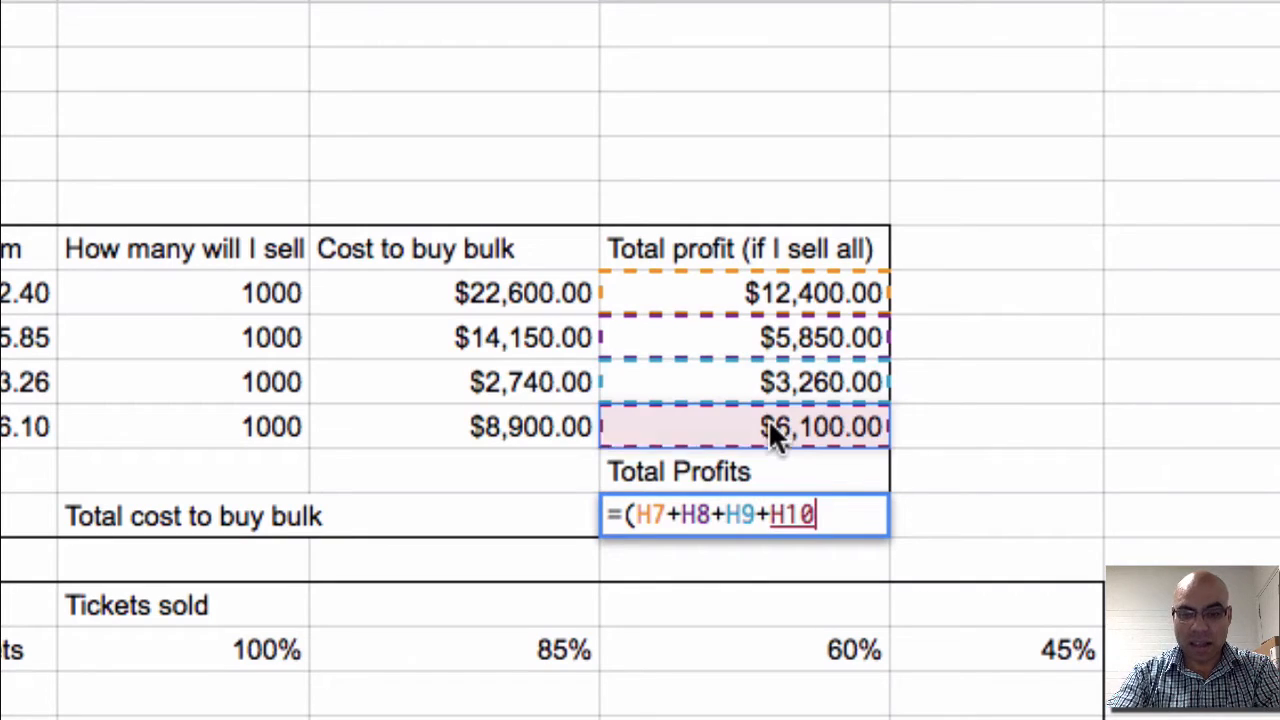
text())
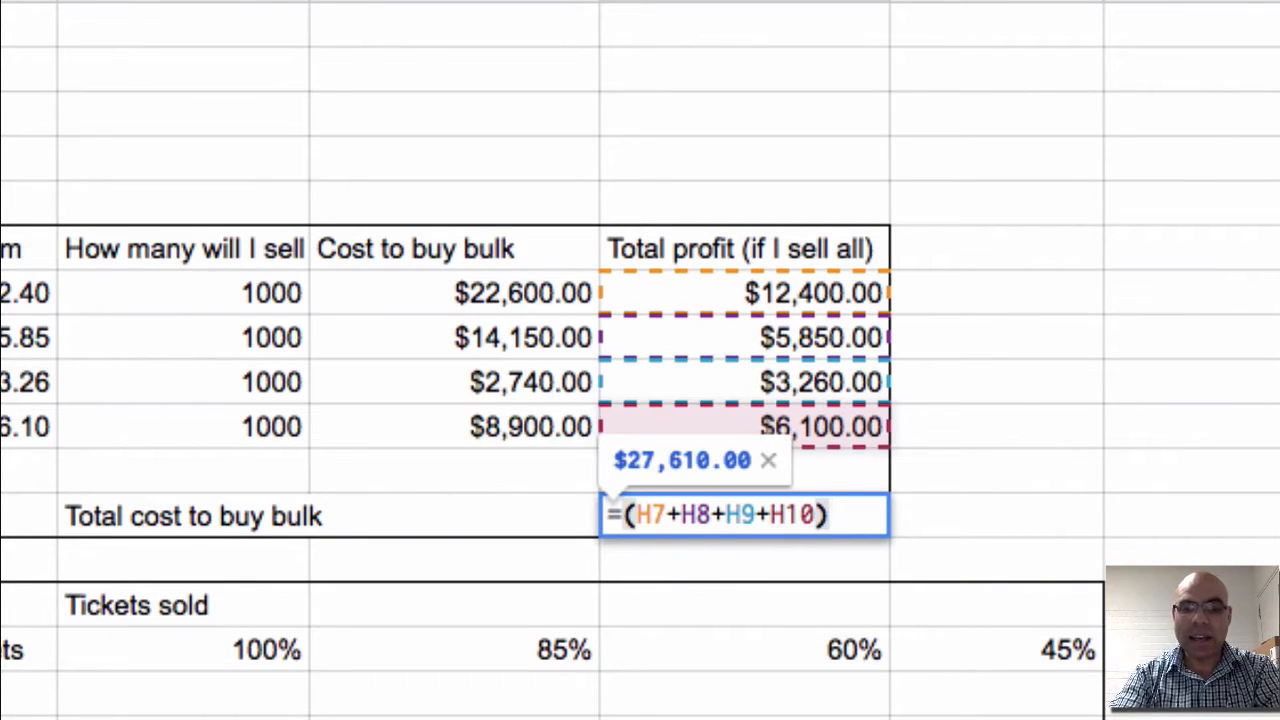
key(Return)
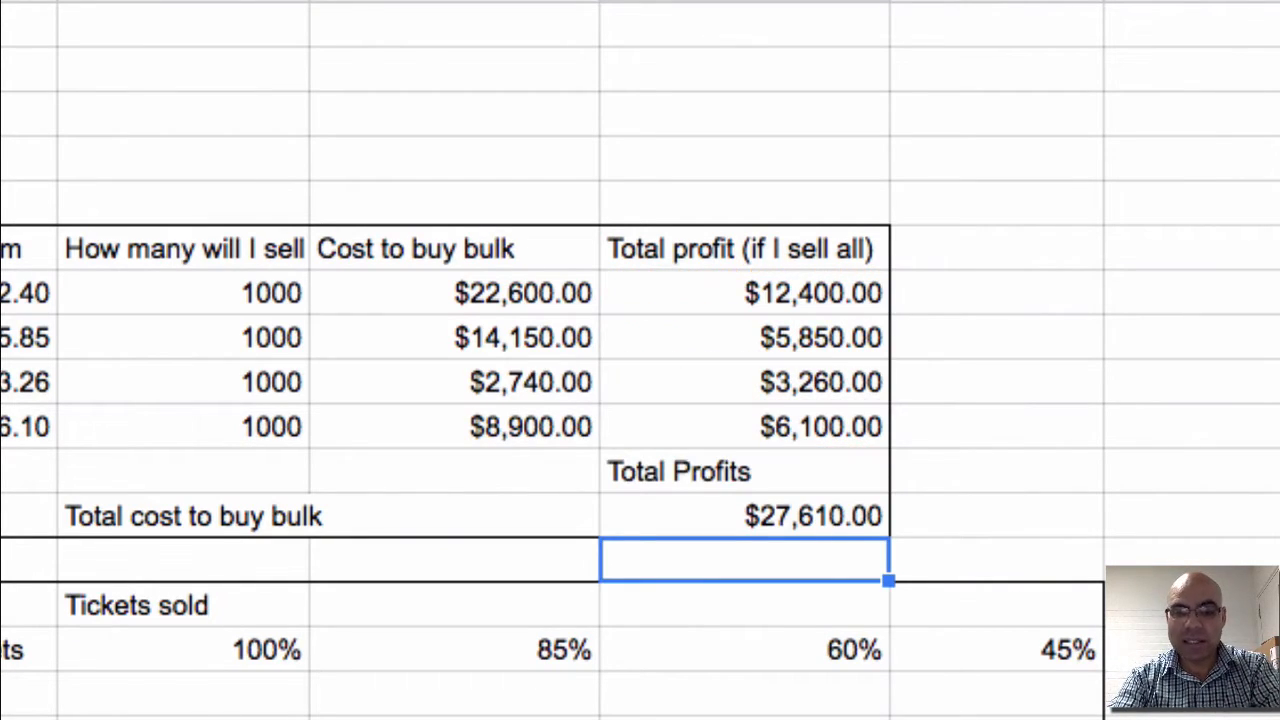
Replace the Total Profits formula in H12 with =sum(H7:H10)
click(821, 515)
text(=)
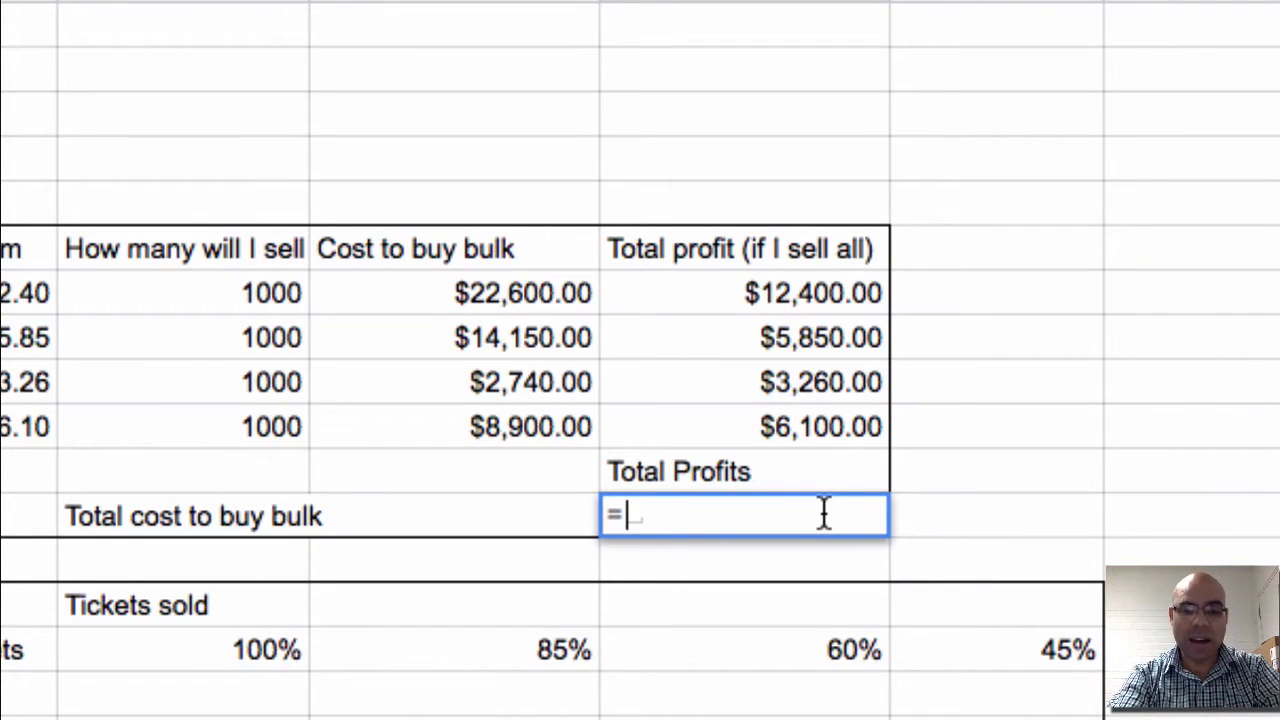
text(sum)
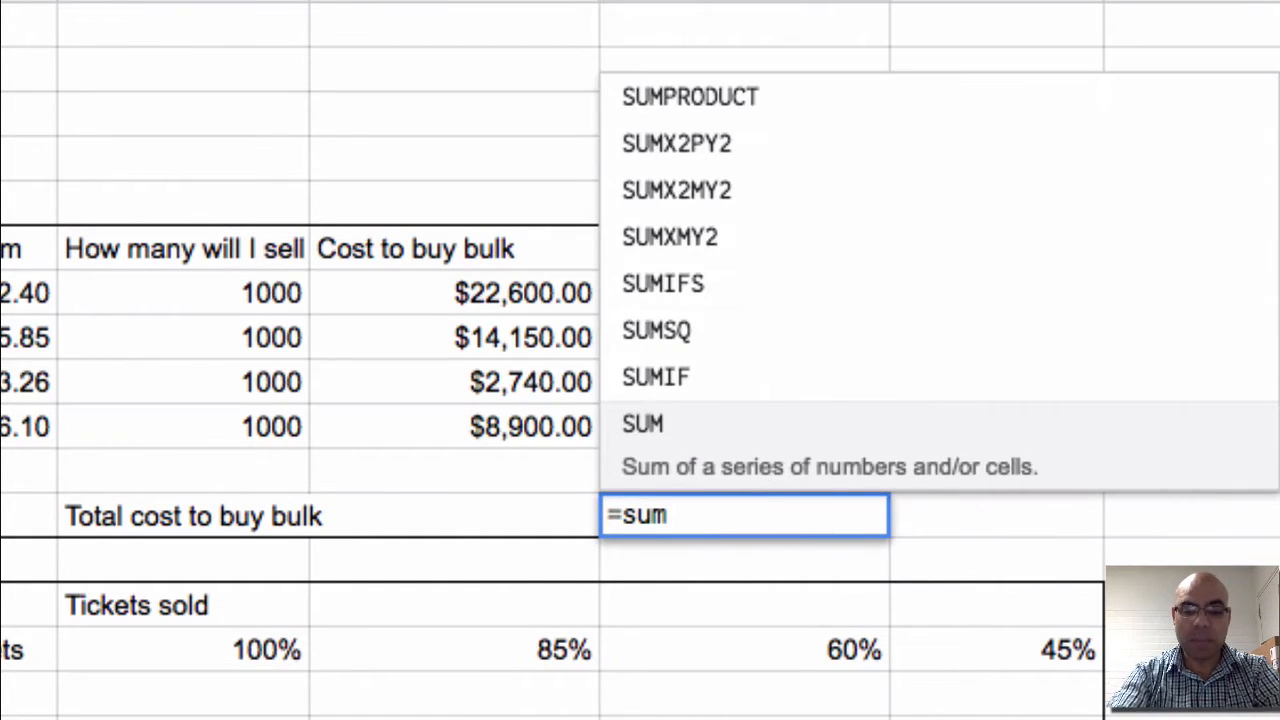
text(()
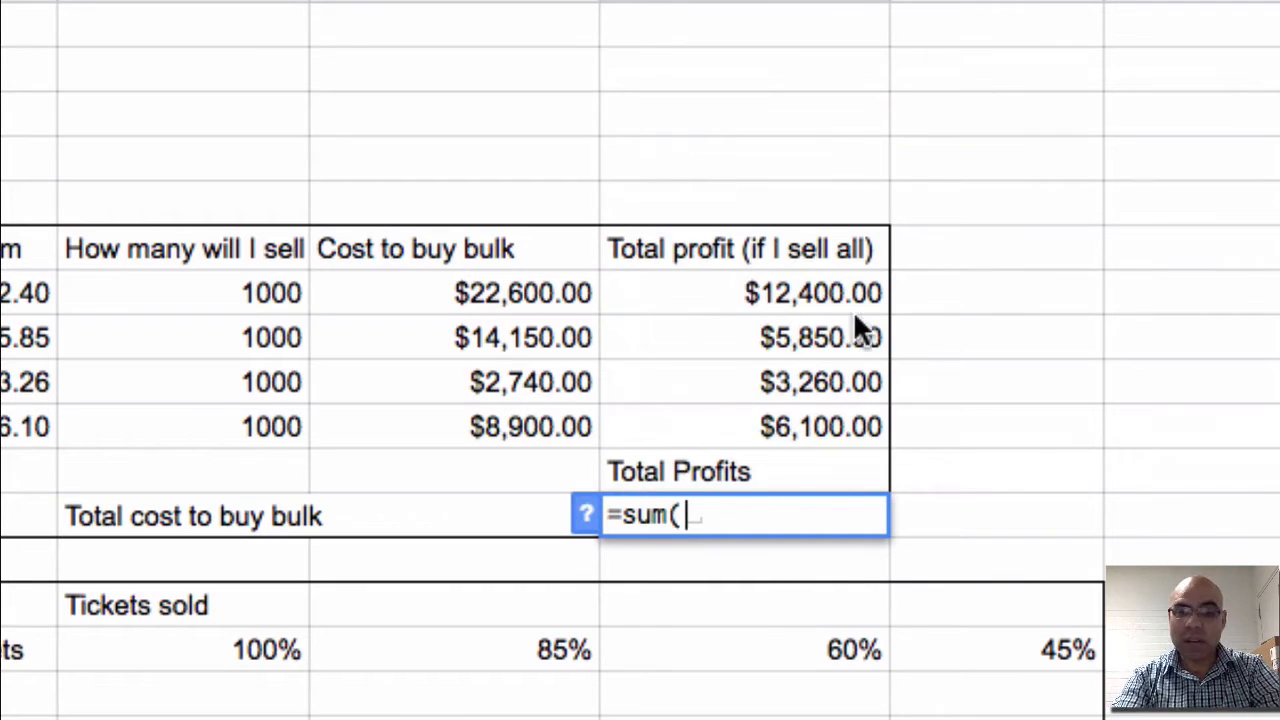
drag(832, 295, 836, 428)
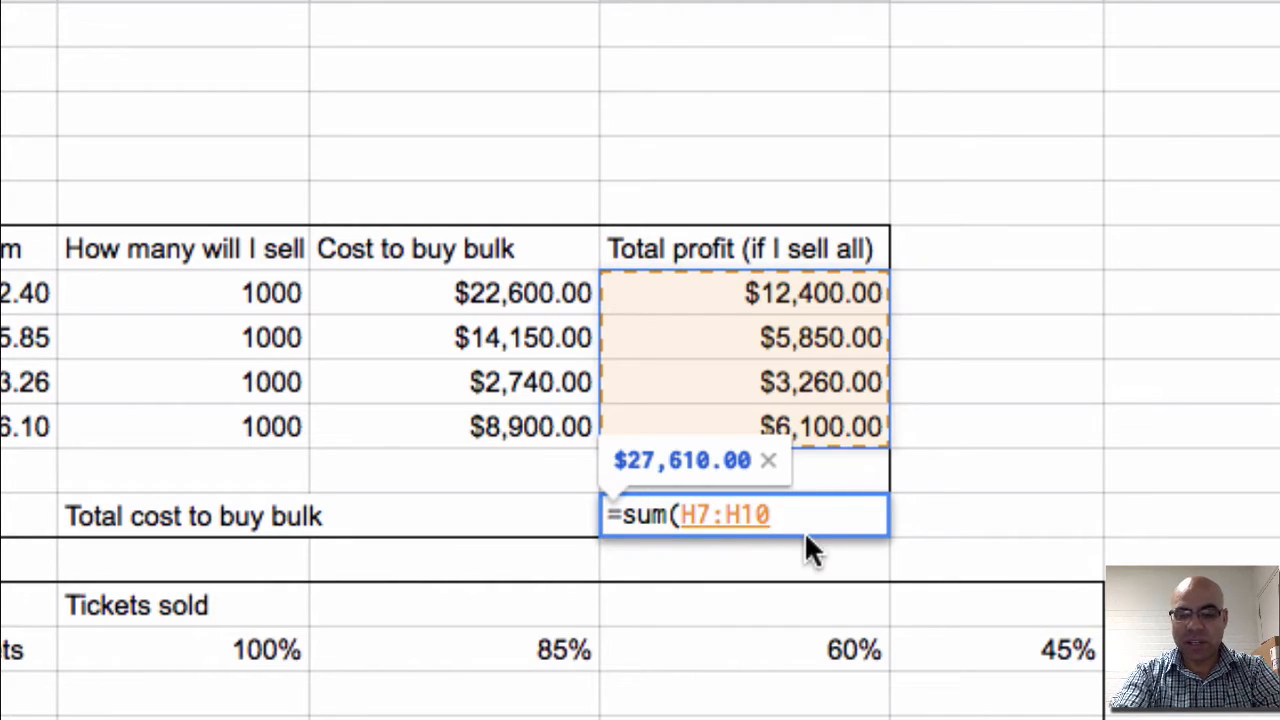
text())
key(Return)
click(856, 516)
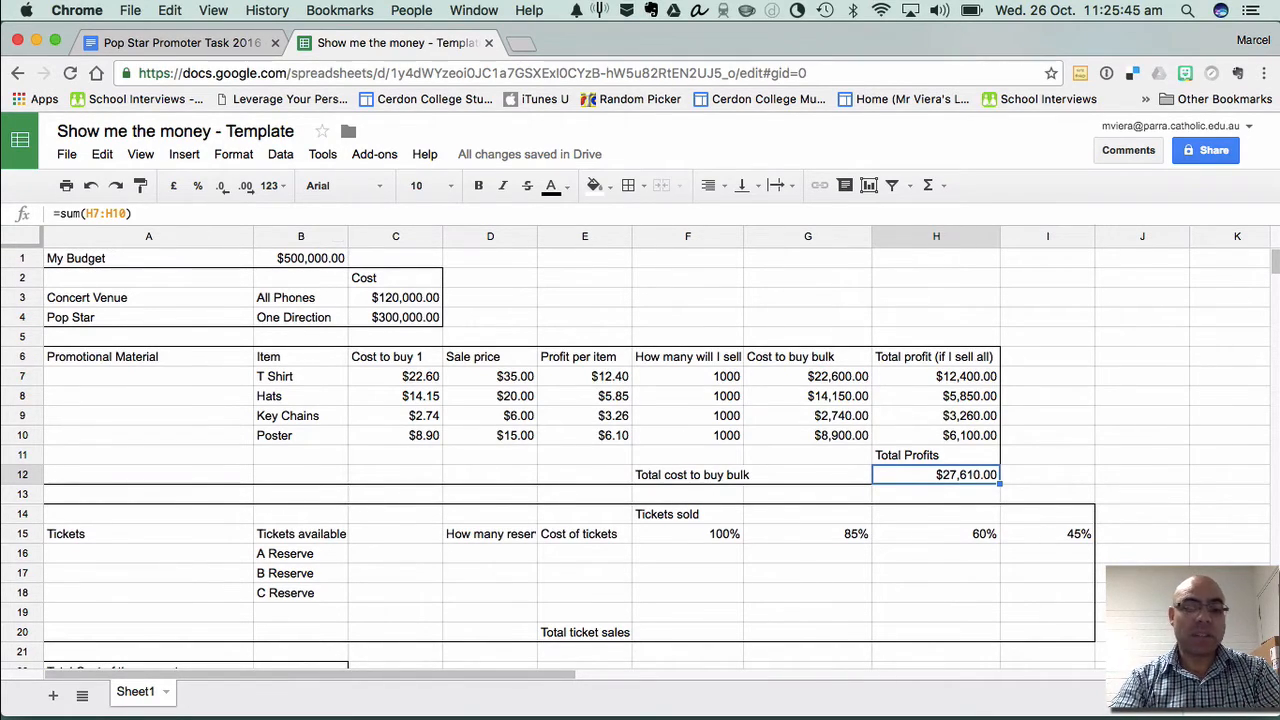
Look up the Allphones Arena capacity in the Pop Star Promoter Task 2016 document and enter 21000 as Tickets available in C15 of the spreadsheet
scroll(548, 455, down, 1)
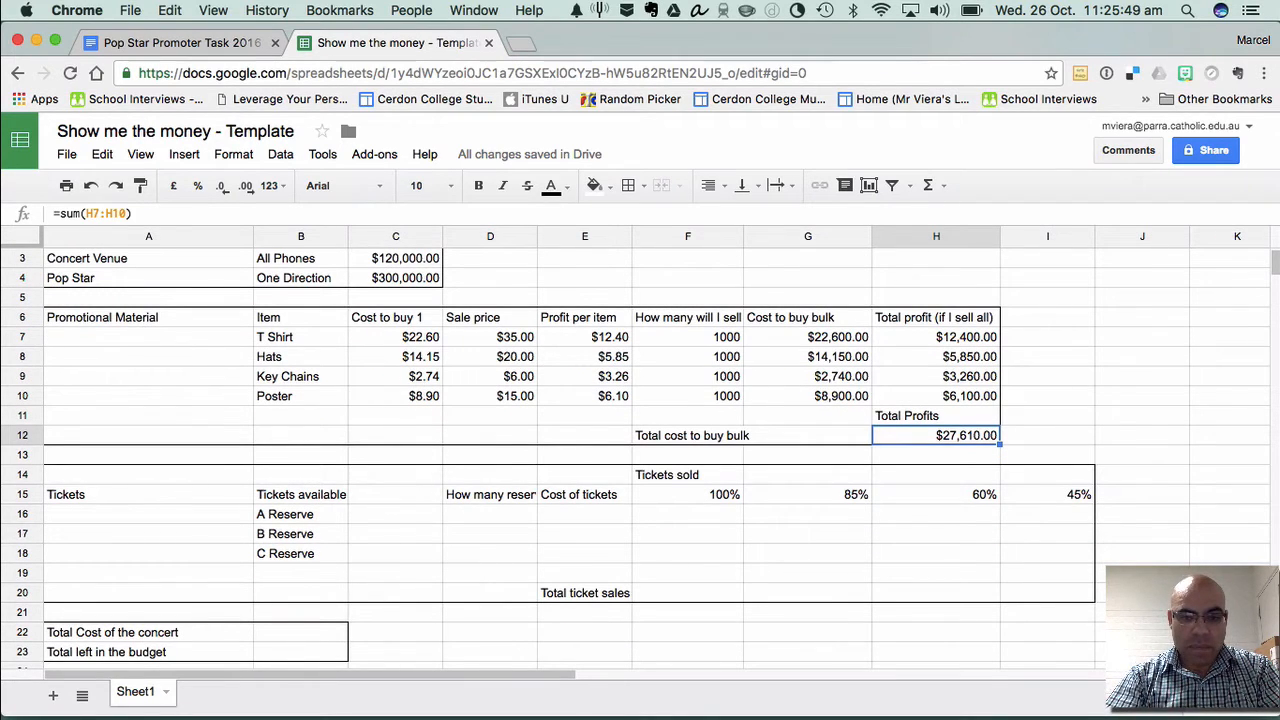
scroll(548, 455, down, 3)
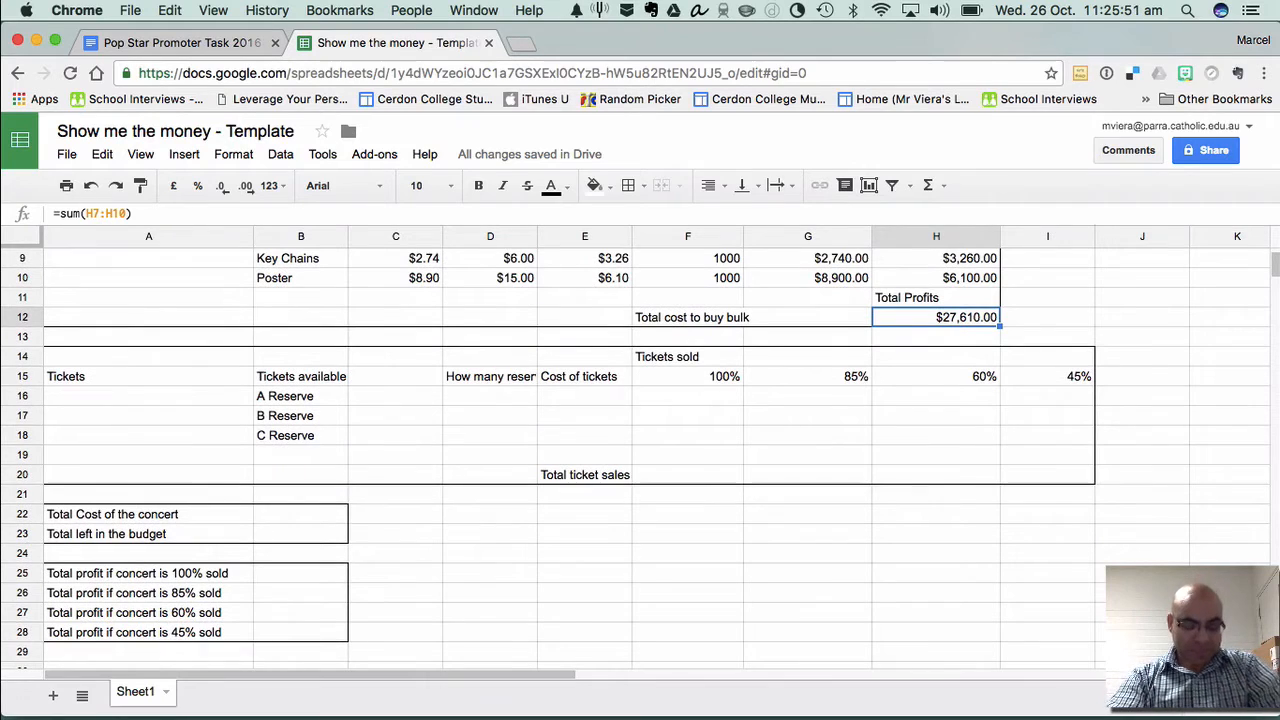
click(148, 377)
click(301, 377)
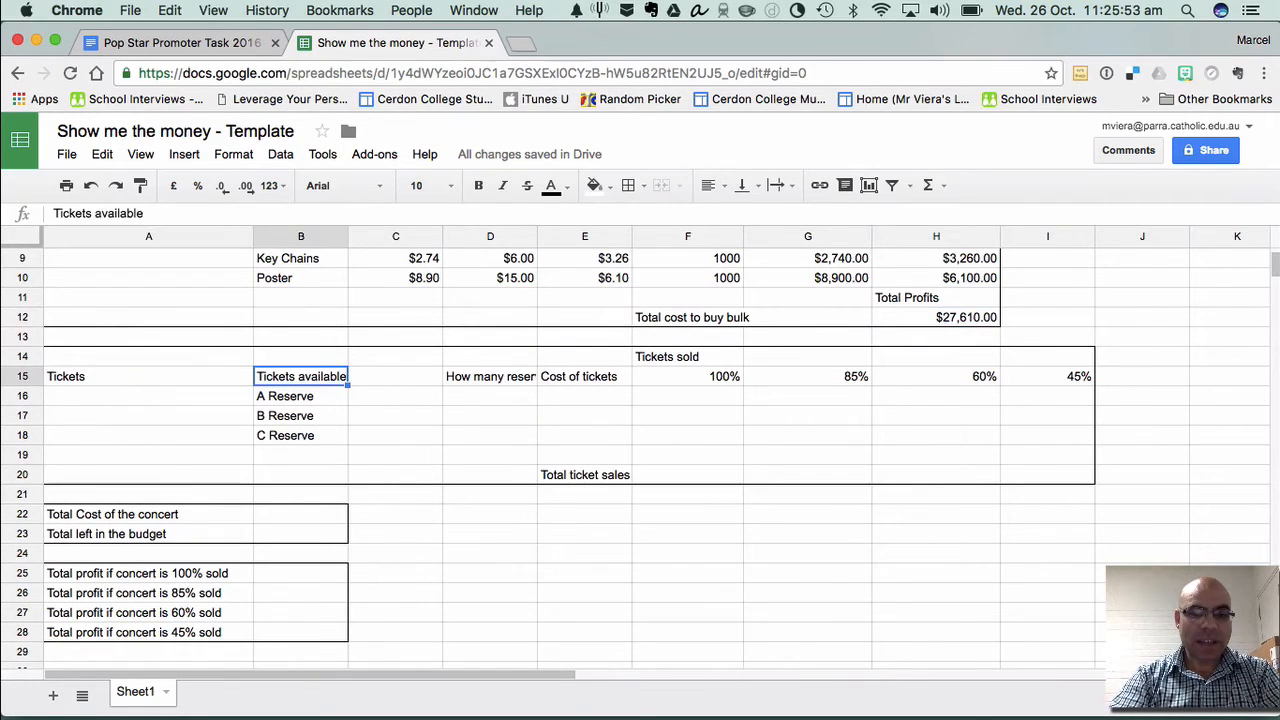
click(395, 377)
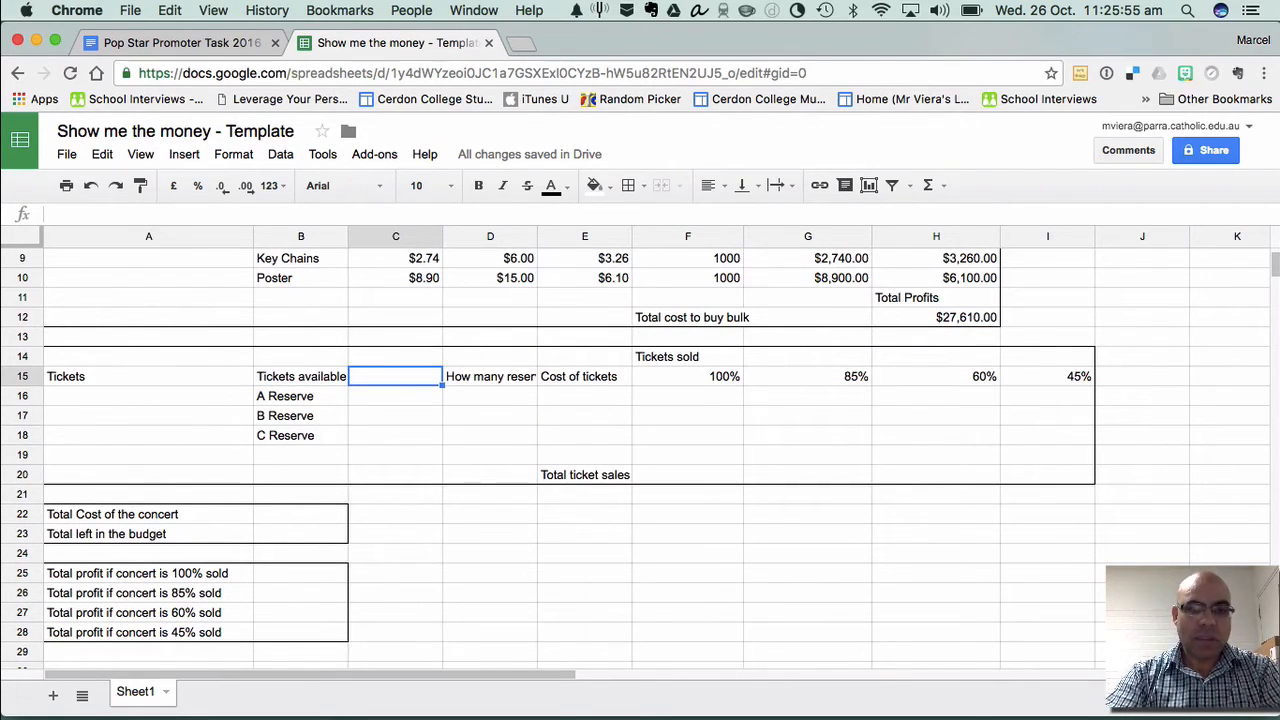
click(182, 43)
scroll(640, 460, up, 10)
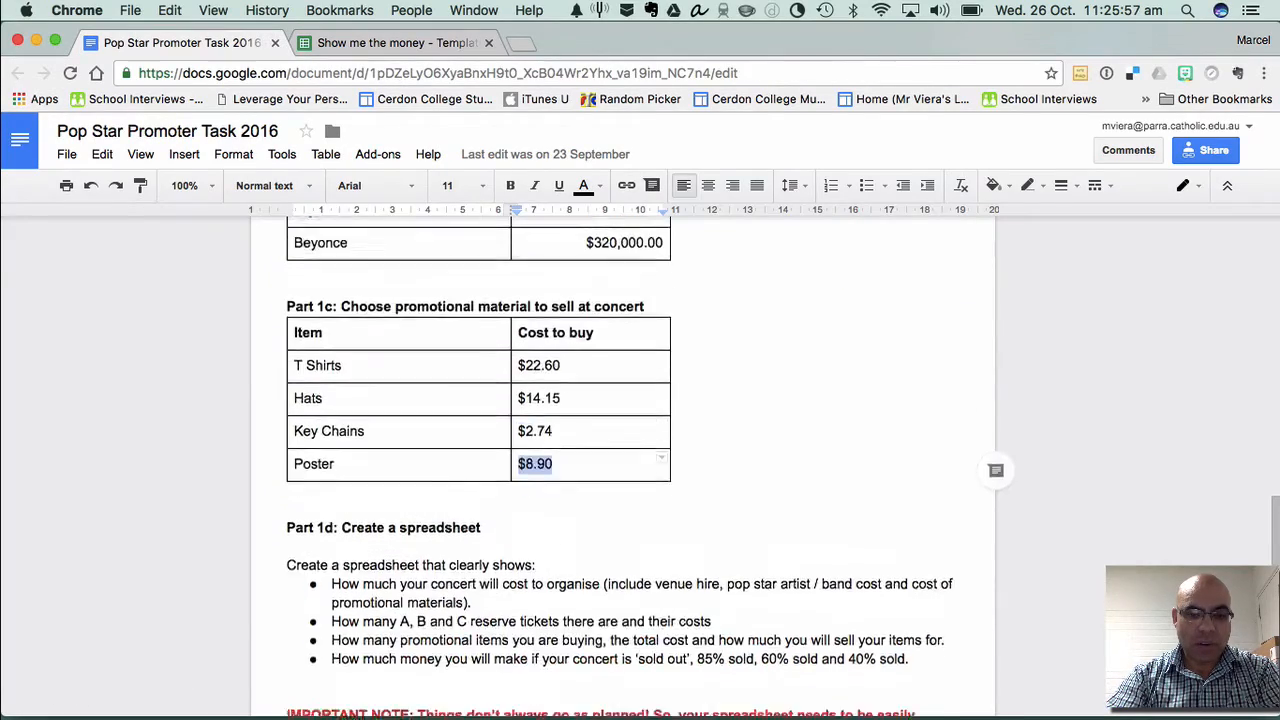
scroll(640, 450, up, 3)
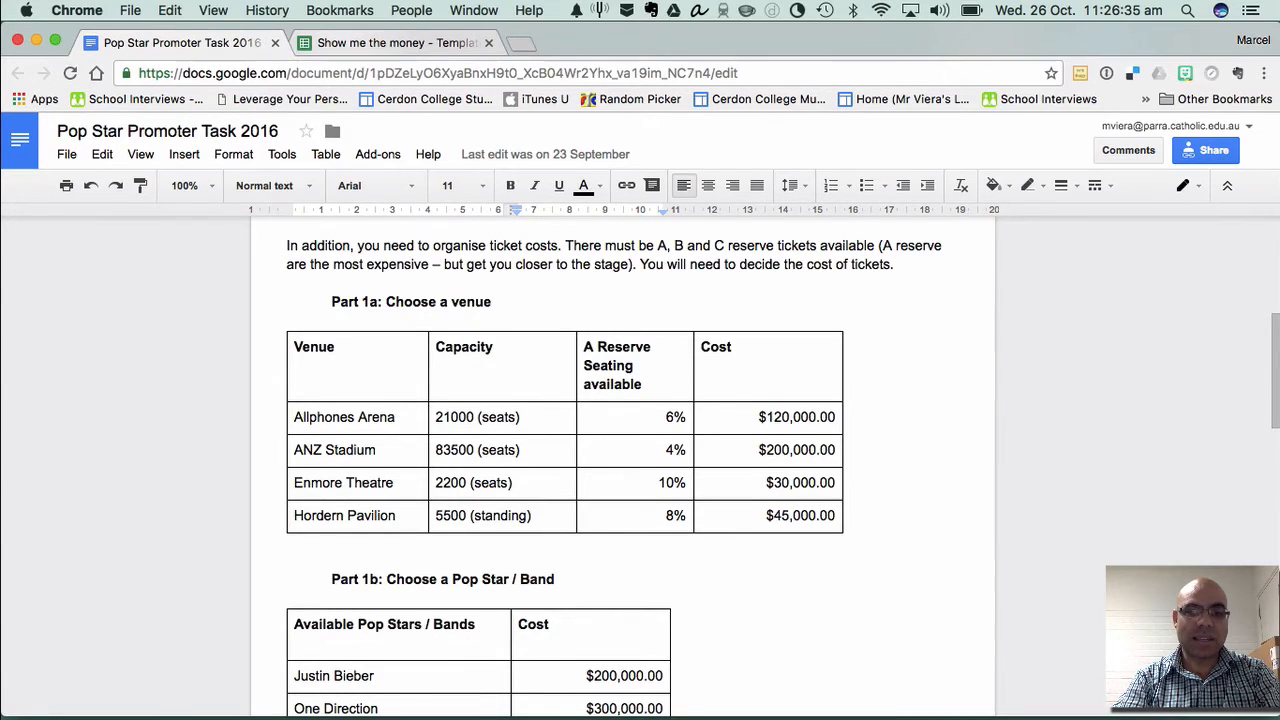
click(376, 43)
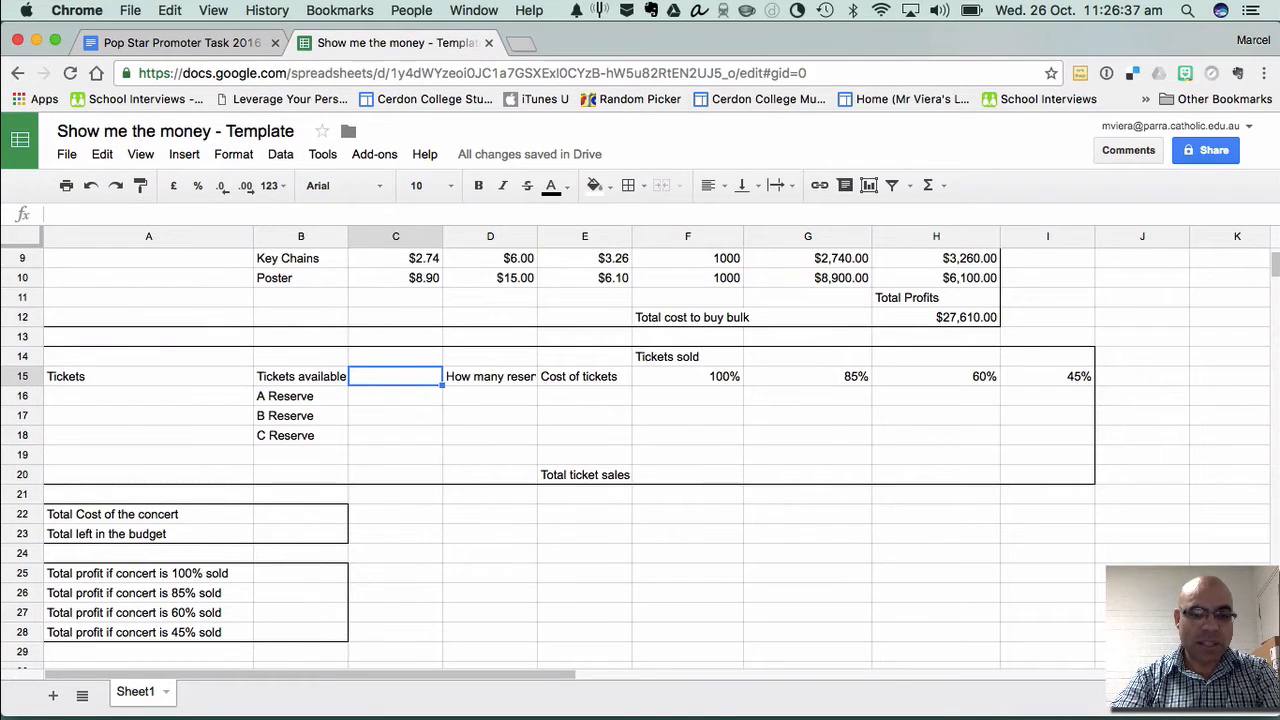
text(21000)
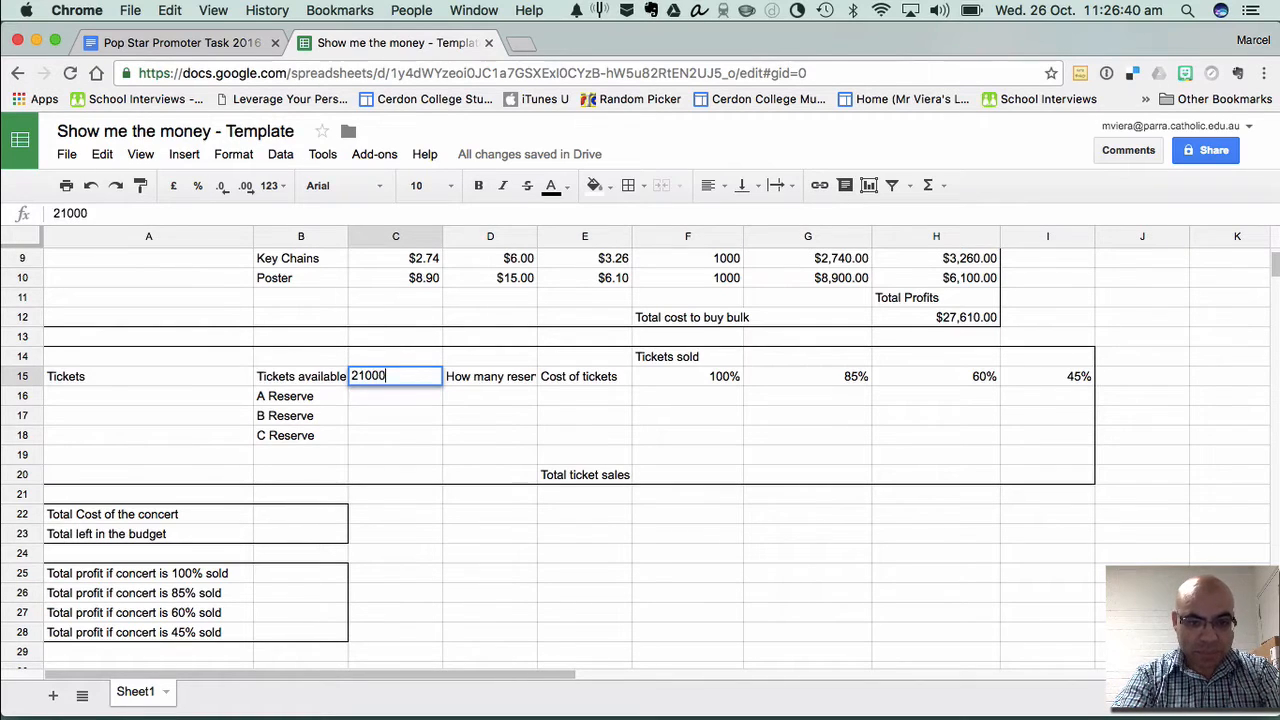
key(Return)
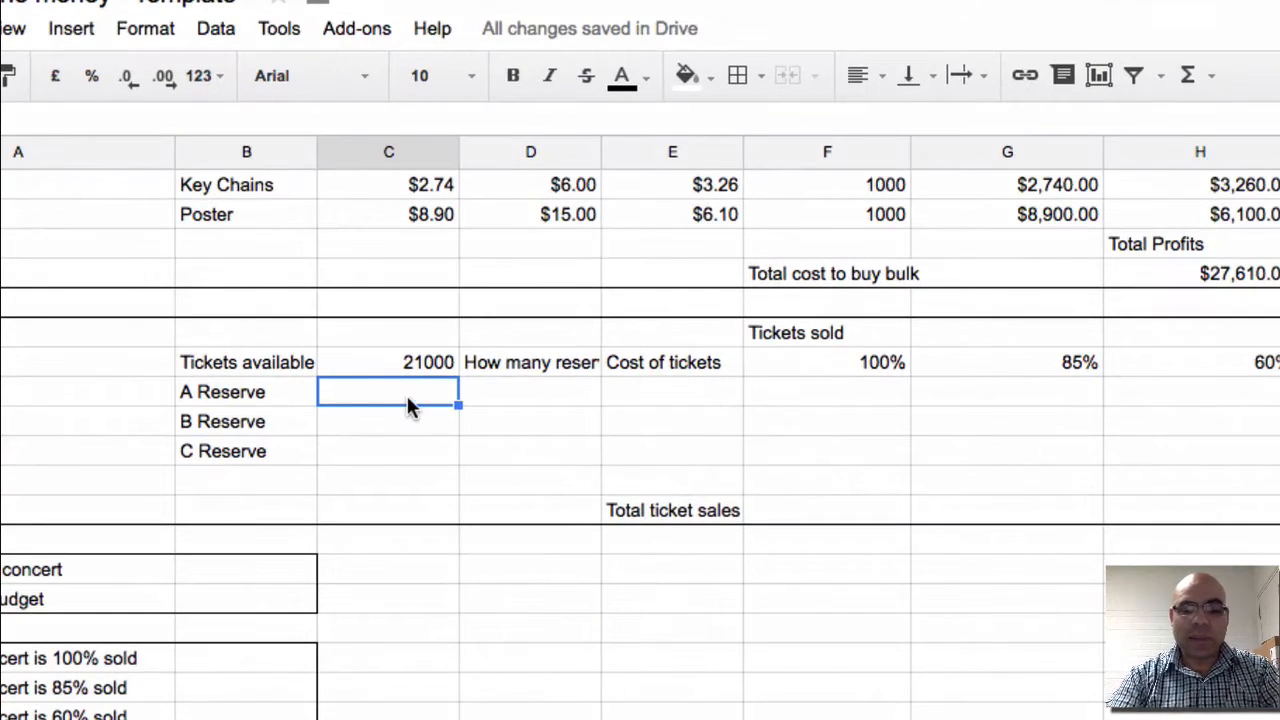
Enter 6% in C16 as the A Reserve share of the tickets, correcting the doubled percent sign
text(6%%)
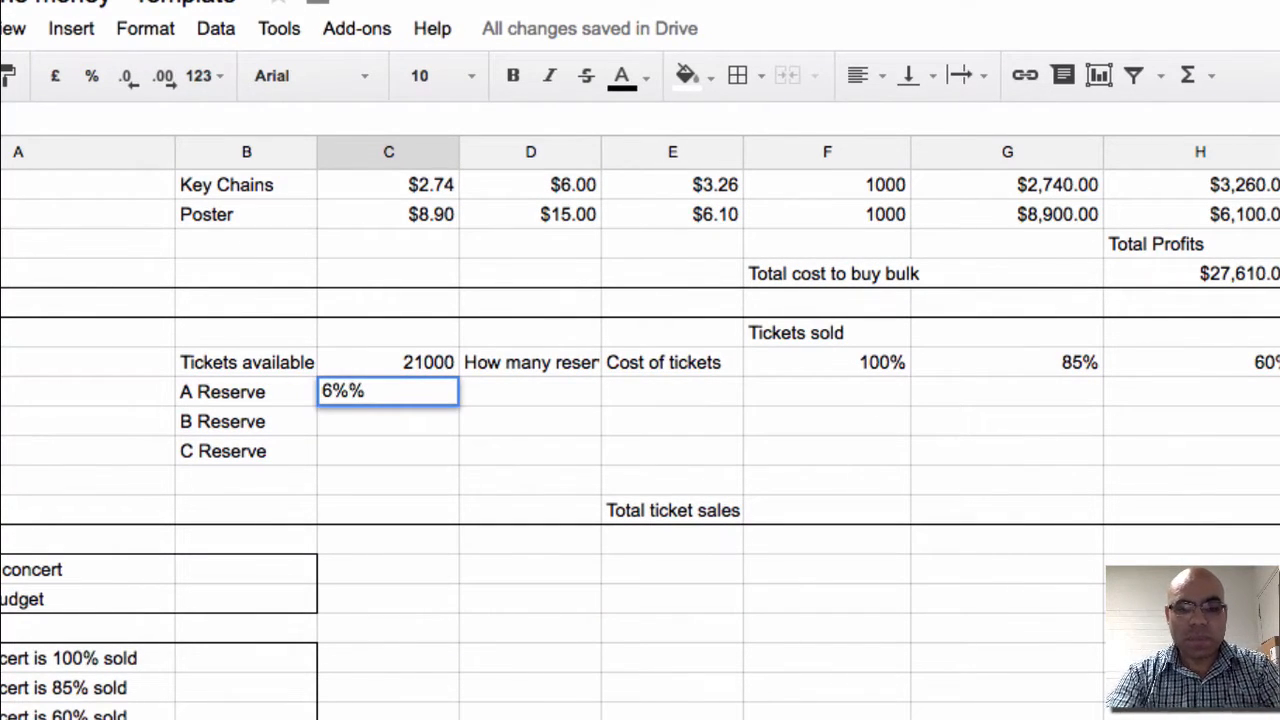
key(Tab)
click(373, 392)
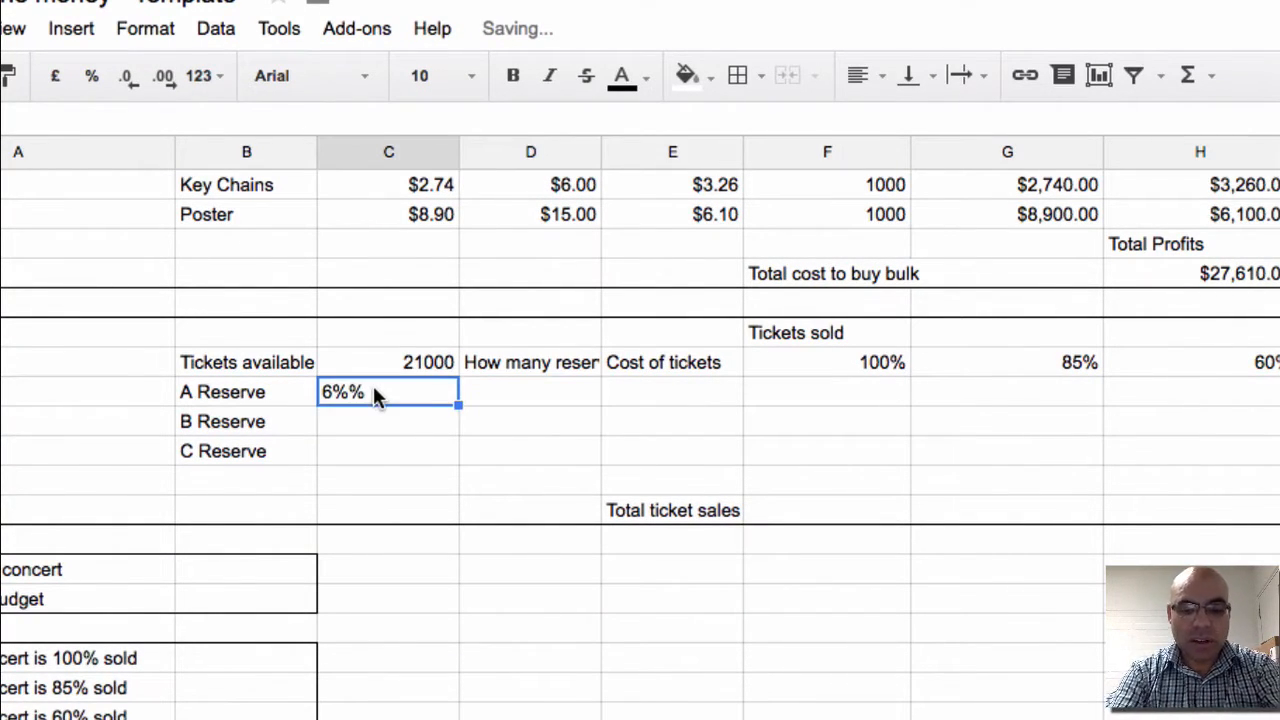
text(6%)
key(Return)
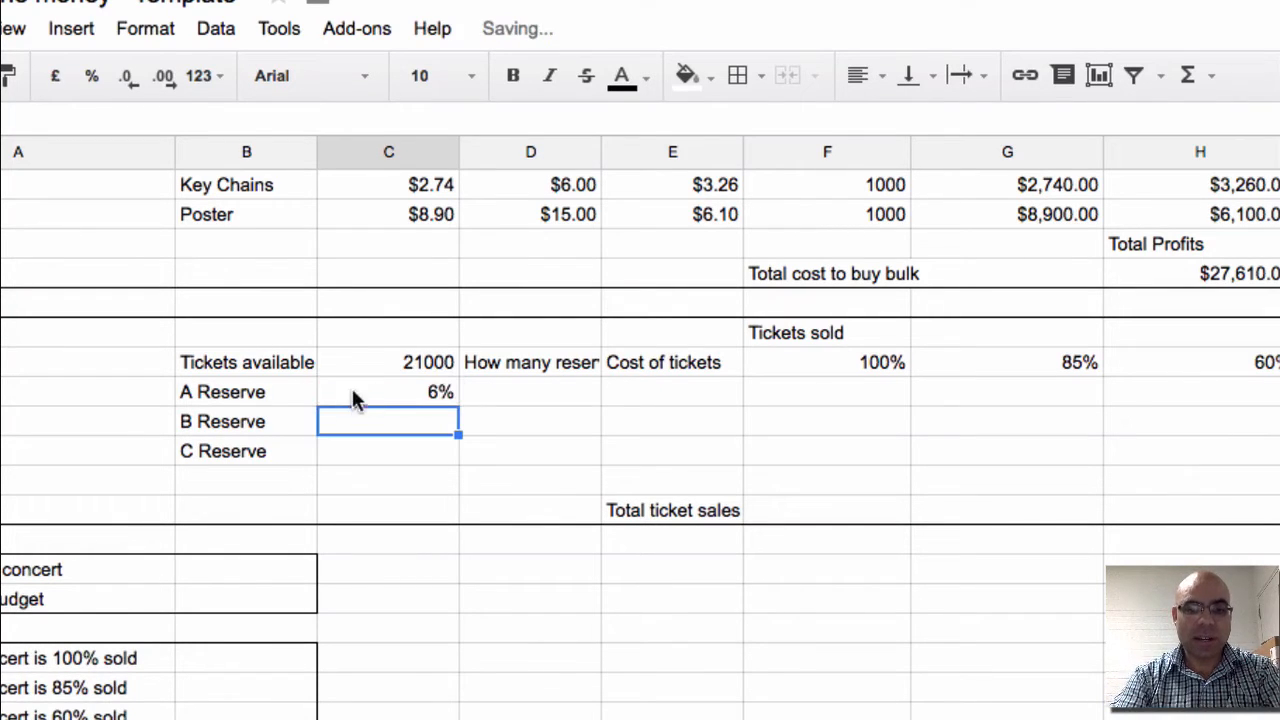
Enter 24% in C17 as the B Reserve share, correcting the doubled percent sign, and 70% in C18 as the C Reserve share
click(391, 390)
click(402, 425)
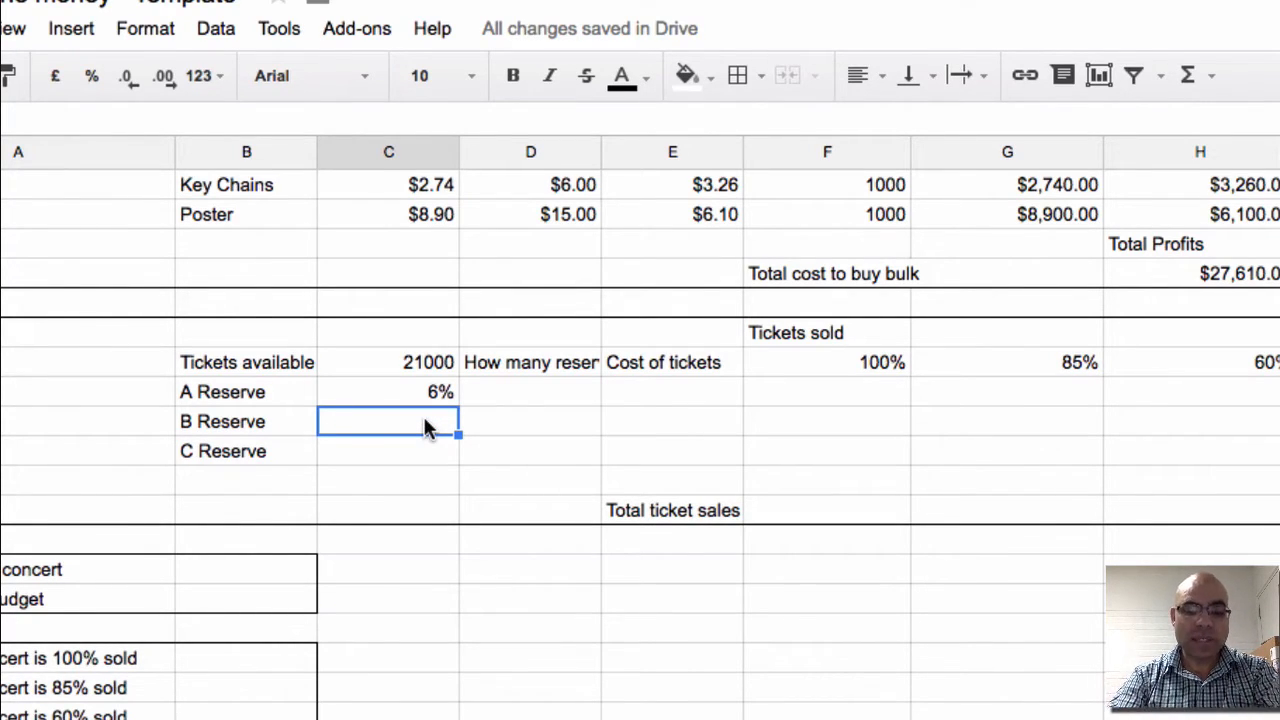
text(24)
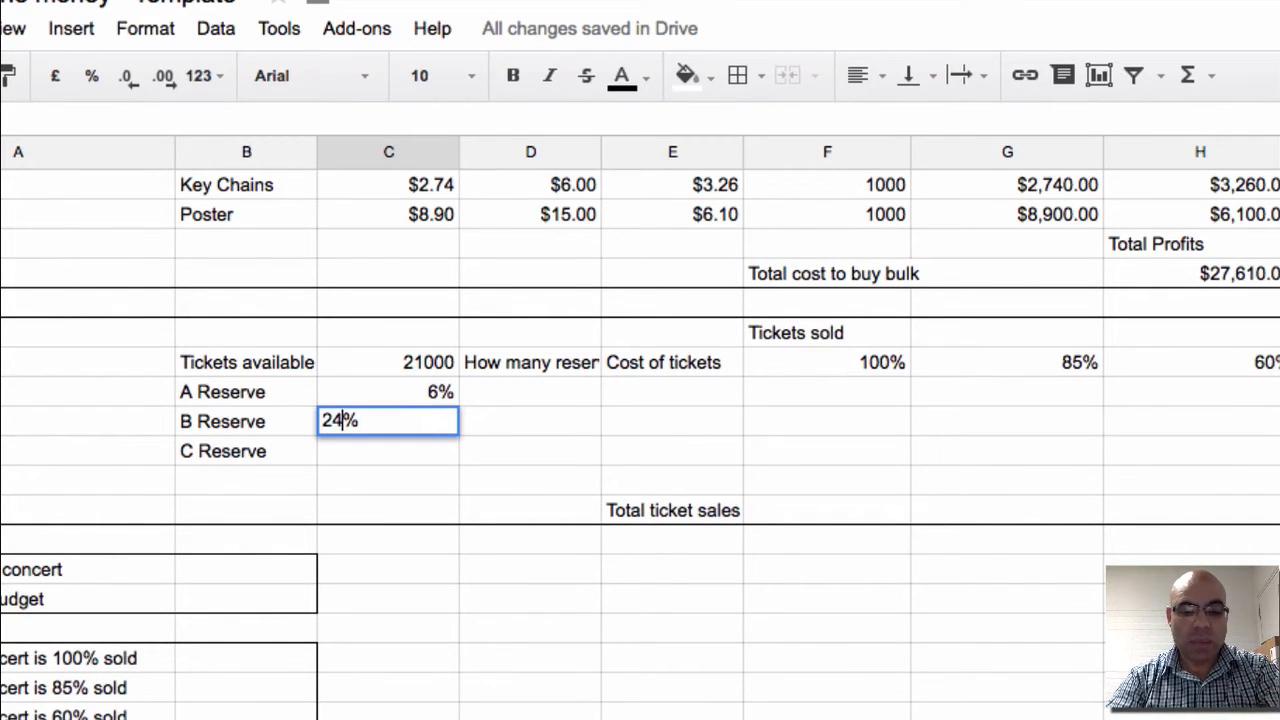
text(%)
key(Tab)
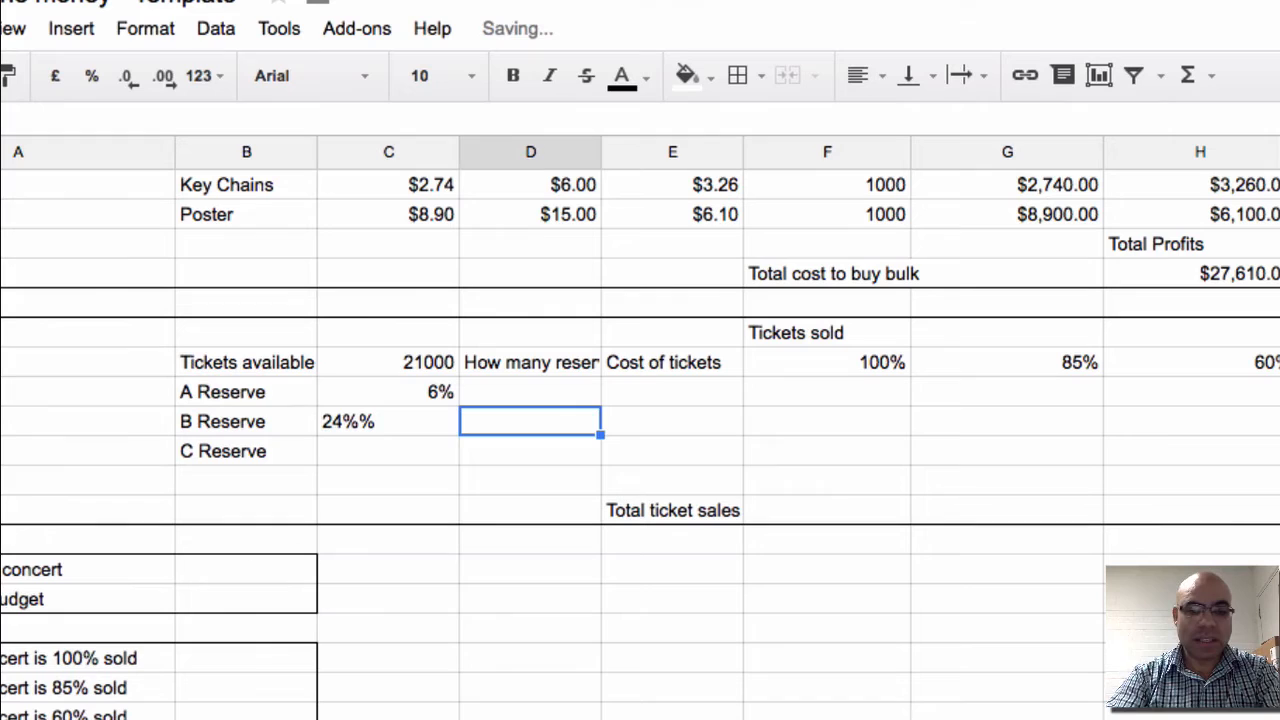
click(395, 420)
text(24)
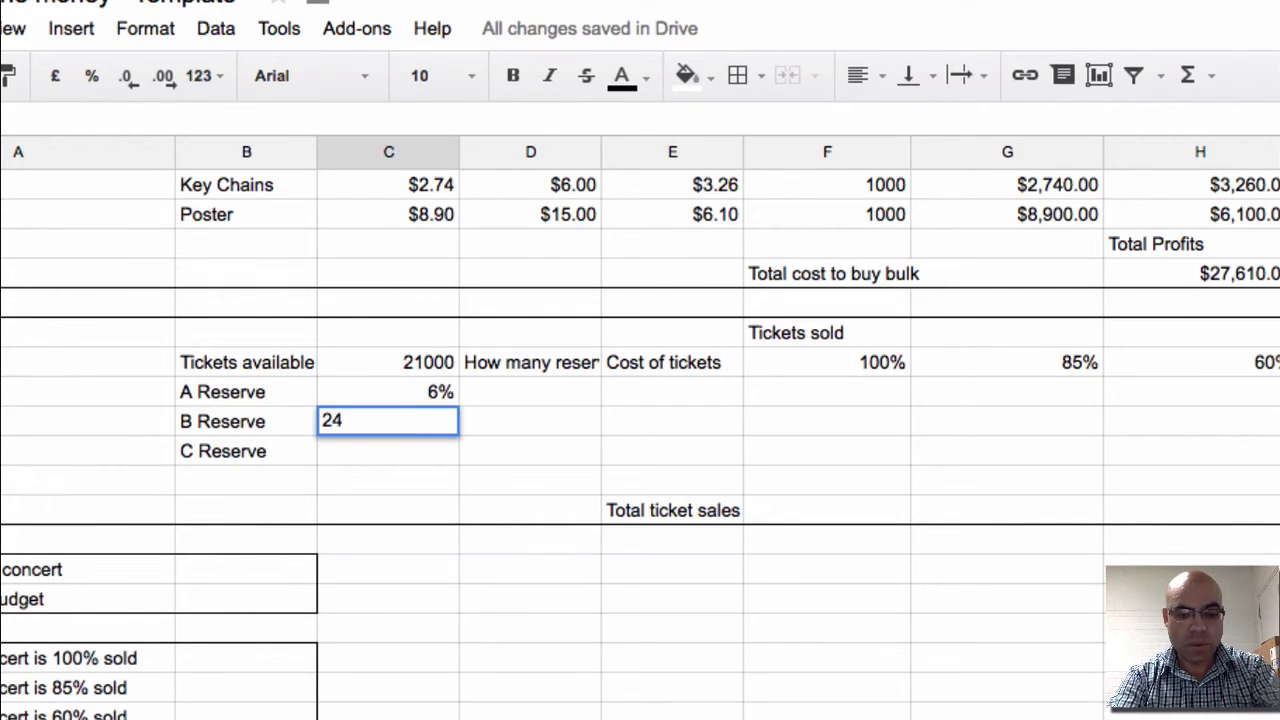
text(%)
key(Return)
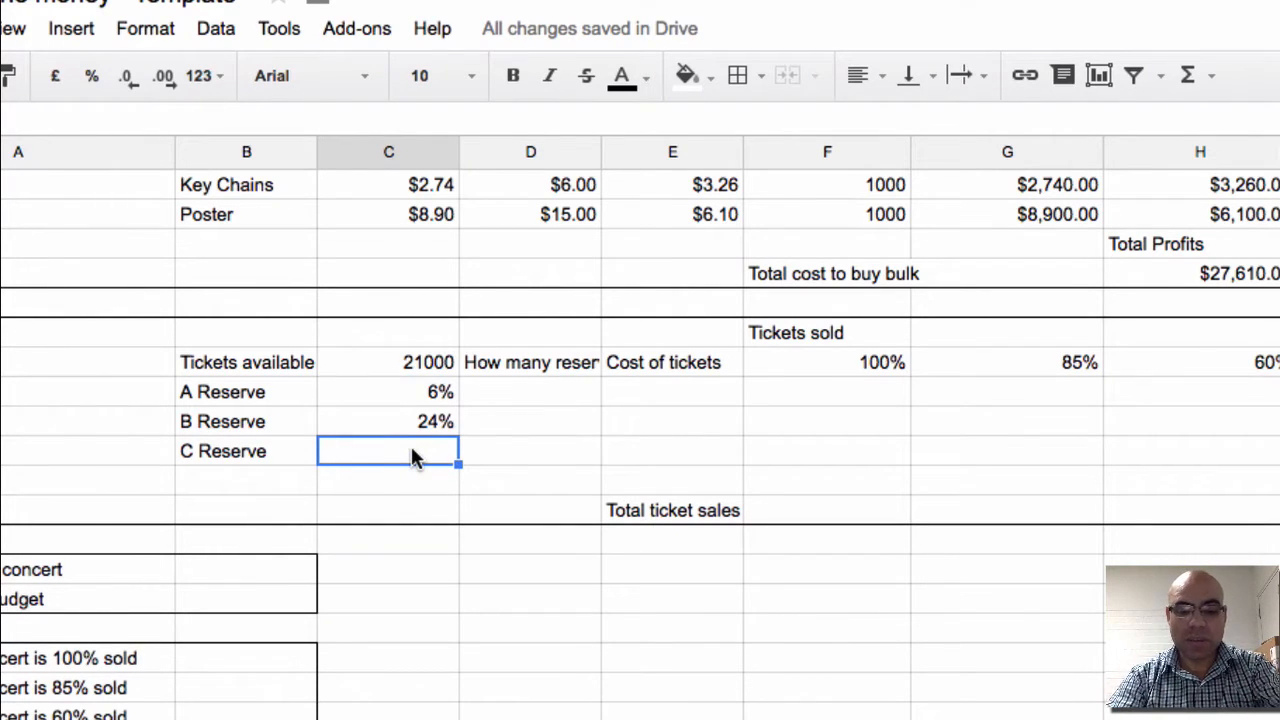
text(70)
click(505, 452)
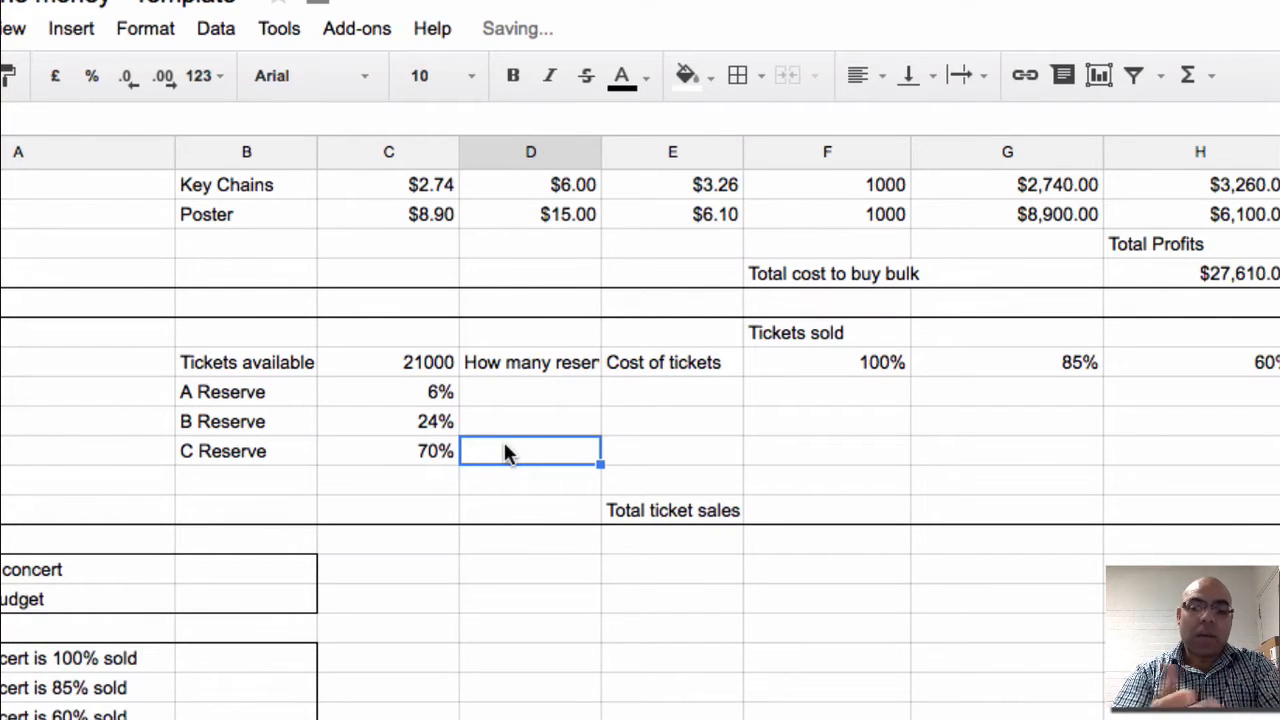
Turn on text wrapping for all of row 15, which holds the ticket table's headings
click(498, 360)
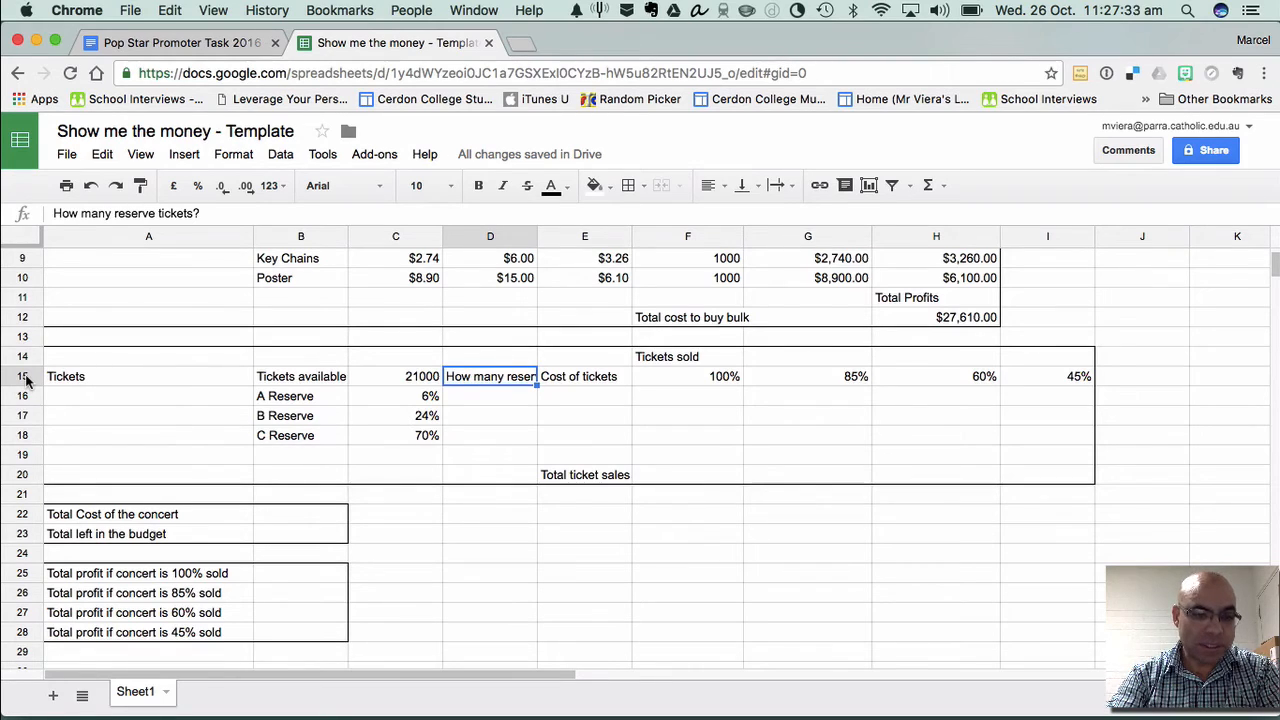
click(24, 376)
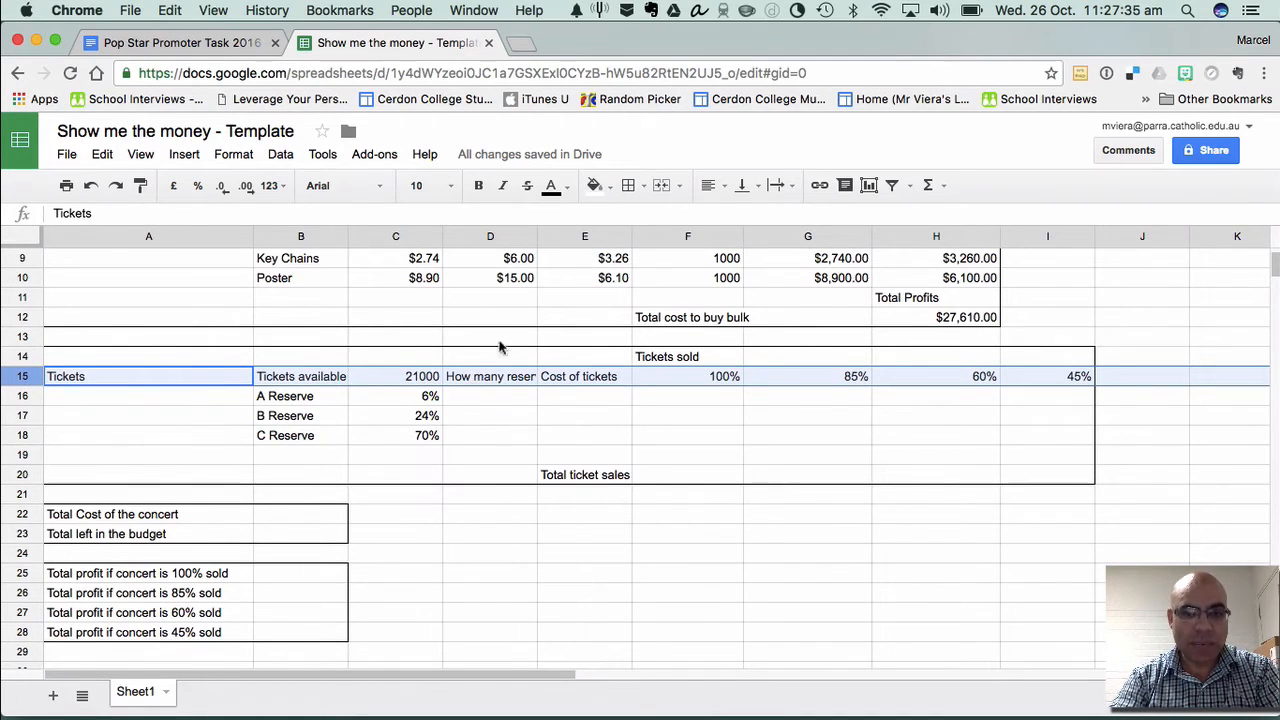
click(777, 186)
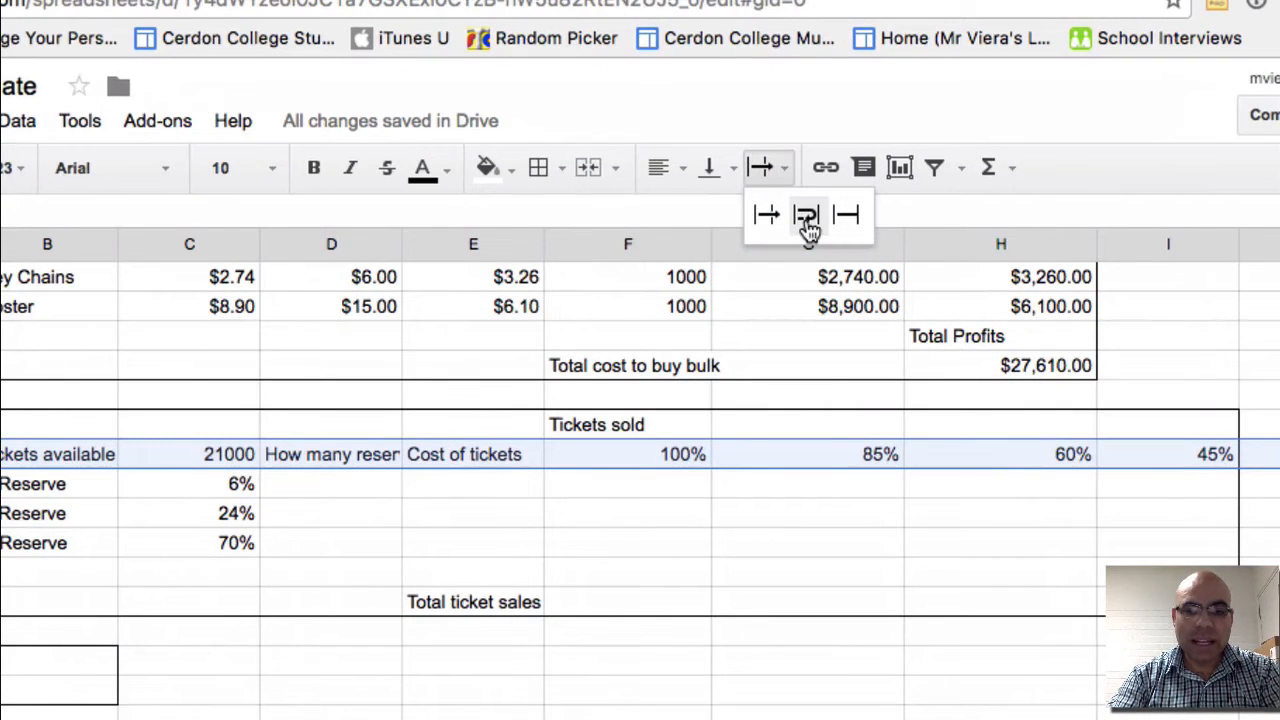
click(808, 226)
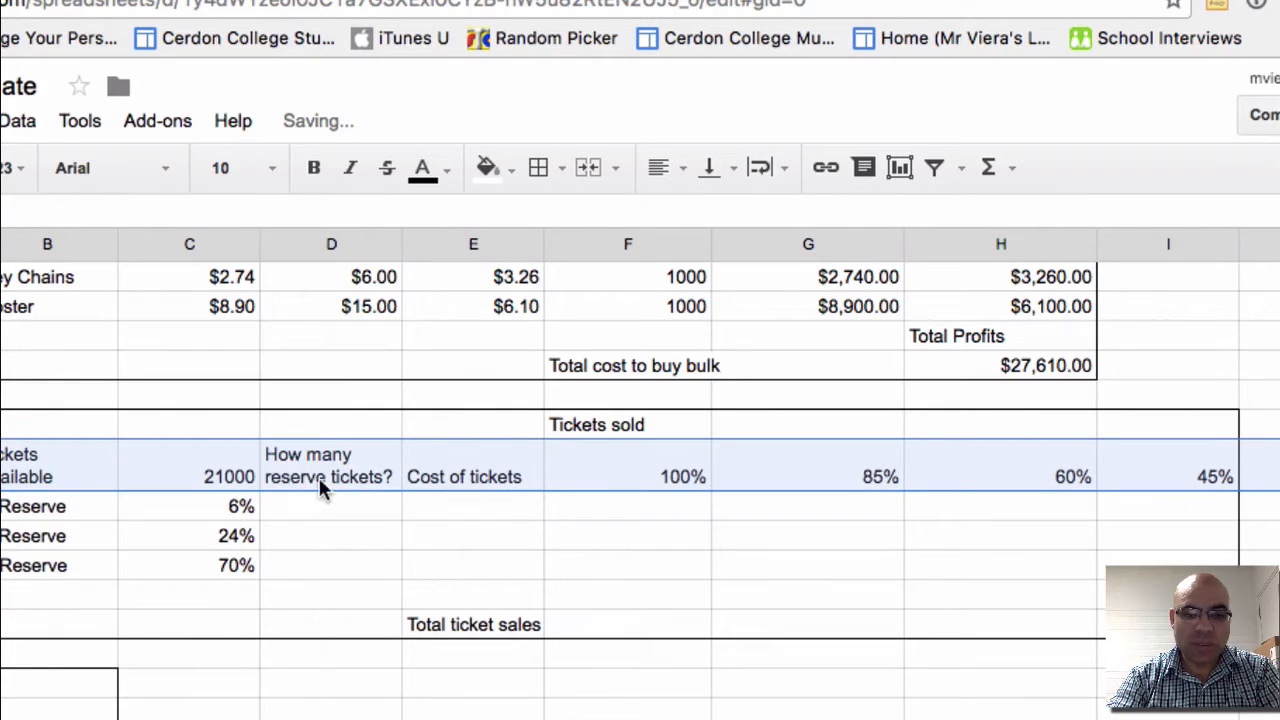
Calculate the number of A Reserve tickets in D16 with the formula =(C15*C16)
click(370, 530)
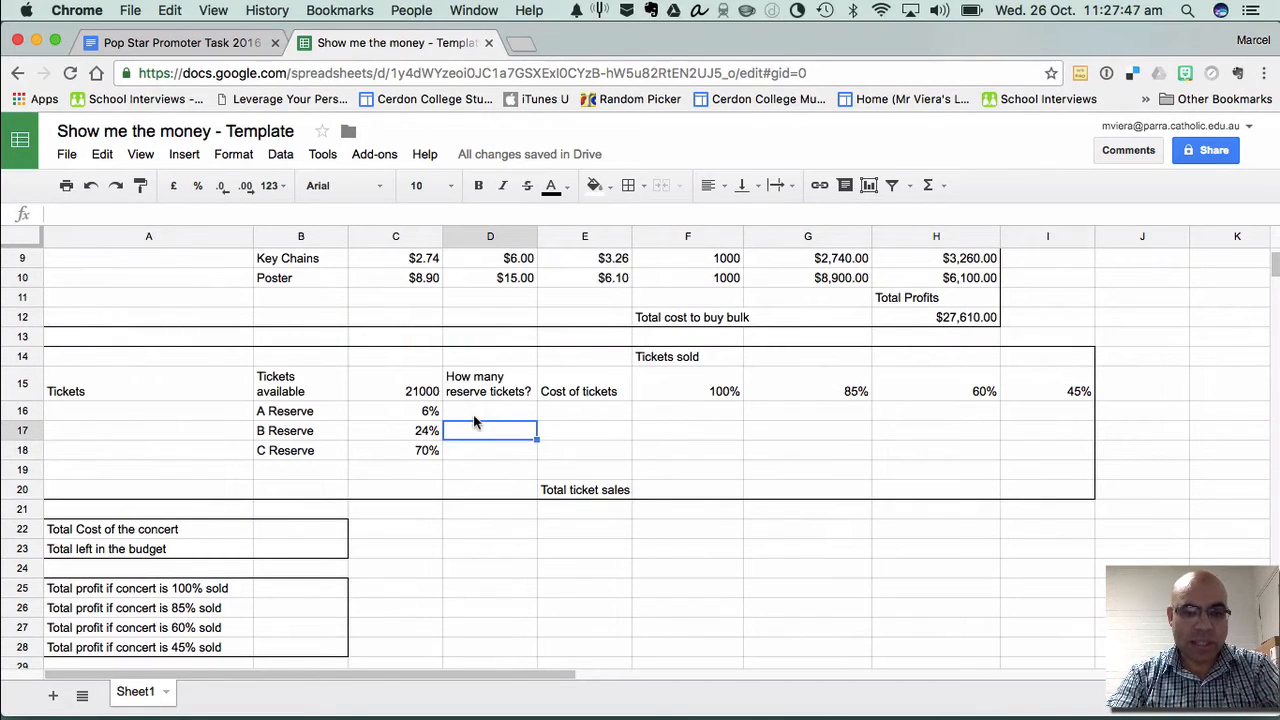
click(471, 417)
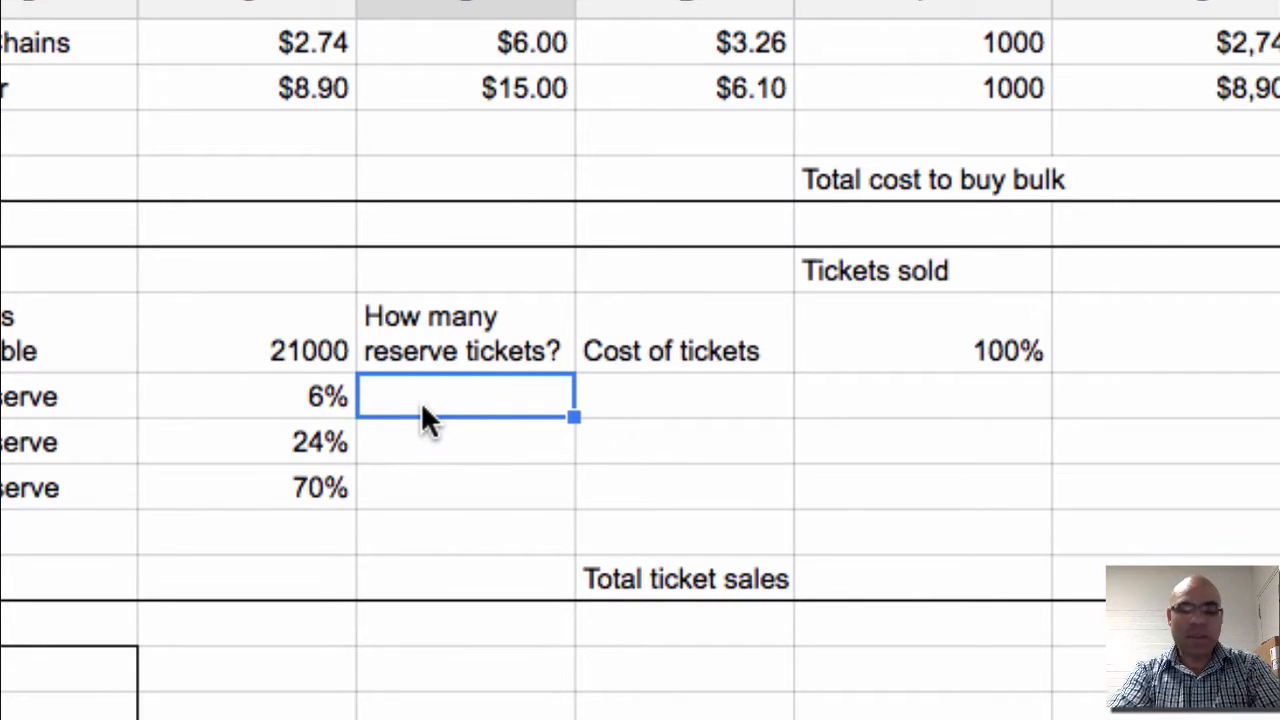
text(=()
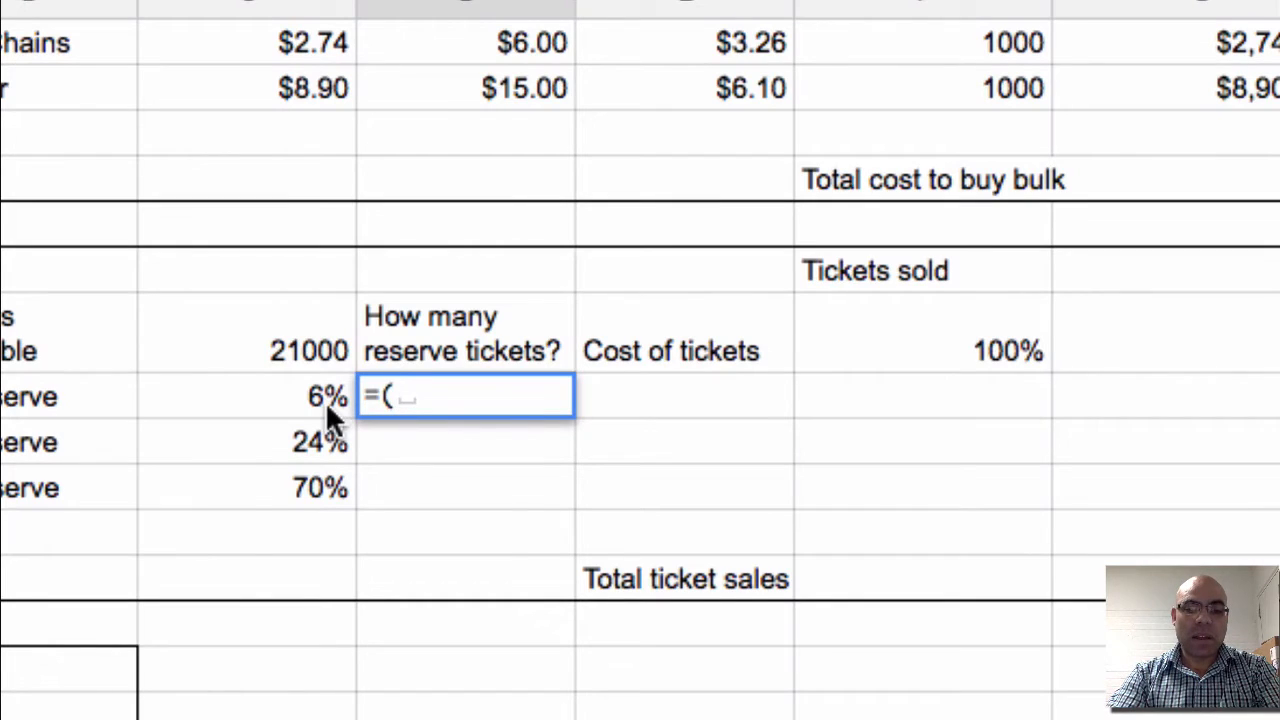
click(317, 354)
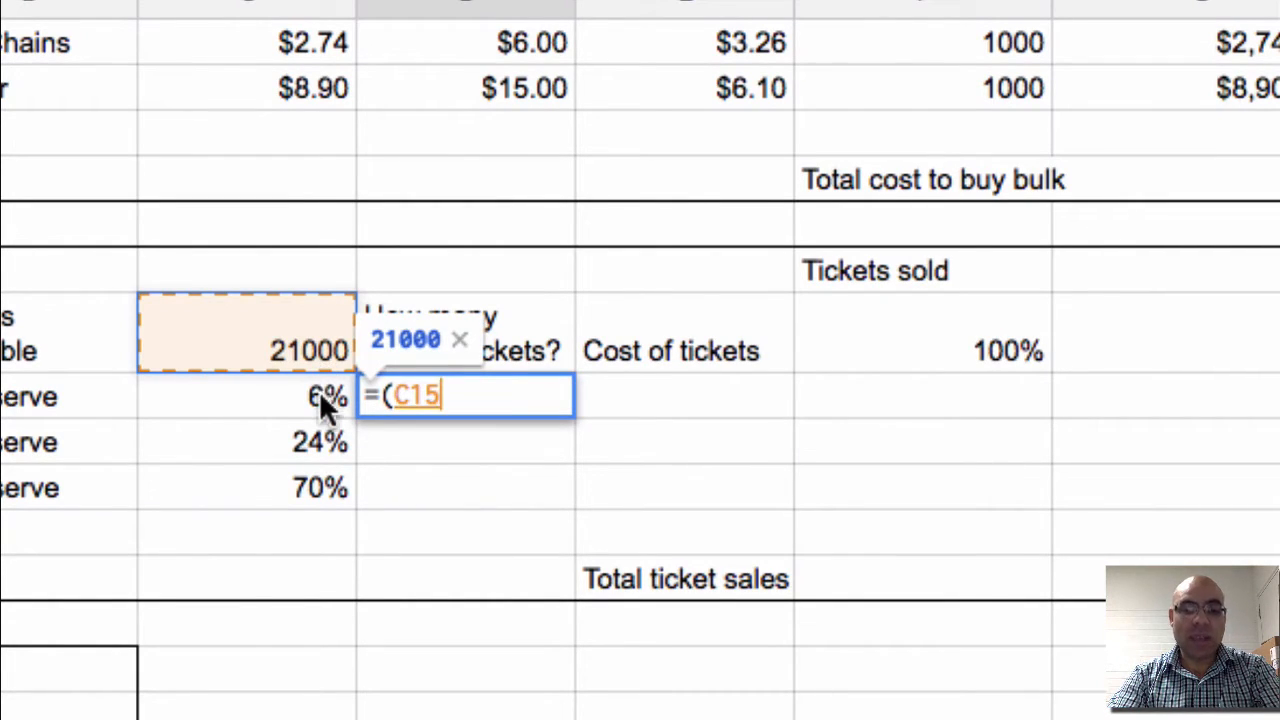
text(*)
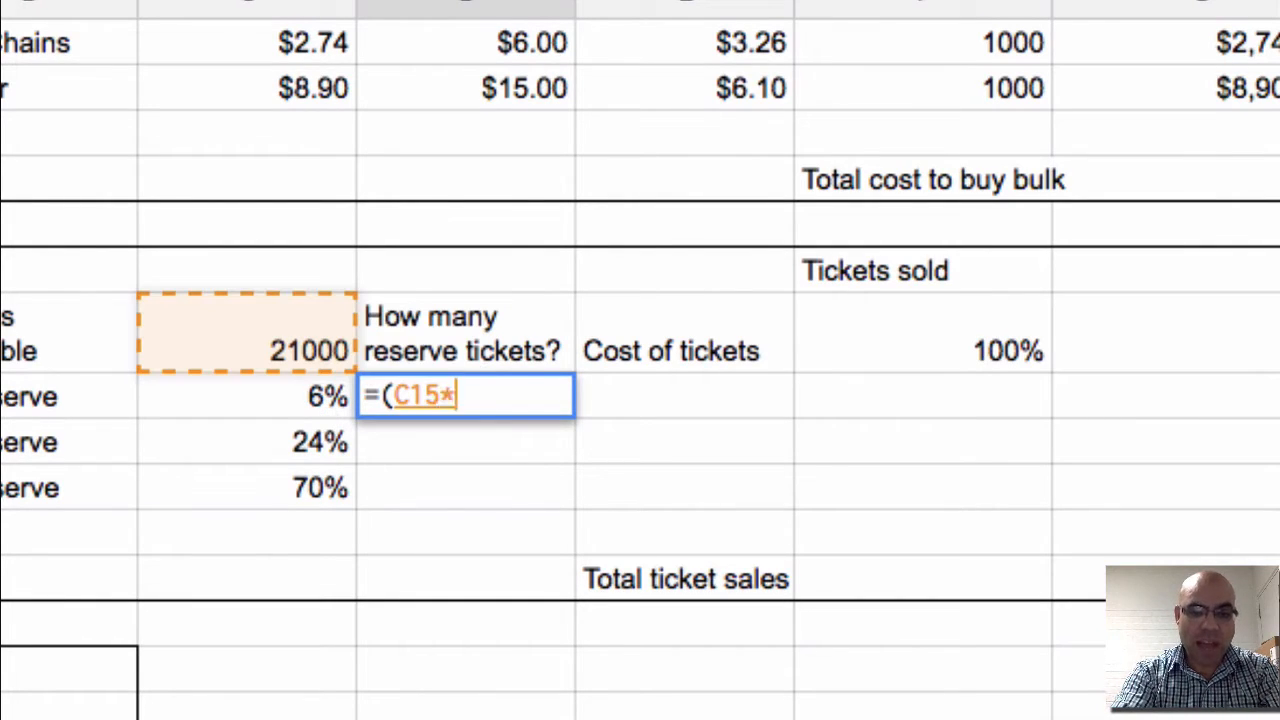
click(303, 400)
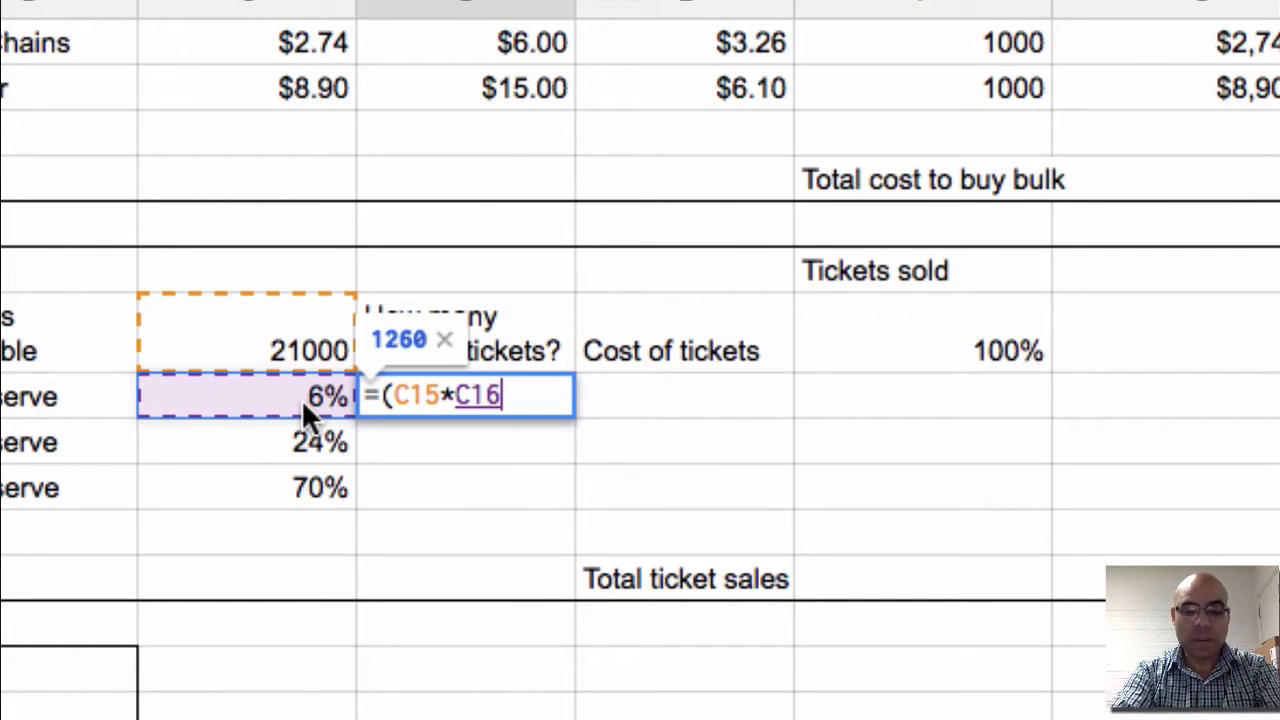
text())
key(Return)
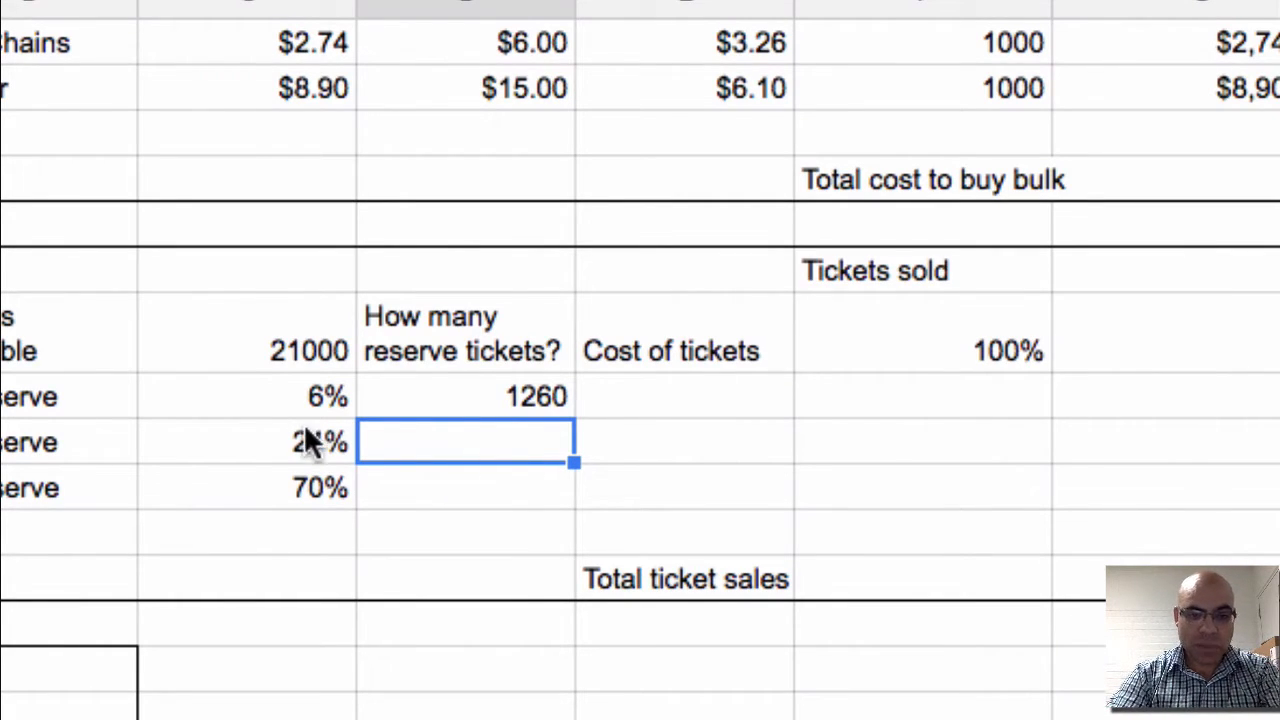
Calculate the number of B Reserve tickets in D17 with the formula =(C15*C17)
text(=()
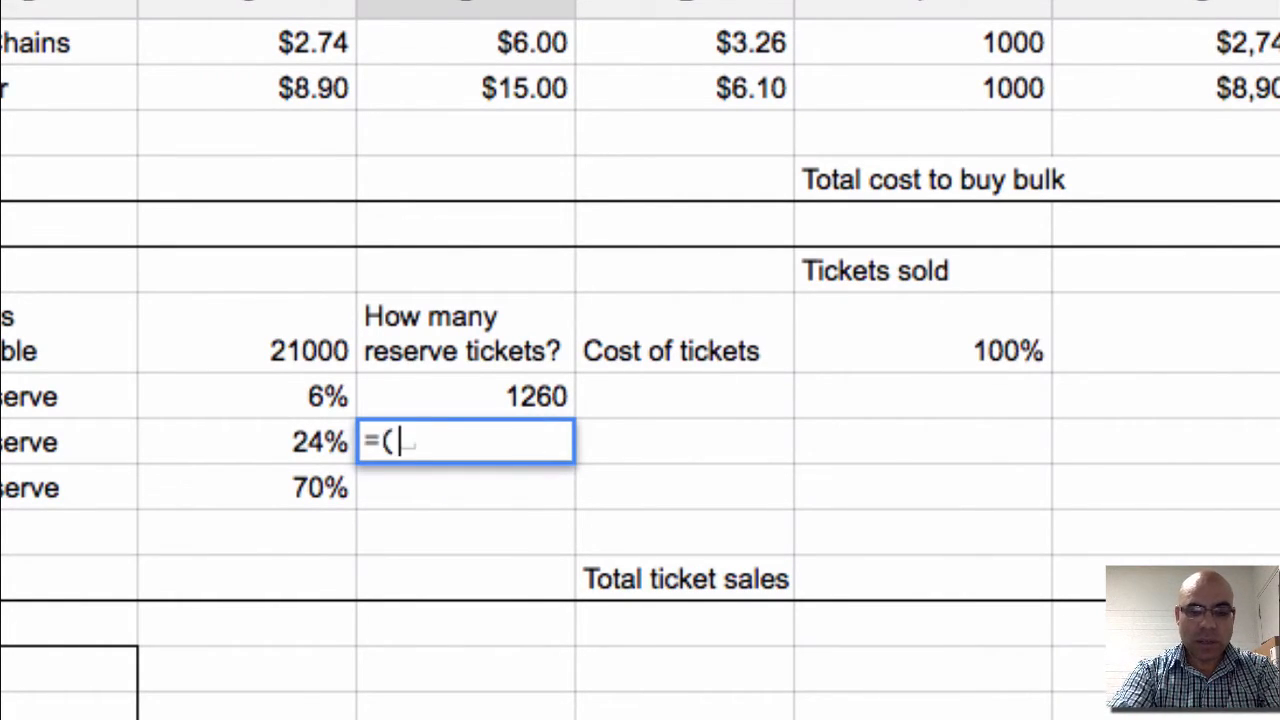
click(312, 349)
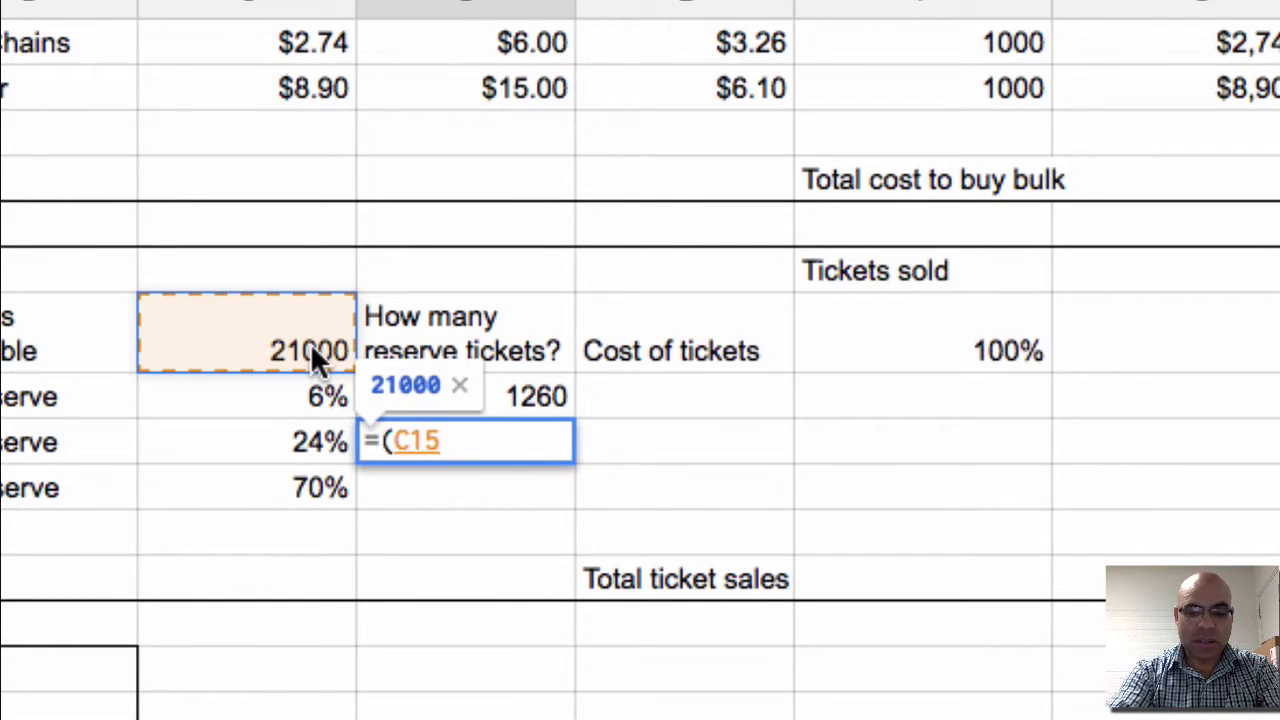
text(*)
click(310, 440)
text())
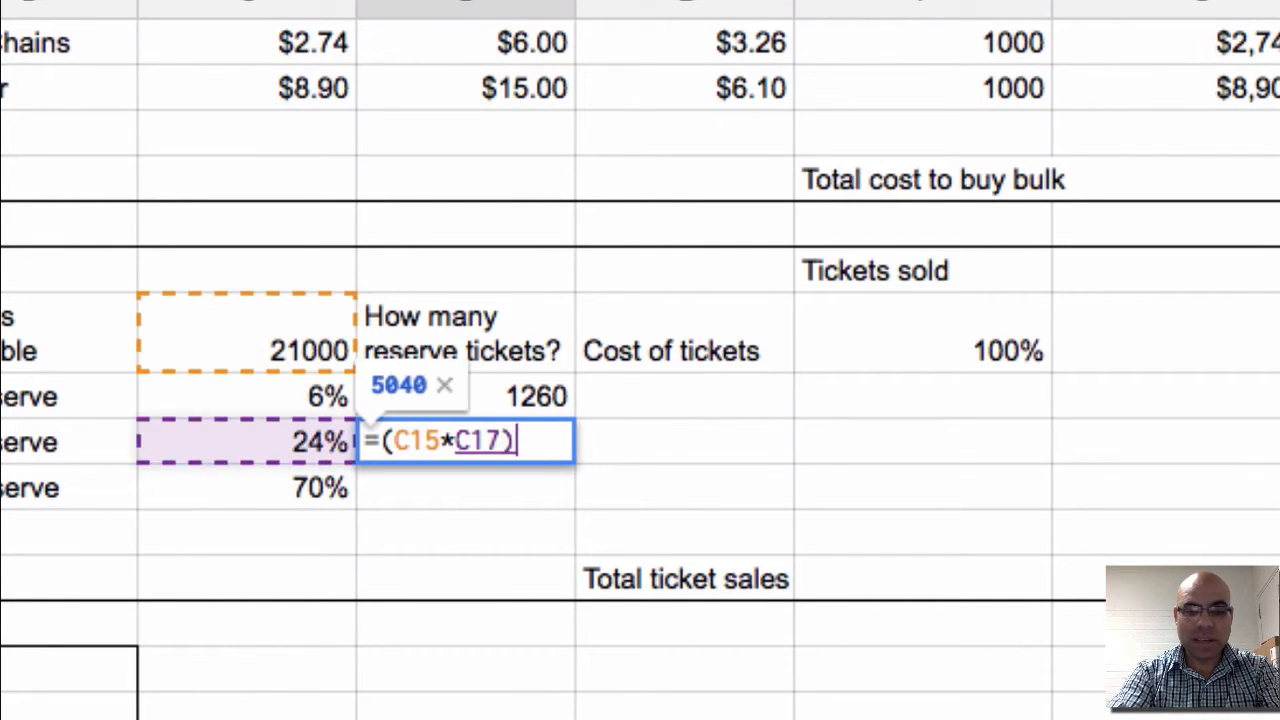
key(Return)
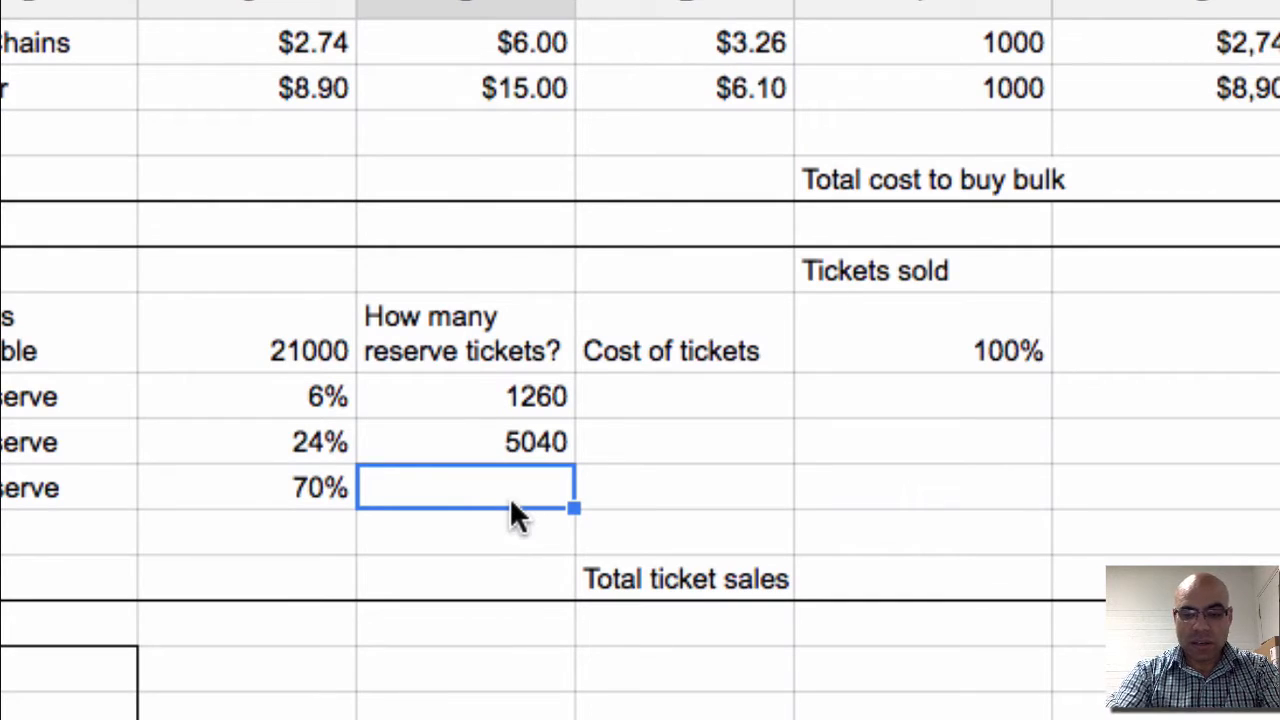
Calculate the number of C Reserve tickets in D18 with the formula =(C15*C18)
text(=()
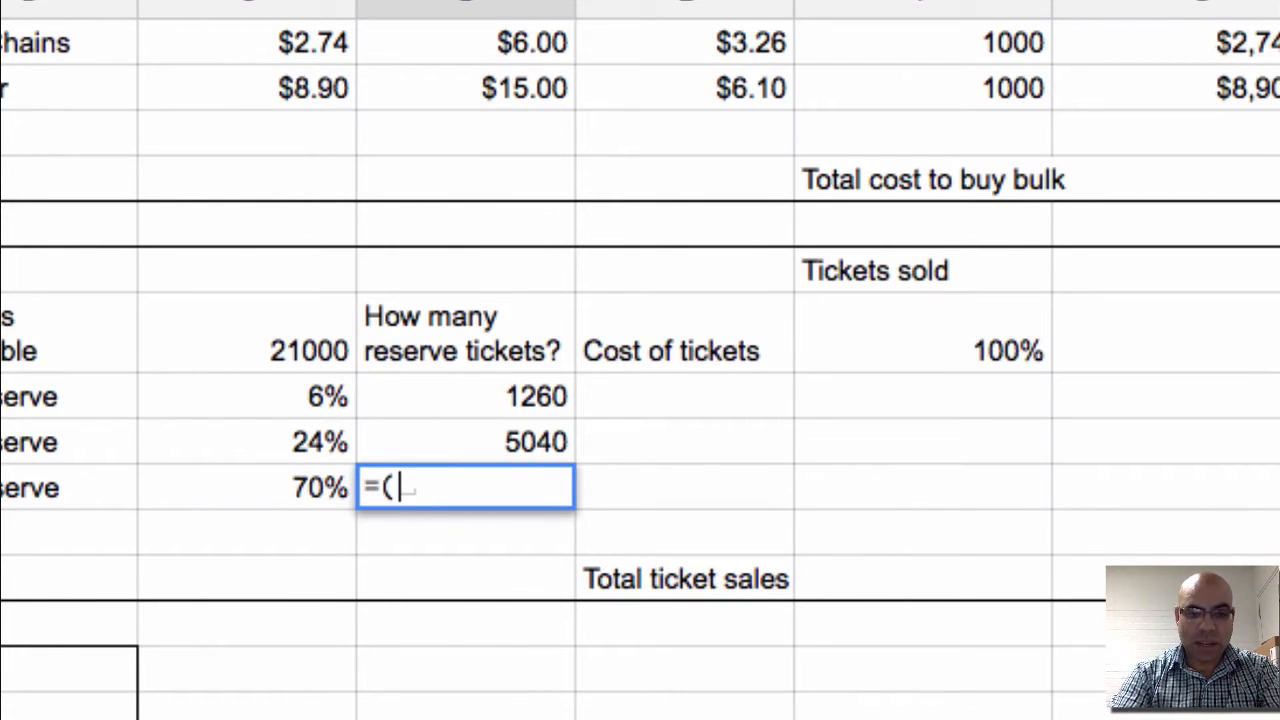
click(310, 355)
text(*)
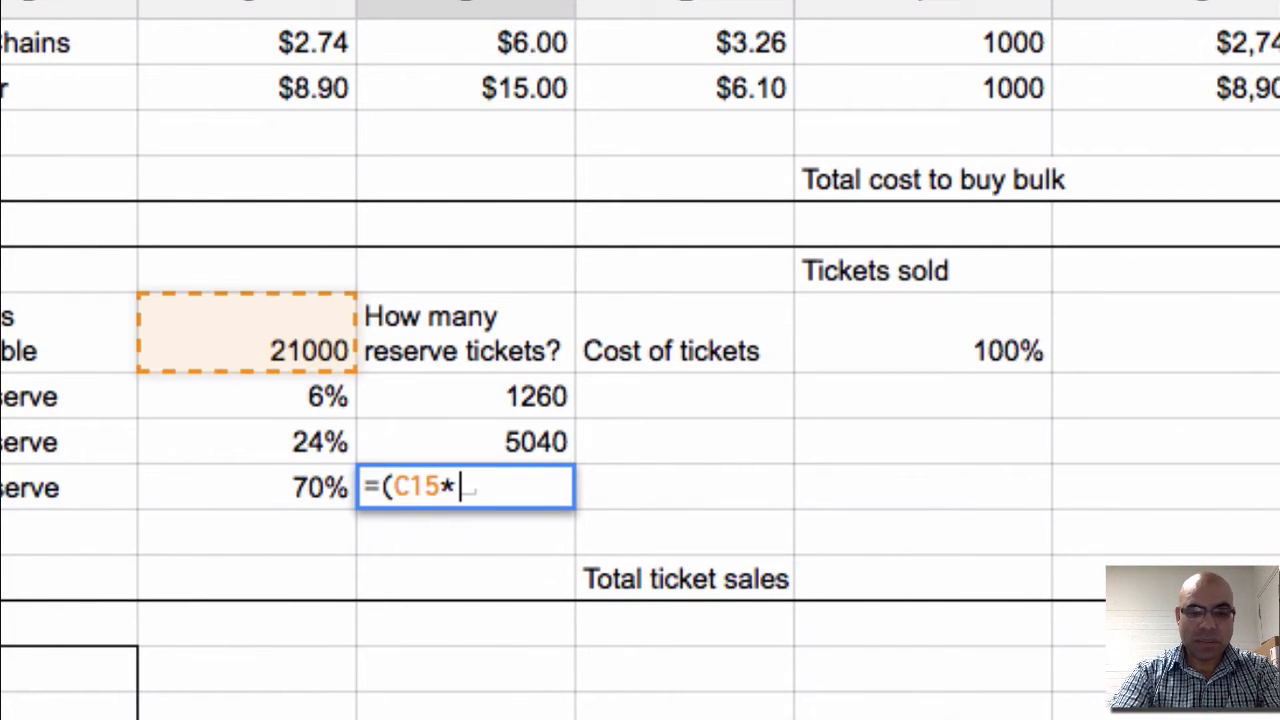
click(295, 478)
text())
key(Return)
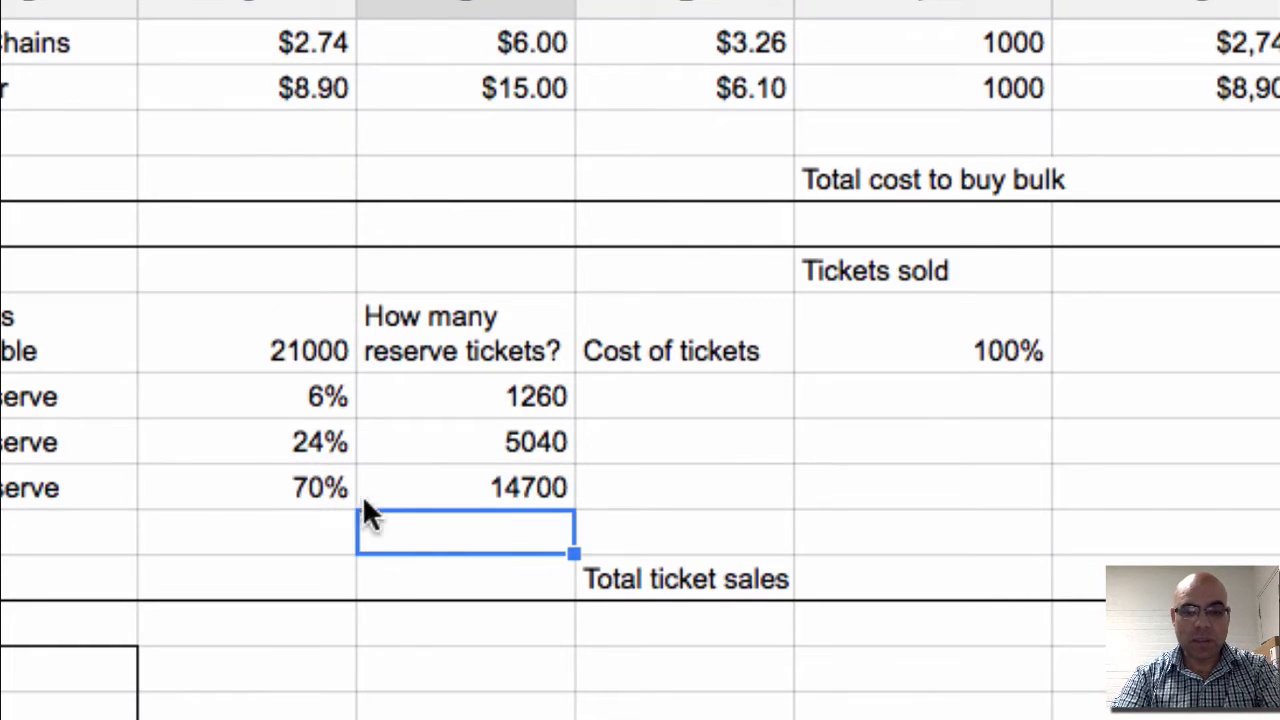
click(455, 479)
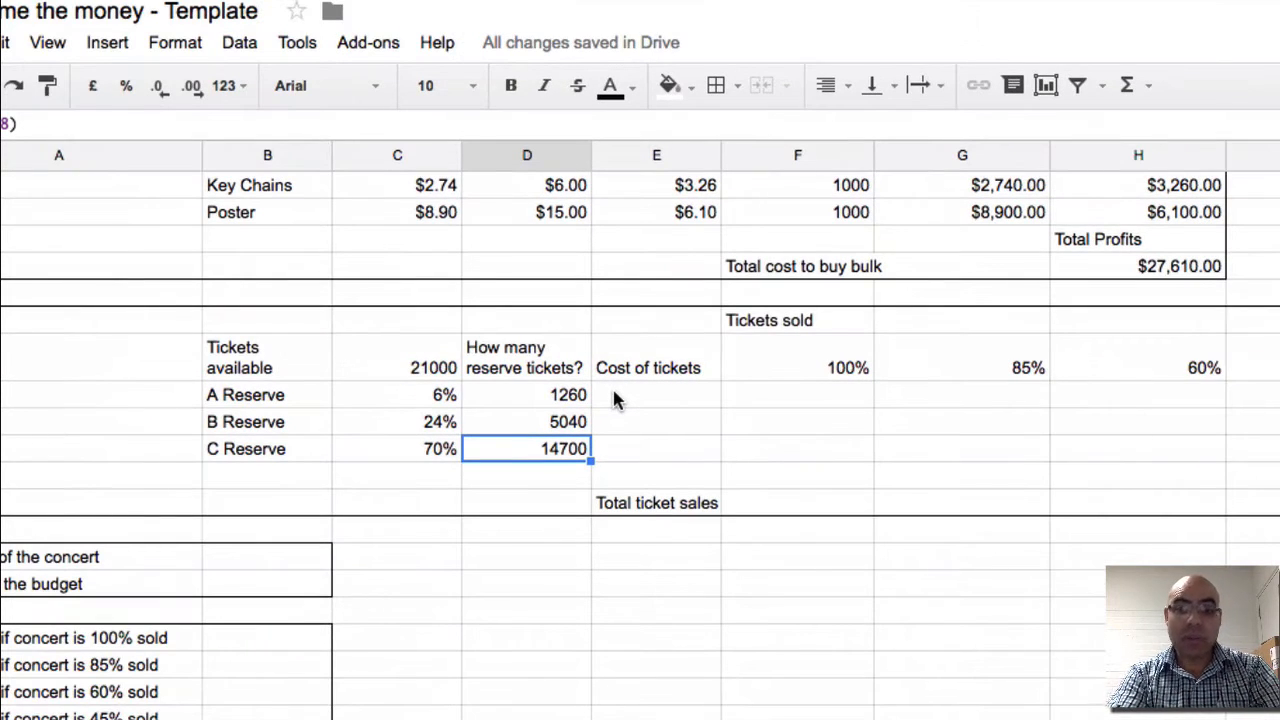
Enter the ticket costs in E16 to E18: 200 for A Reserve, 150 for B Reserve and 100 for C Reserve
click(614, 397)
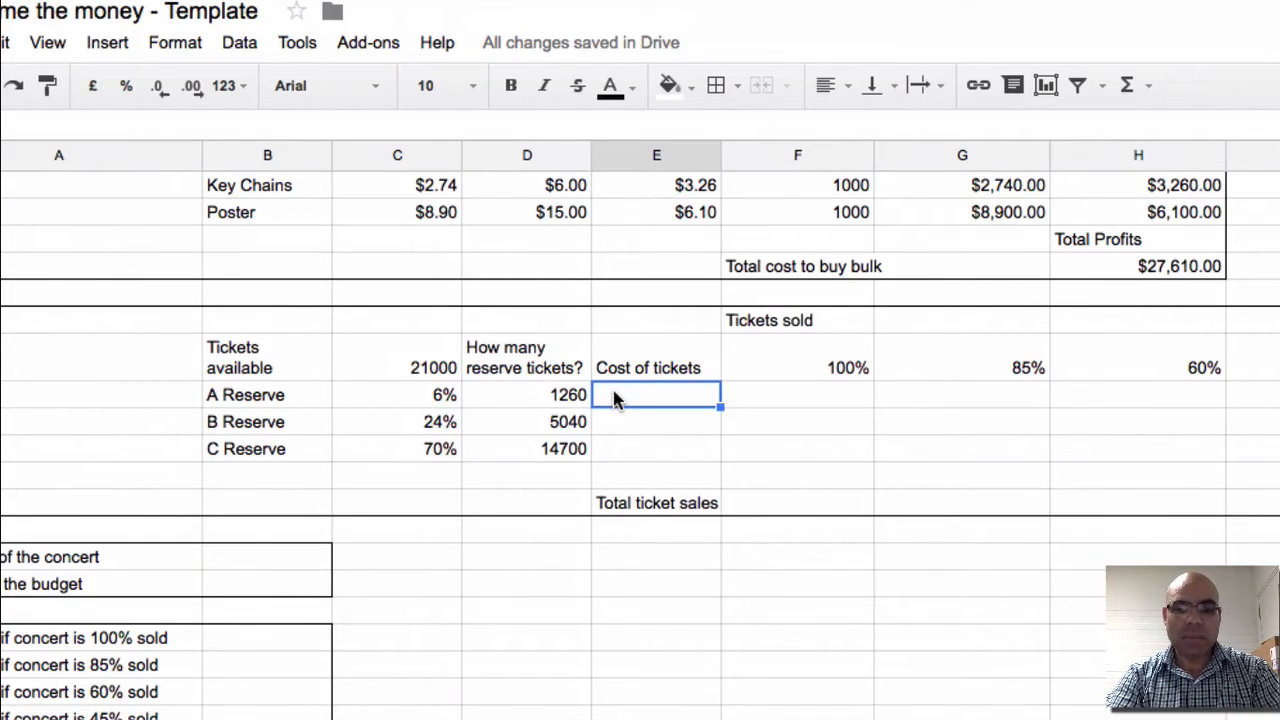
text(2)
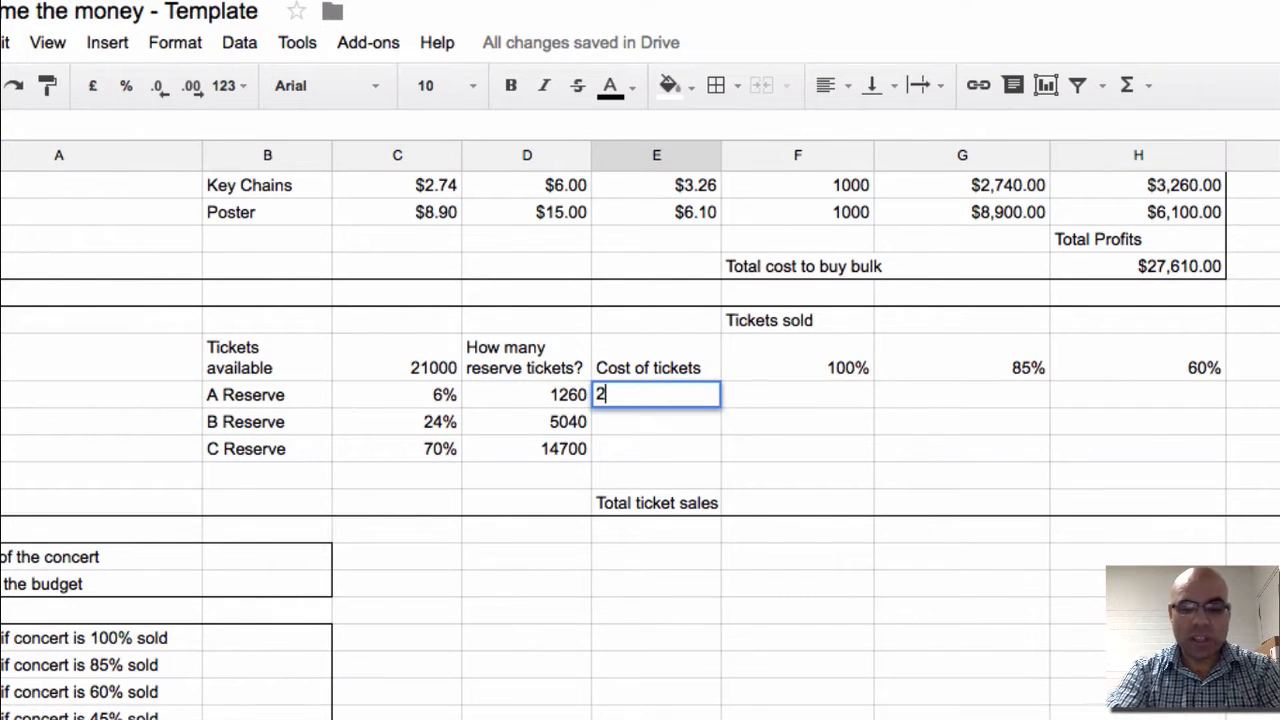
text(00)
key(Return)
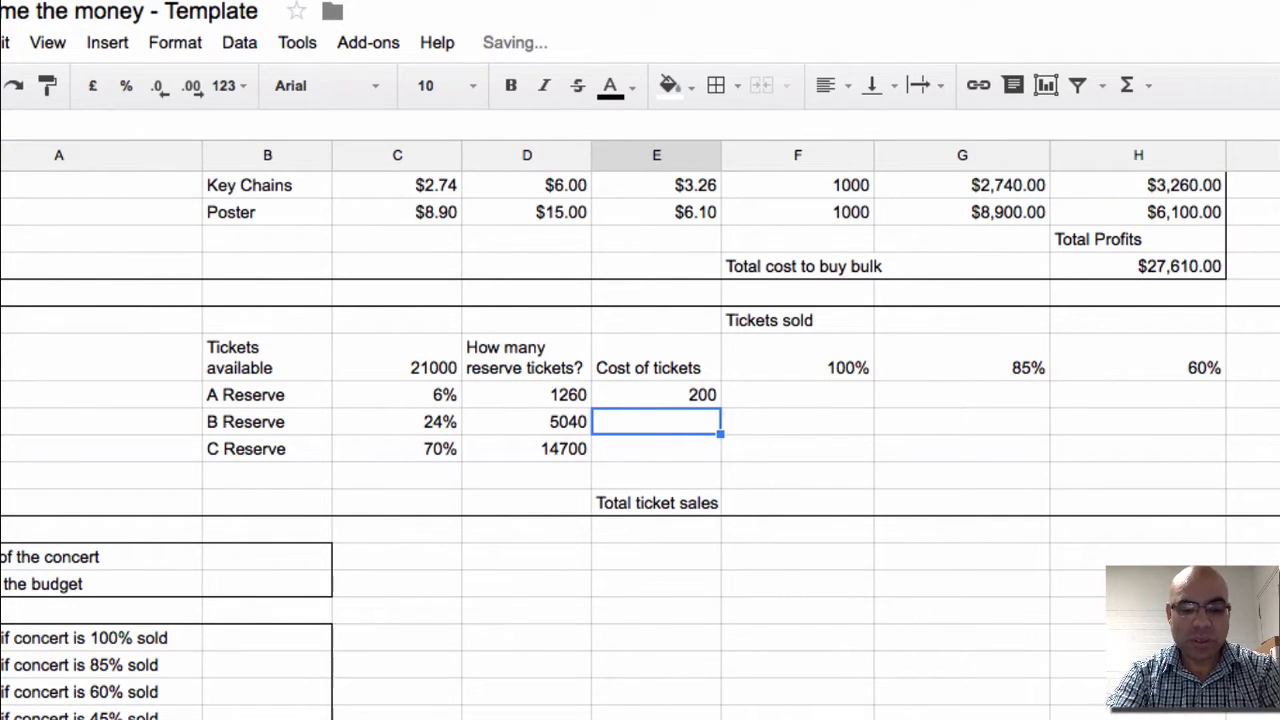
text(150)
key(Return)
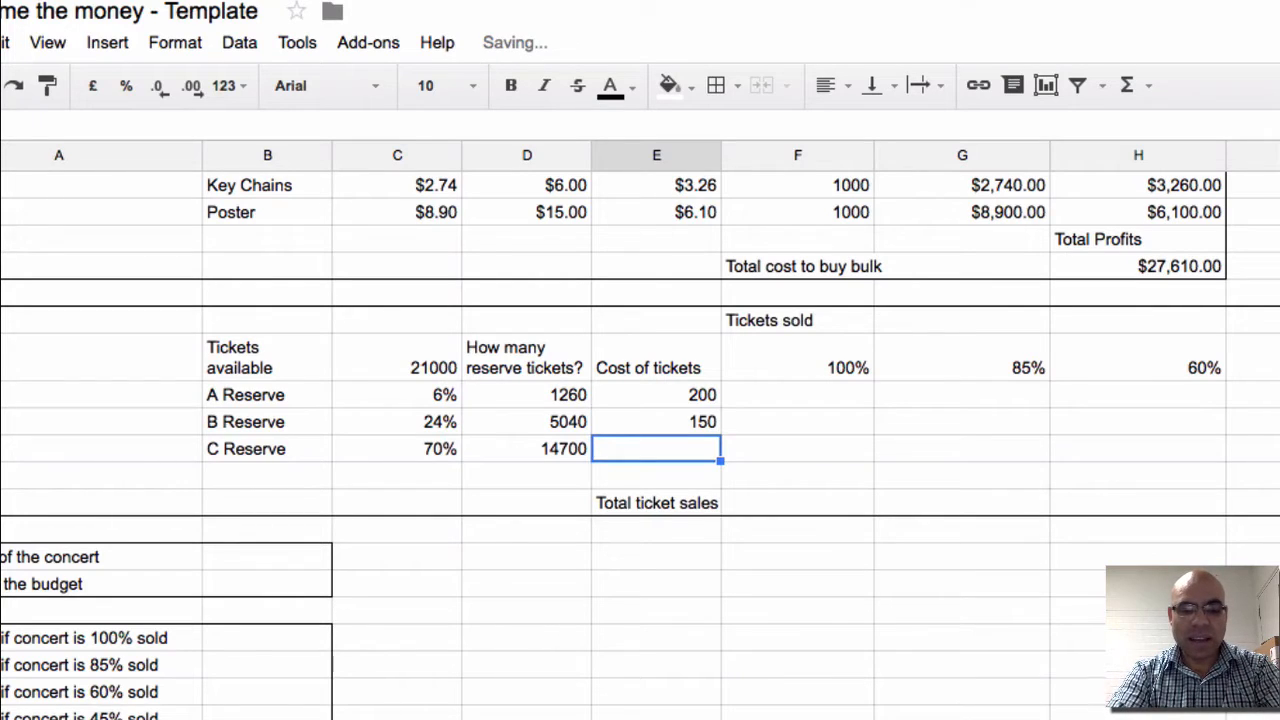
text(100)
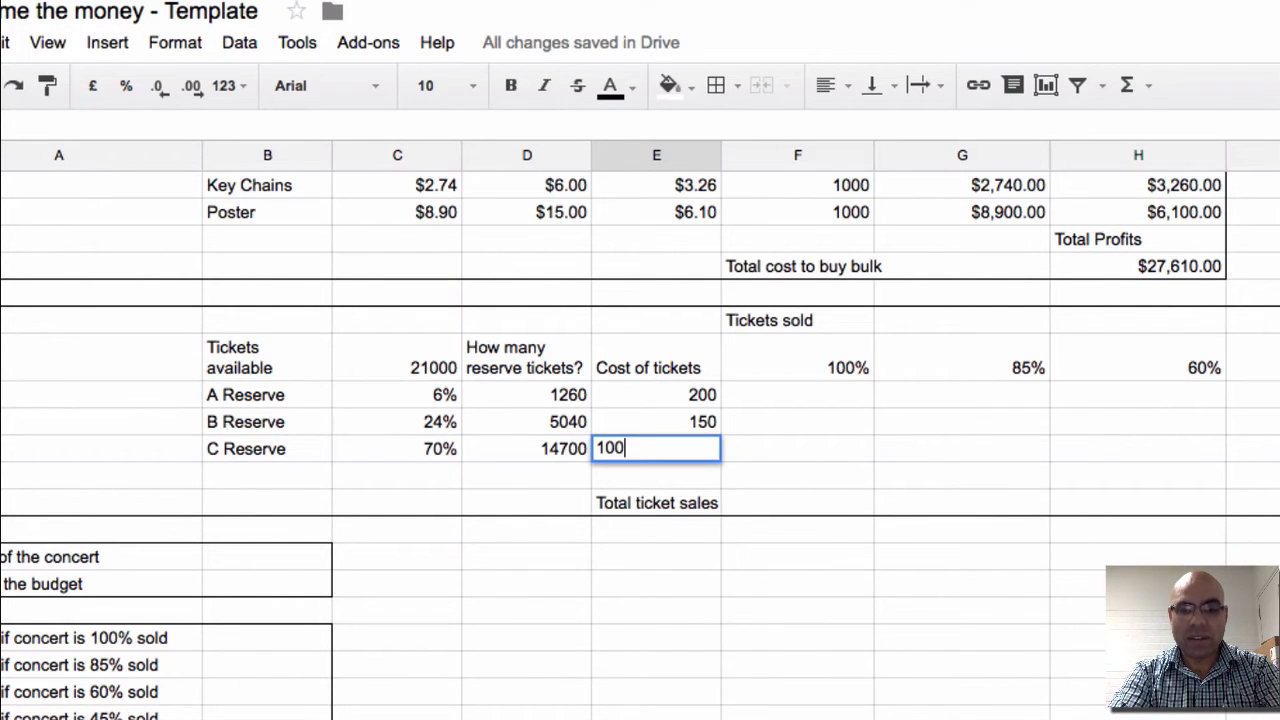
key(Return)
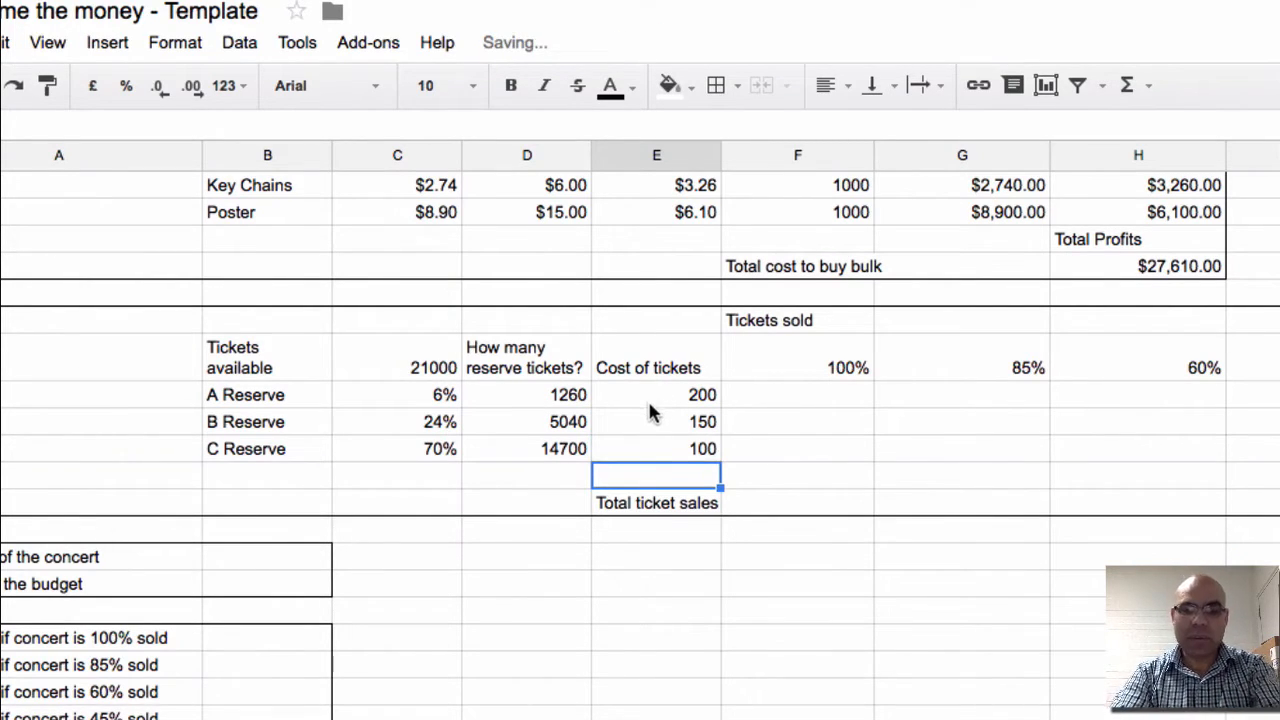
Format the three ticket costs in E16:E18 as Australian Dollar amounts
drag(650, 398, 660, 458)
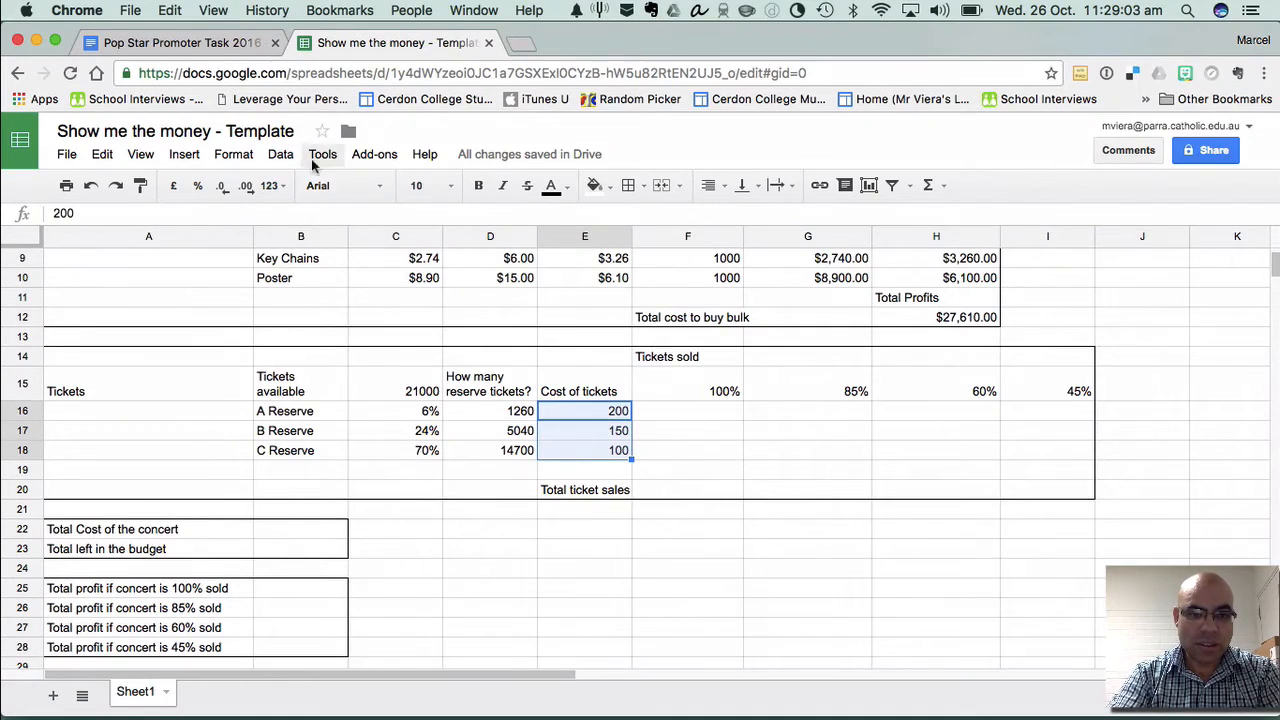
click(271, 185)
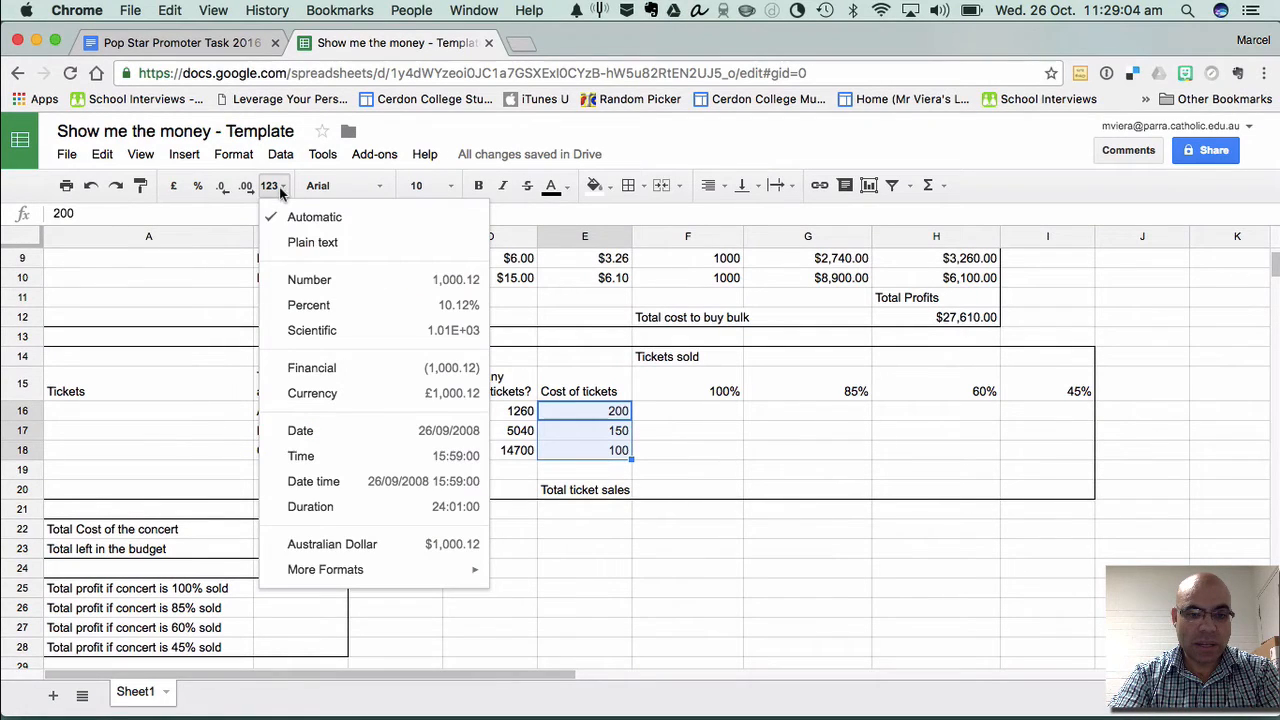
click(313, 544)
click(635, 548)
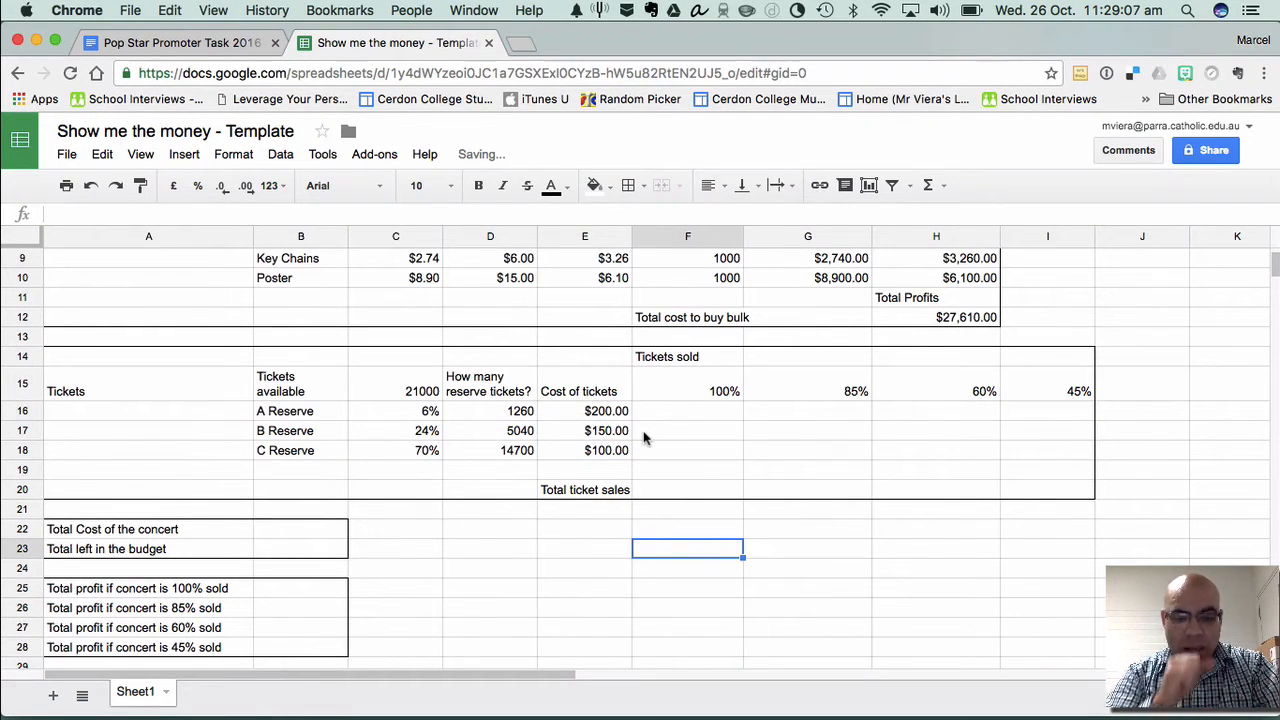
Calculate the A Reserve ticket sales at 100% sold in F16 with the formula =(D16*E16)
click(668, 415)
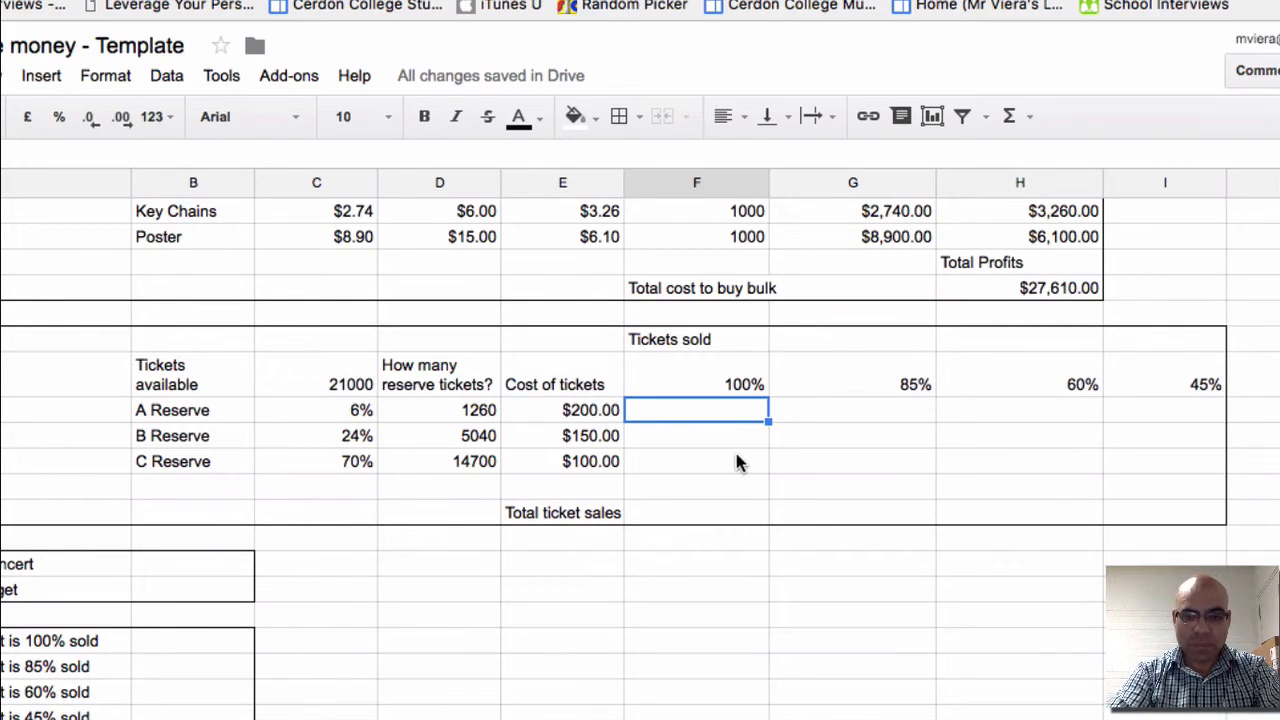
text(=()
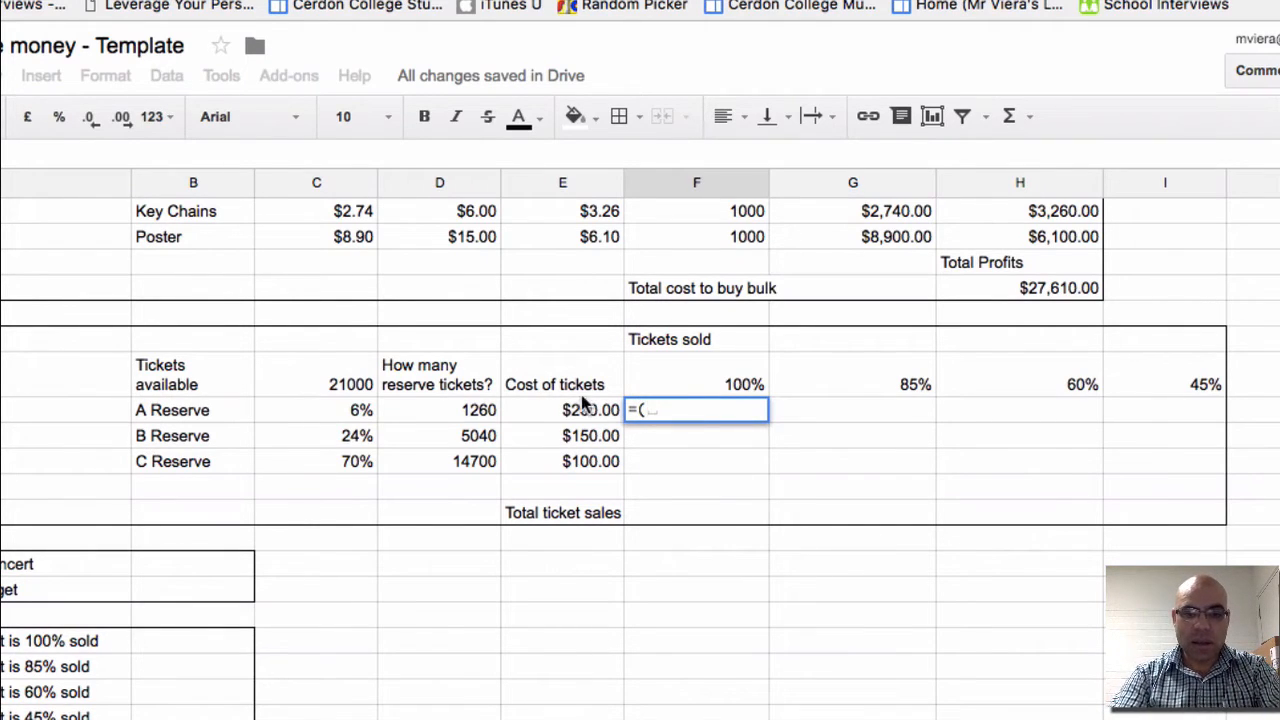
click(476, 420)
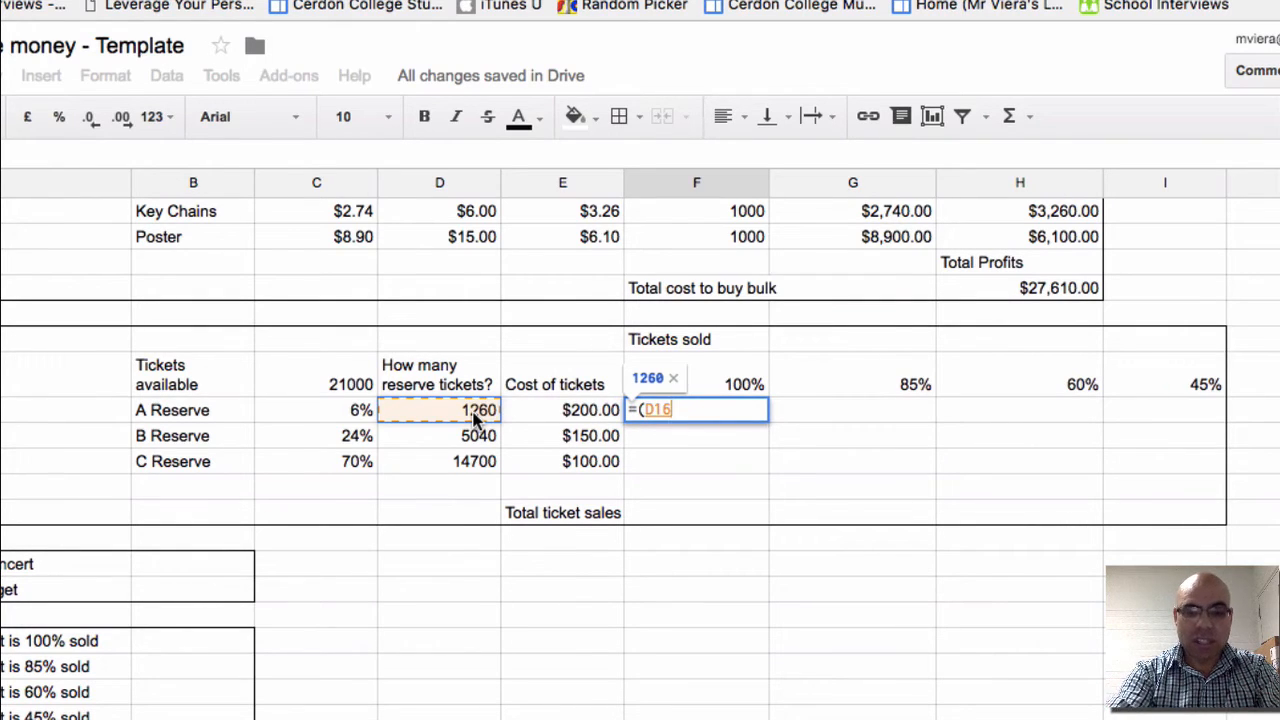
text(*)
click(577, 415)
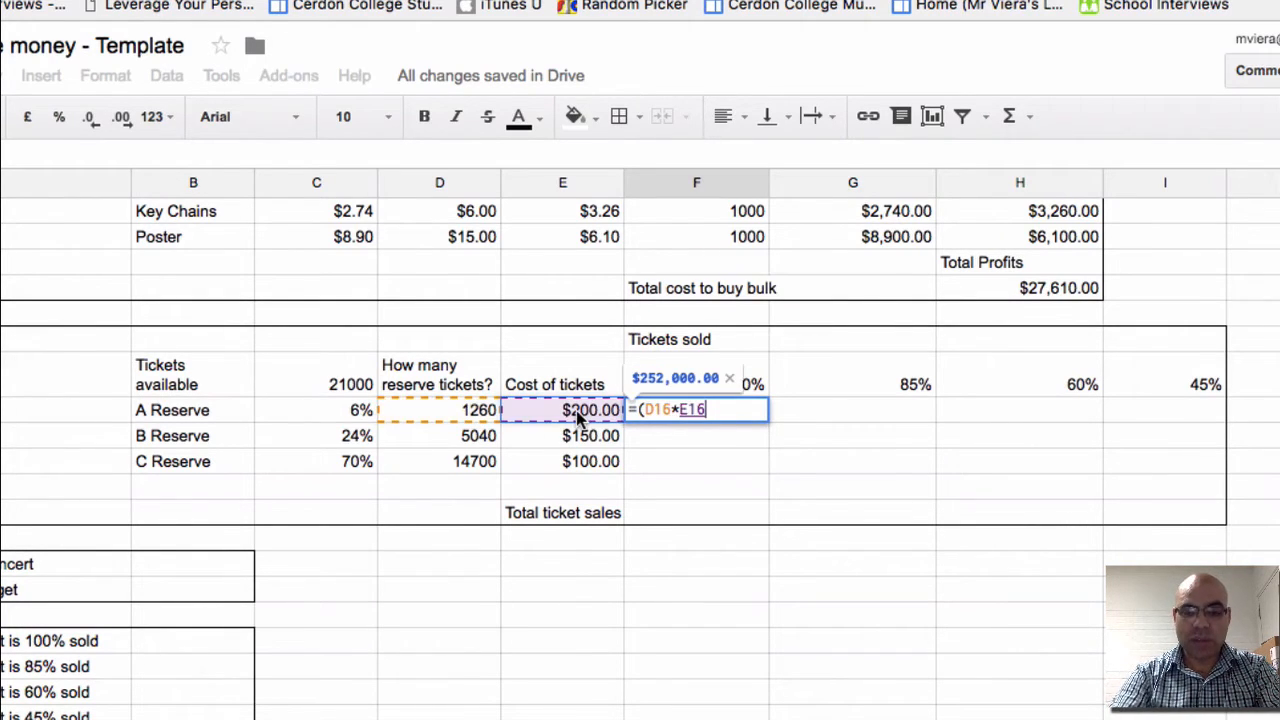
text())
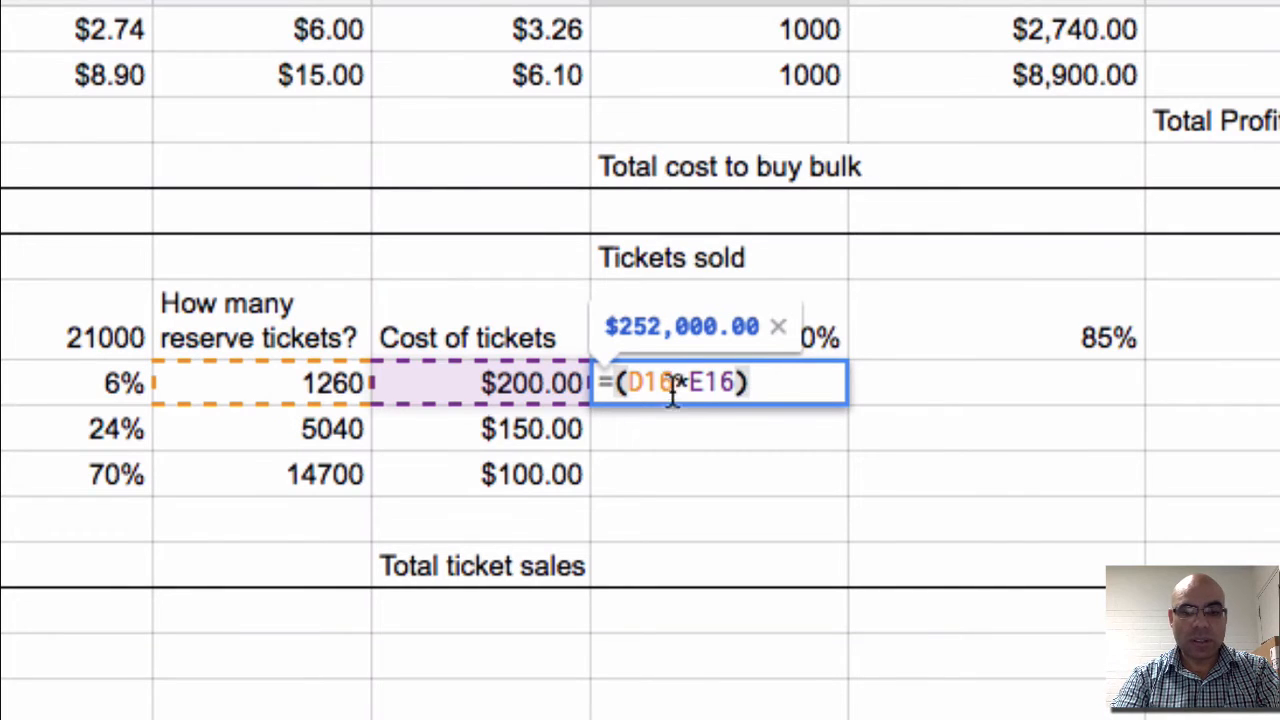
key(Return)
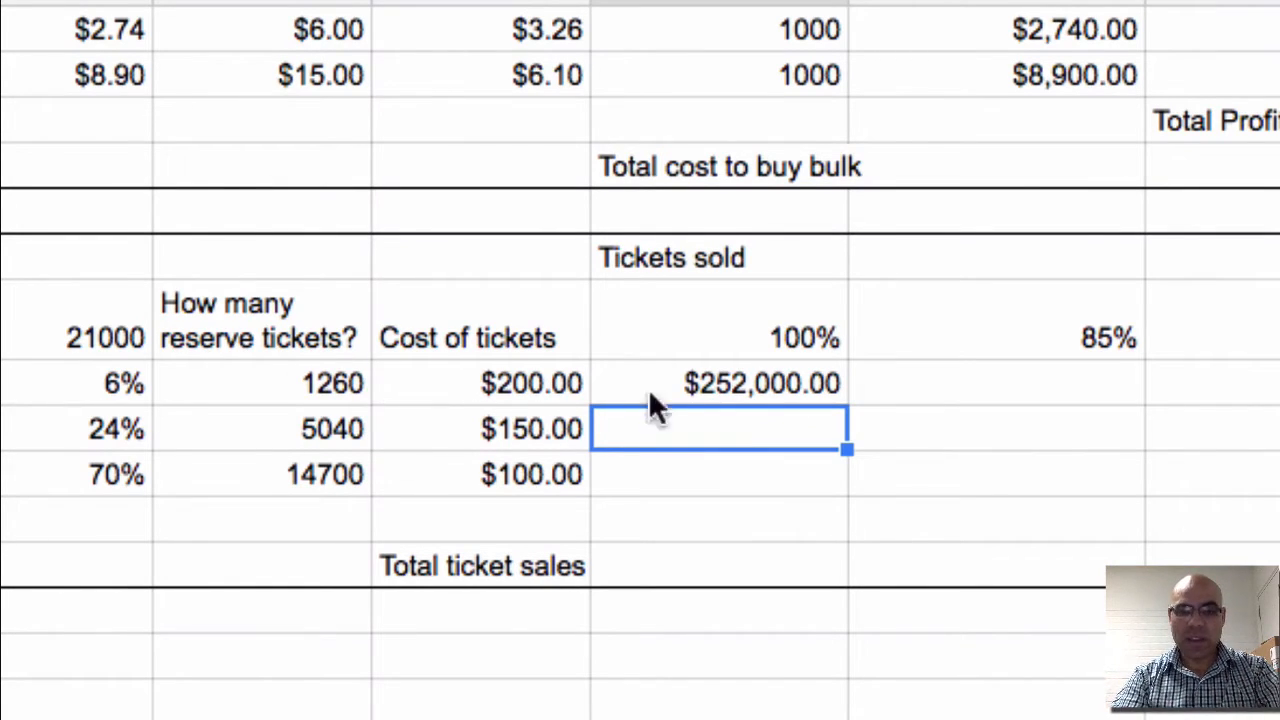
Calculate the B Reserve ticket sales at 100% sold in F17 with the formula =(D17*E17)
click(327, 429)
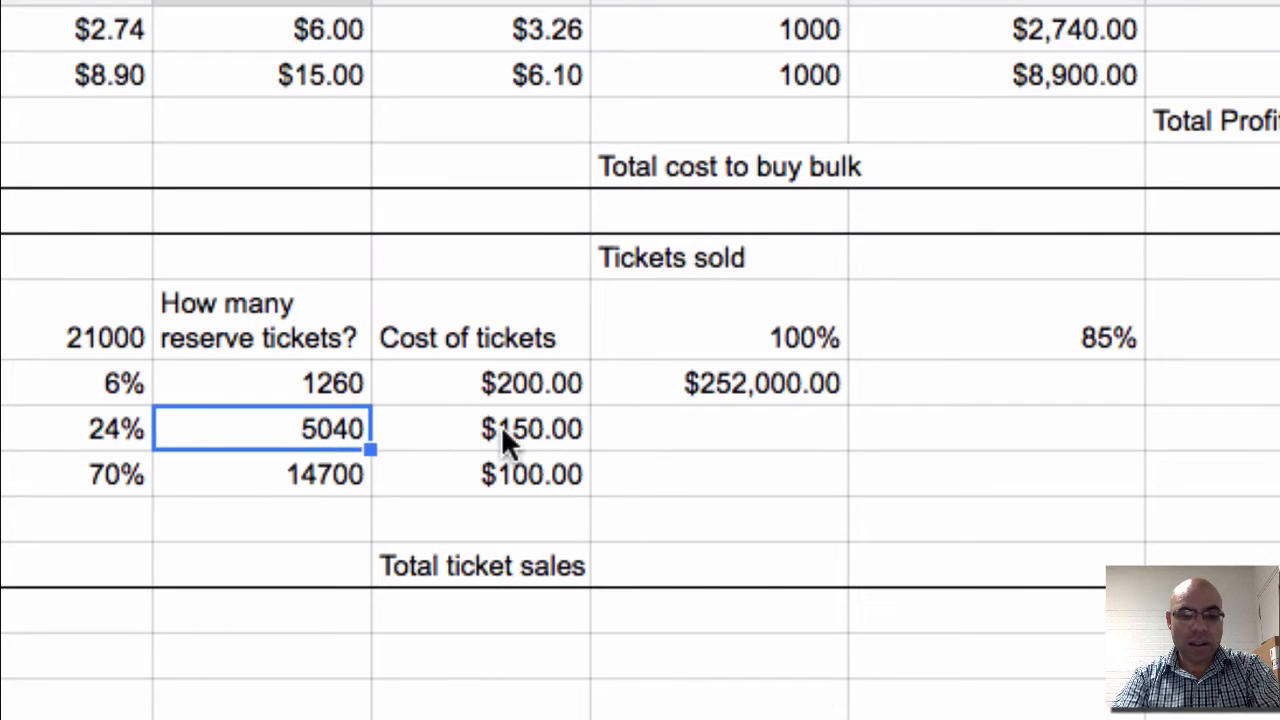
click(560, 429)
click(720, 430)
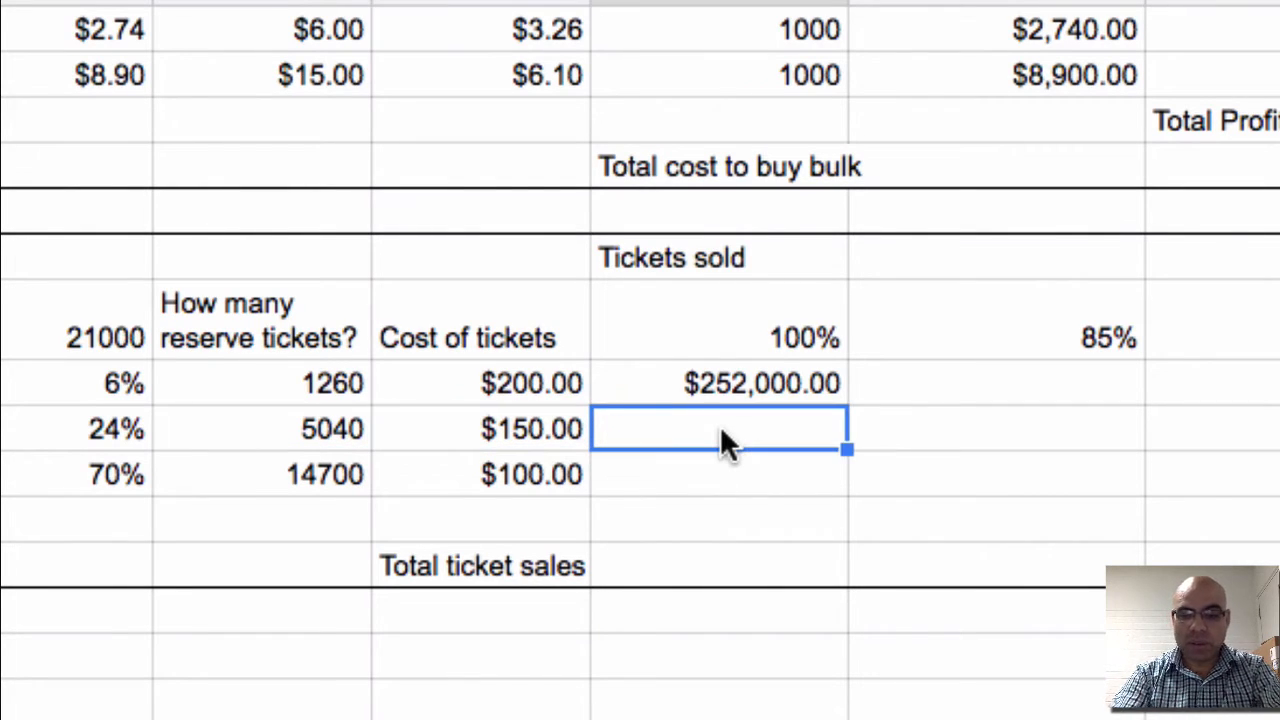
text(=()
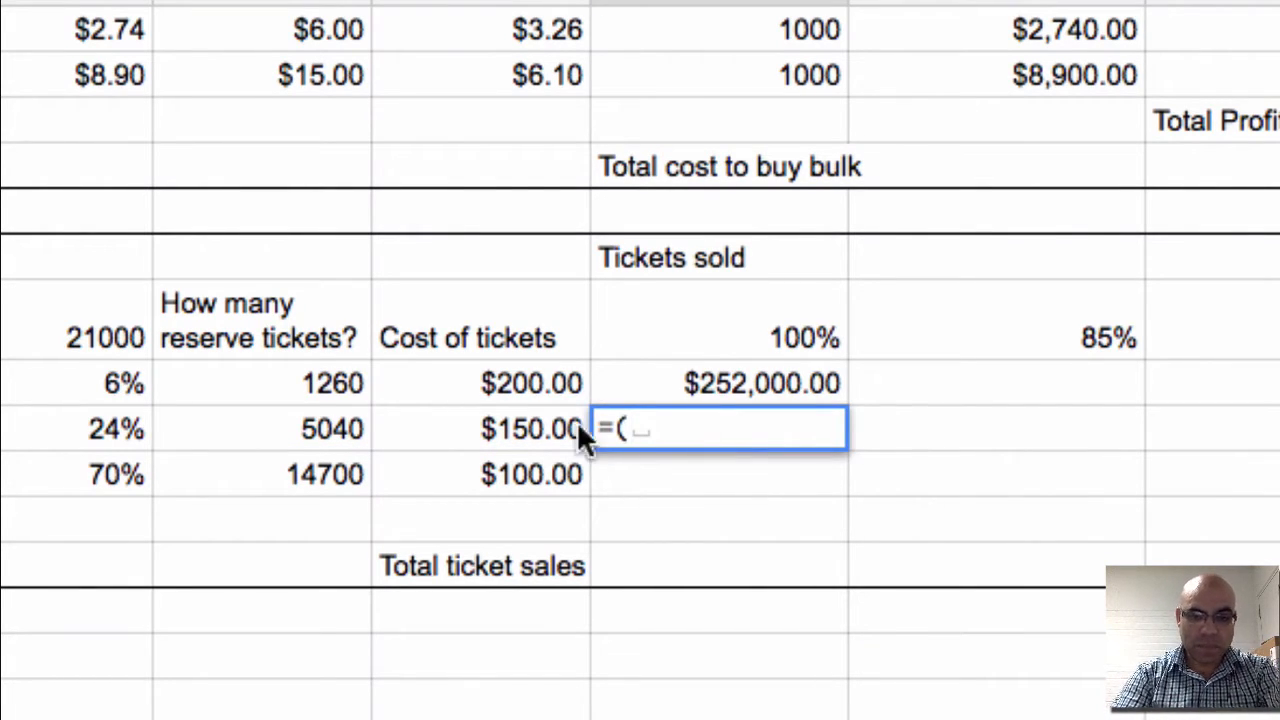
click(268, 434)
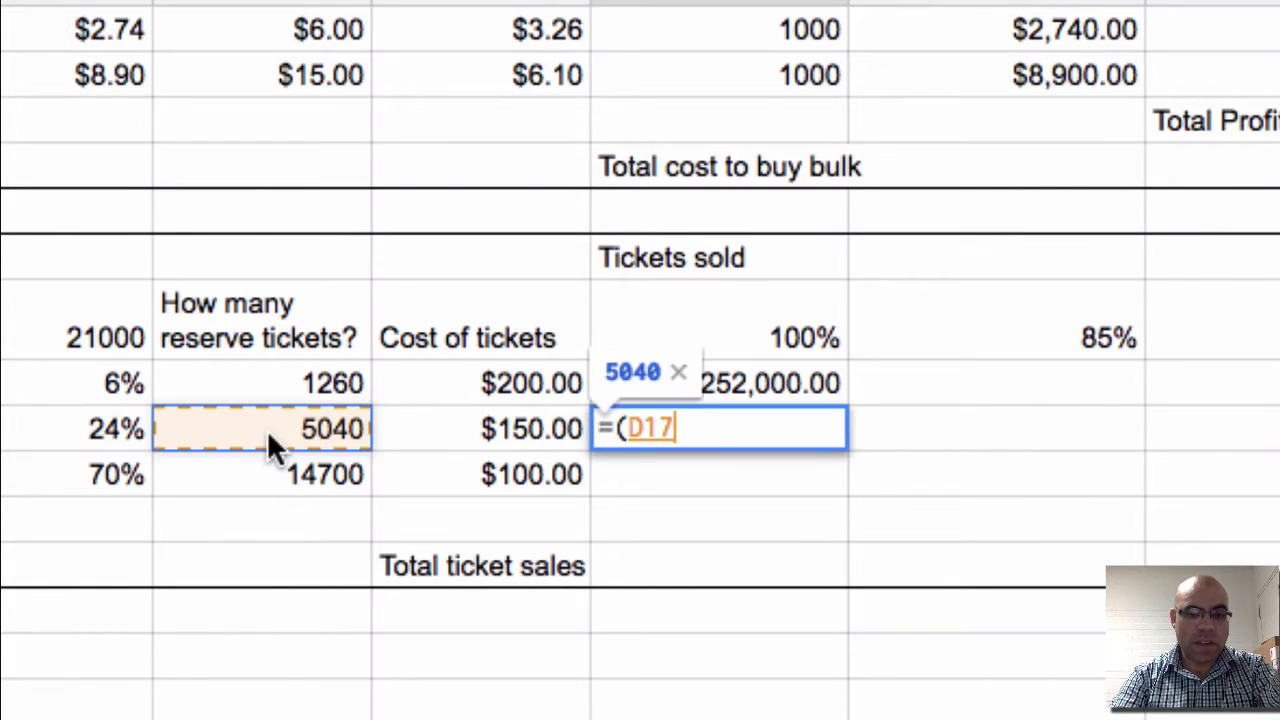
text(*)
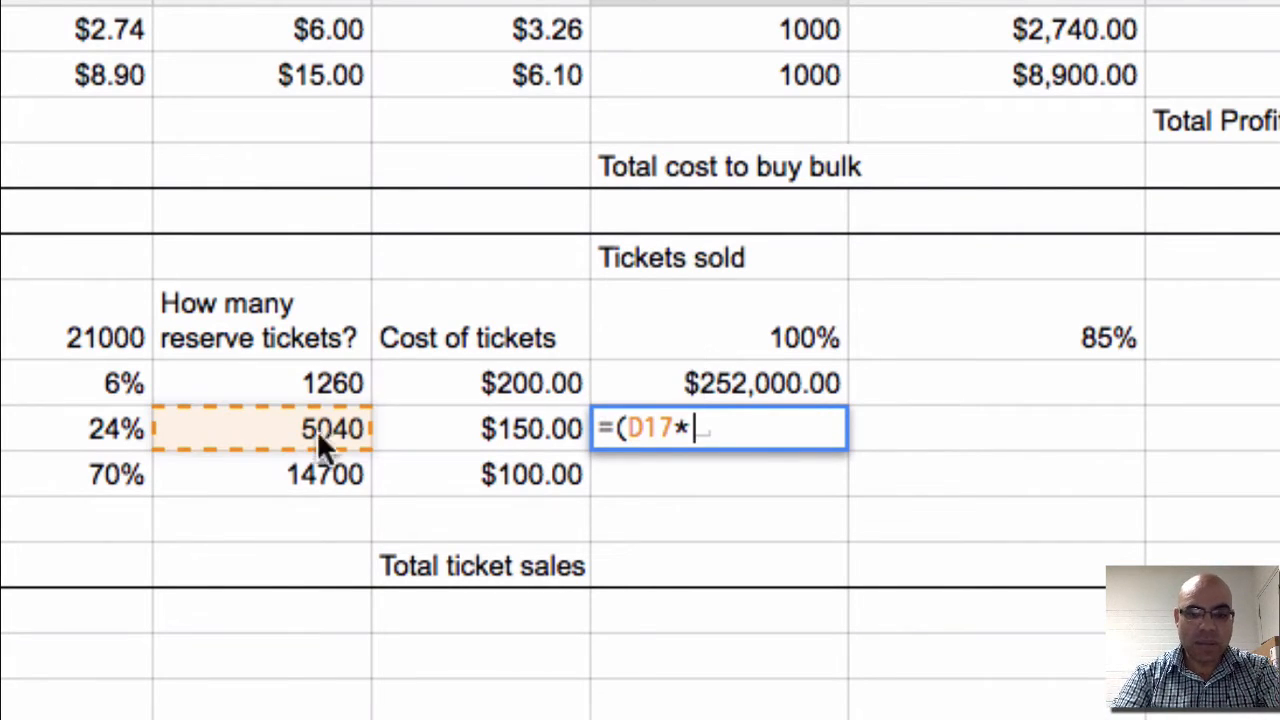
click(464, 424)
text())
key(Return)
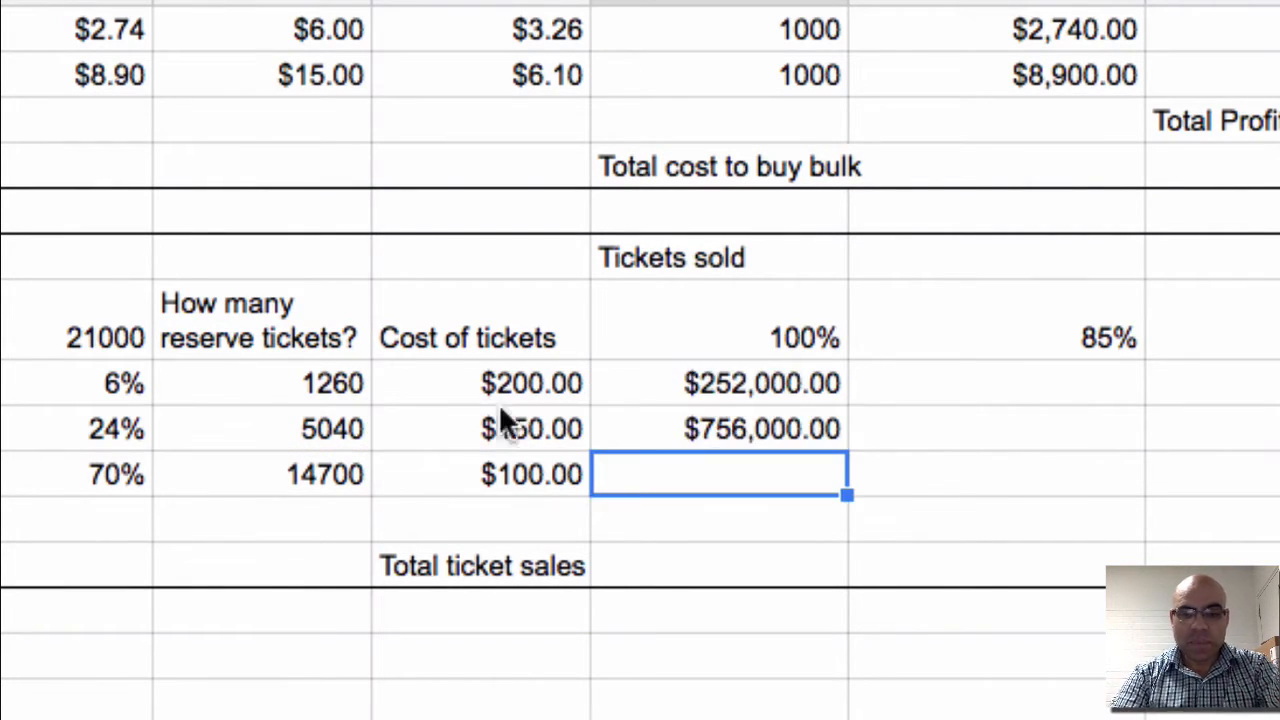
Fill the B Reserve sales formula from F17 down to F18 for the C Reserve tickets
click(772, 423)
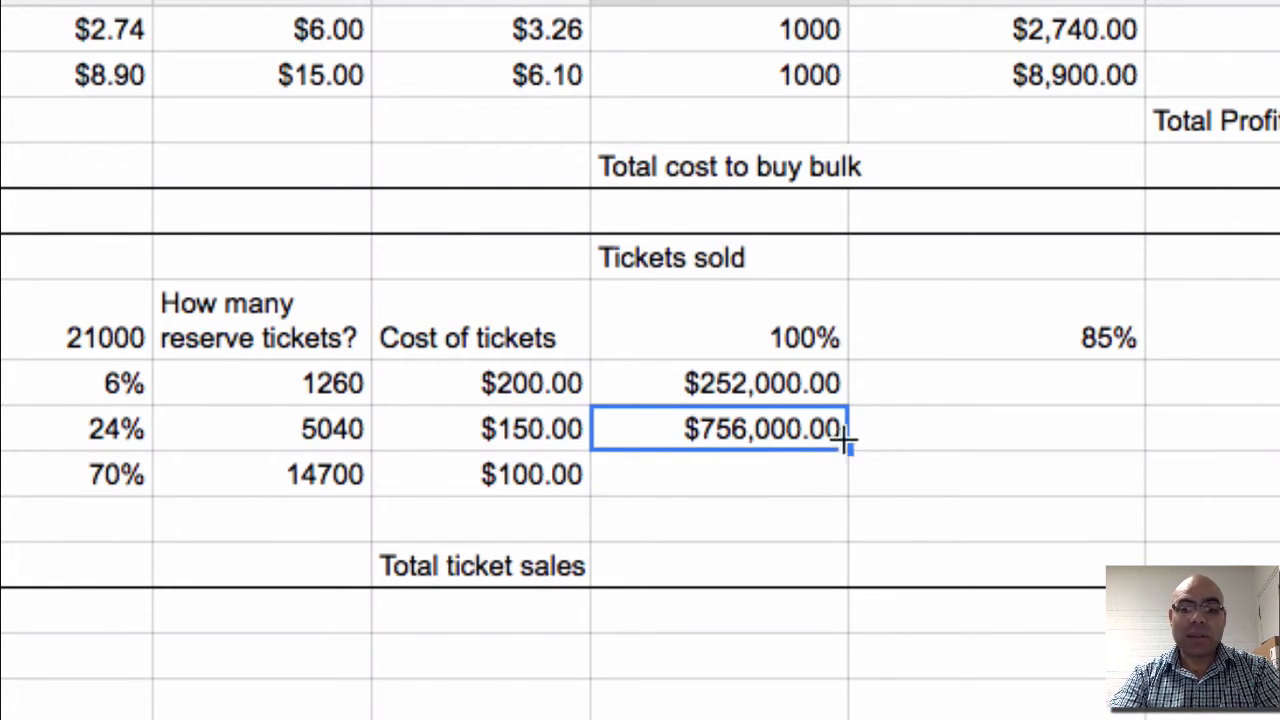
drag(846, 450, 834, 474)
click(765, 507)
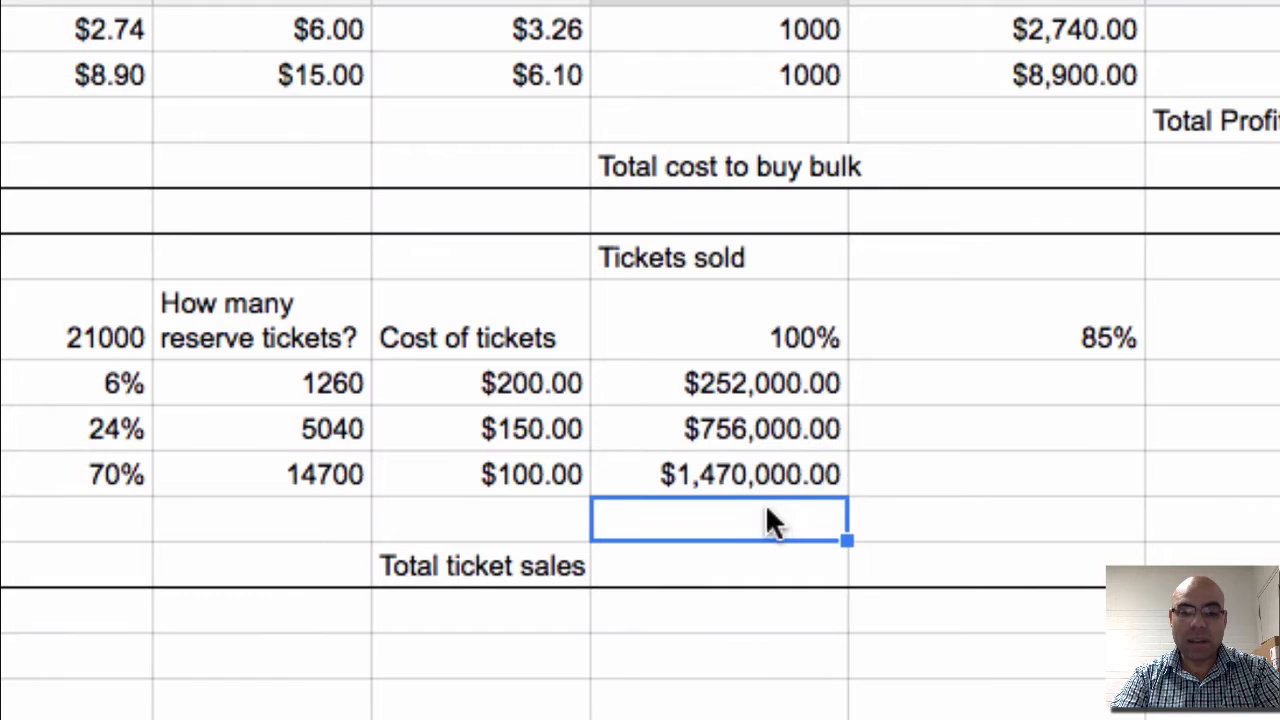
Total the ticket sales at 100% sold in F20 with the formula =sum(F16:F18)
click(759, 380)
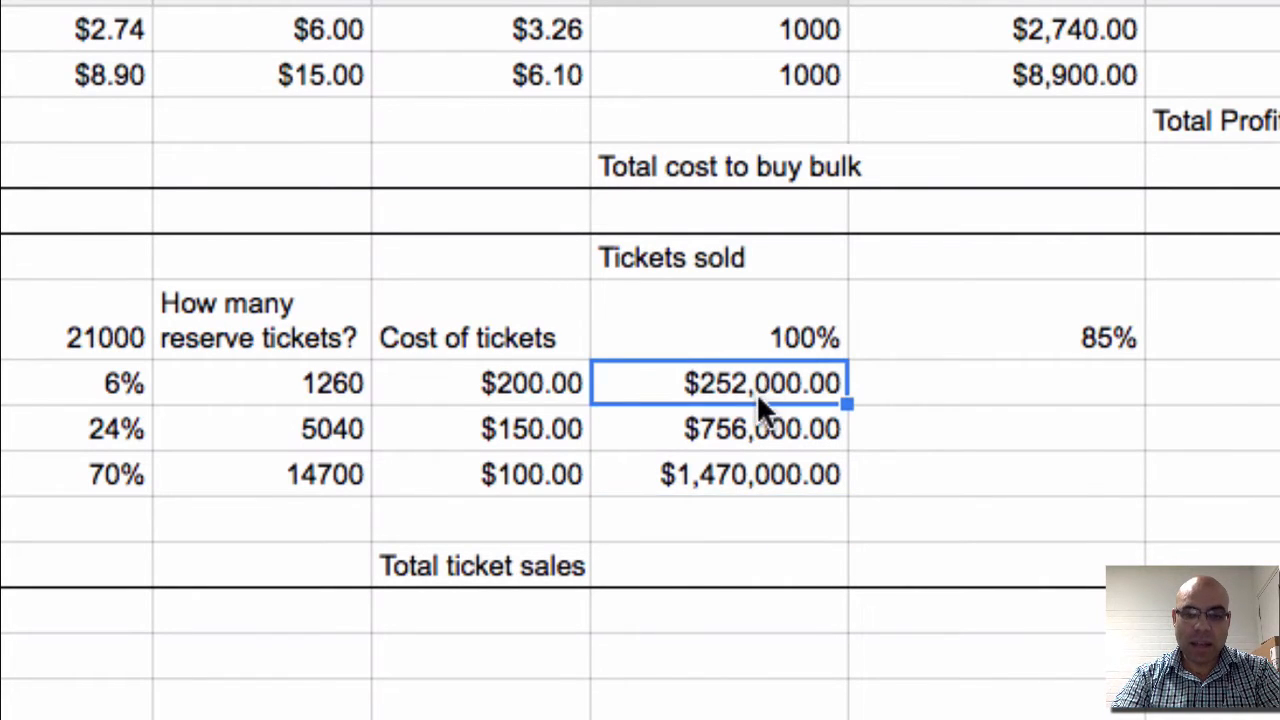
click(757, 433)
click(757, 478)
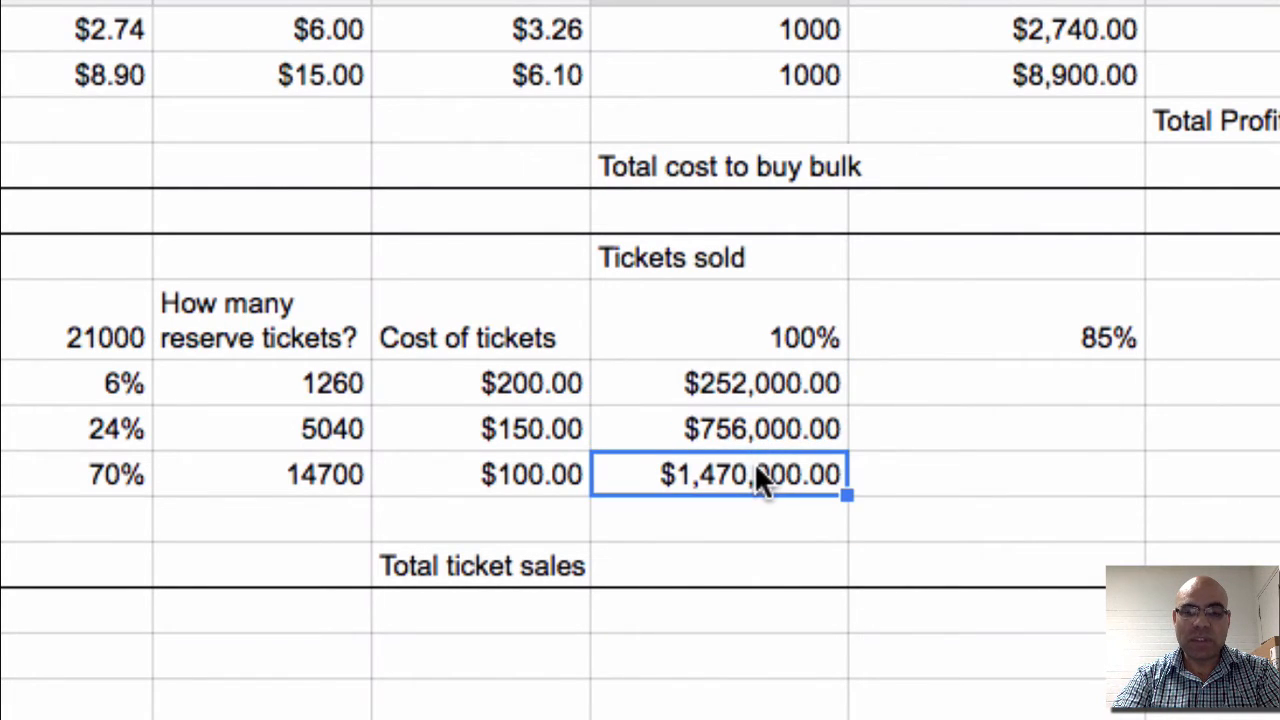
click(713, 565)
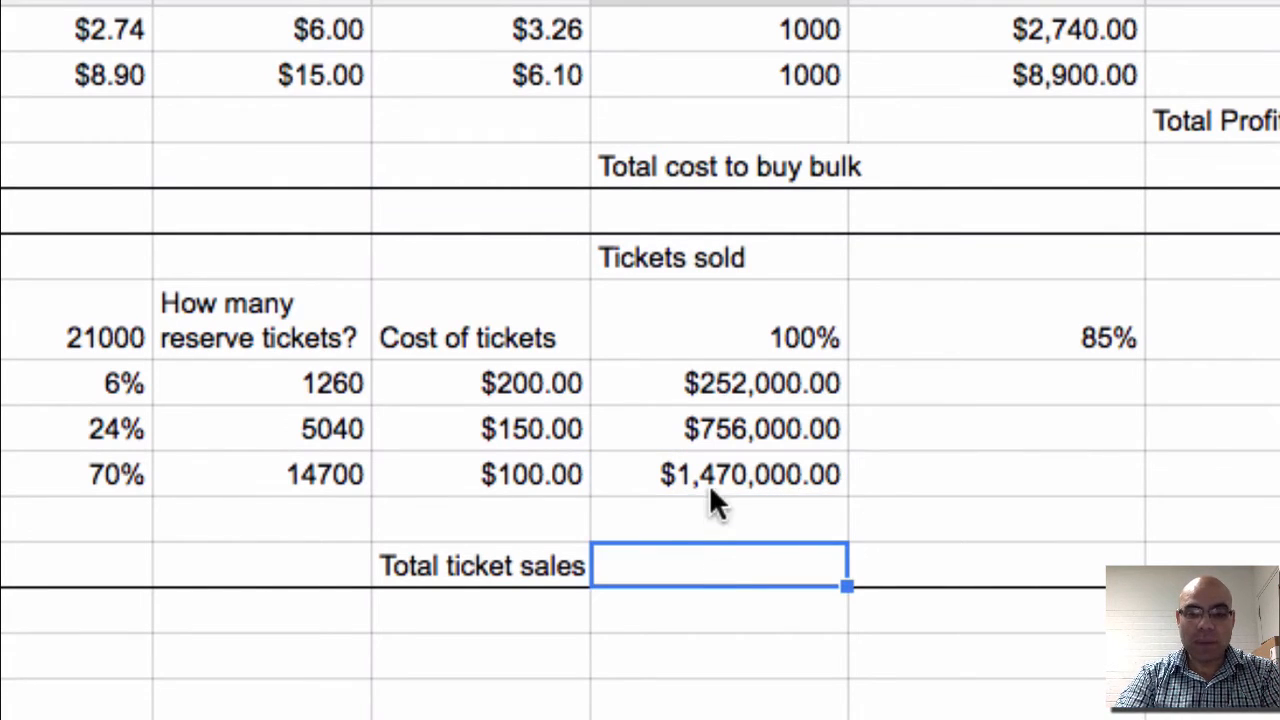
text(=)
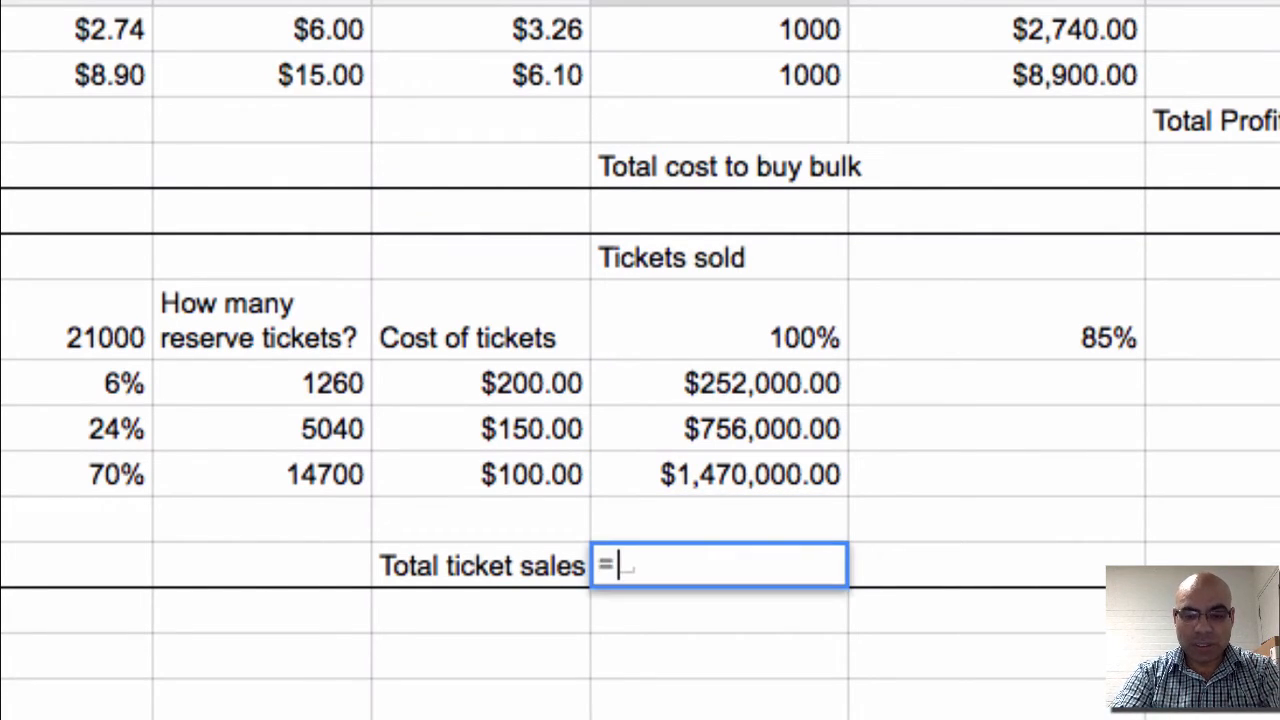
text(s)
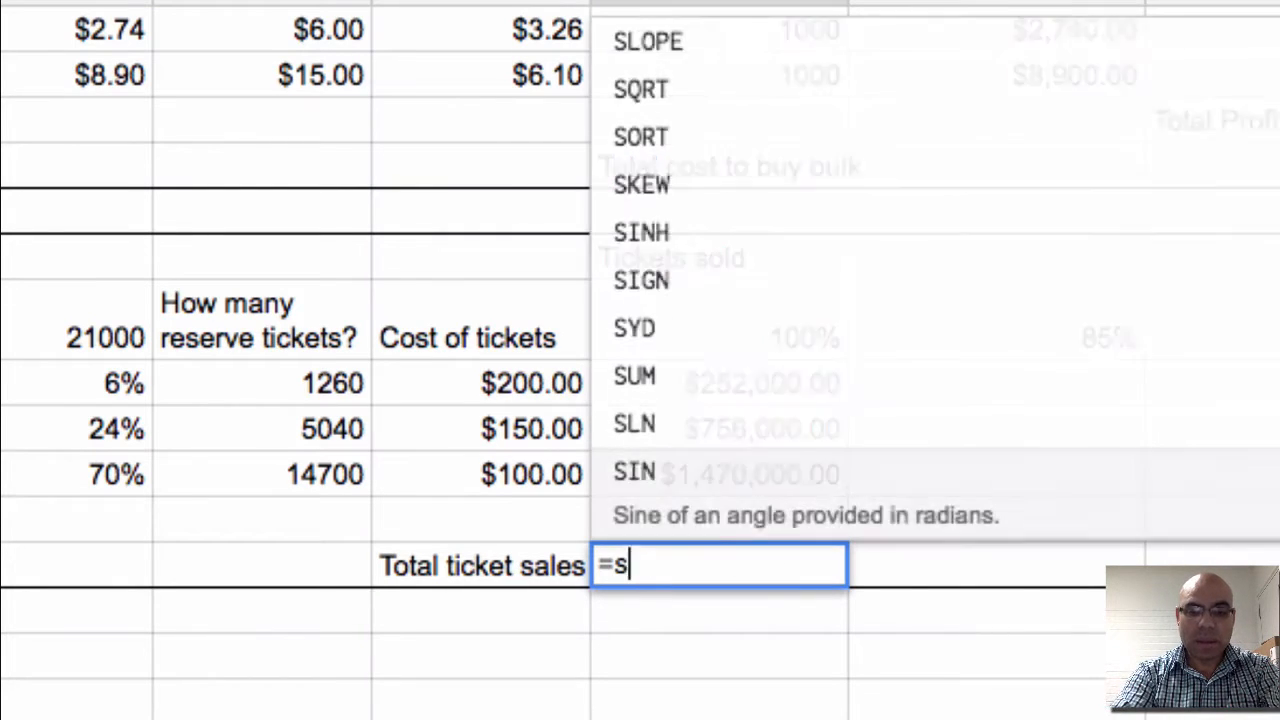
text(um()
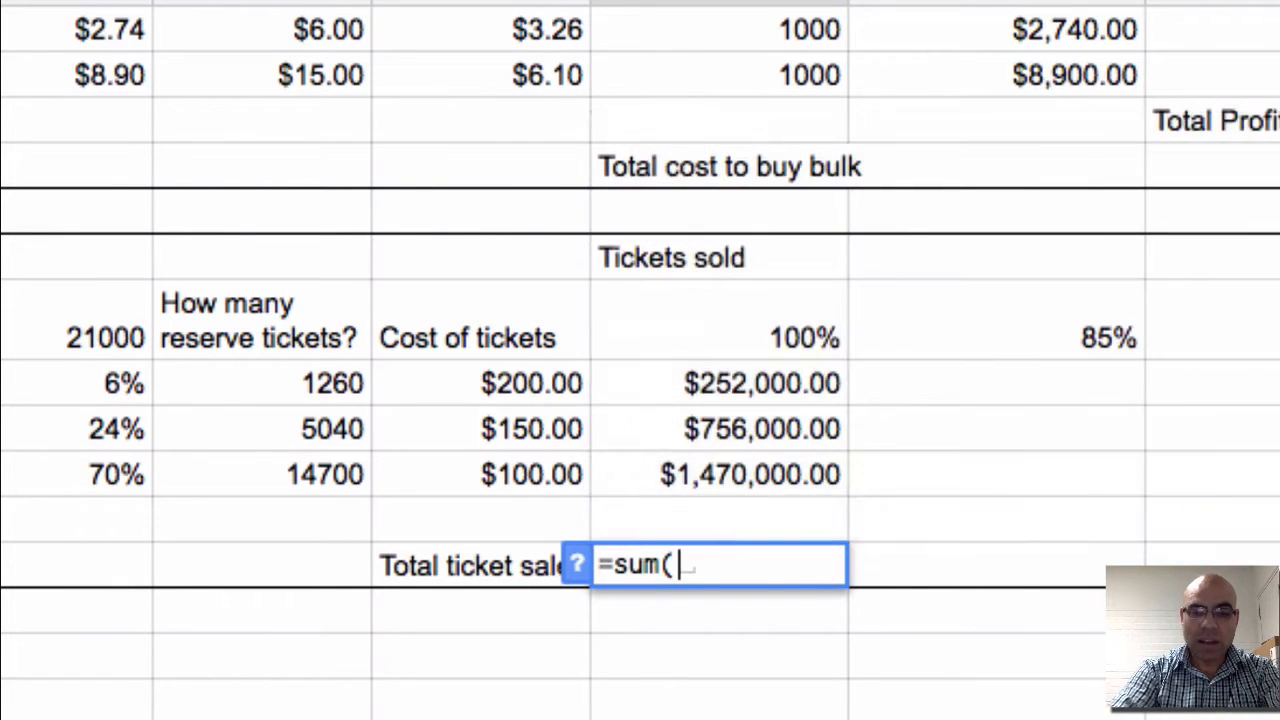
drag(711, 373, 711, 456)
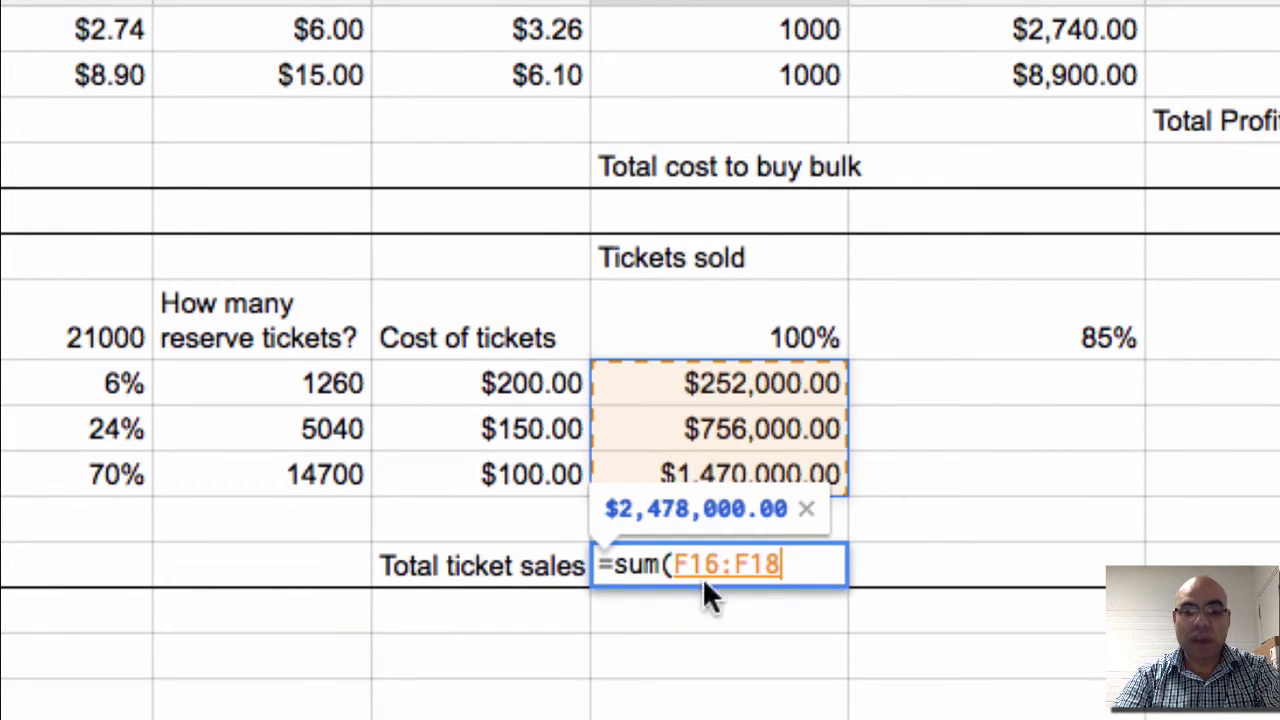
text())
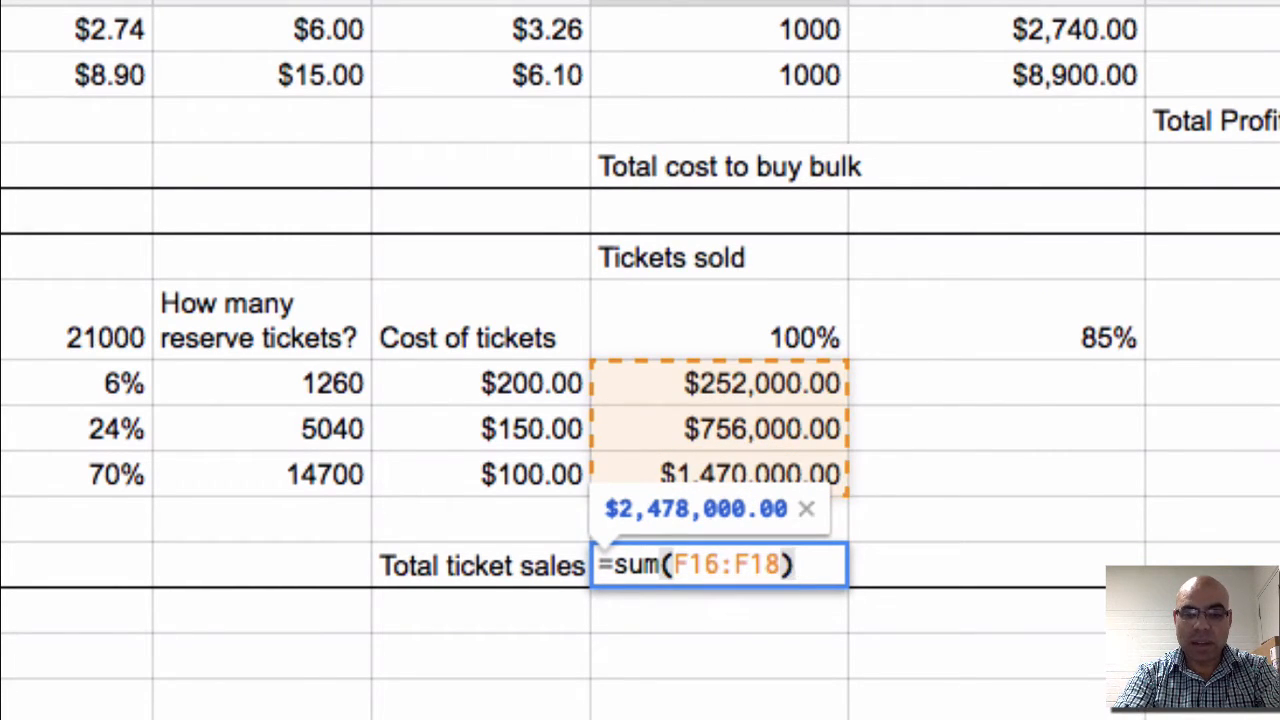
key(Return)
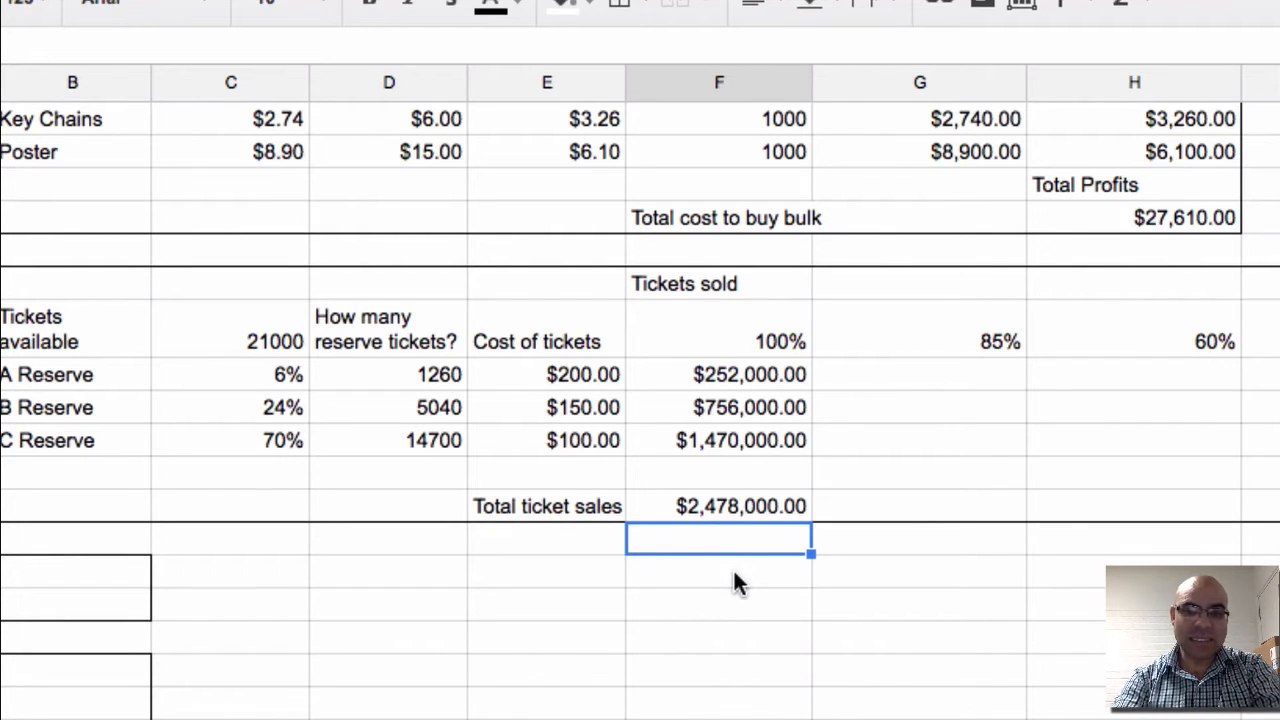
click(733, 570)
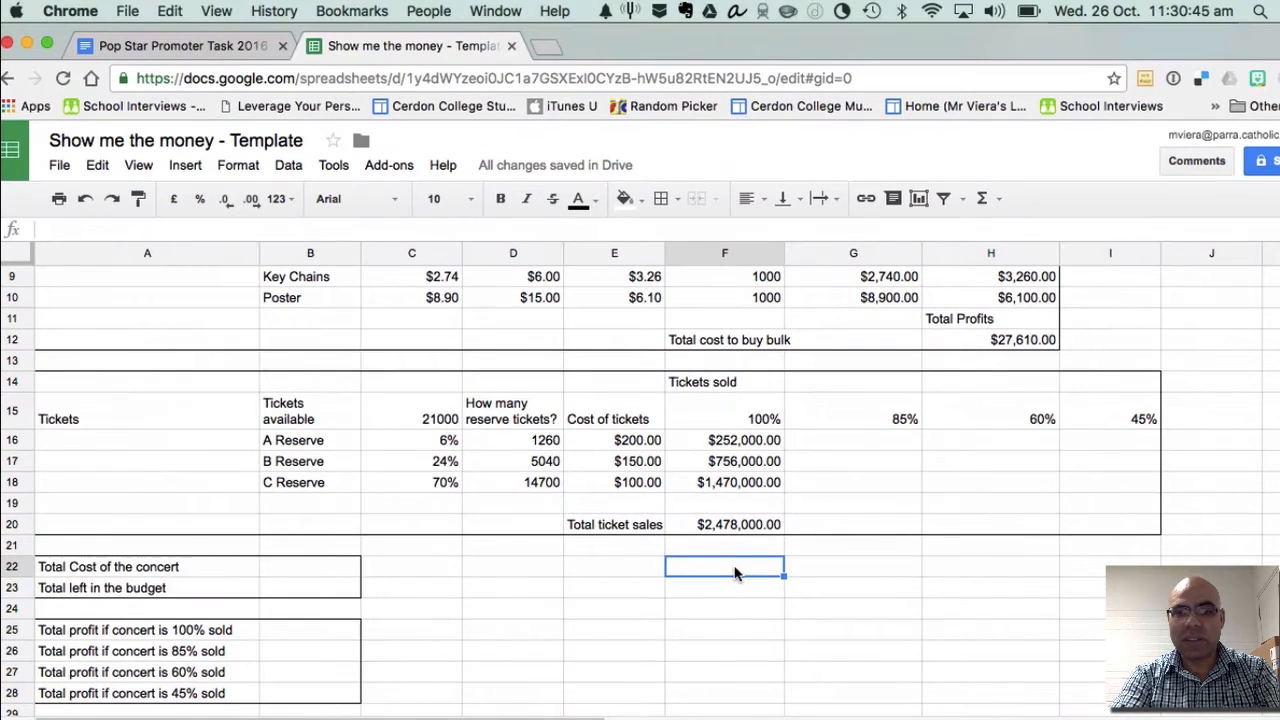
click(874, 440)
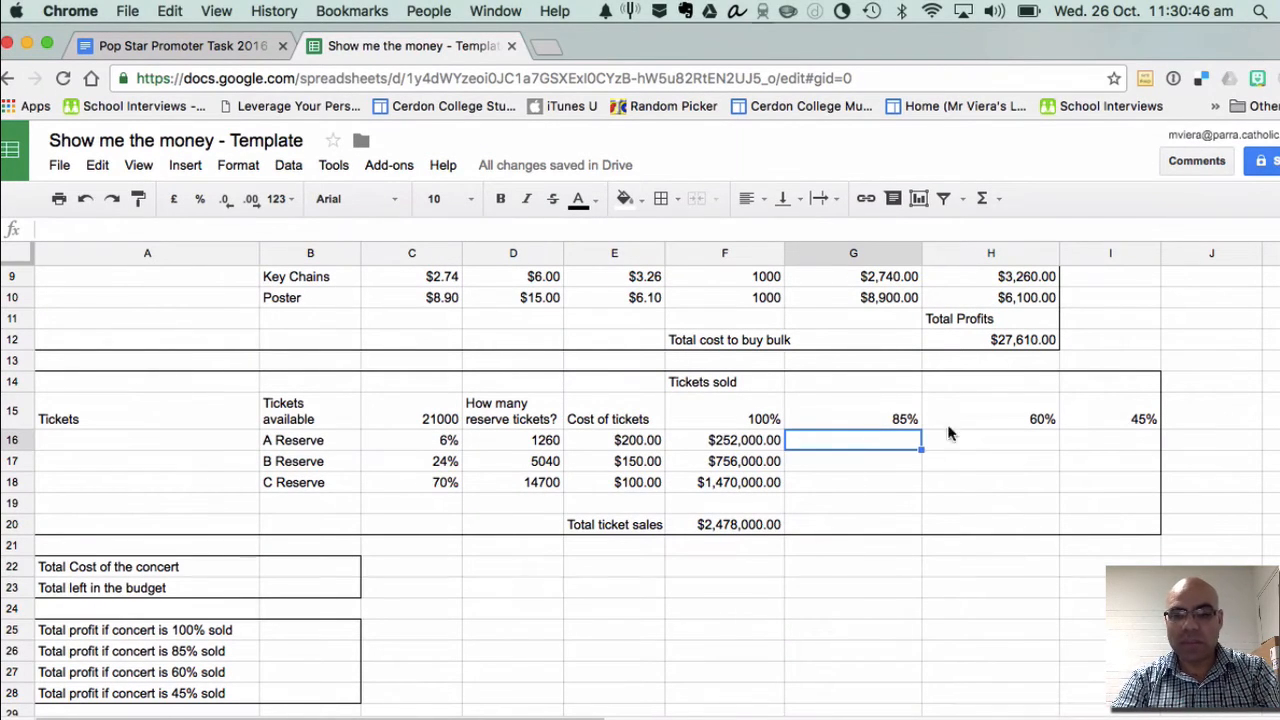
click(1015, 427)
click(1115, 418)
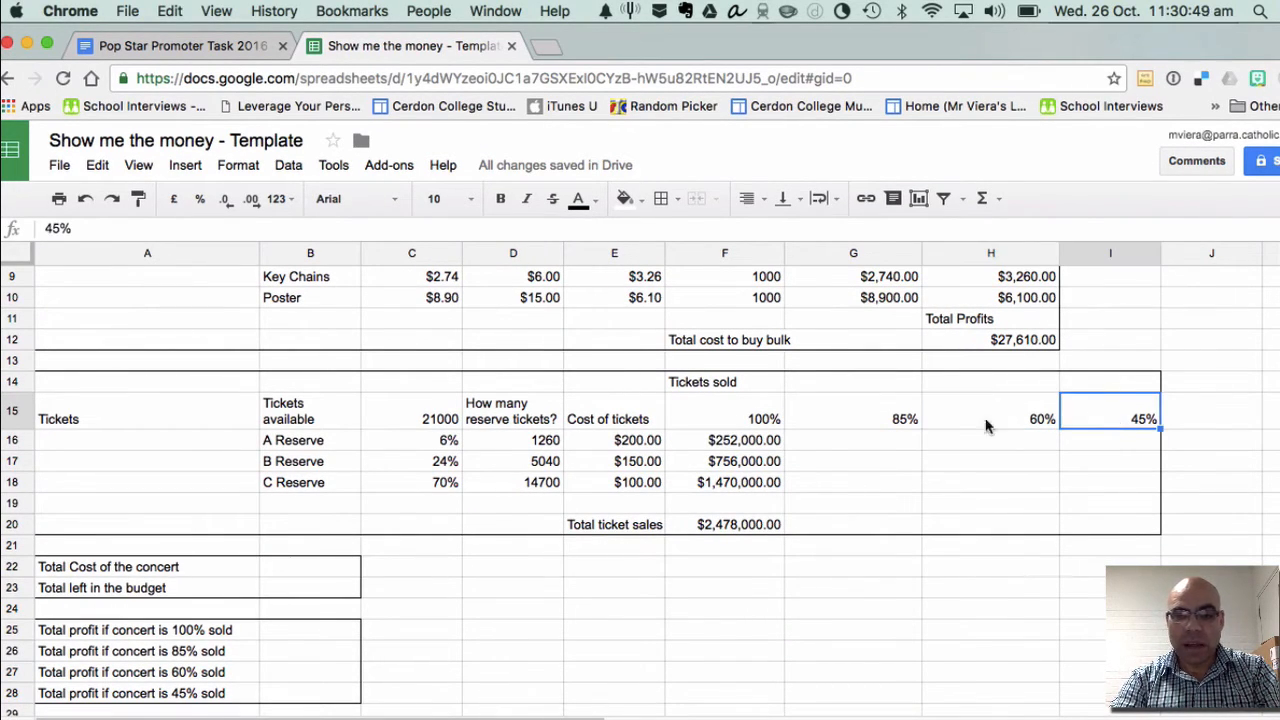
click(828, 458)
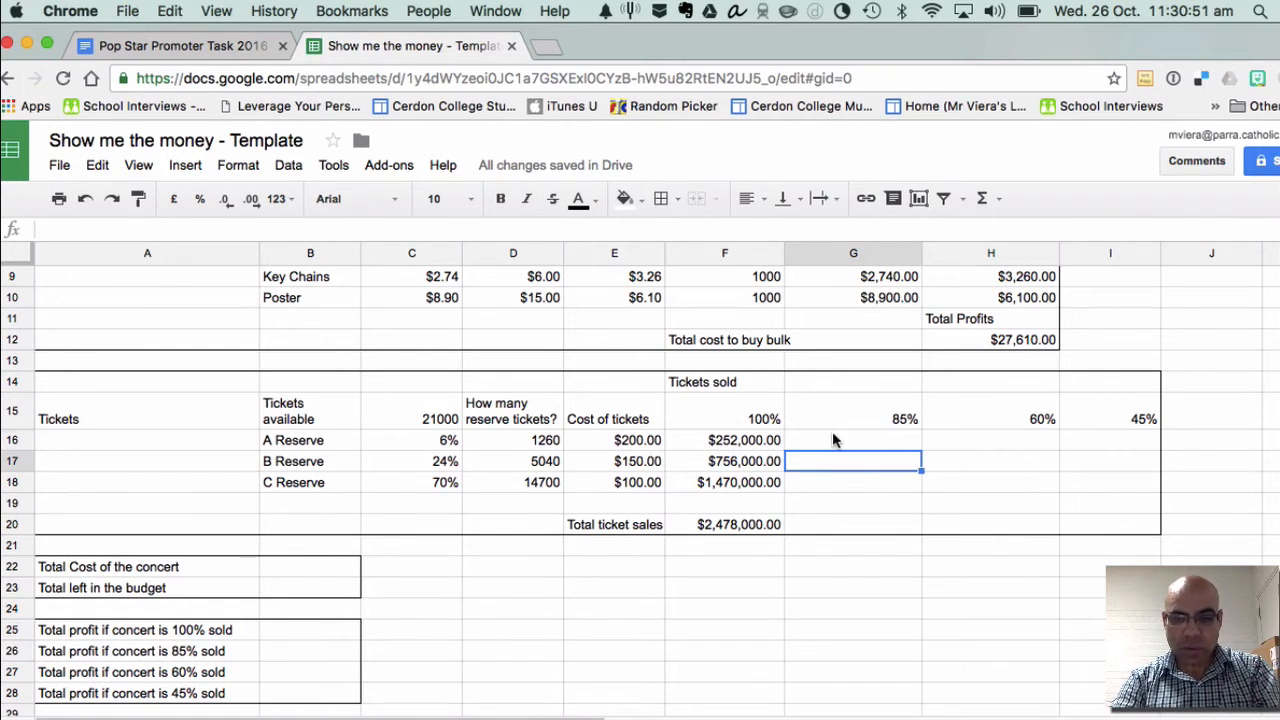
Calculate the A Reserve ticket sales at 85% sold in G16 with the formula =(F16*G15)
click(834, 440)
scroll(688, 517, right, 3)
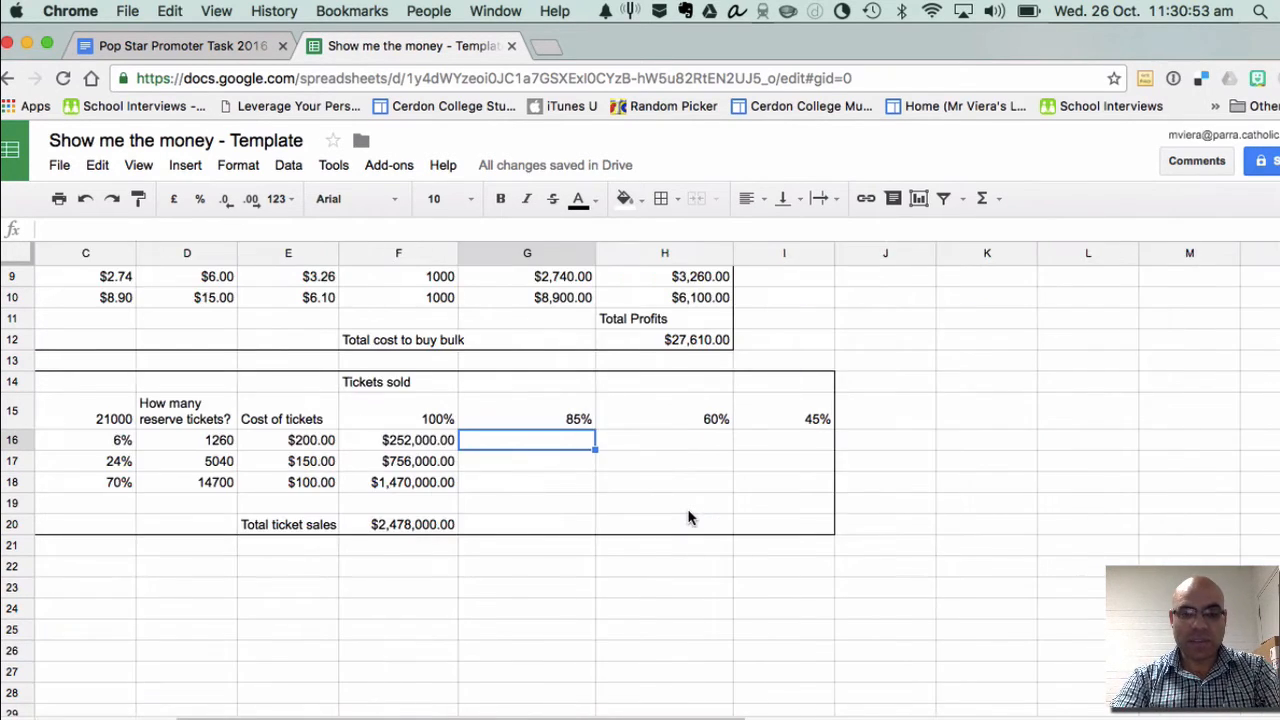
scroll(688, 517, left, 3)
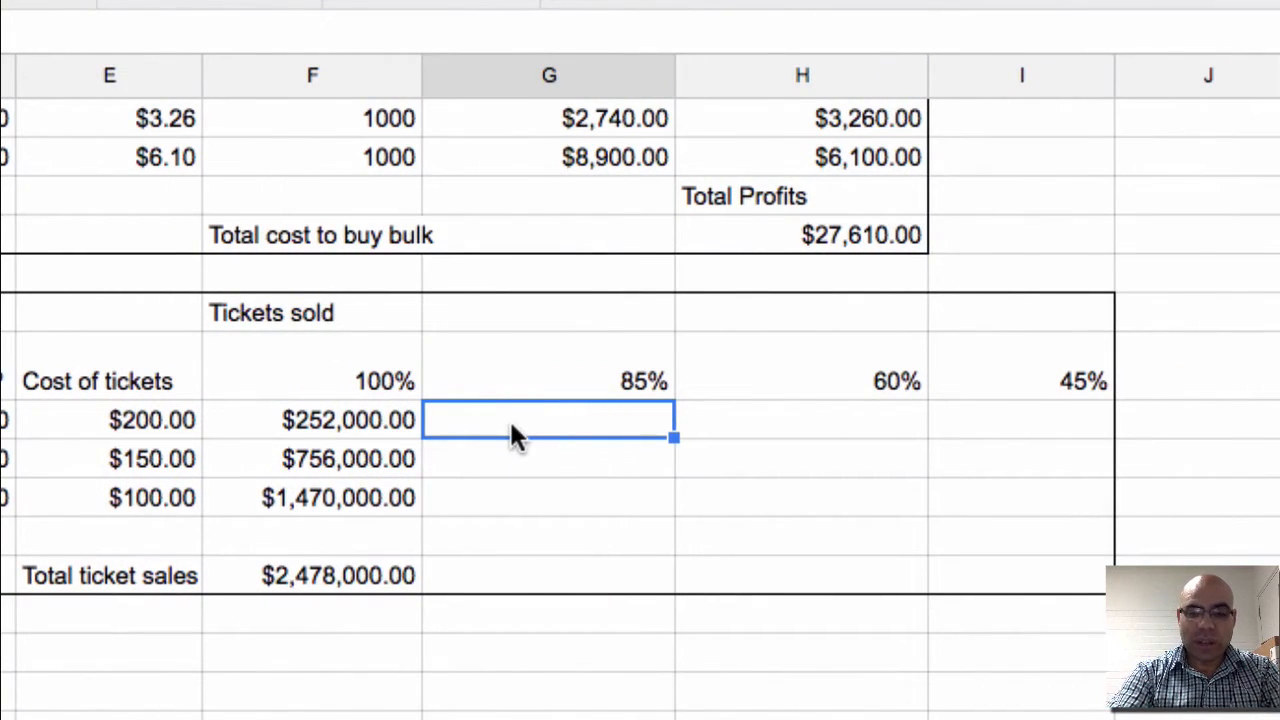
text(=()
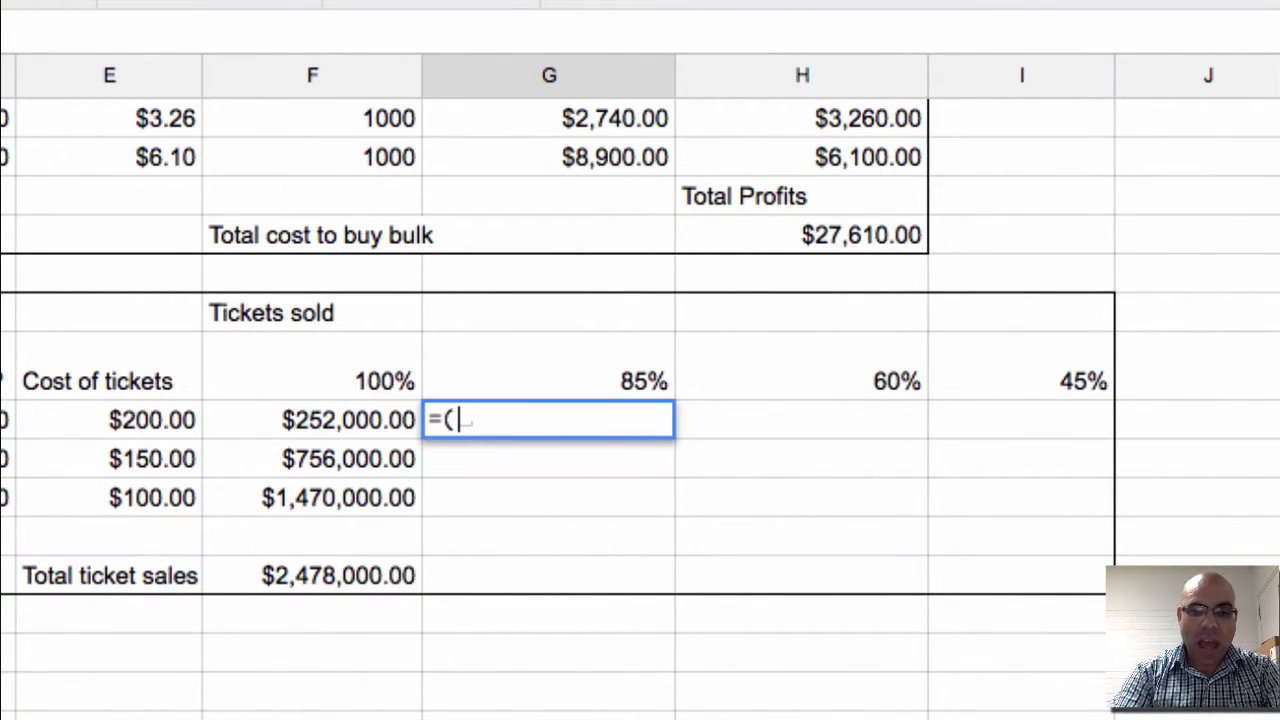
click(309, 420)
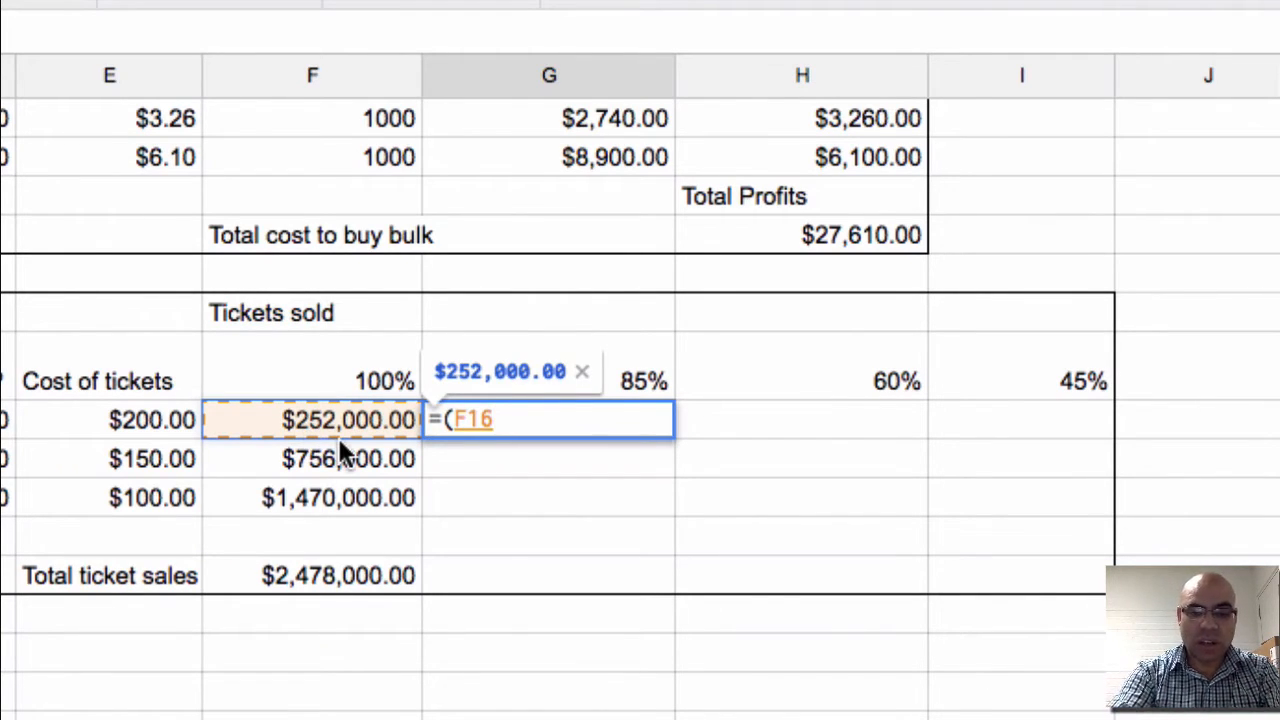
text(*)
click(583, 392)
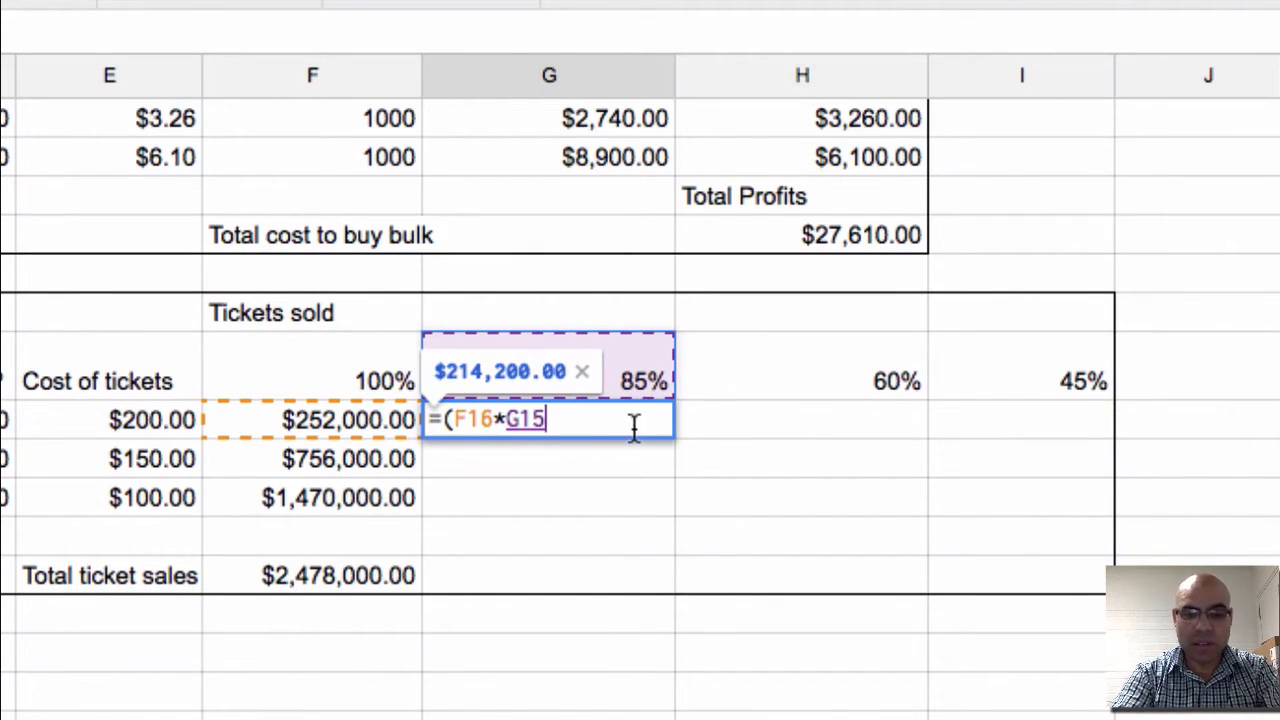
text())
key(Return)
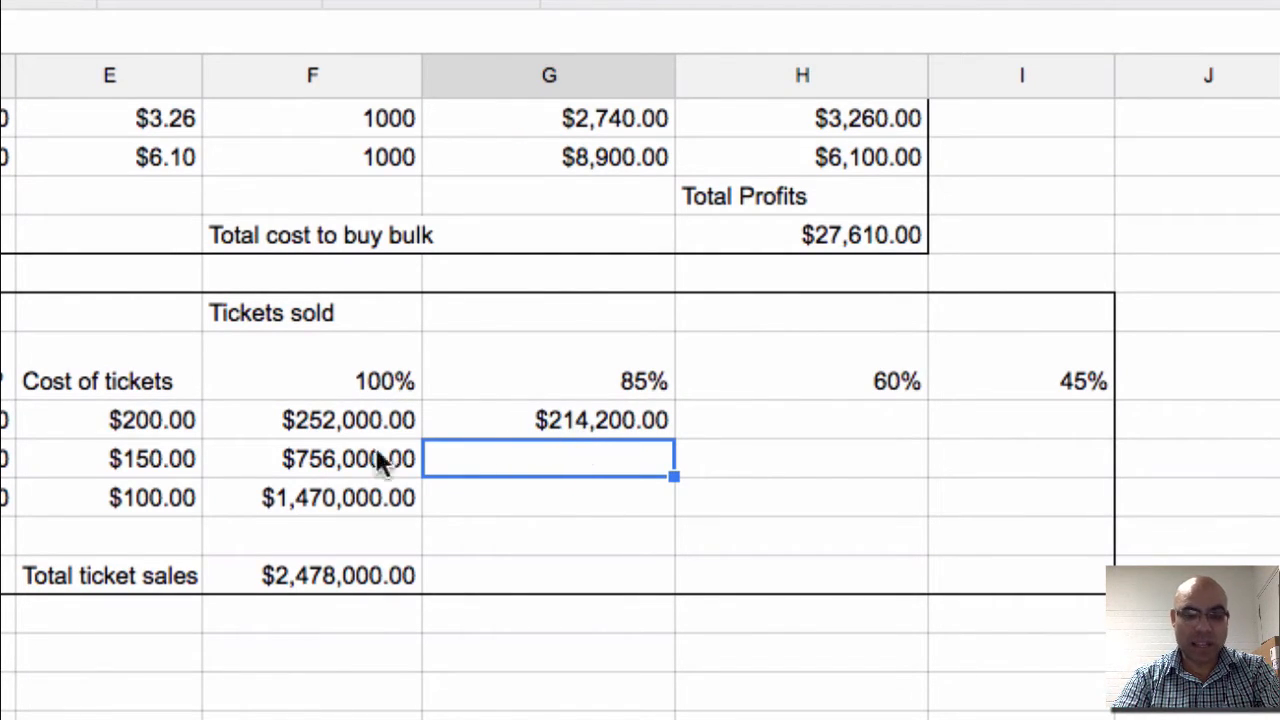
Calculate the B Reserve ticket sales at 85% sold in G17 with the formula =(F17*G15)
text(=)
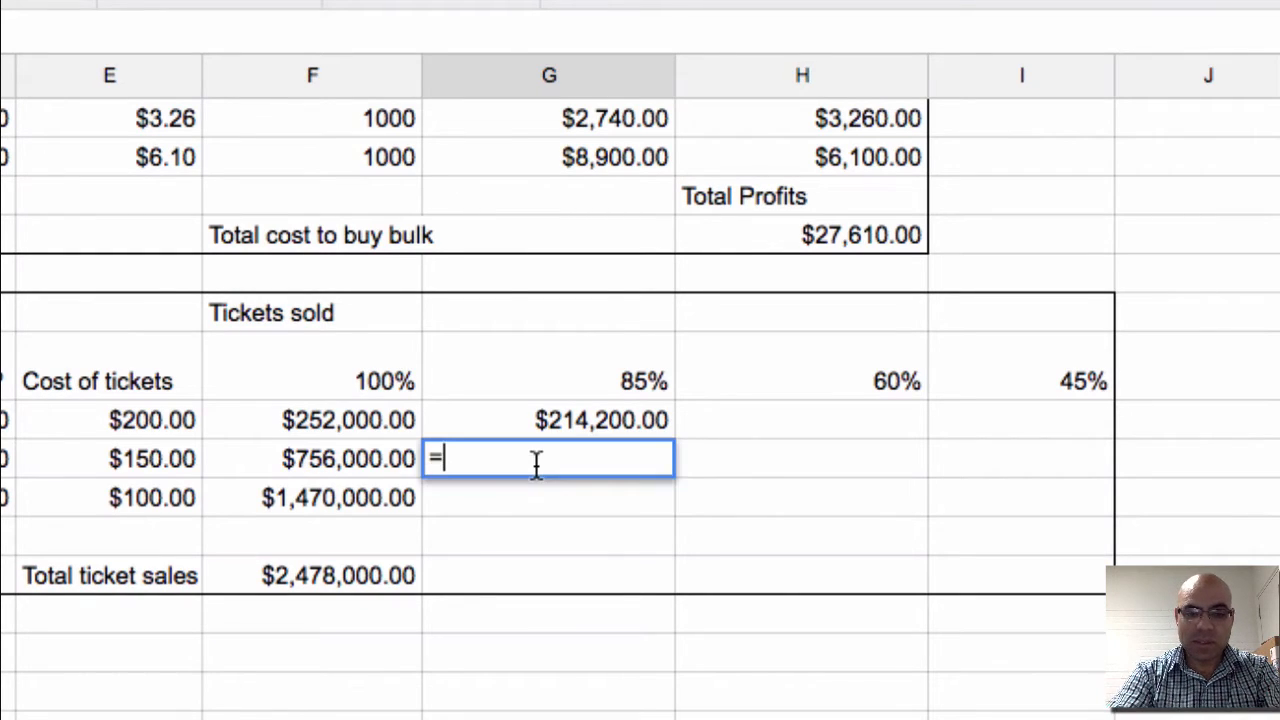
text(()
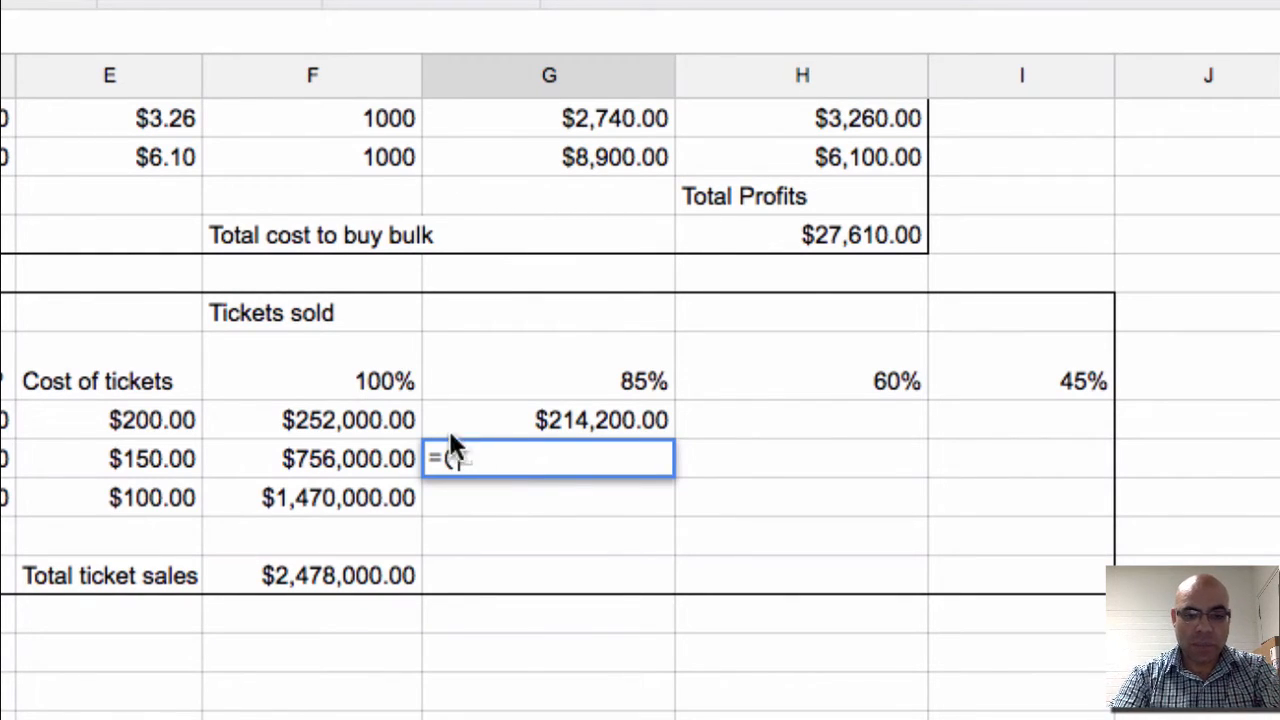
click(353, 458)
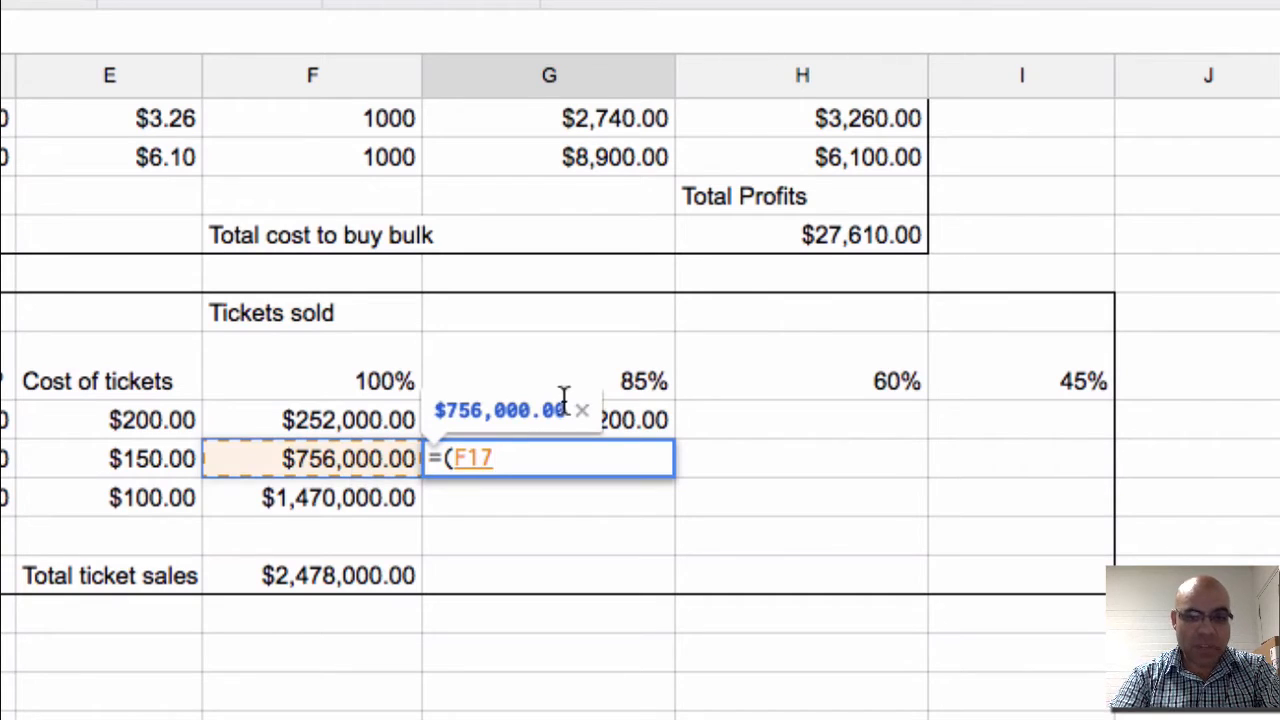
text(*)
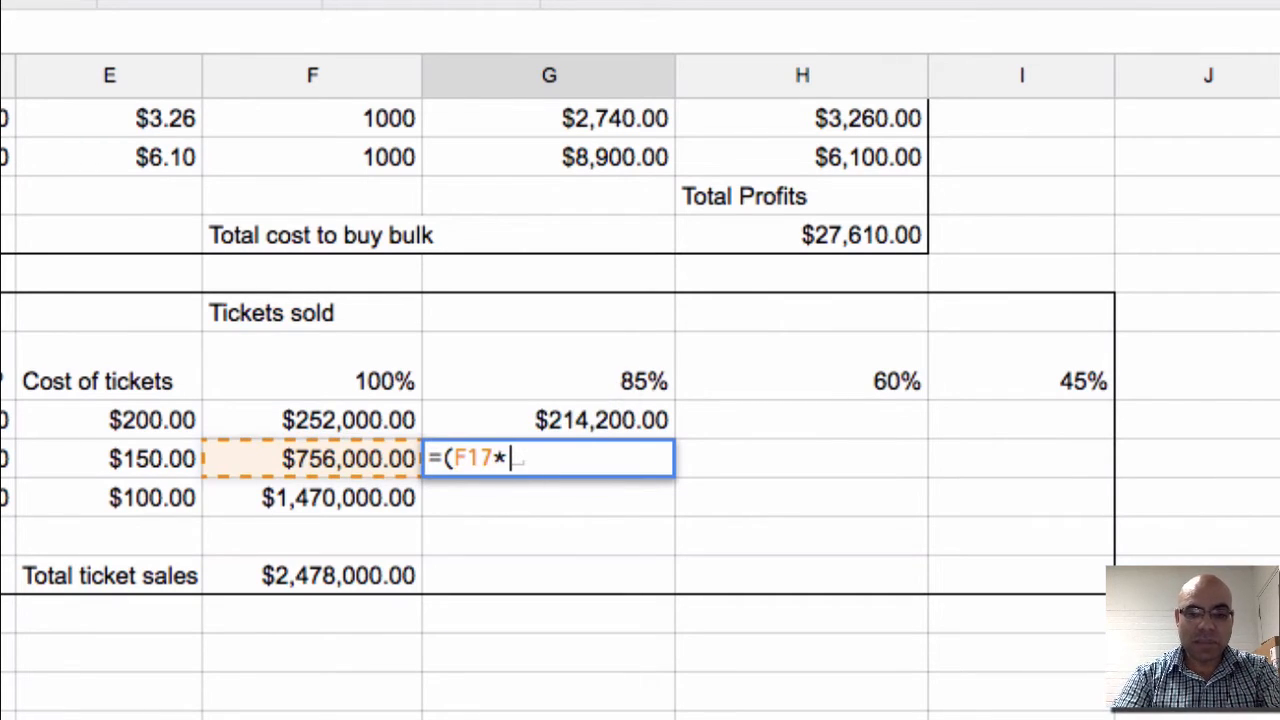
click(620, 380)
text())
key(Return)
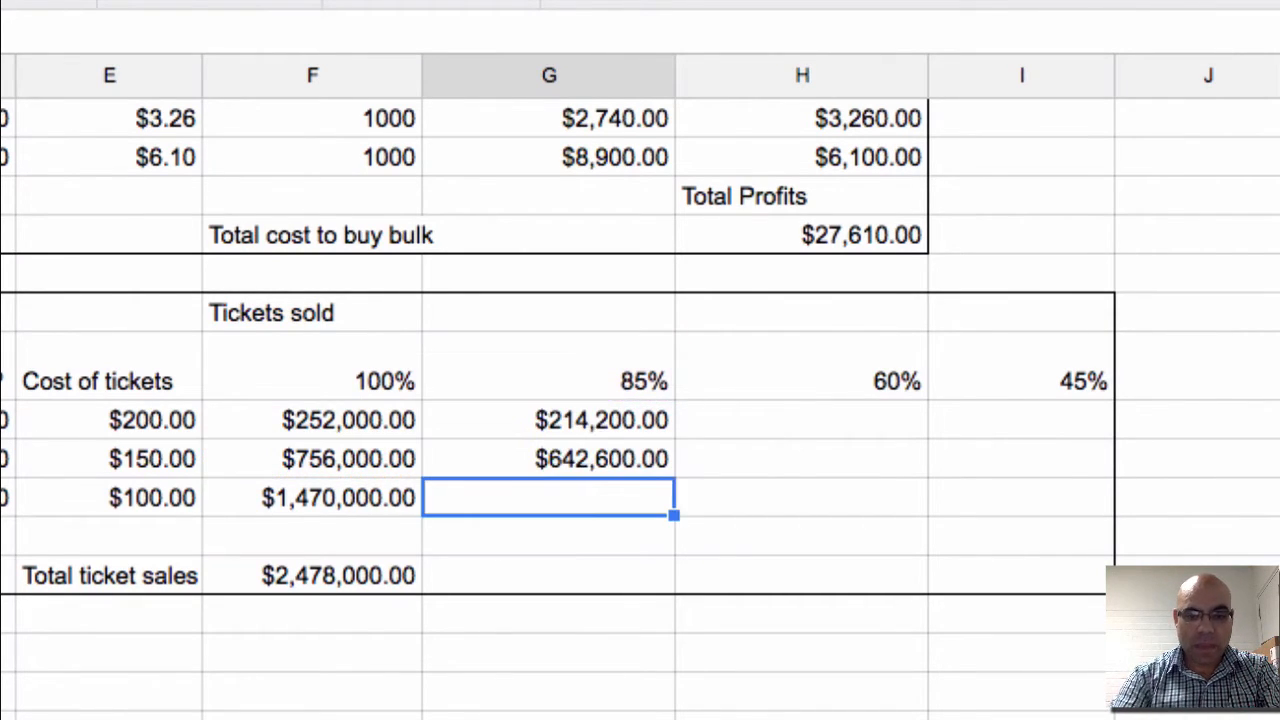
Calculate the C Reserve ticket sales at 85% sold in G18 with the formula =(F18*G15)
text(=()
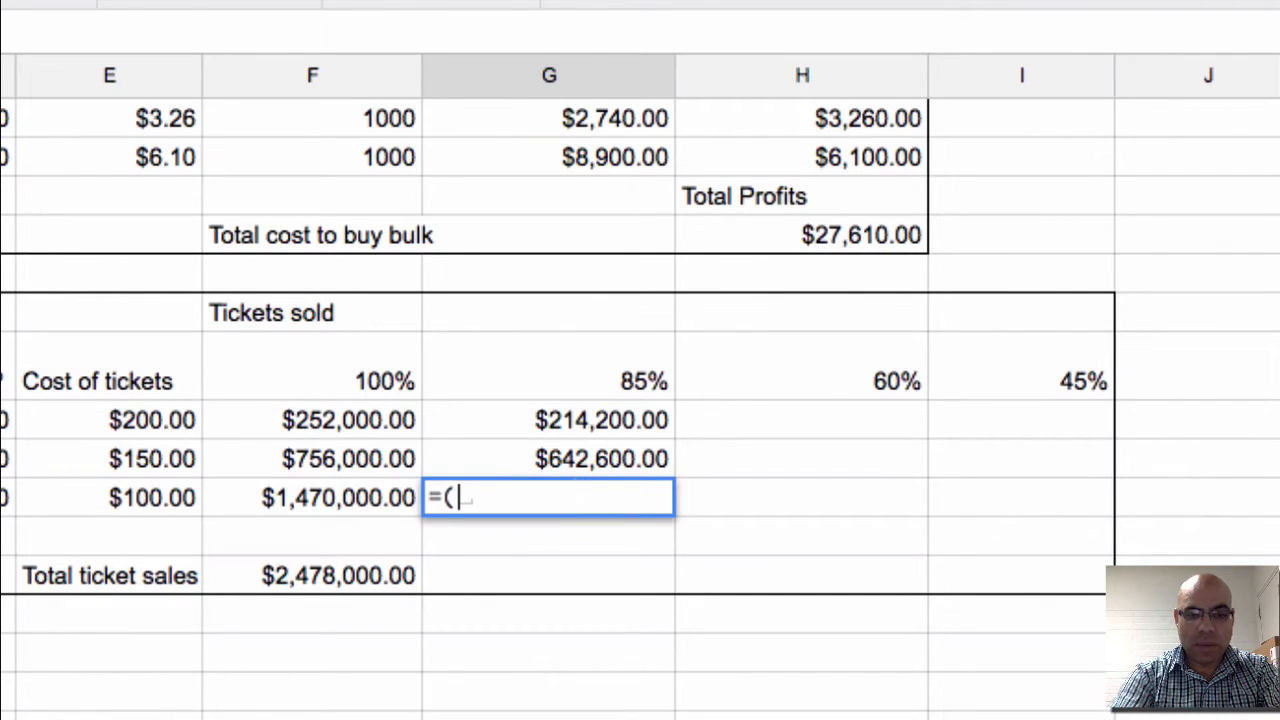
click(340, 498)
text(*)
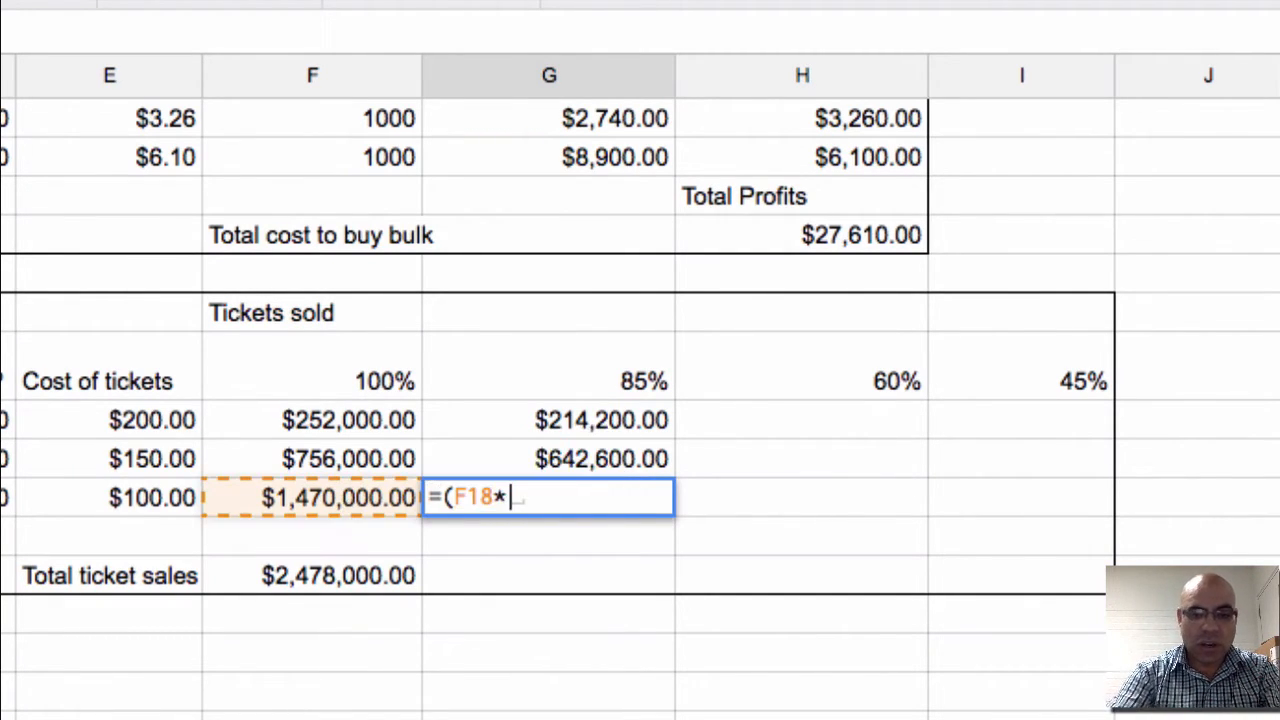
click(578, 368)
text())
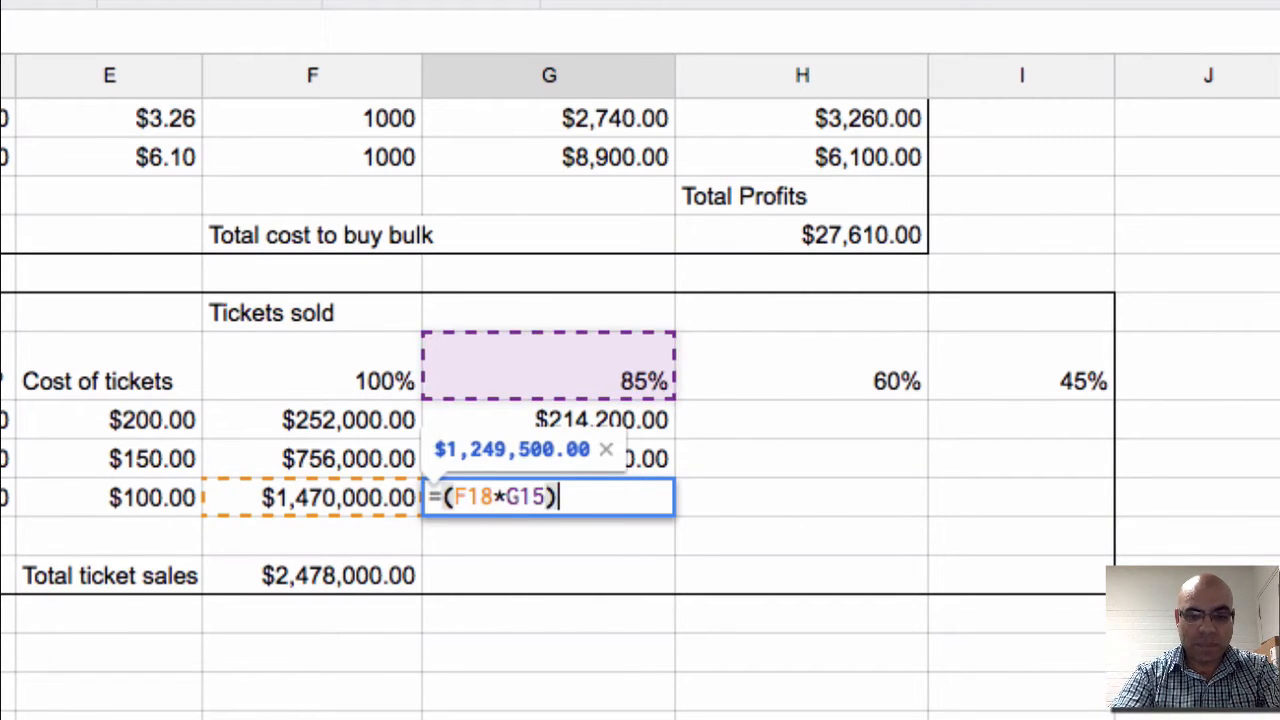
key(Return)
Total the ticket sales at 85% sold in G20 with the formula =sum(G16:G18)
click(588, 578)
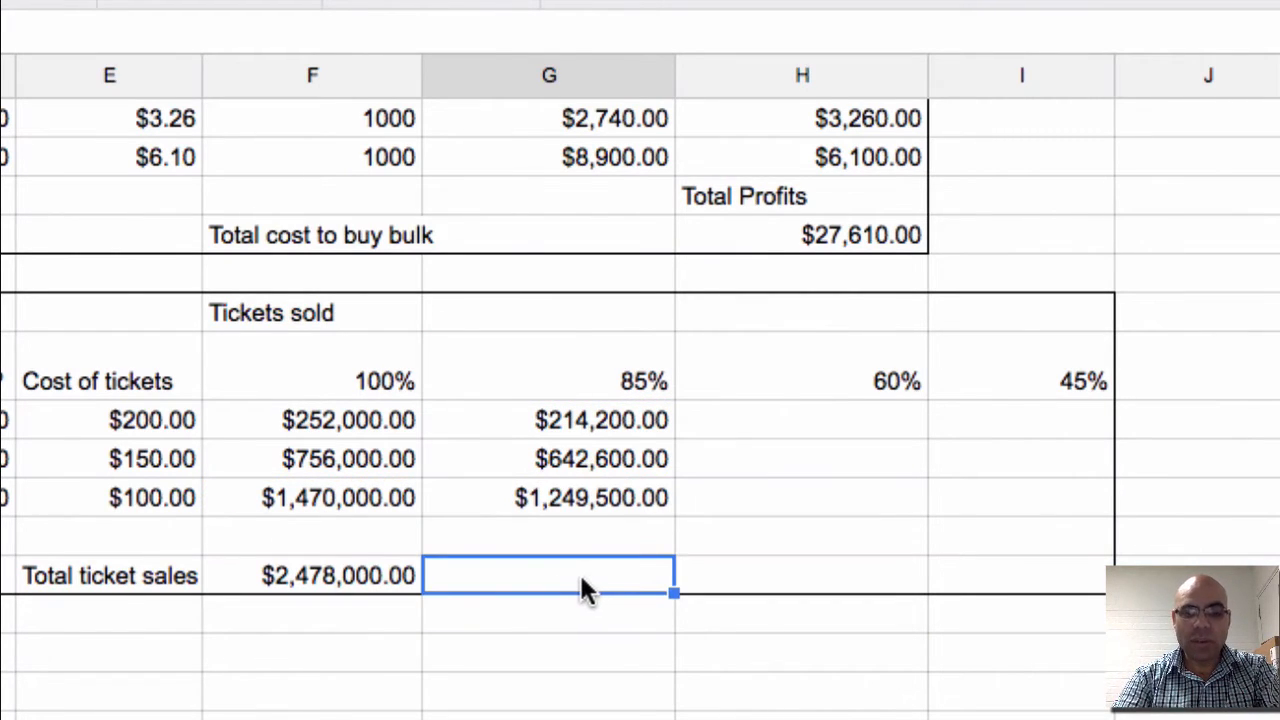
text(=)
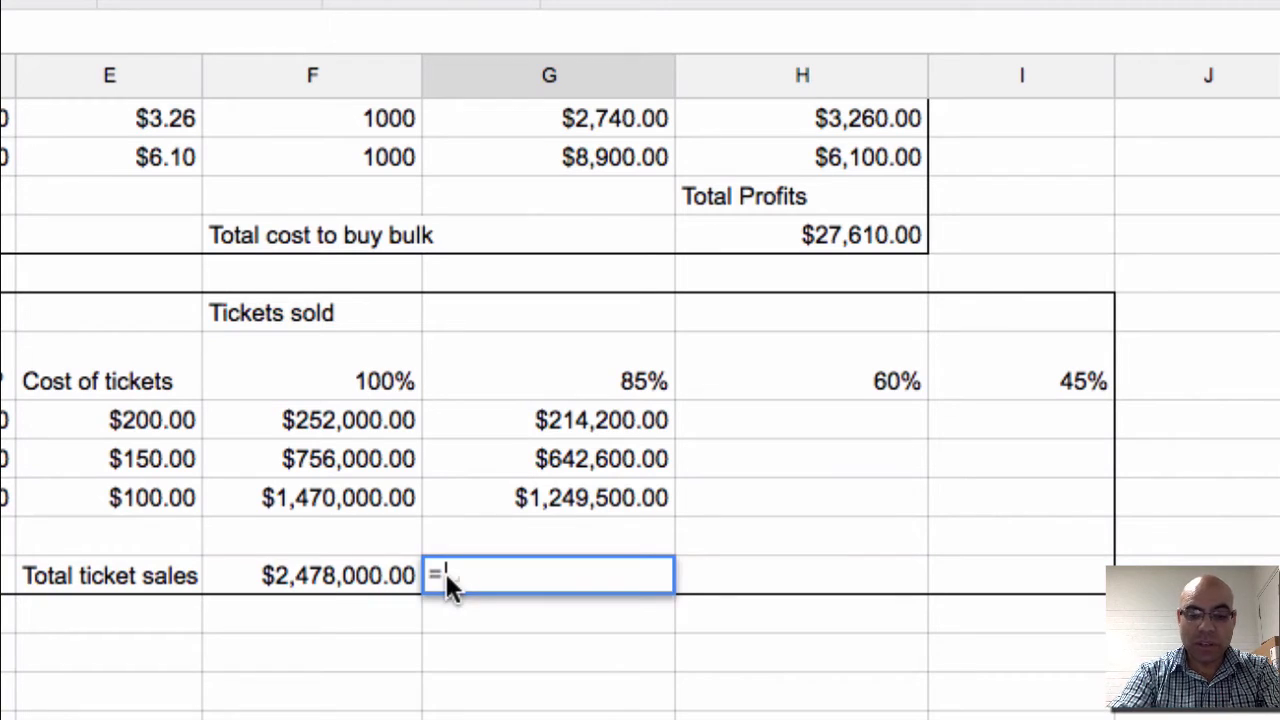
text(sum()
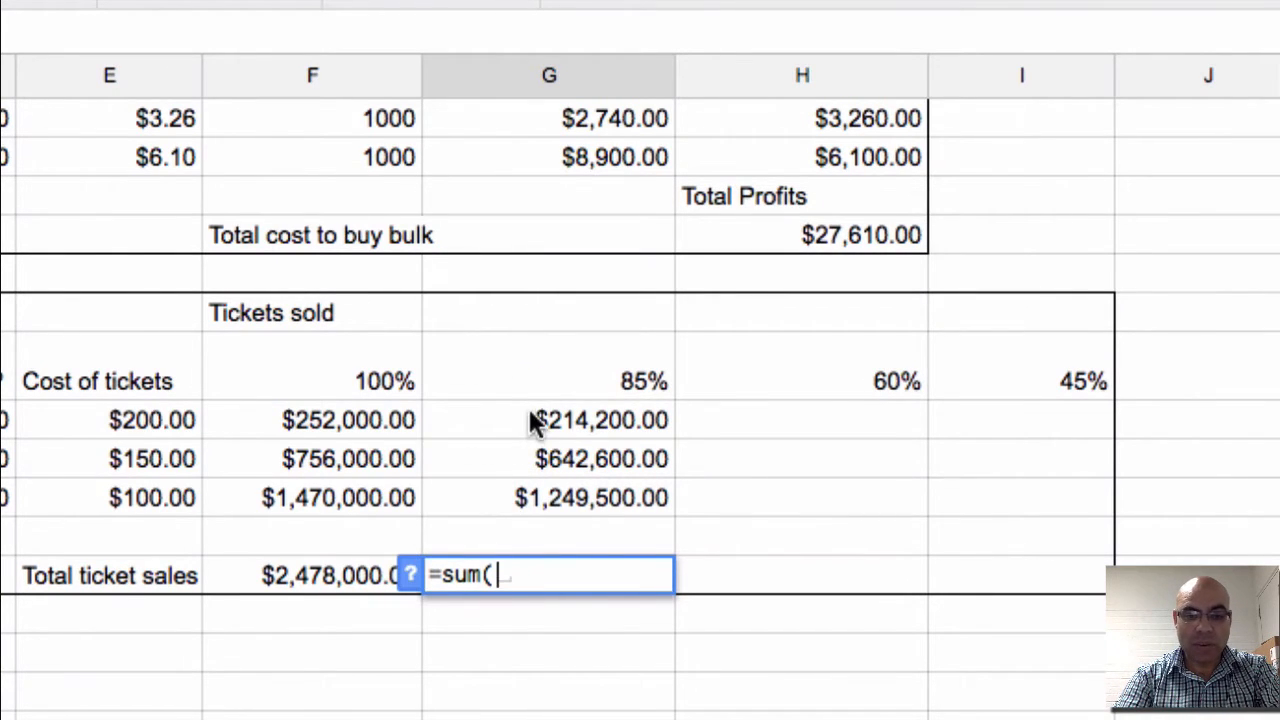
drag(528, 412, 531, 497)
text())
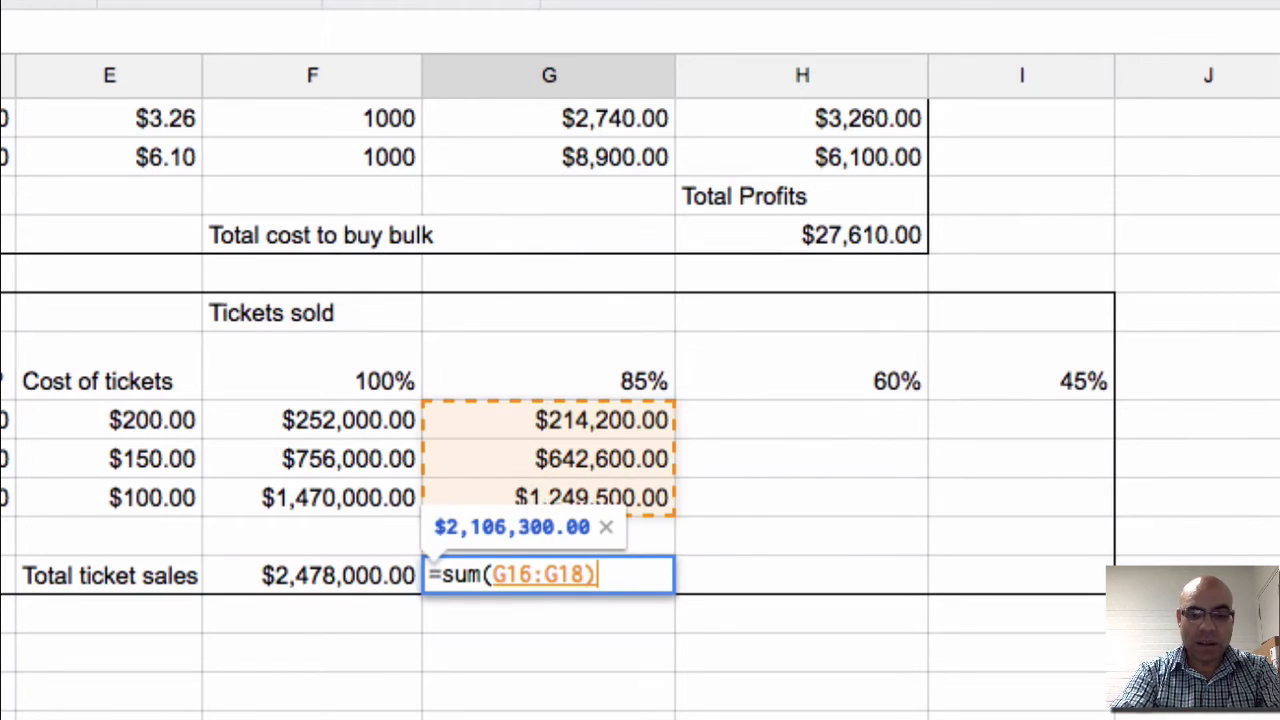
key(Return)
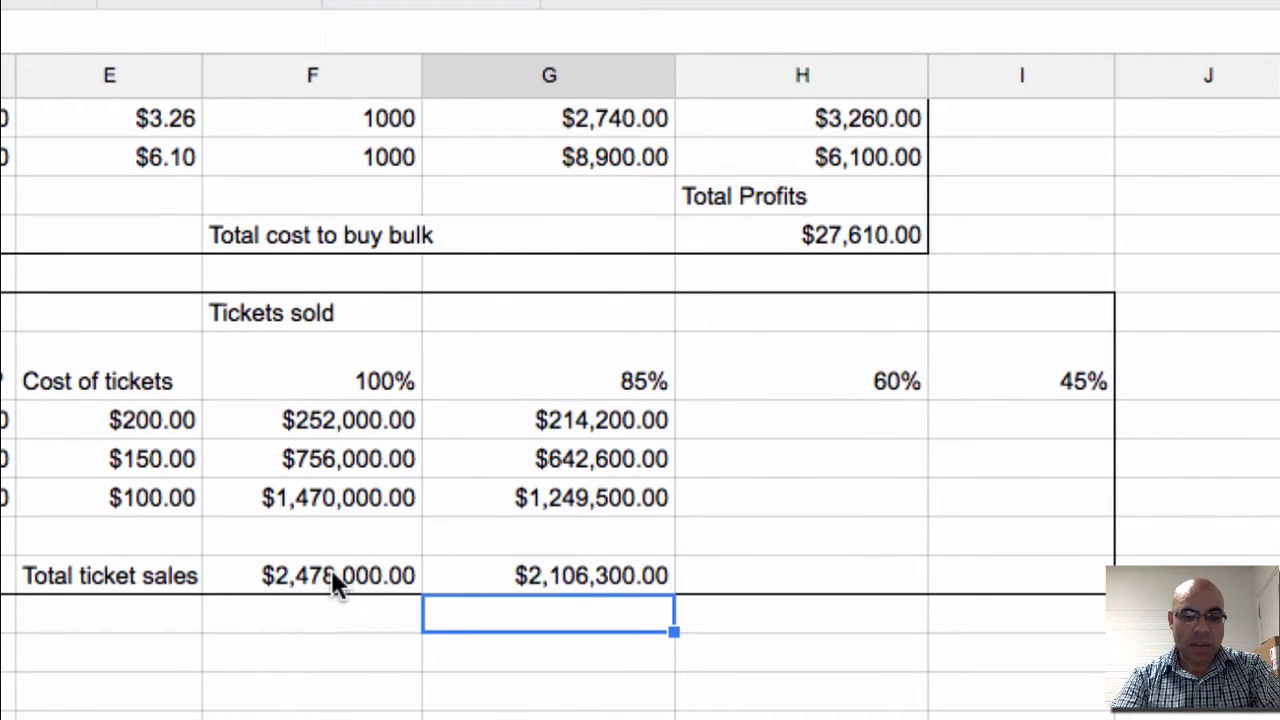
click(540, 576)
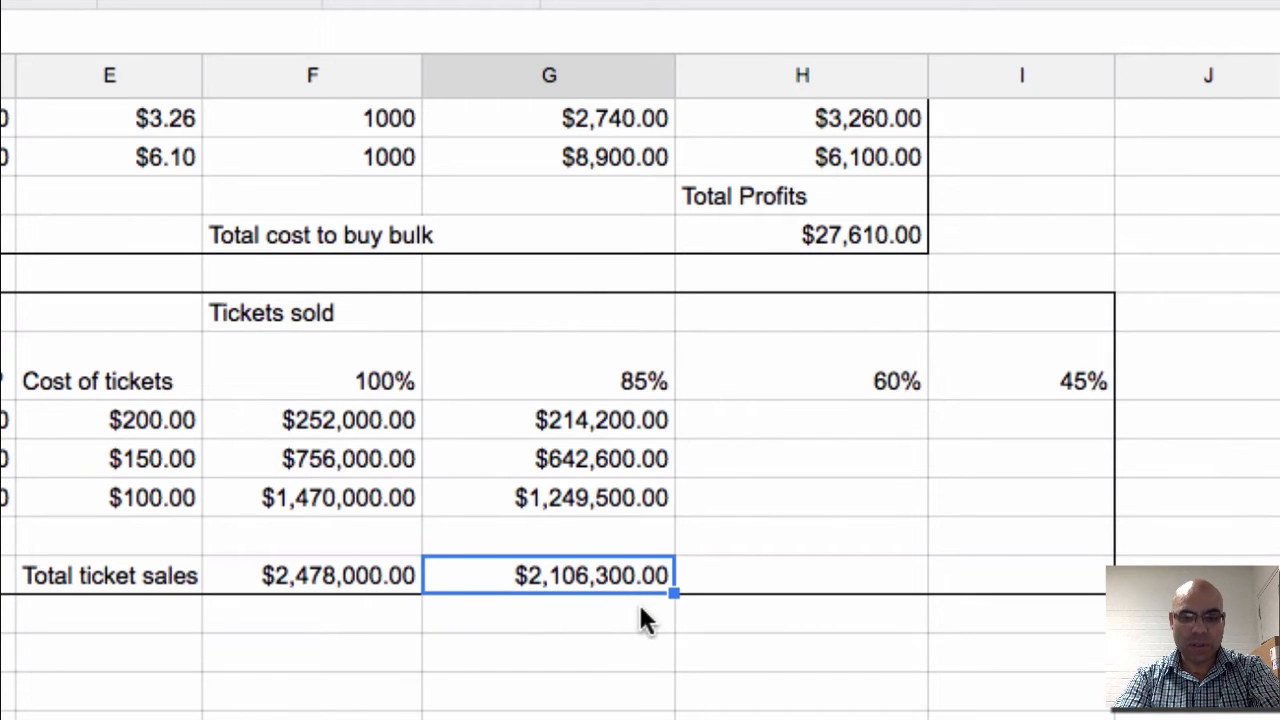
Copy the A Reserve 85% sales formula from G16 into H16 for the 60% column
click(762, 412)
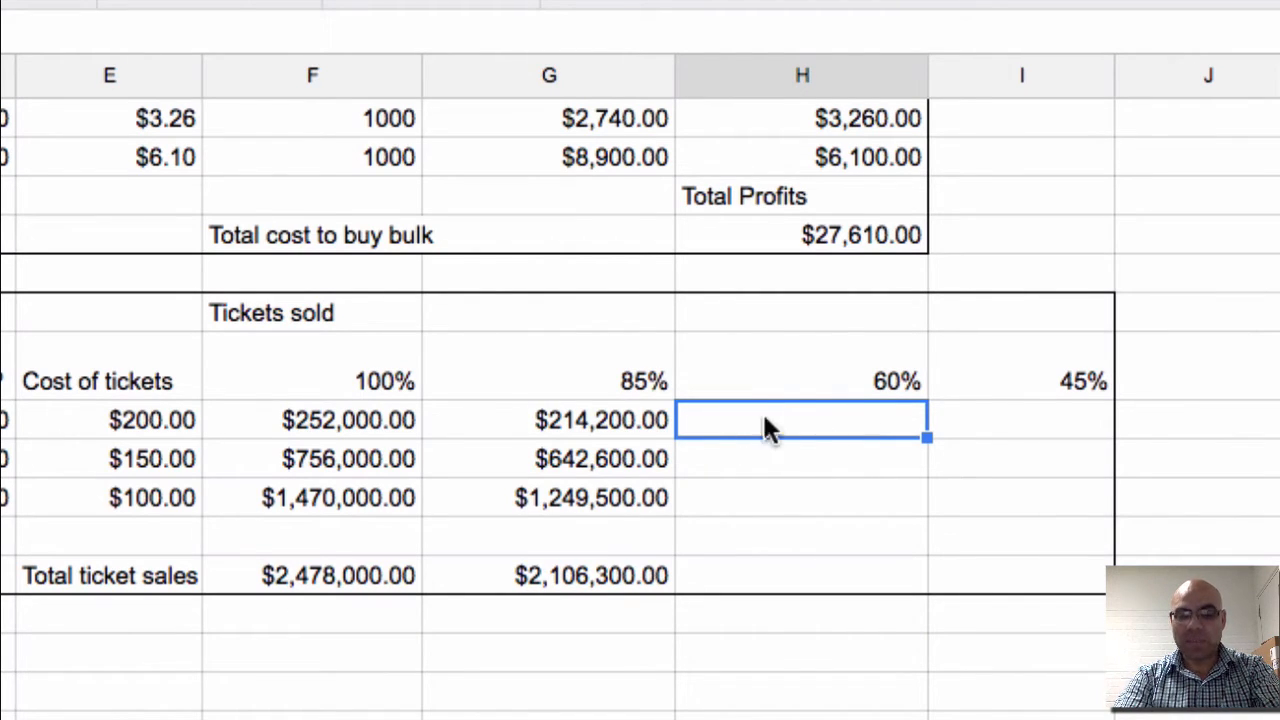
click(641, 419)
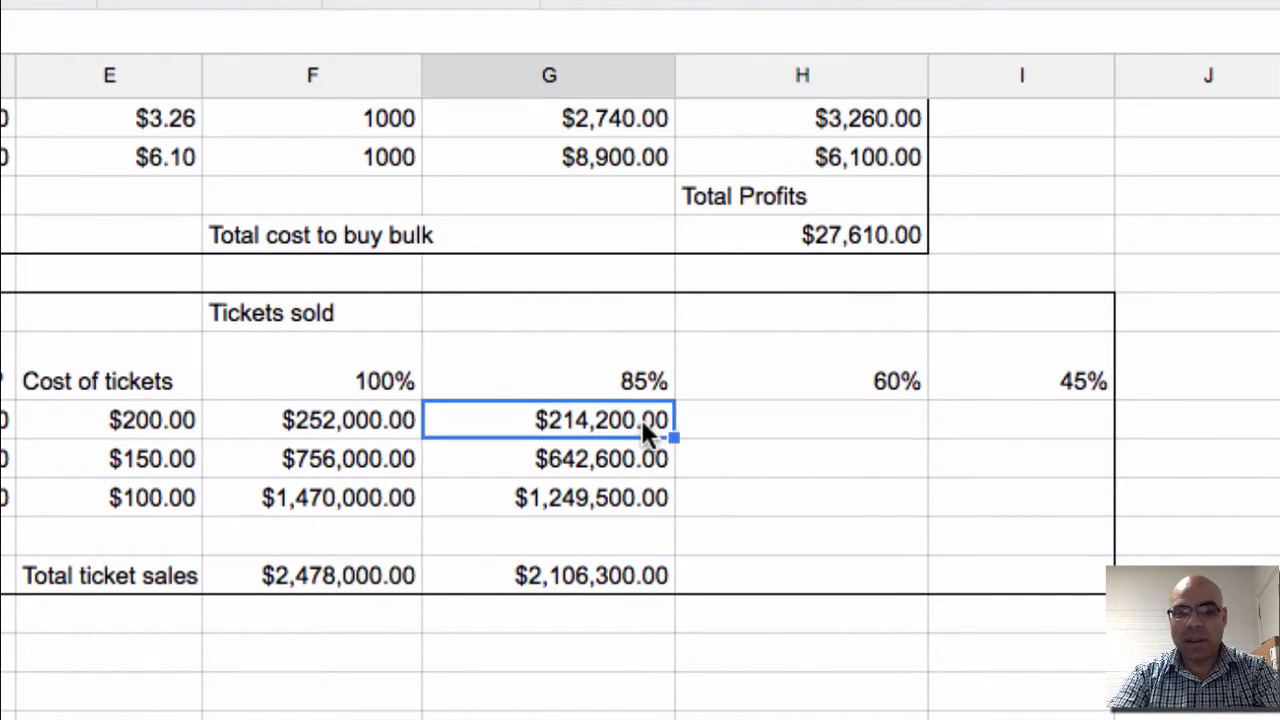
key(ctrl+c)
click(749, 418)
key(ctrl+v)
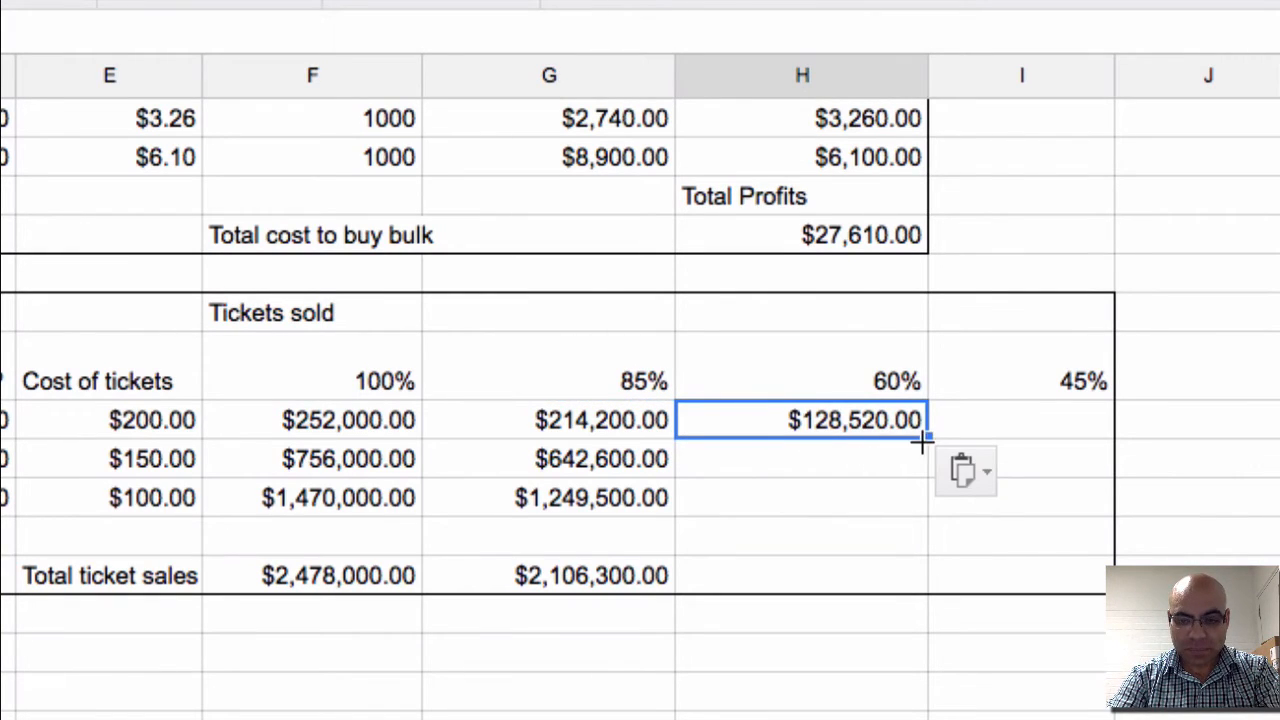
Fill the B and C Reserve sales formulas from G17 and G18 across to column I, and the A Reserve formula from H16 to I16
click(654, 458)
drag(676, 468, 1008, 474)
click(665, 512)
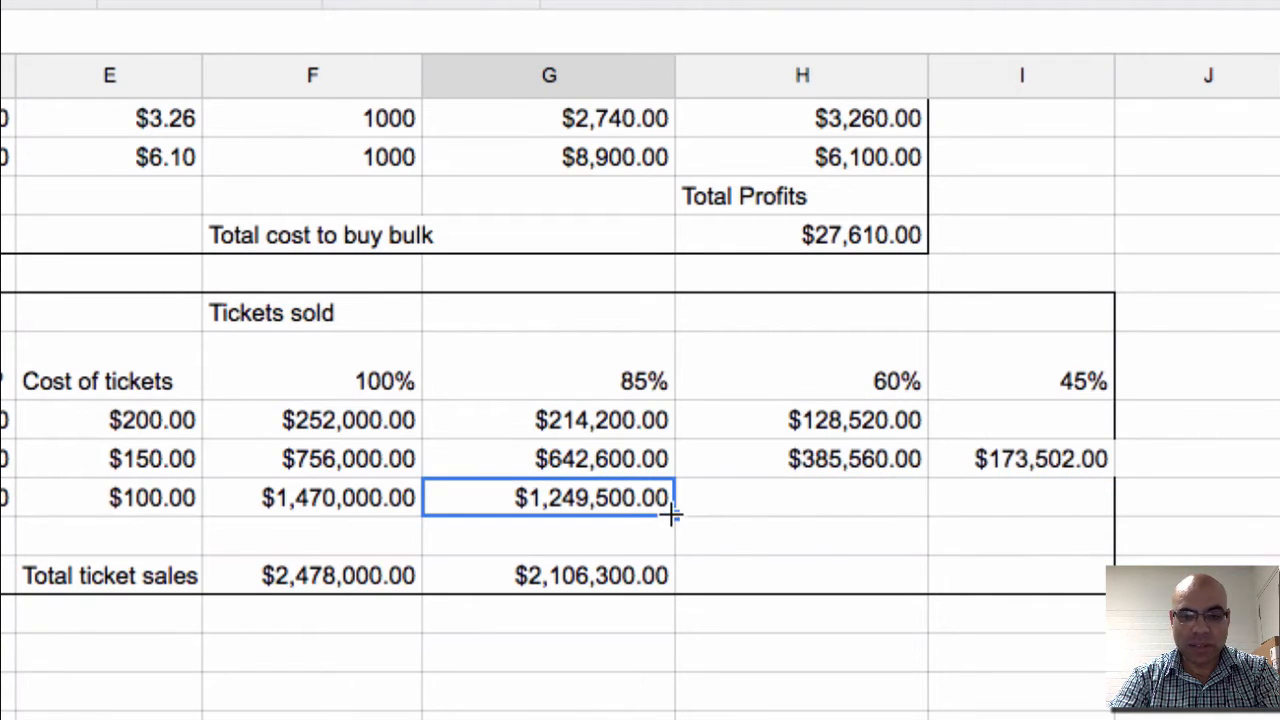
drag(670, 514, 1000, 505)
click(915, 420)
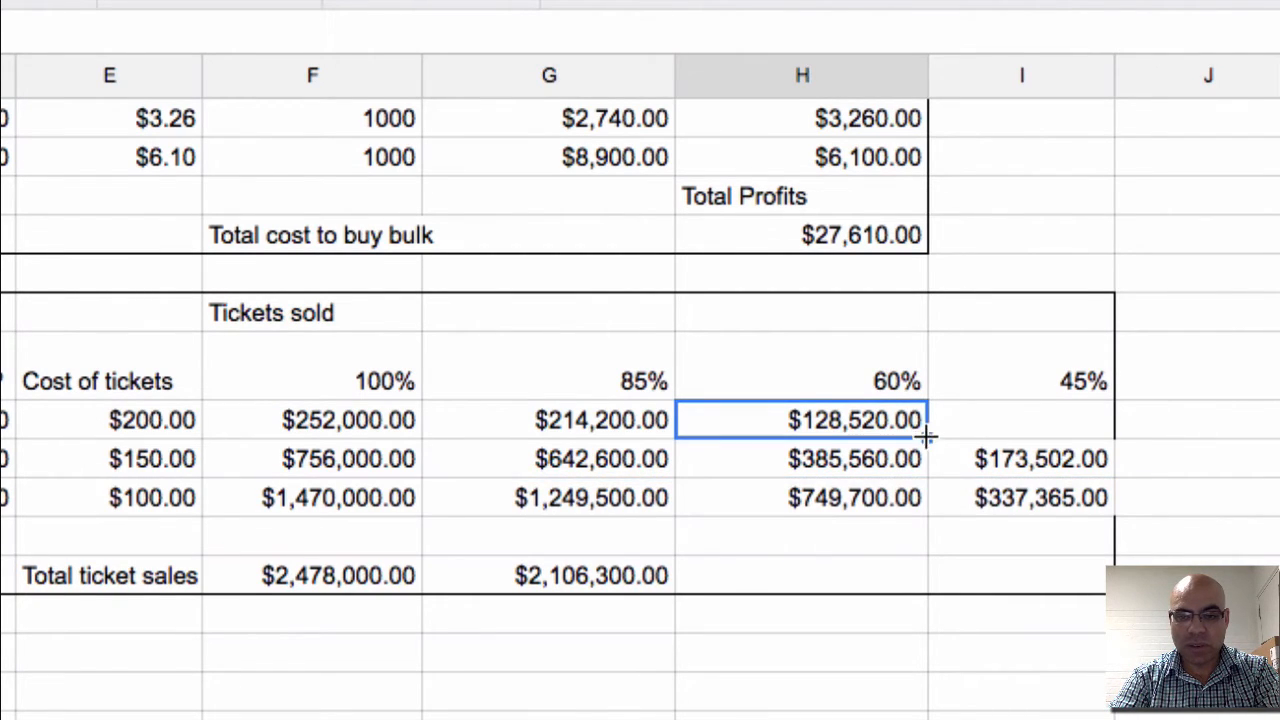
drag(929, 436, 1024, 434)
Fill the total ticket sales formula from G20 across to H20 and I20
click(655, 577)
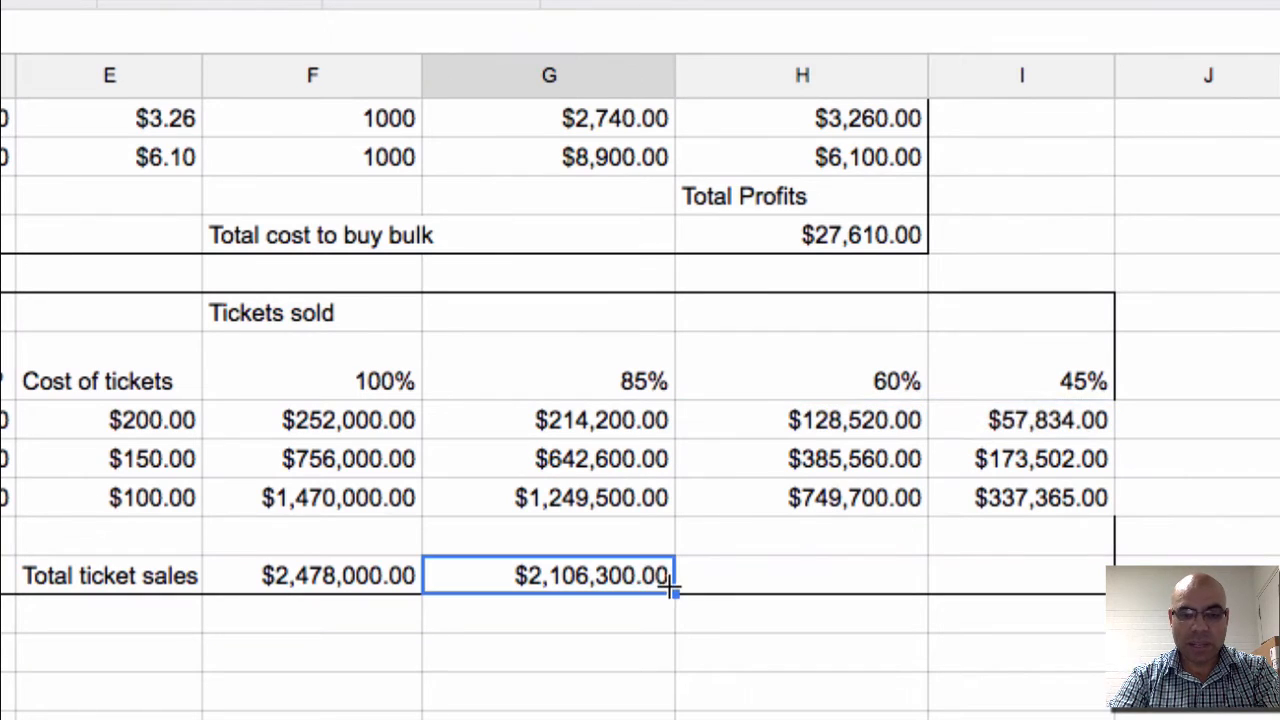
drag(672, 591, 1000, 577)
click(1006, 648)
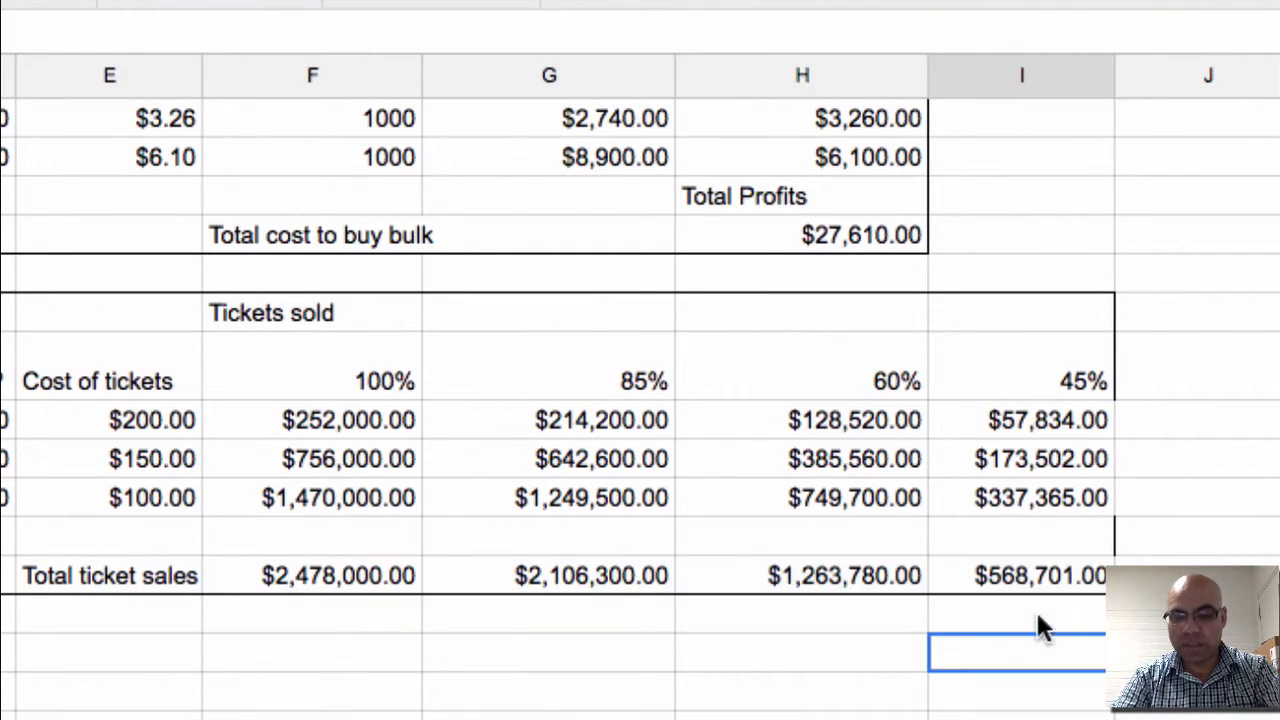
Review the total ticket sales at each sold percentage, the empty concert cost and profit rows, and the venue and pop star costs
scroll(1093, 588, down, 2)
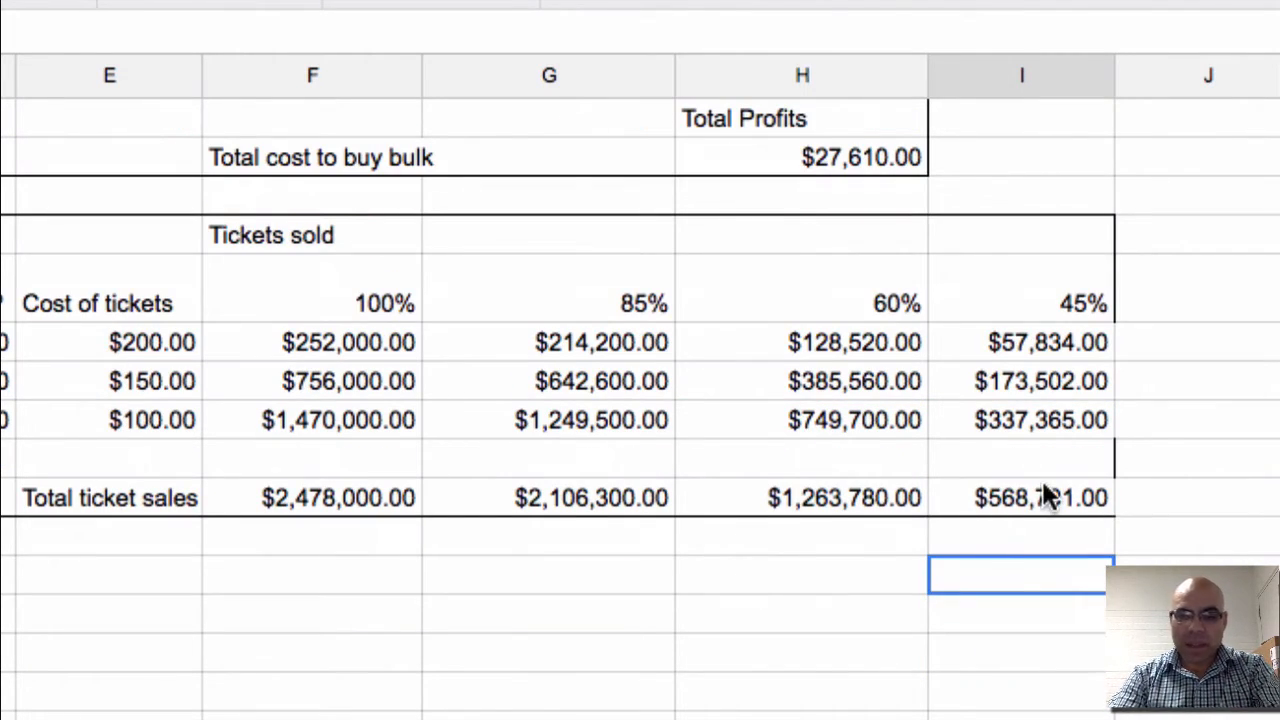
click(394, 300)
click(330, 500)
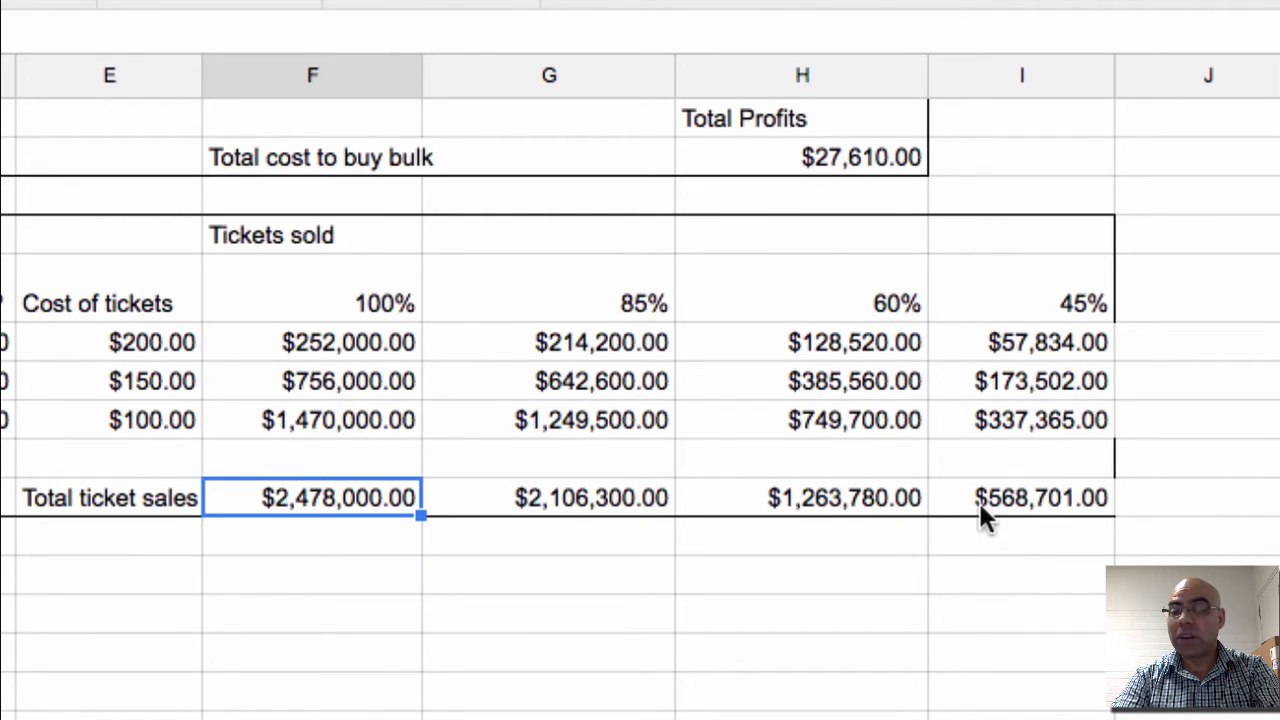
click(935, 572)
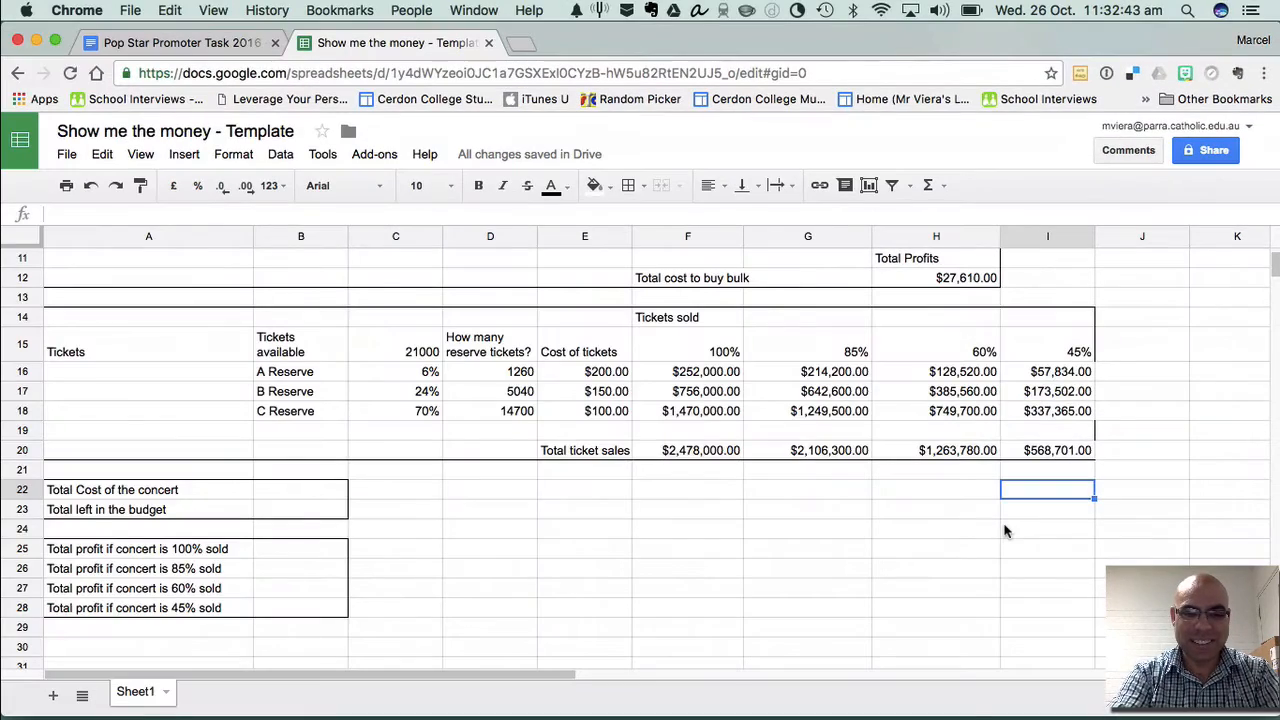
scroll(503, 493, up, 5)
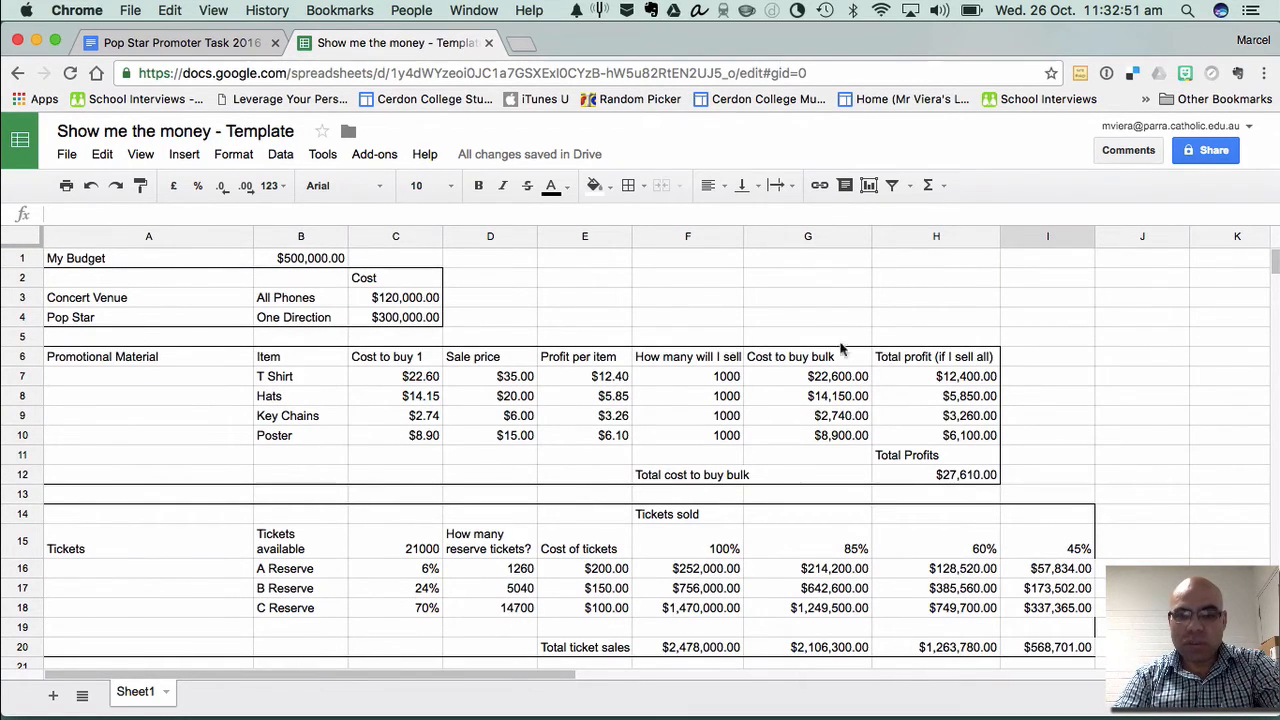
scroll(610, 506, down, 3)
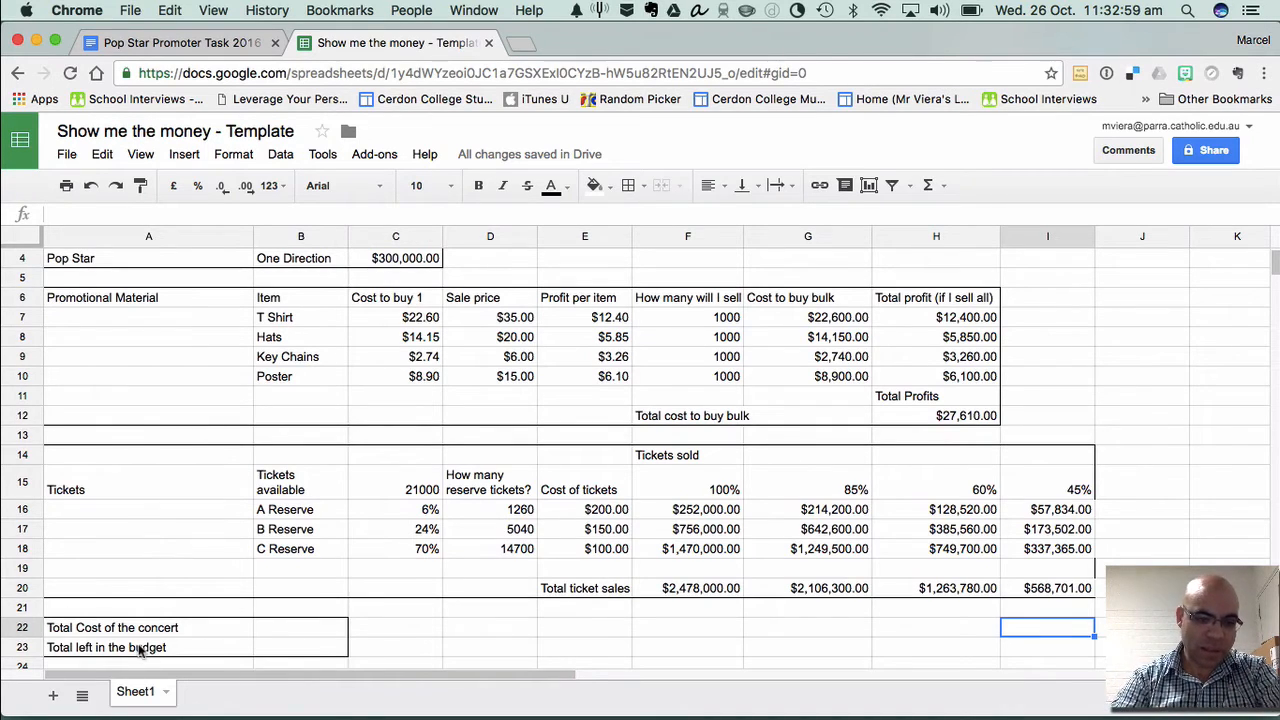
scroll(140, 650, down, 4)
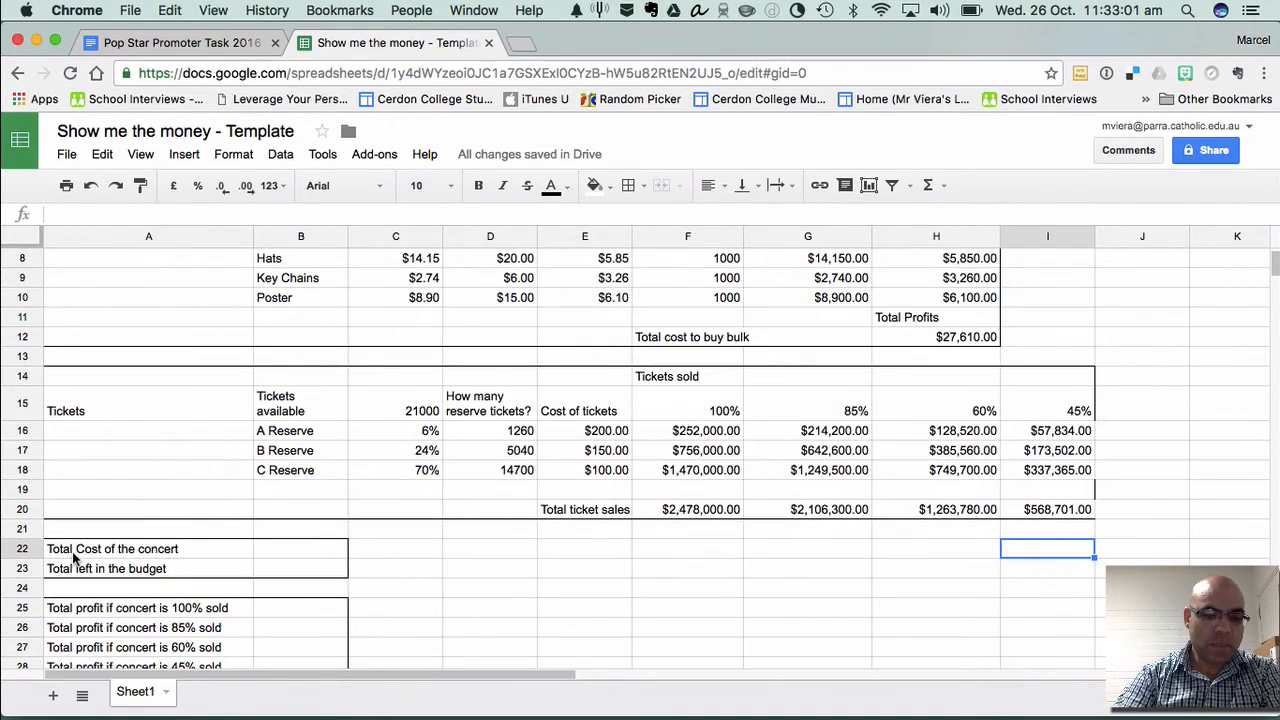
click(74, 552)
click(267, 552)
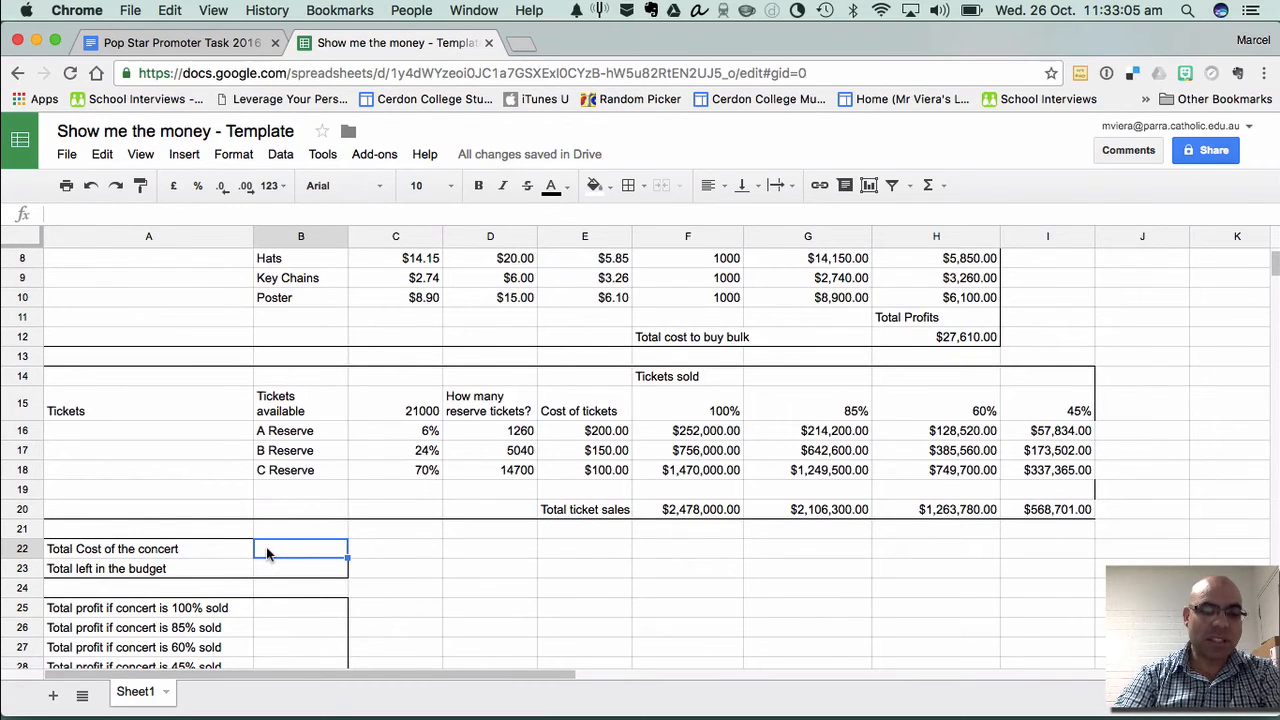
scroll(266, 549, up, 4)
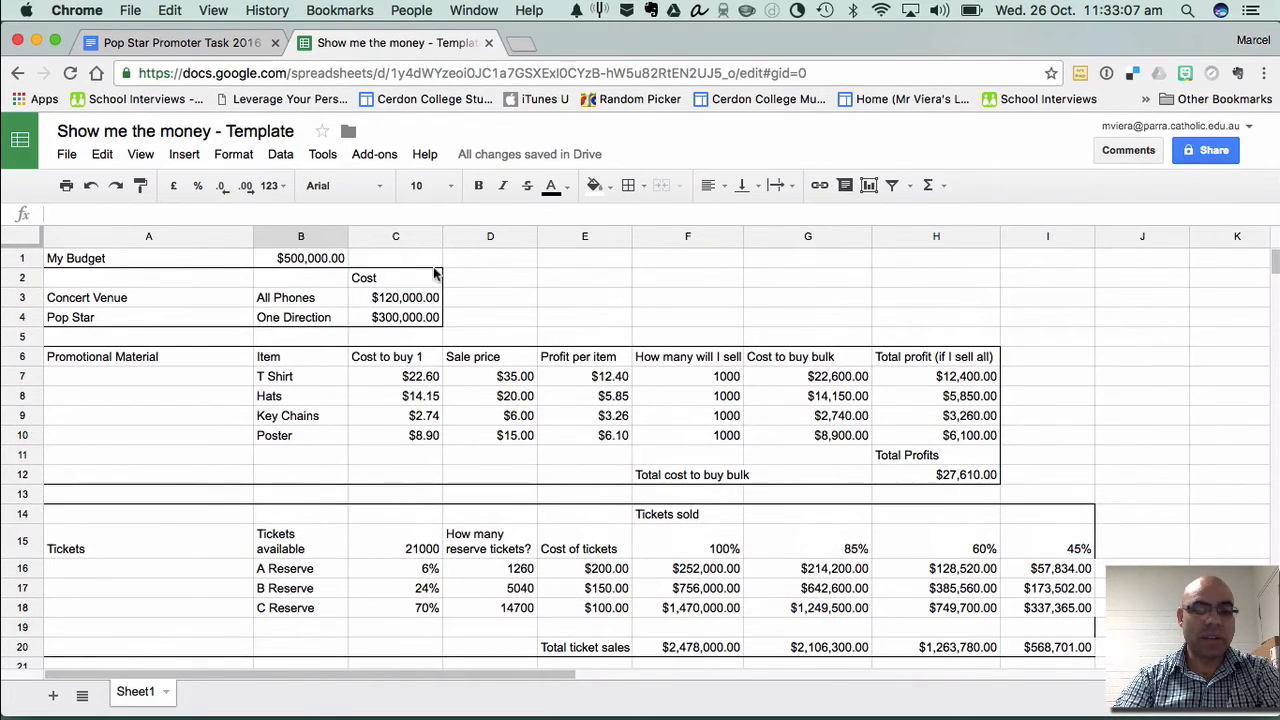
click(393, 303)
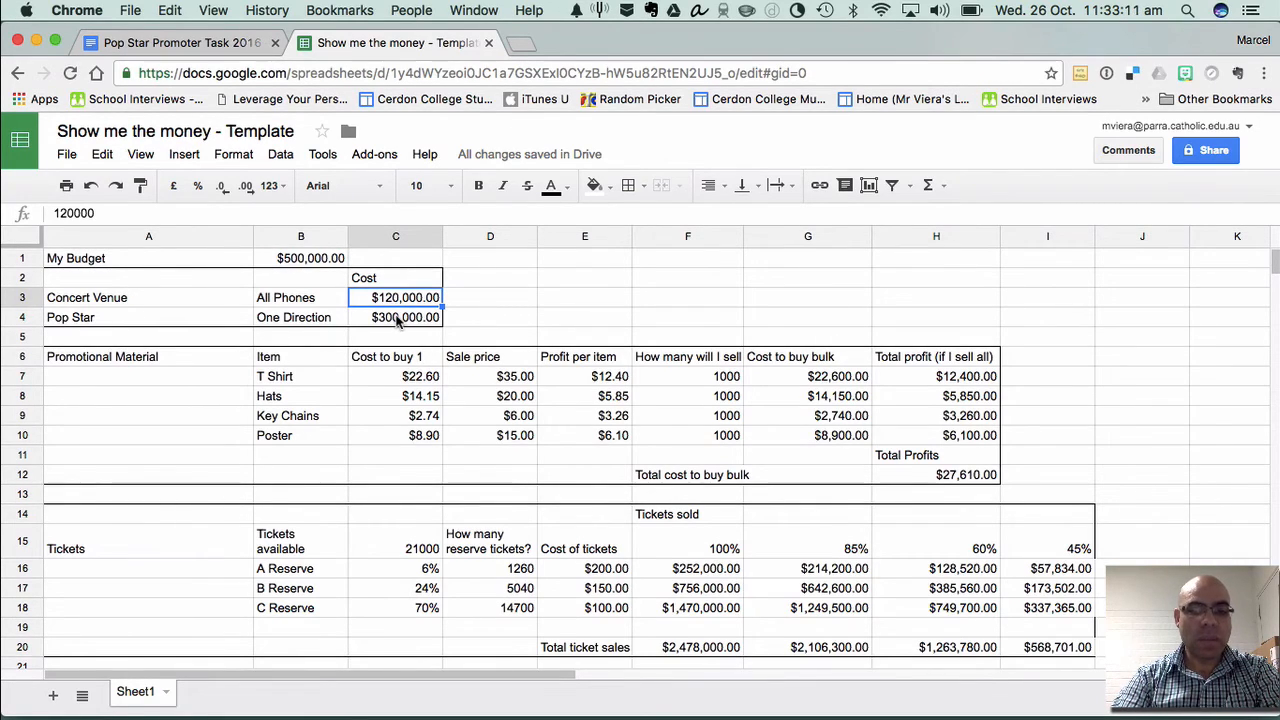
click(398, 319)
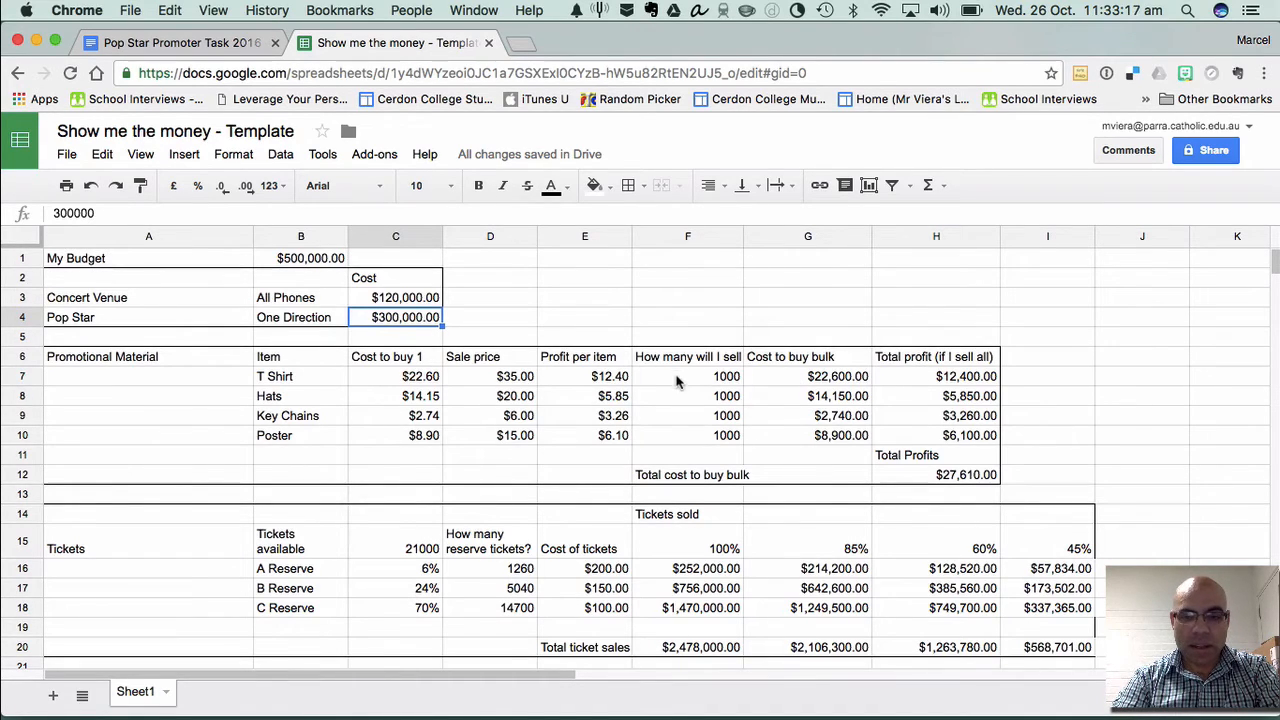
Total the promotional items' cost to buy bulk in G12 with the formula =sum(G7:G10)
click(702, 494)
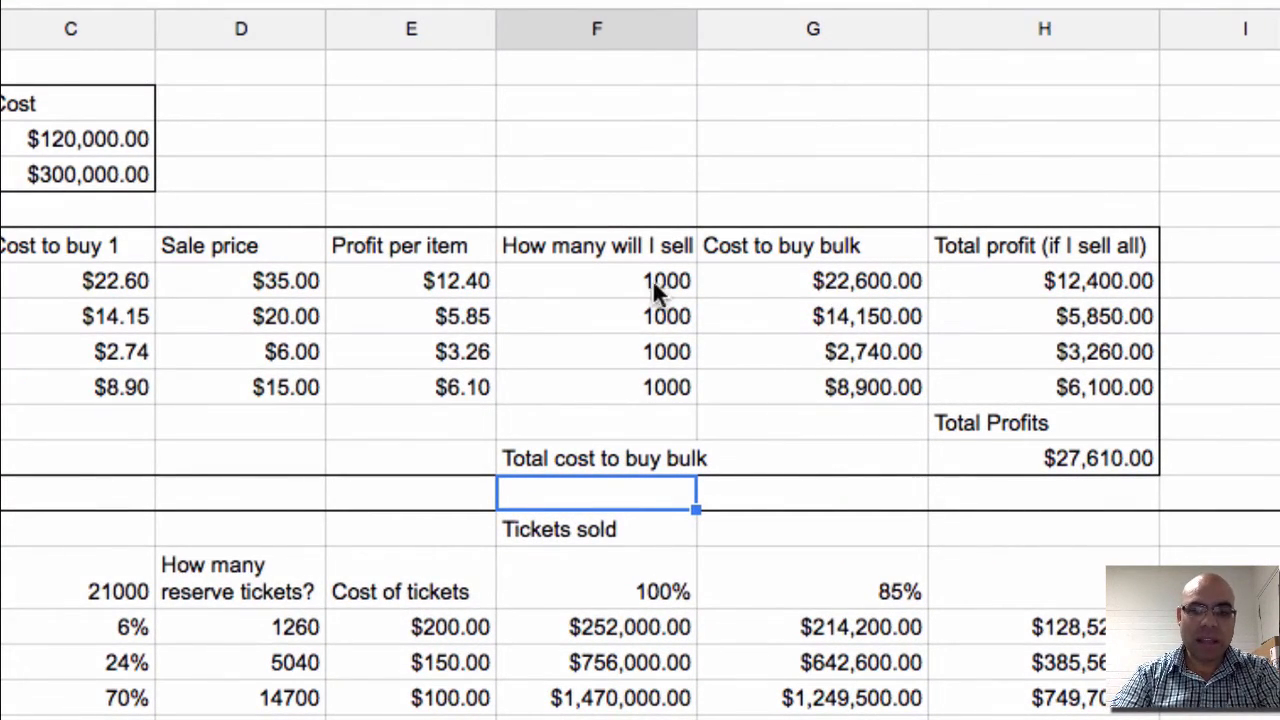
drag(848, 283, 848, 385)
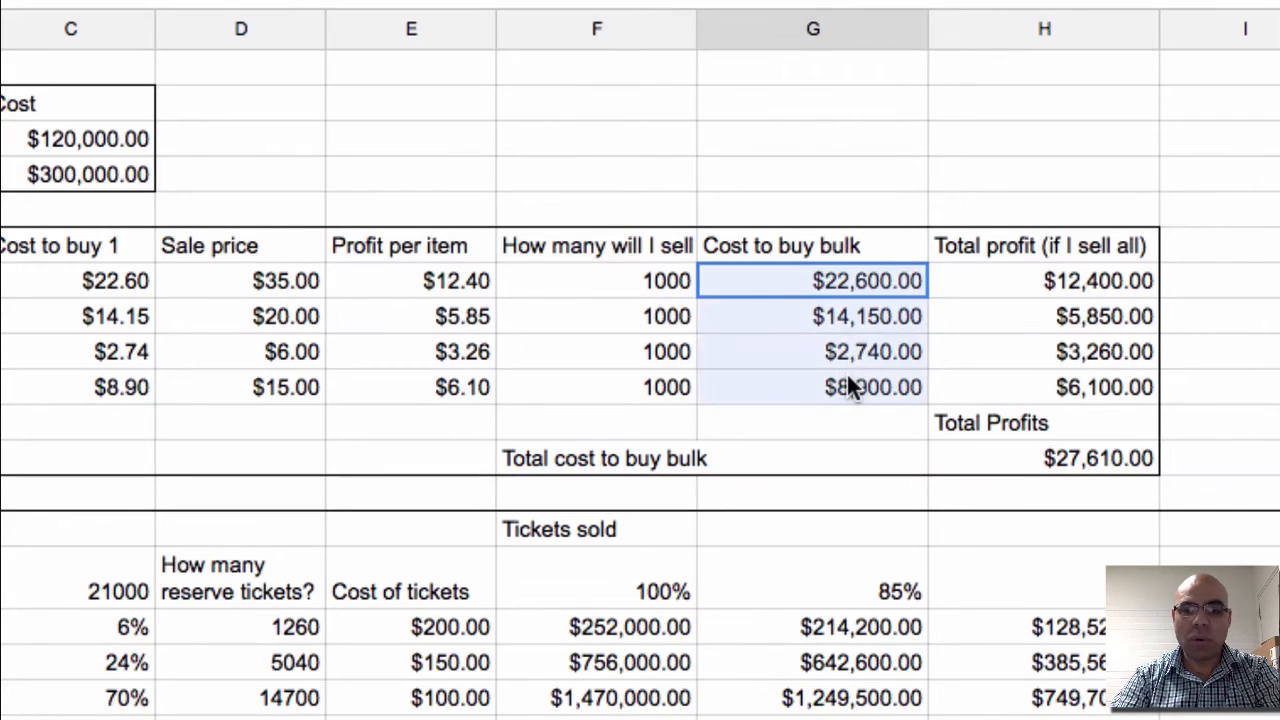
click(799, 465)
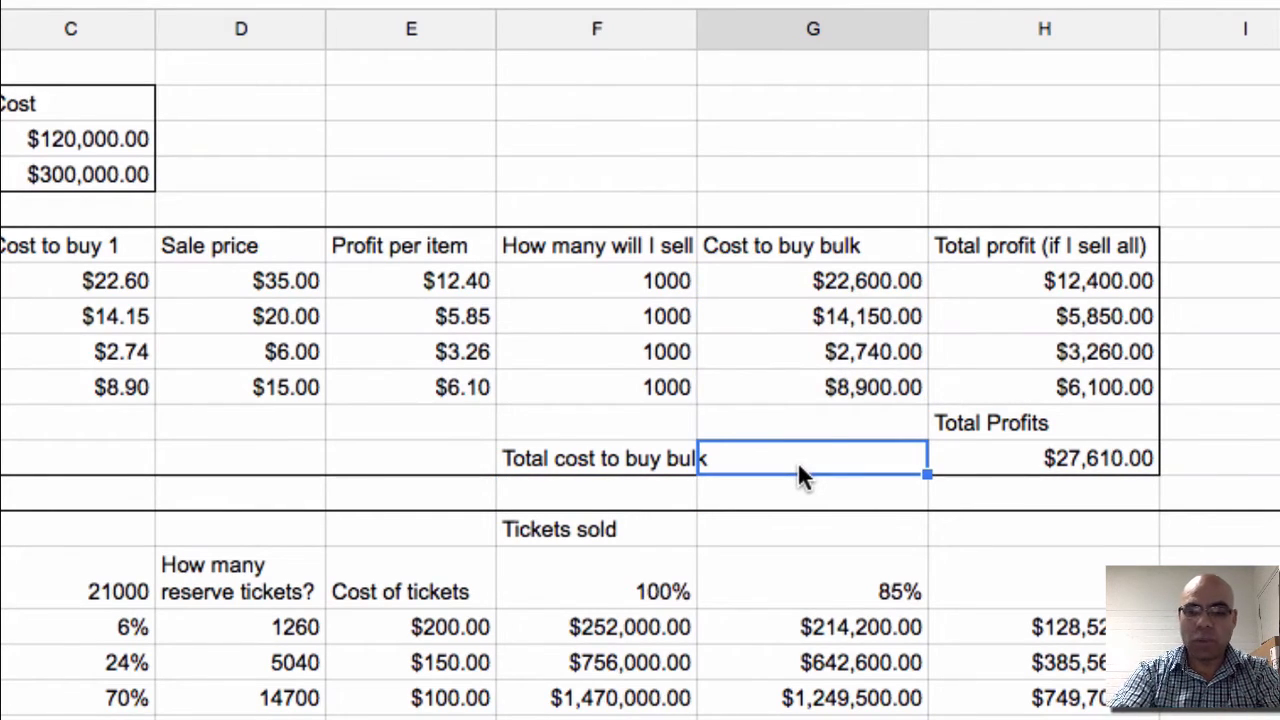
text(=)
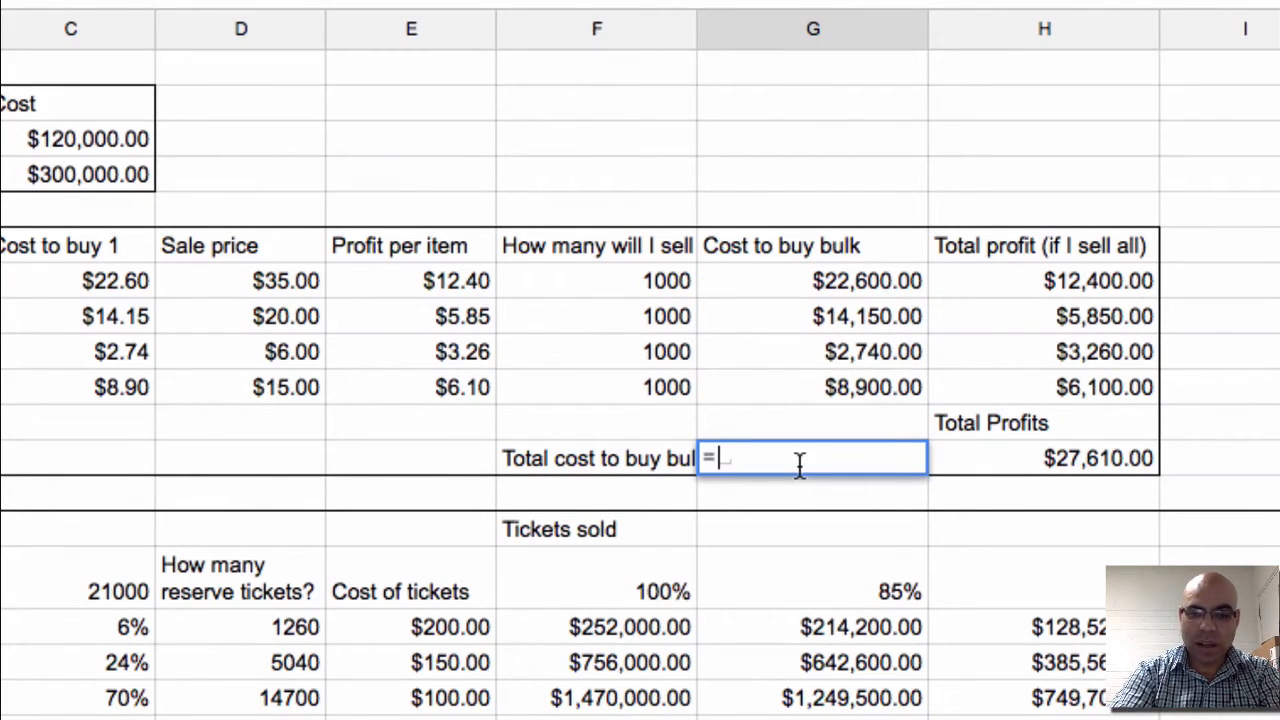
text(sum)
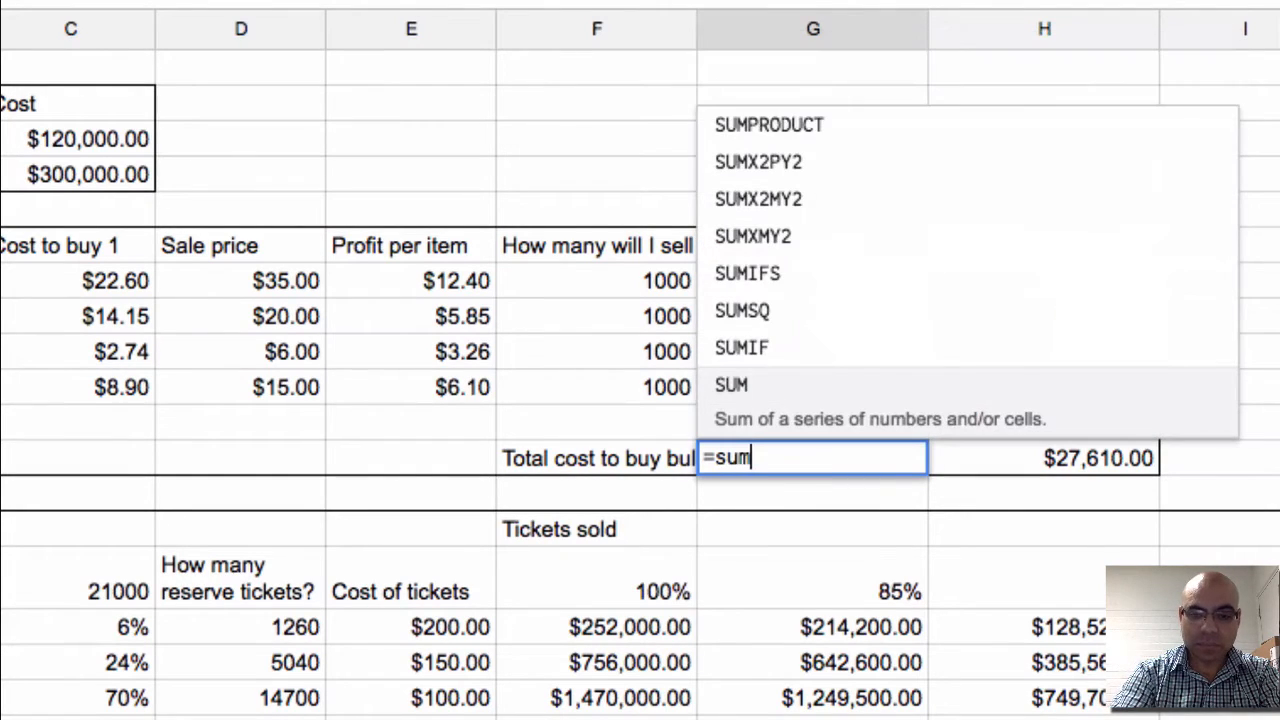
text(()
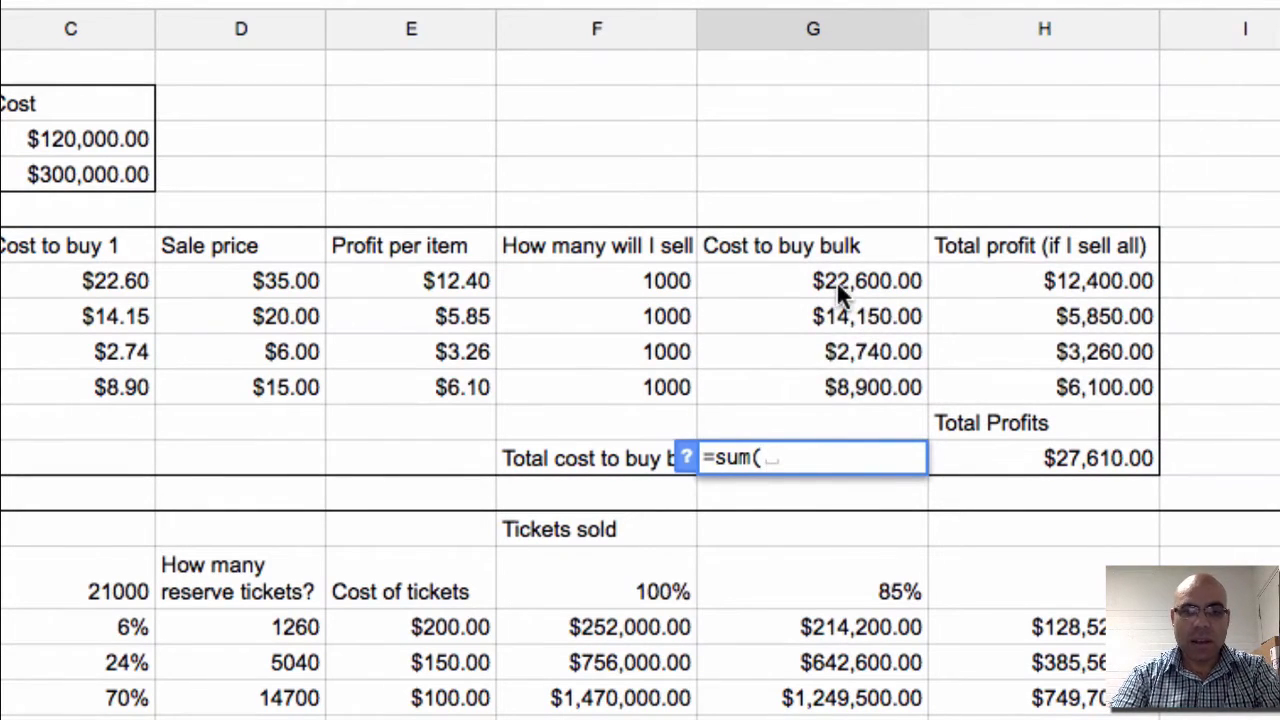
drag(860, 282, 868, 390)
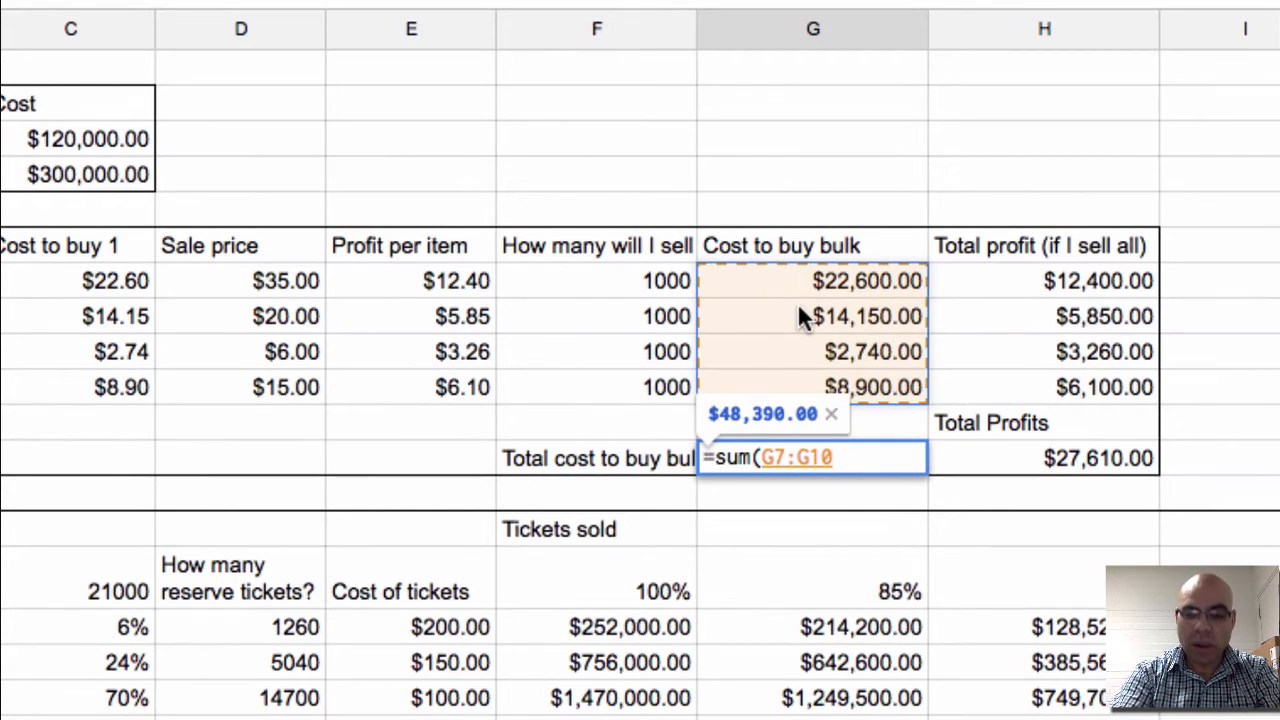
text())
key(Return)
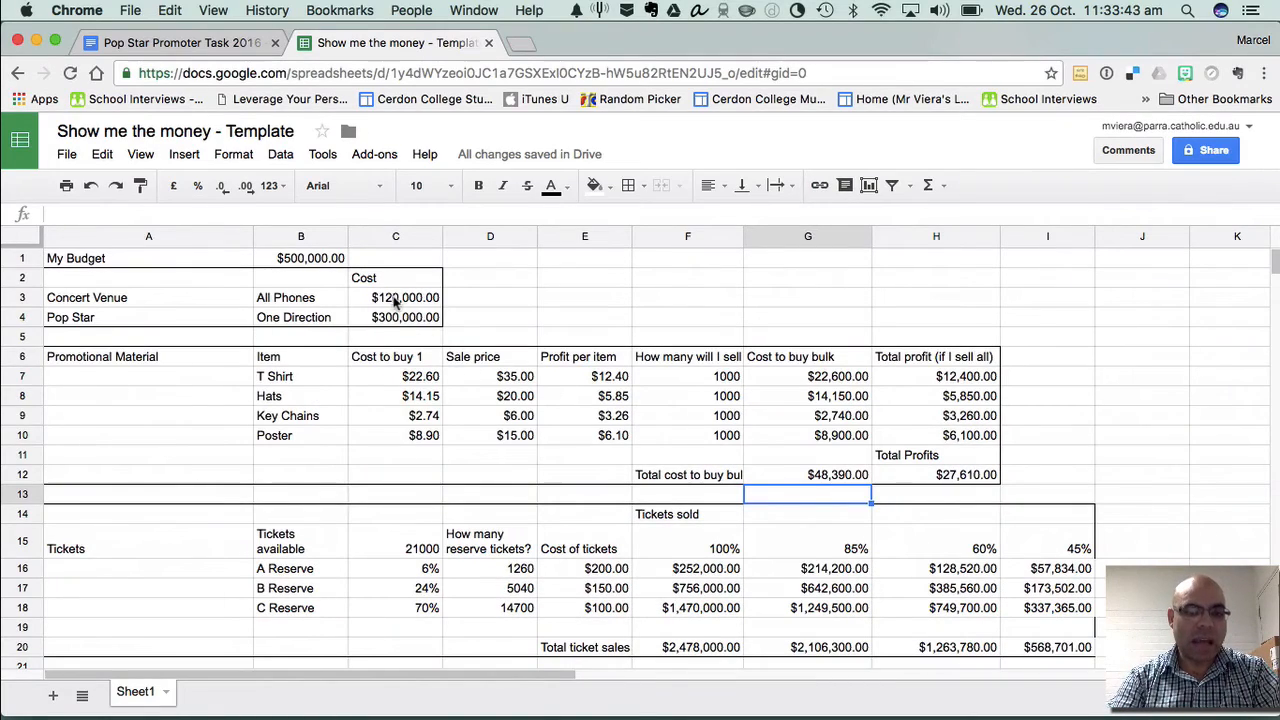
Calculate the total cost of the concert in B22 from the venue, pop star and bulk costs with =(C3+C4+G12)
click(396, 300)
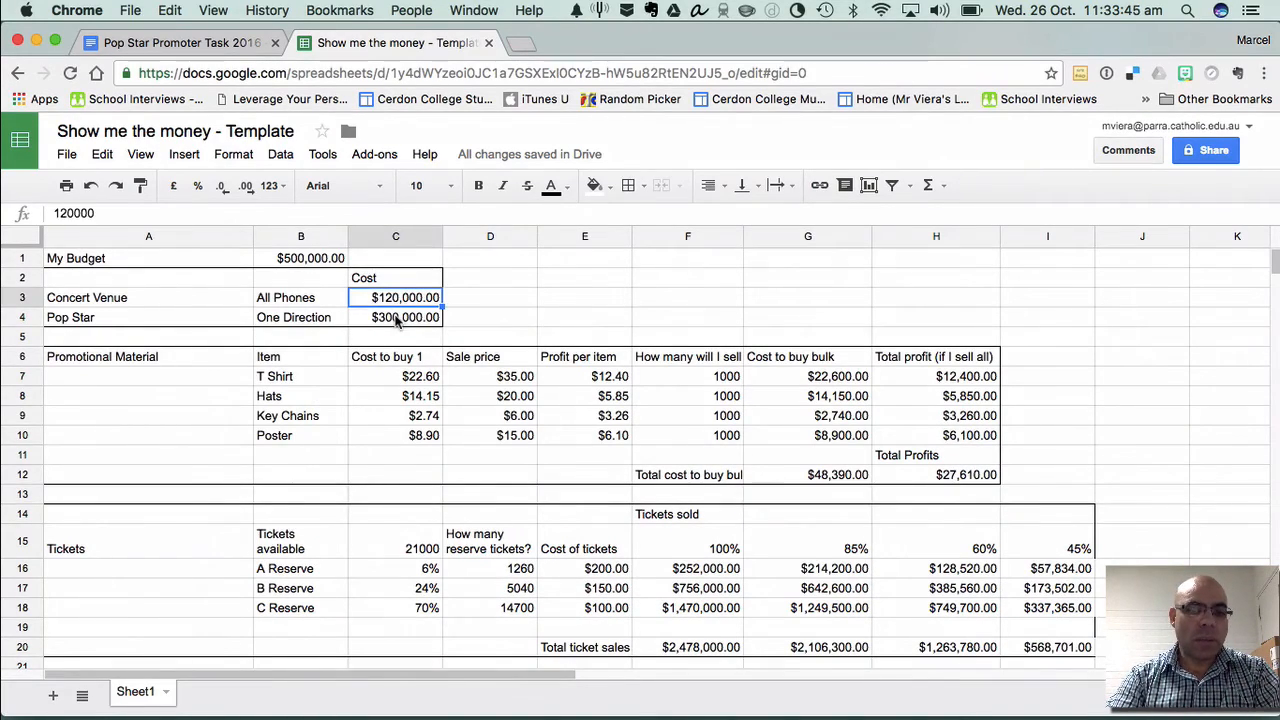
click(398, 318)
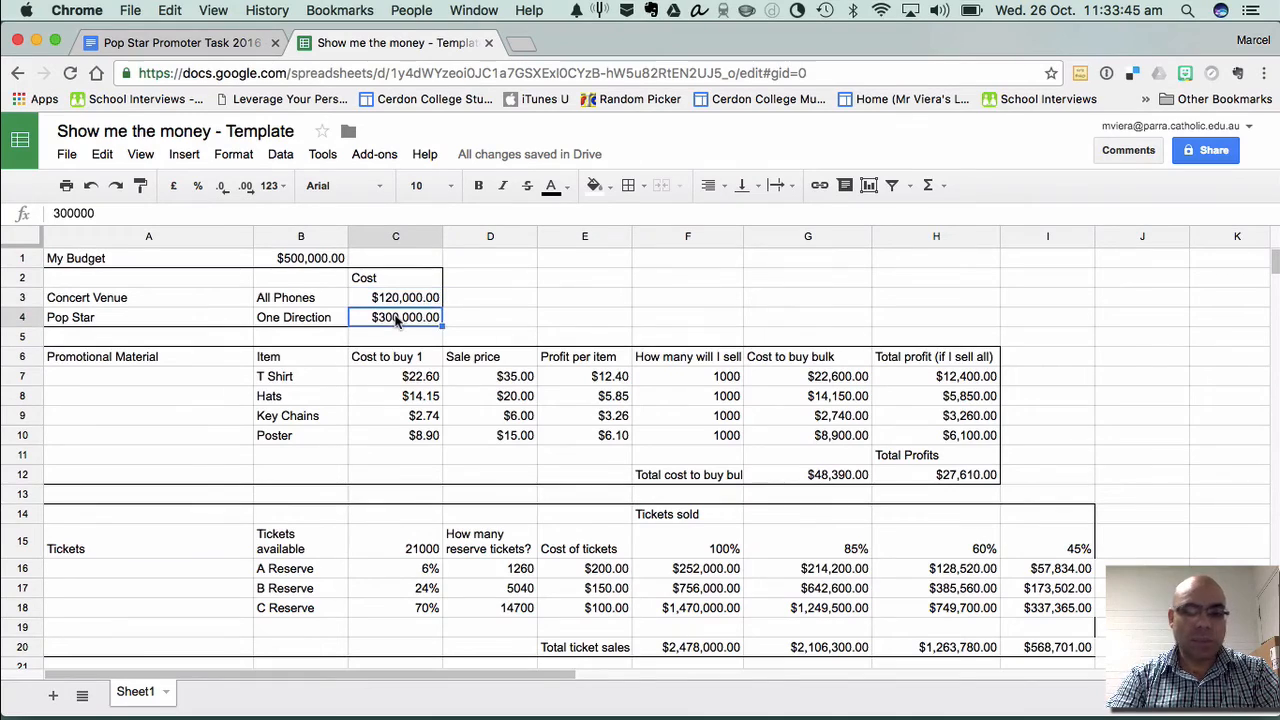
click(822, 479)
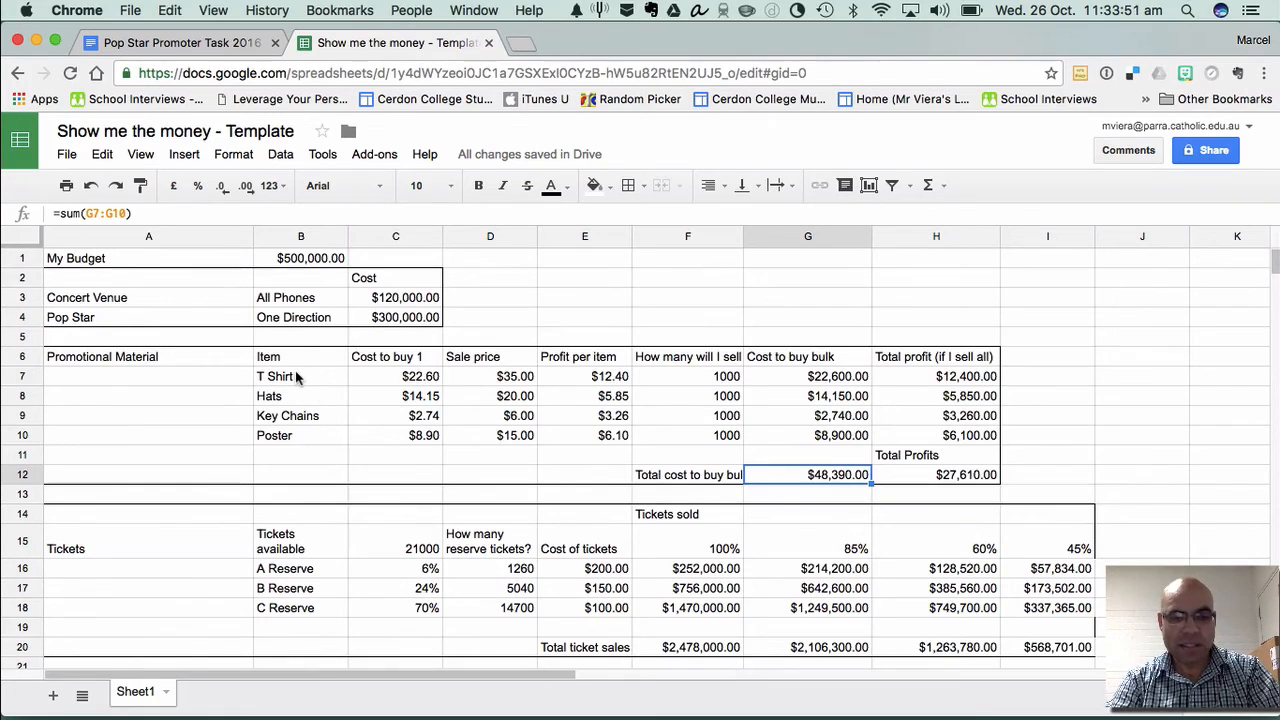
scroll(400, 452, down, 5)
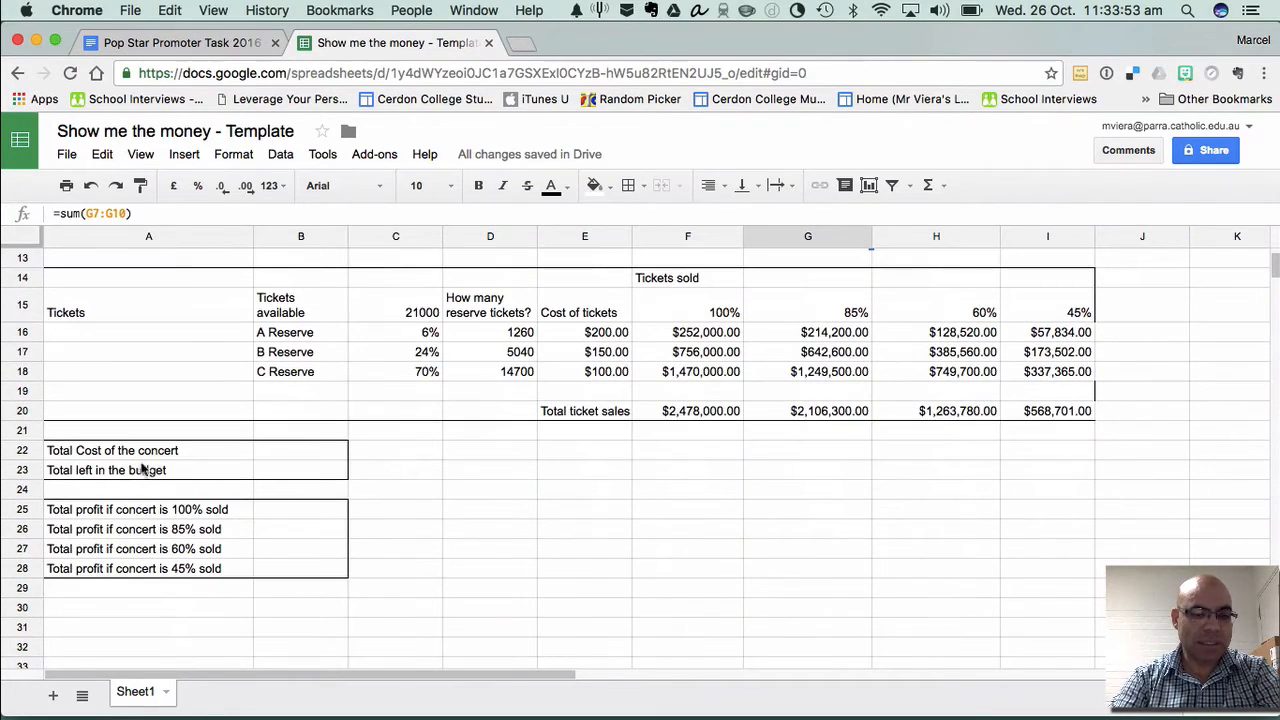
click(274, 453)
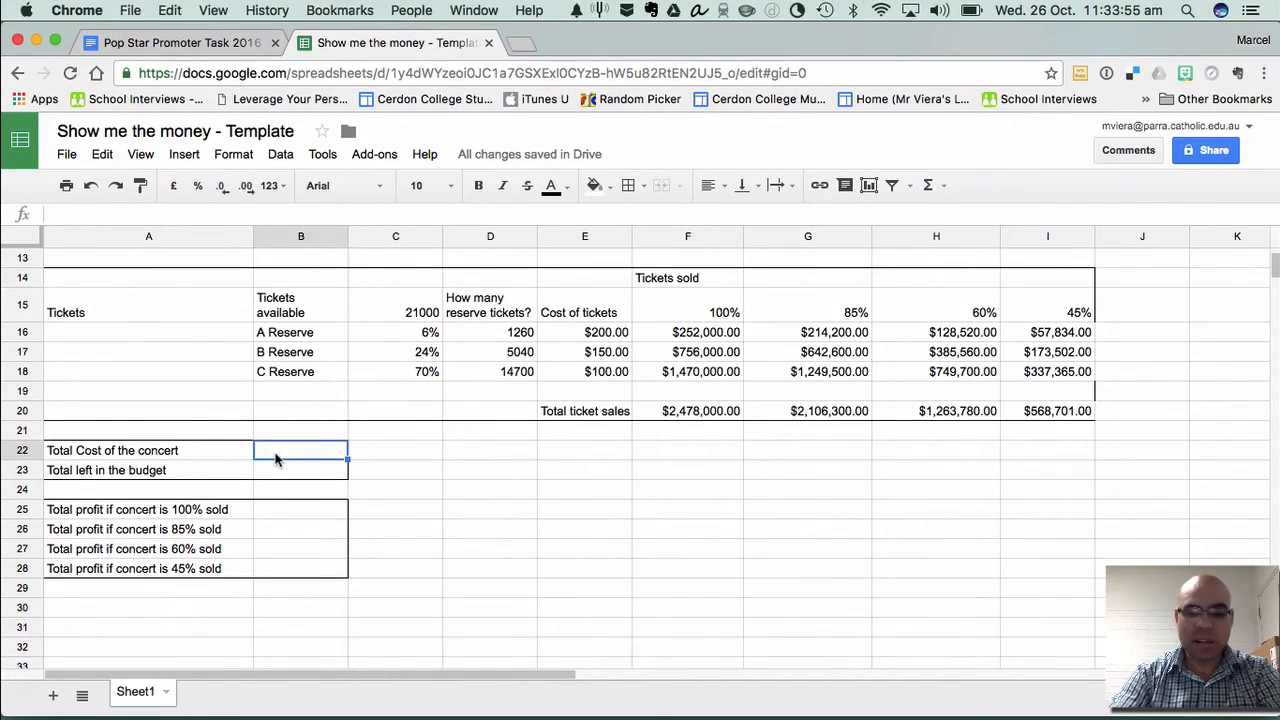
text(=)
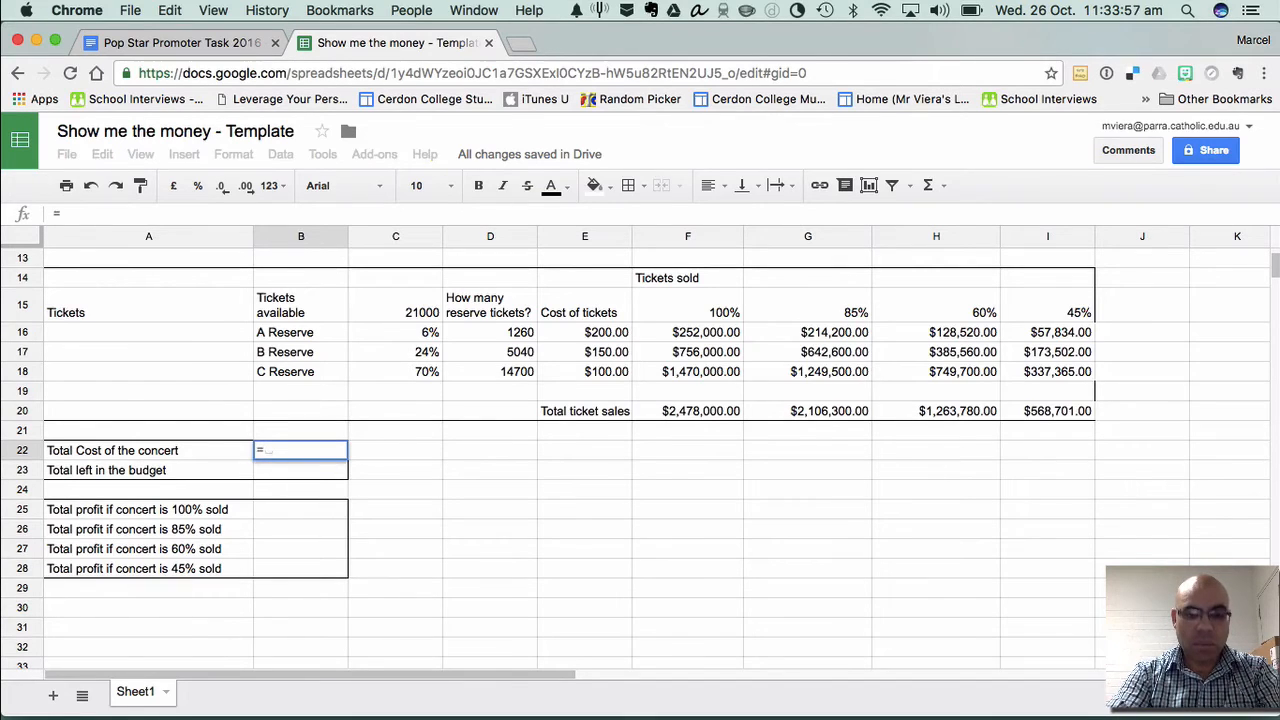
text(()
scroll(350, 376, up, 5)
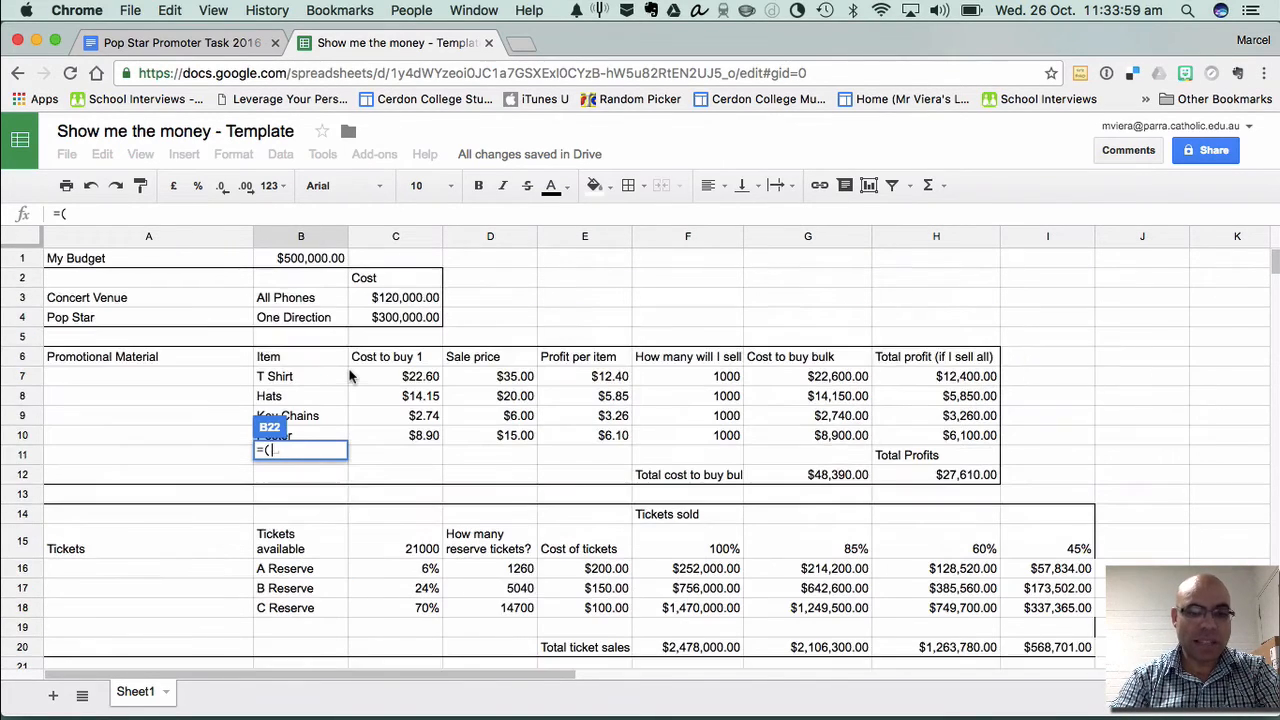
click(403, 298)
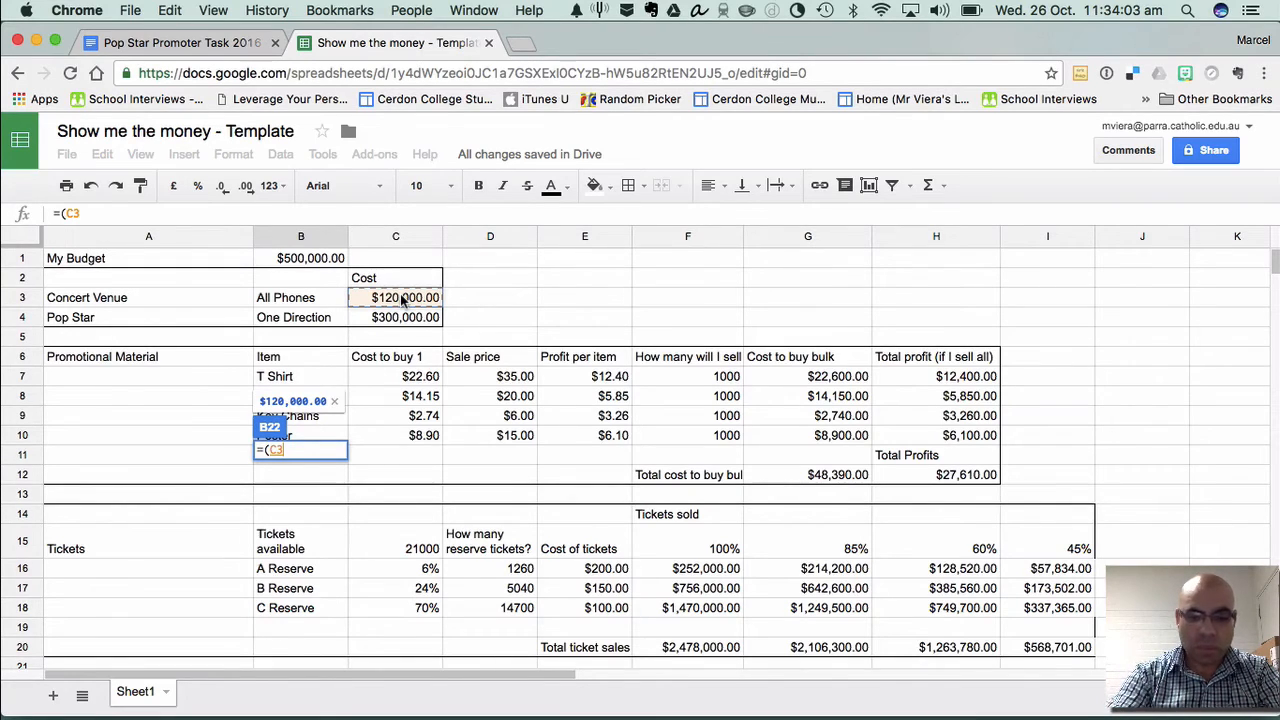
text(+)
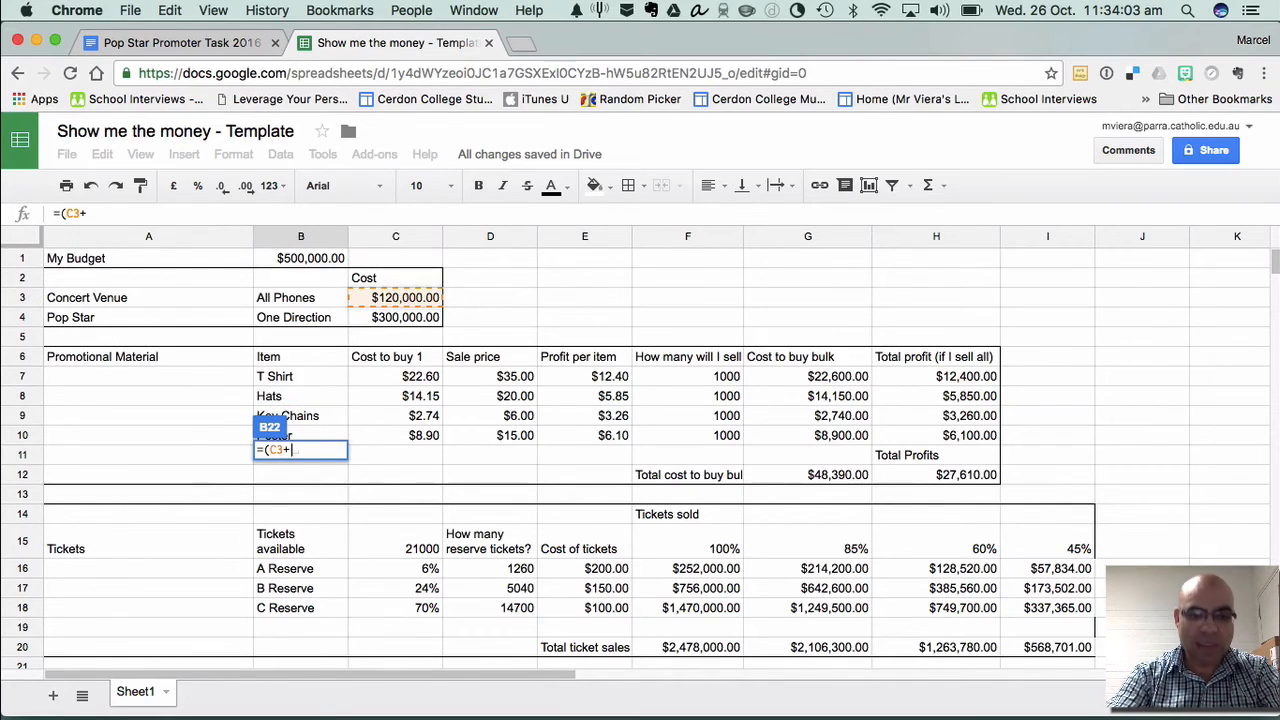
click(403, 318)
text(+)
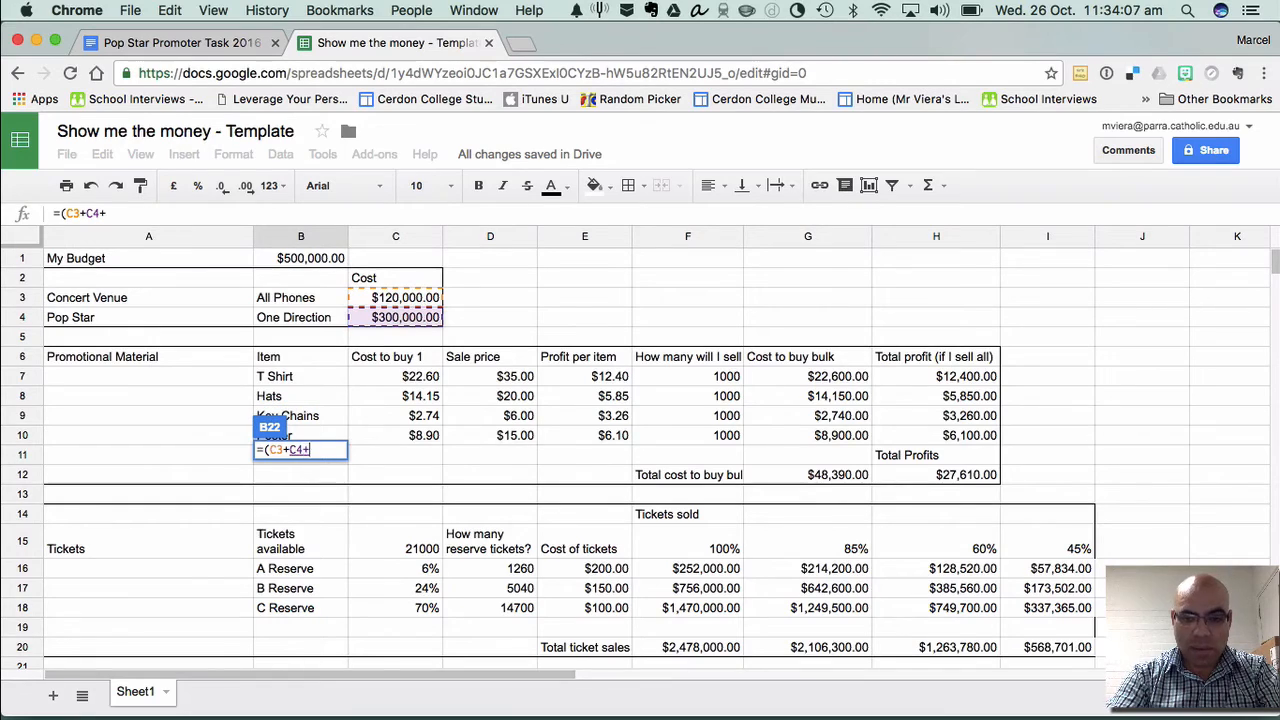
click(797, 480)
text())
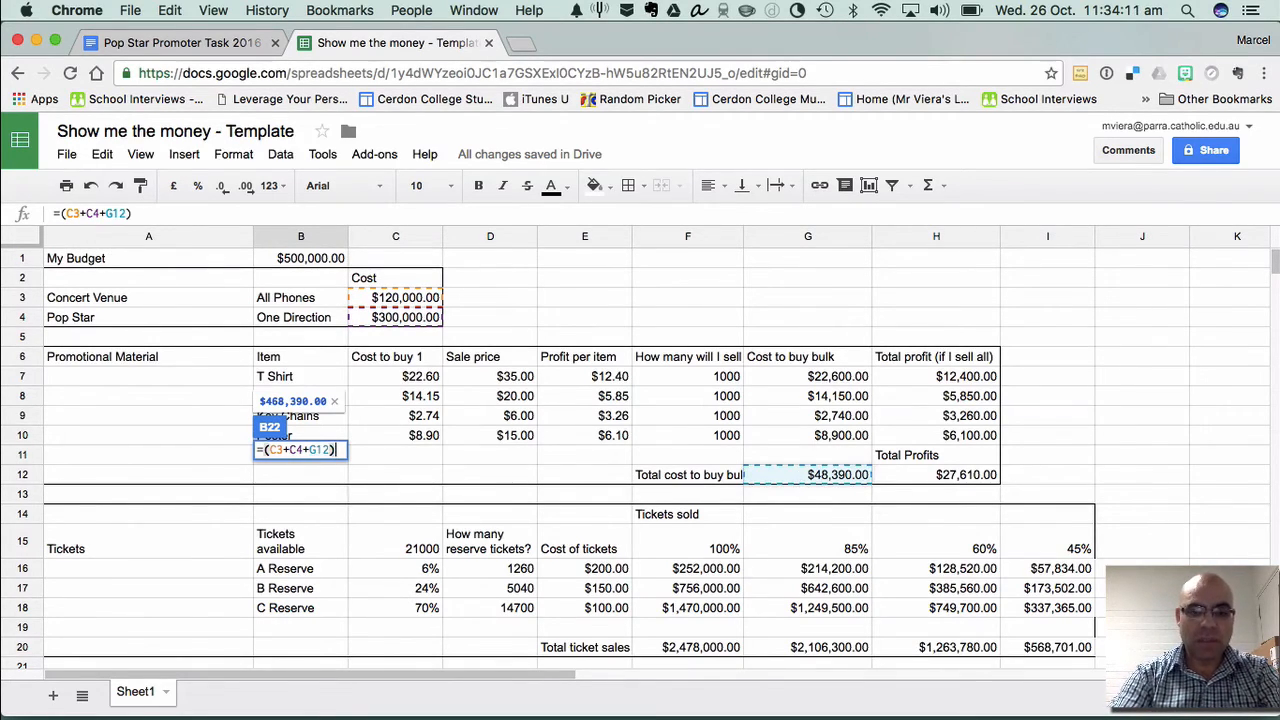
key(Return)
Calculate the total left in the budget in B23 by subtracting the concert cost from the budget with =(B1-B22)
scroll(797, 480, down, 2)
scroll(278, 591, down, 2)
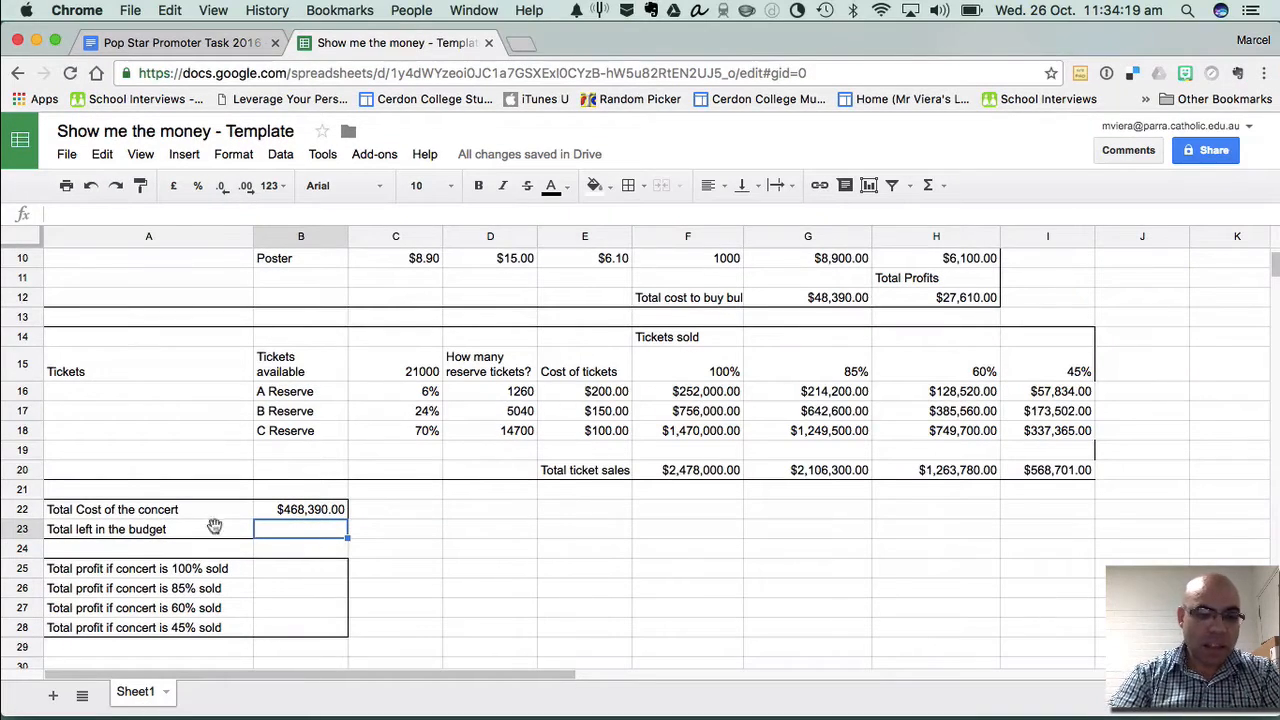
click(164, 531)
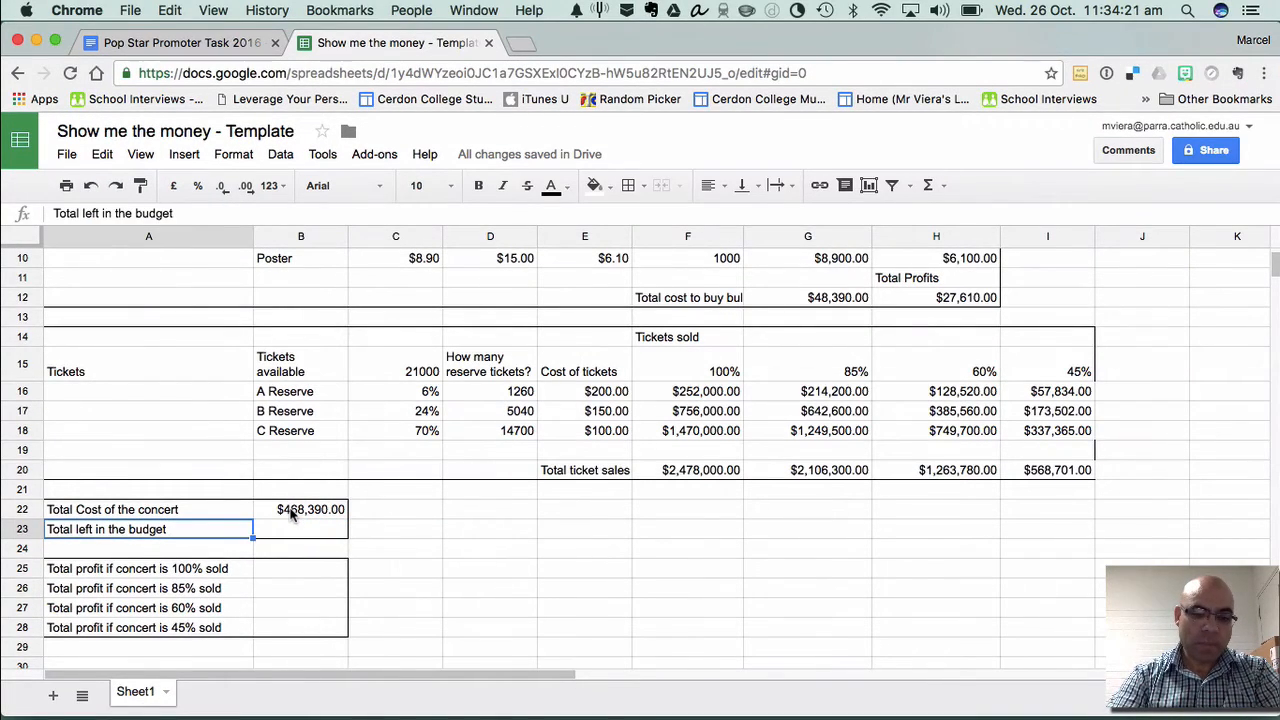
scroll(286, 516, up, 3)
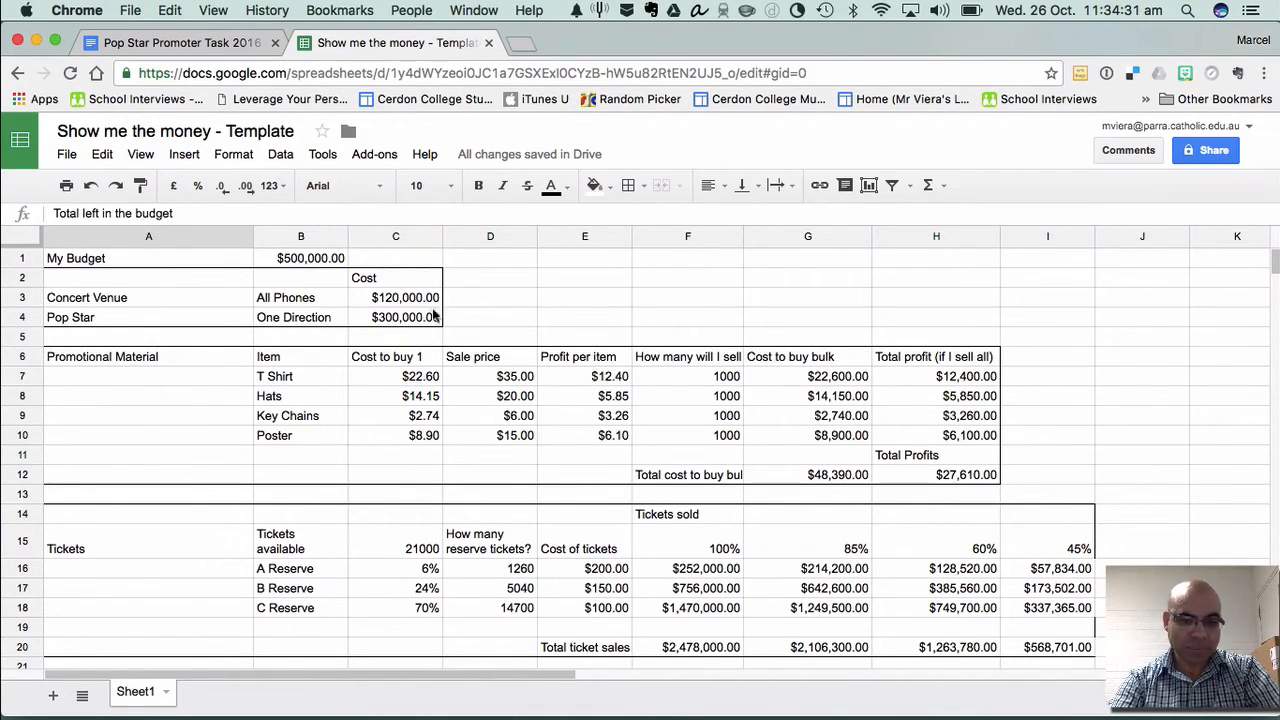
scroll(398, 314, down, 3)
scroll(345, 327, up, 2)
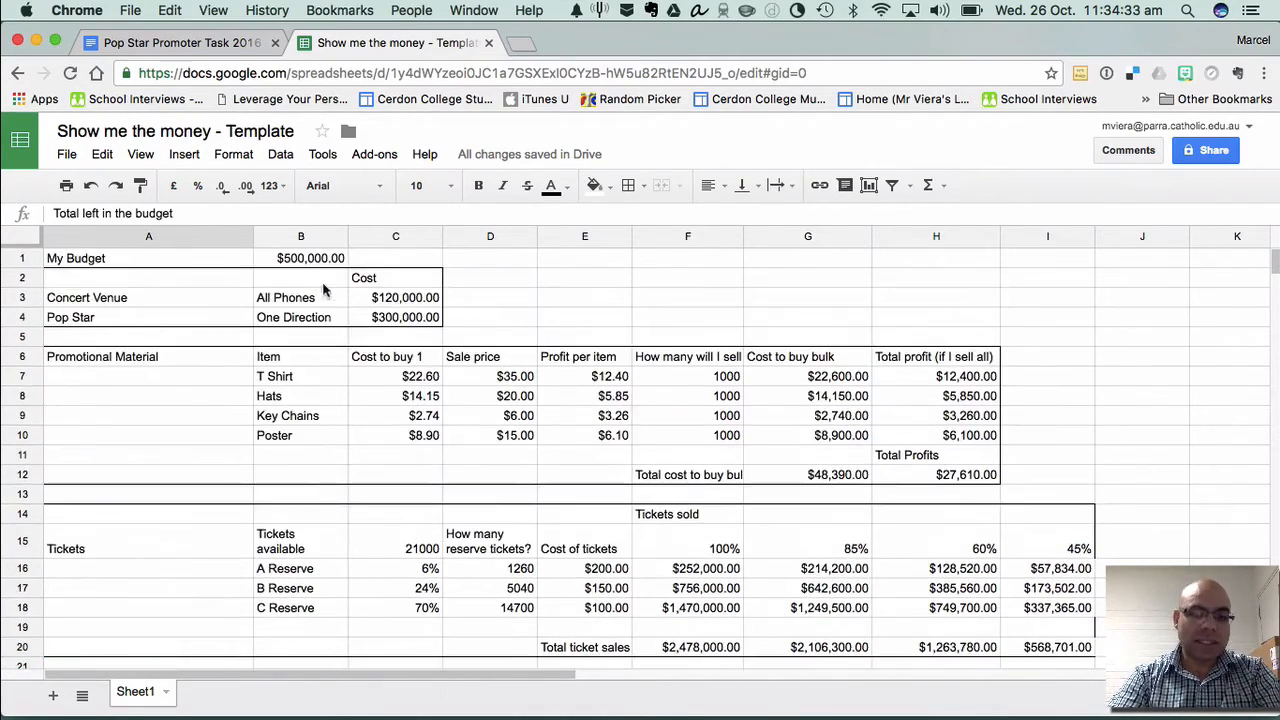
scroll(333, 422, down, 5)
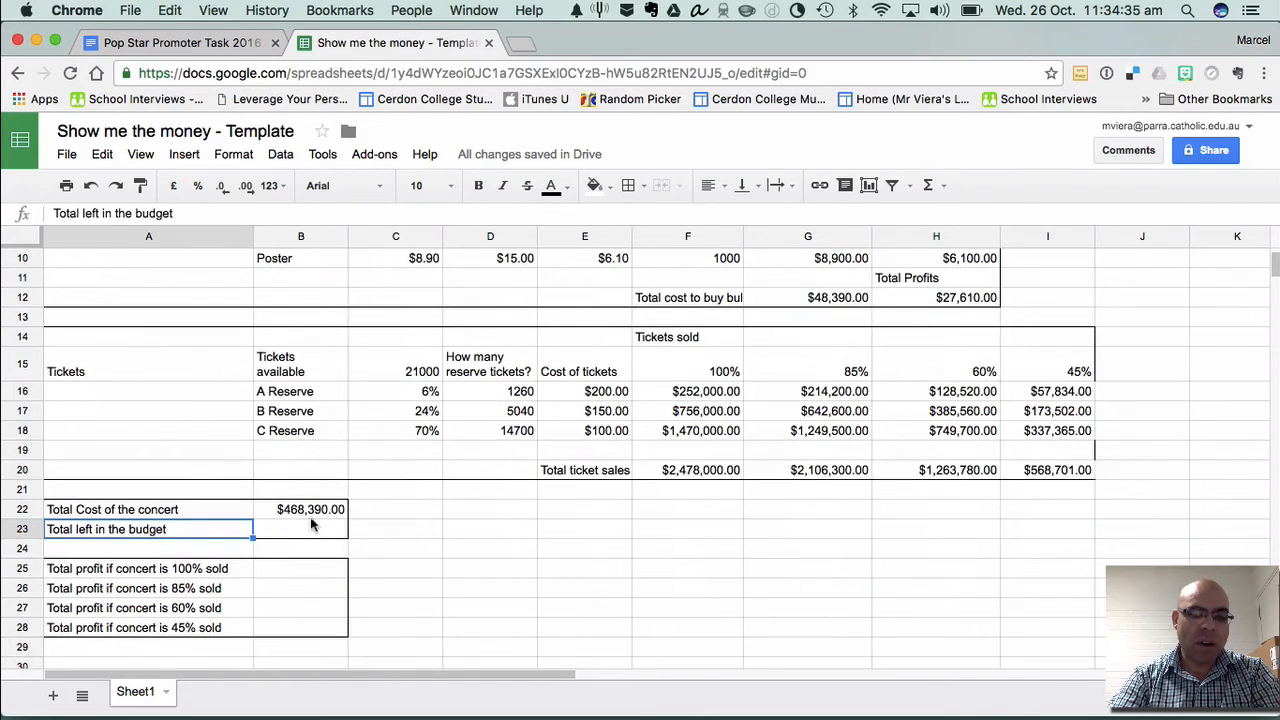
click(287, 530)
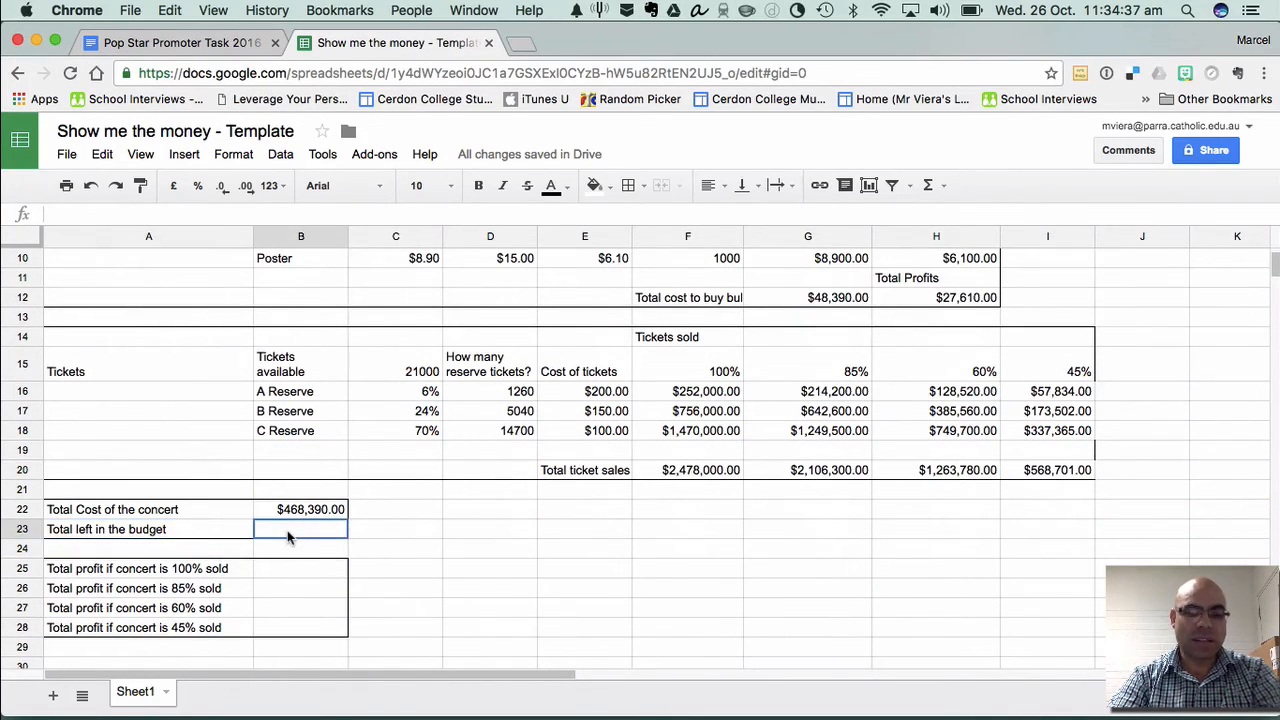
text(=()
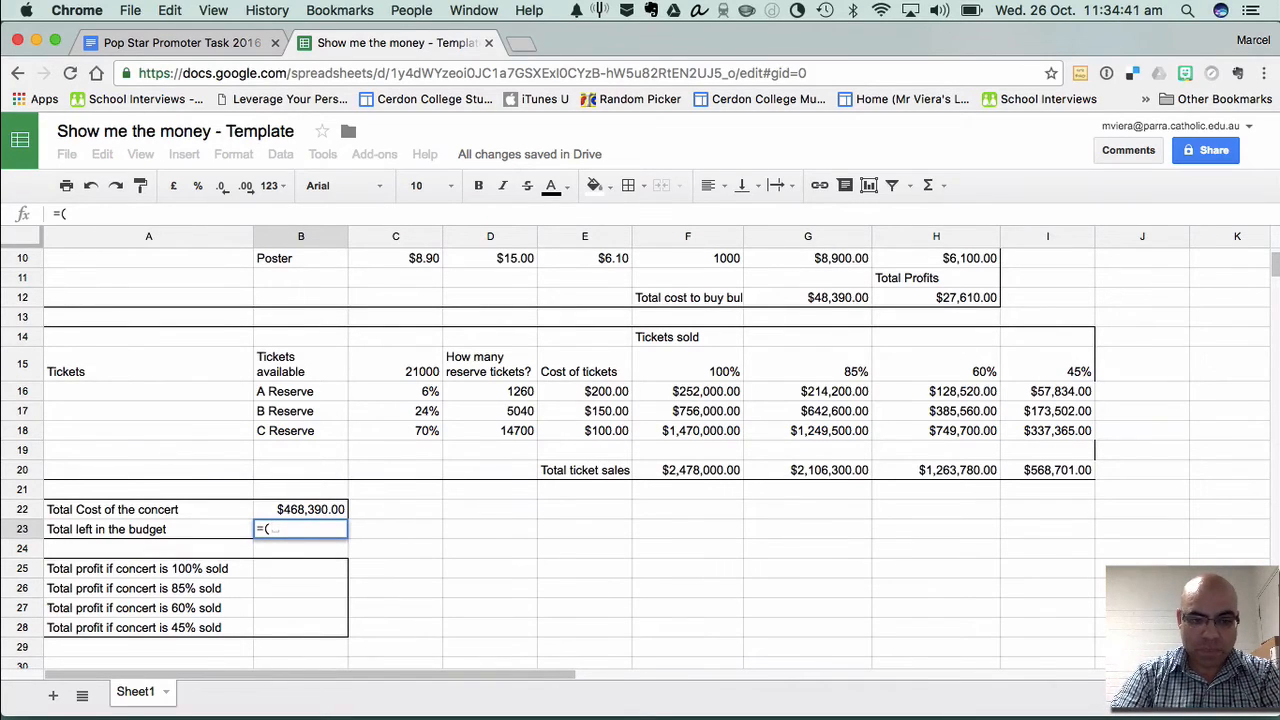
scroll(278, 392, up, 3)
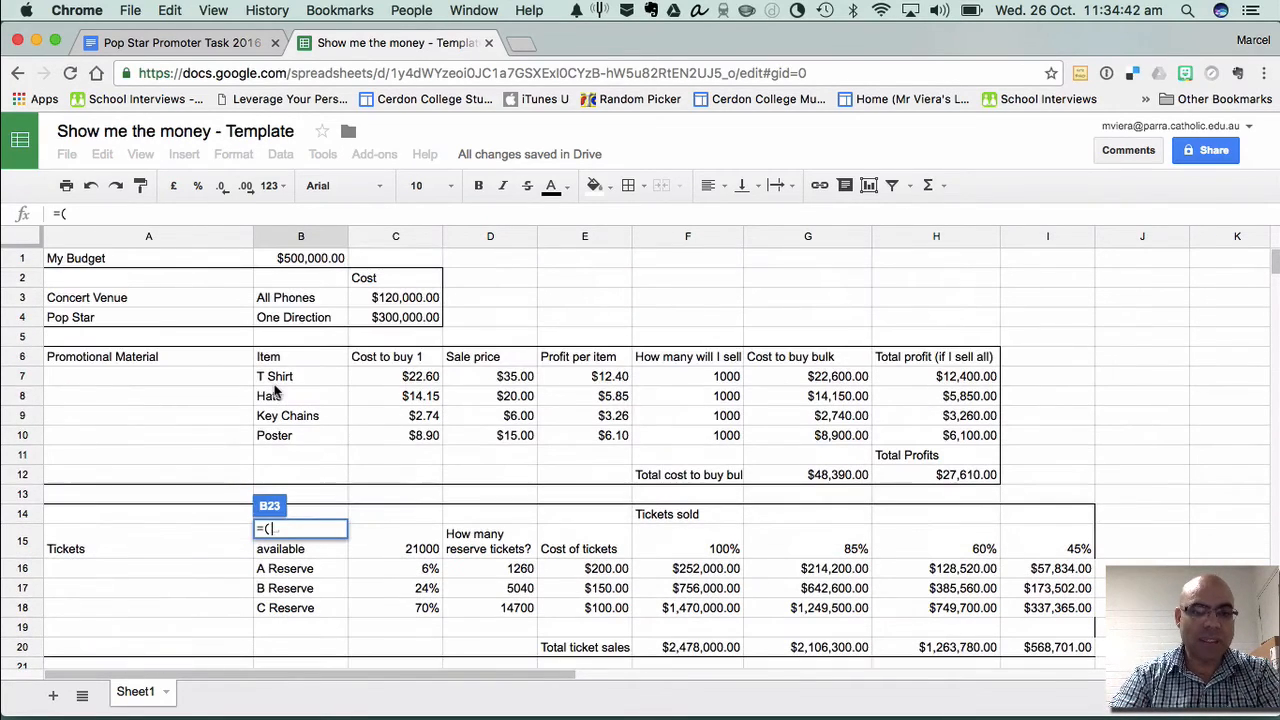
click(277, 262)
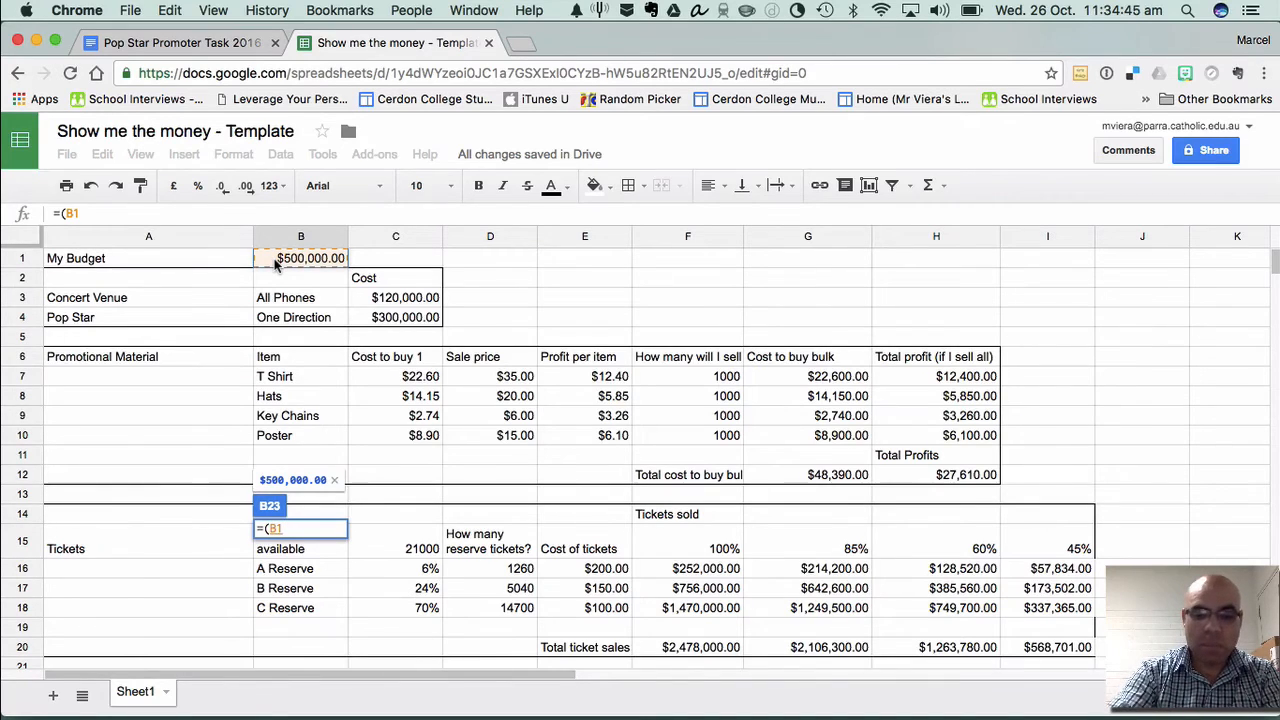
text(-)
scroll(300, 400, down, 2)
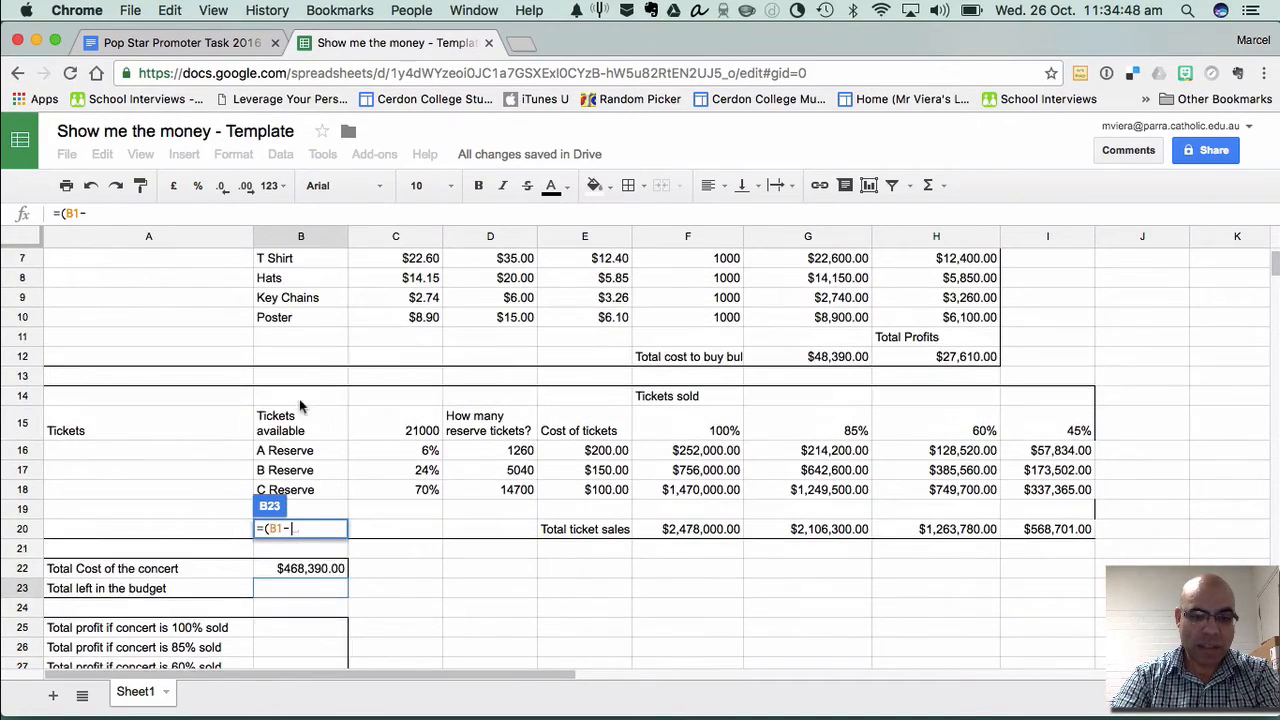
click(293, 570)
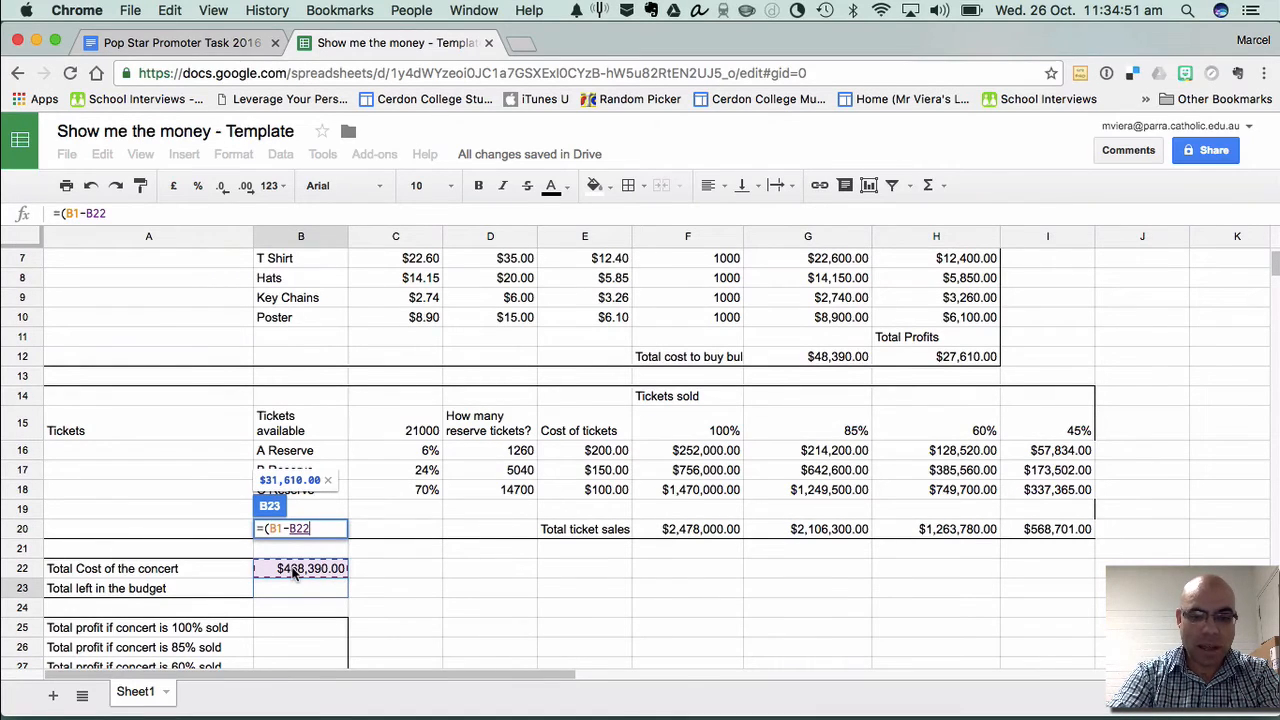
text())
key(Return)
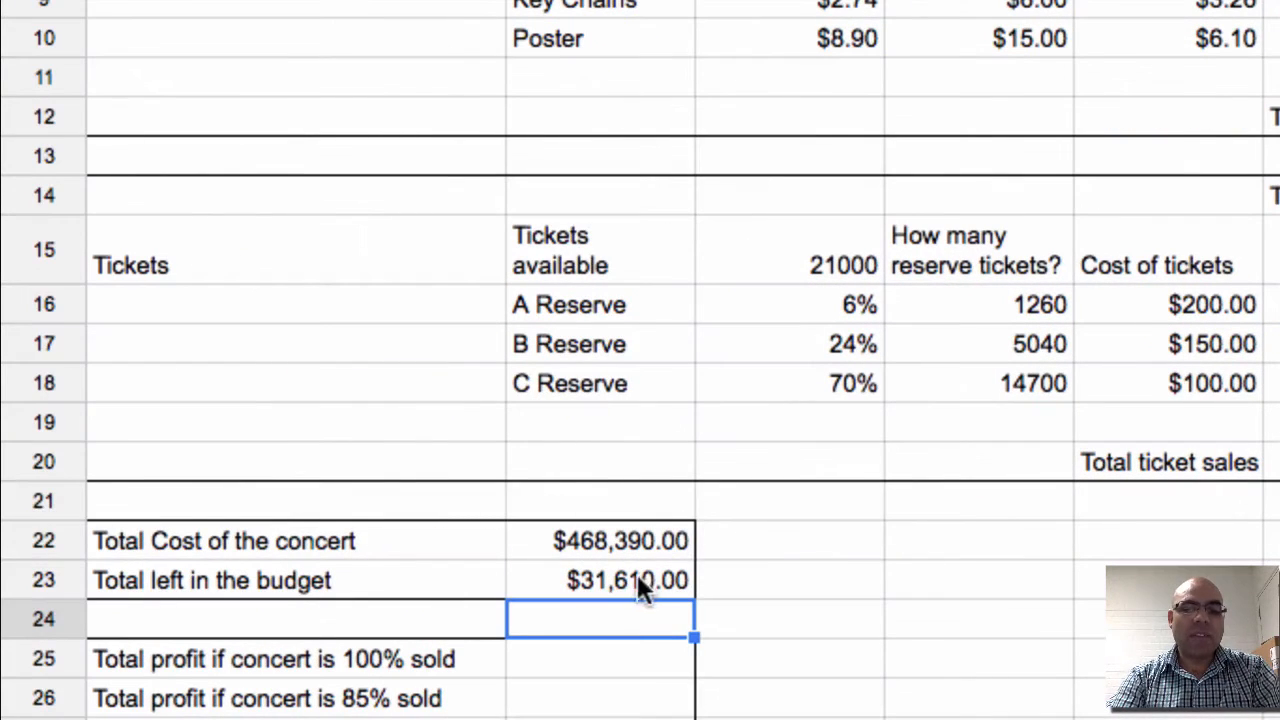
click(610, 585)
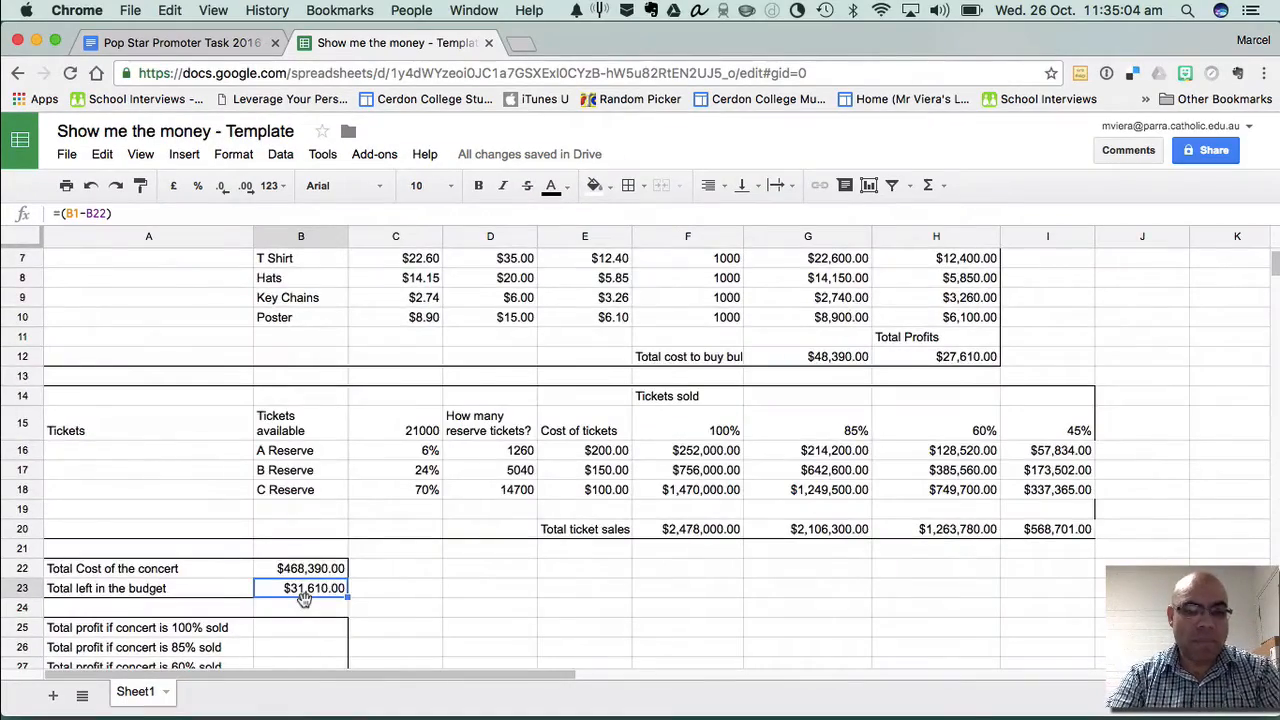
Calculate the profit for a 100% sold concert in B25 from ticket sales, merchandise profits and concert cost with =(F20+H12-B22)
scroll(304, 598, down, 3)
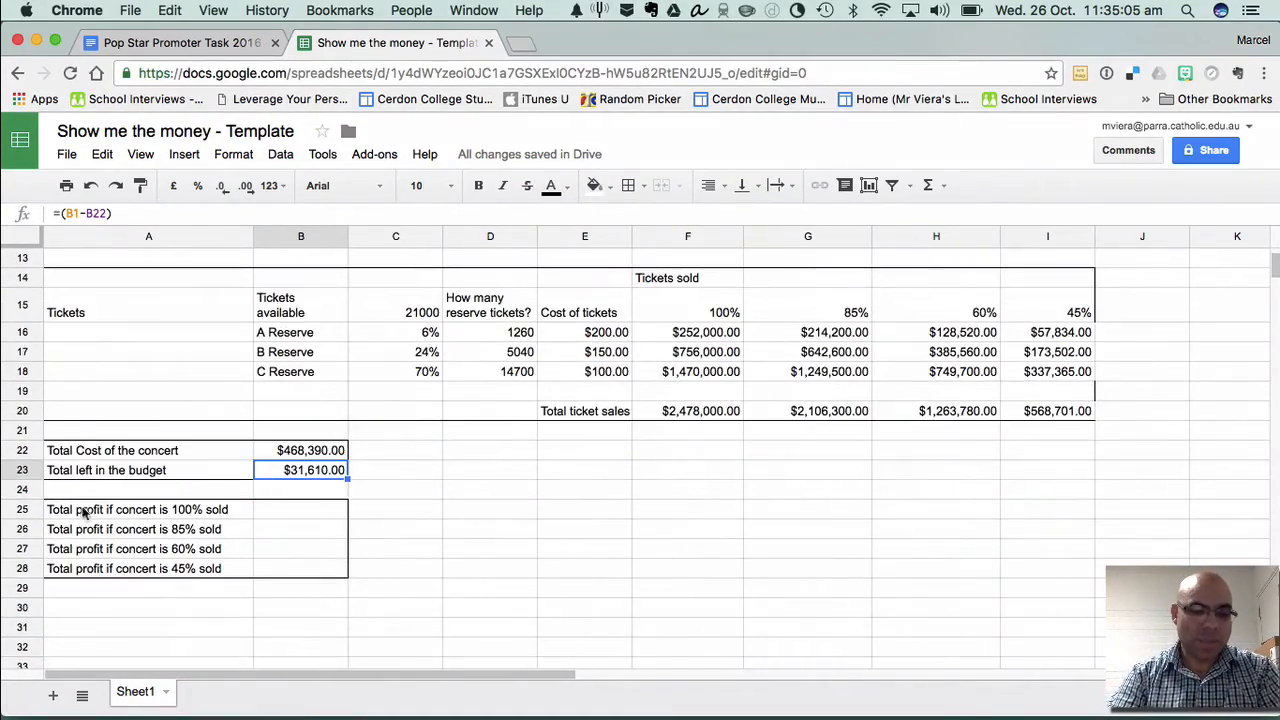
click(84, 512)
click(285, 512)
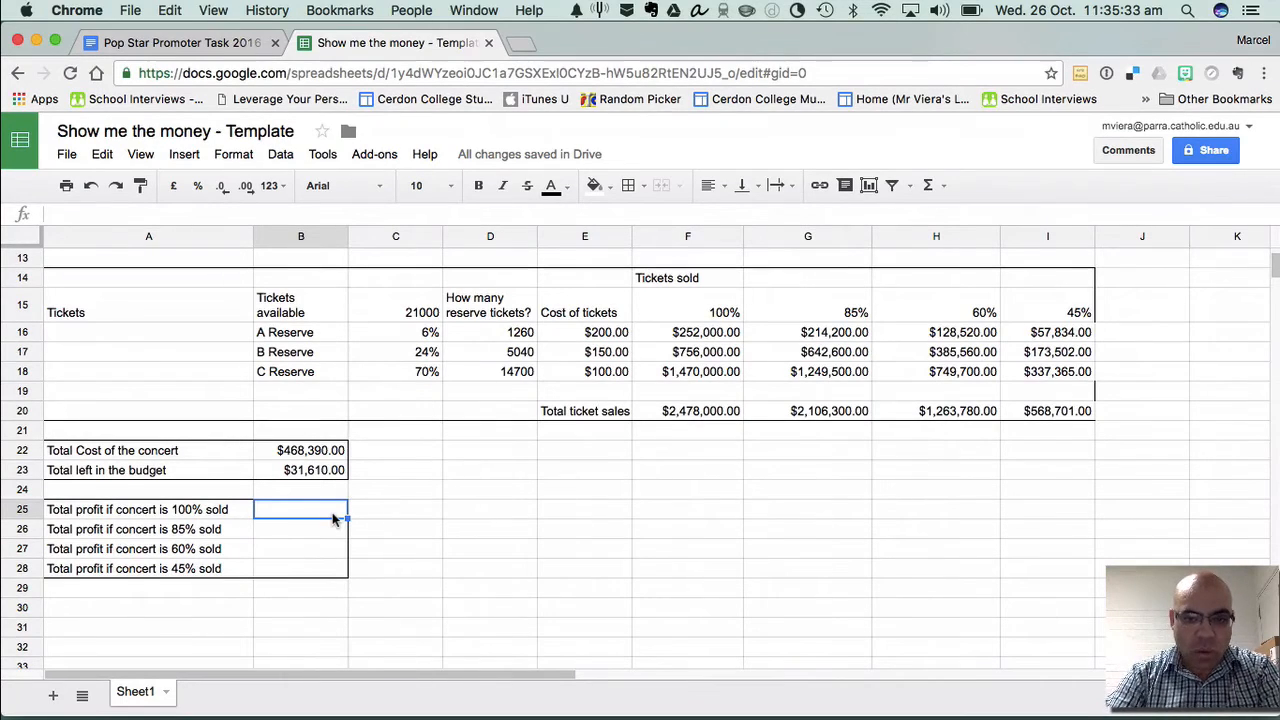
text(=)
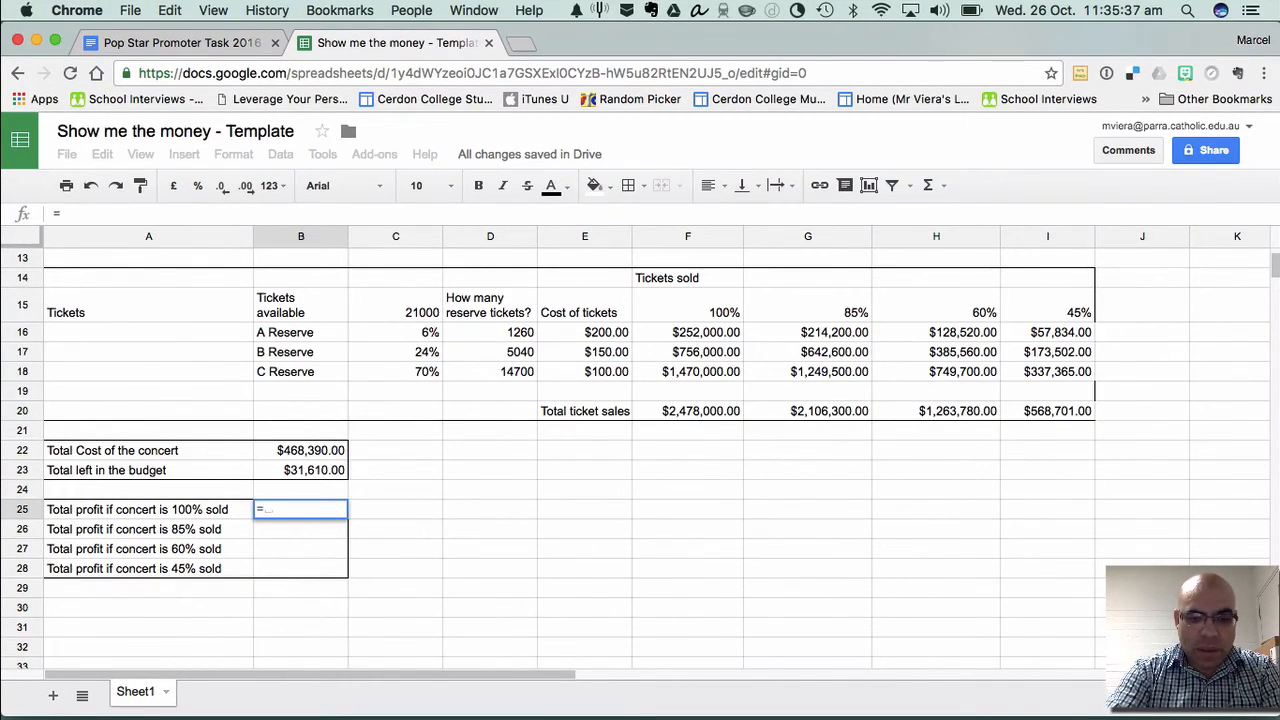
text(()
click(687, 410)
text(+)
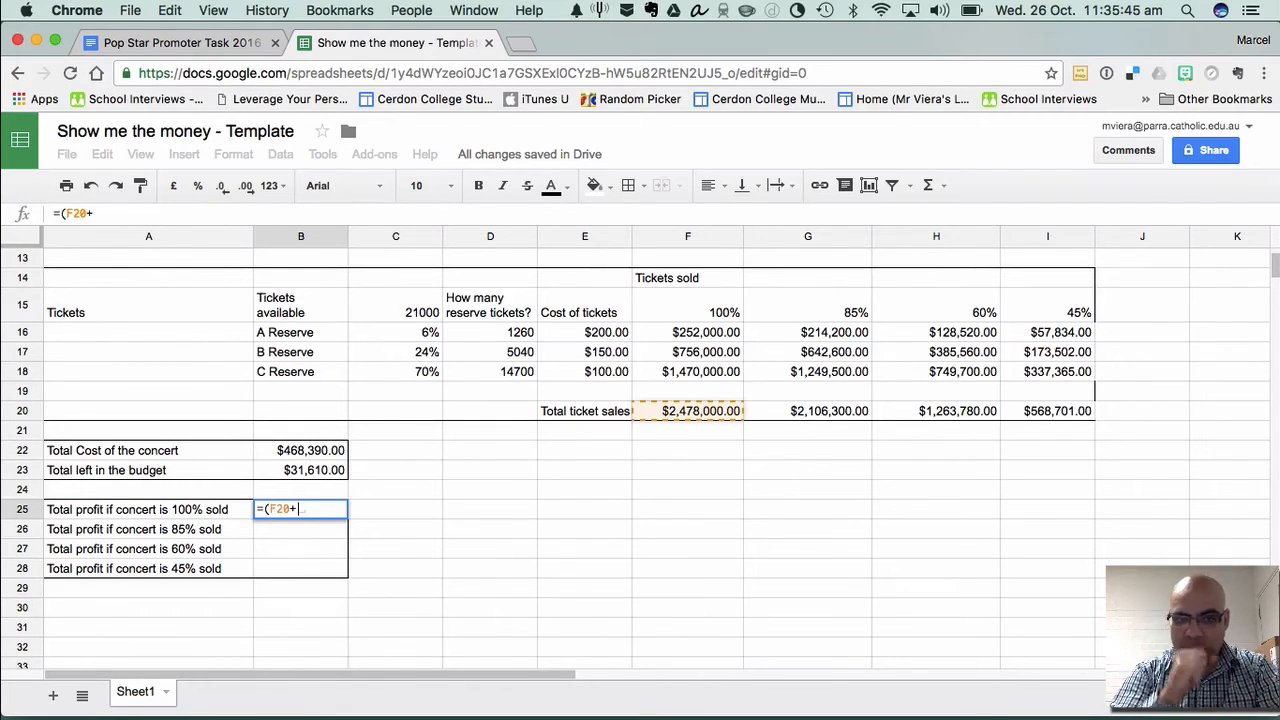
scroll(640, 450, up, 4)
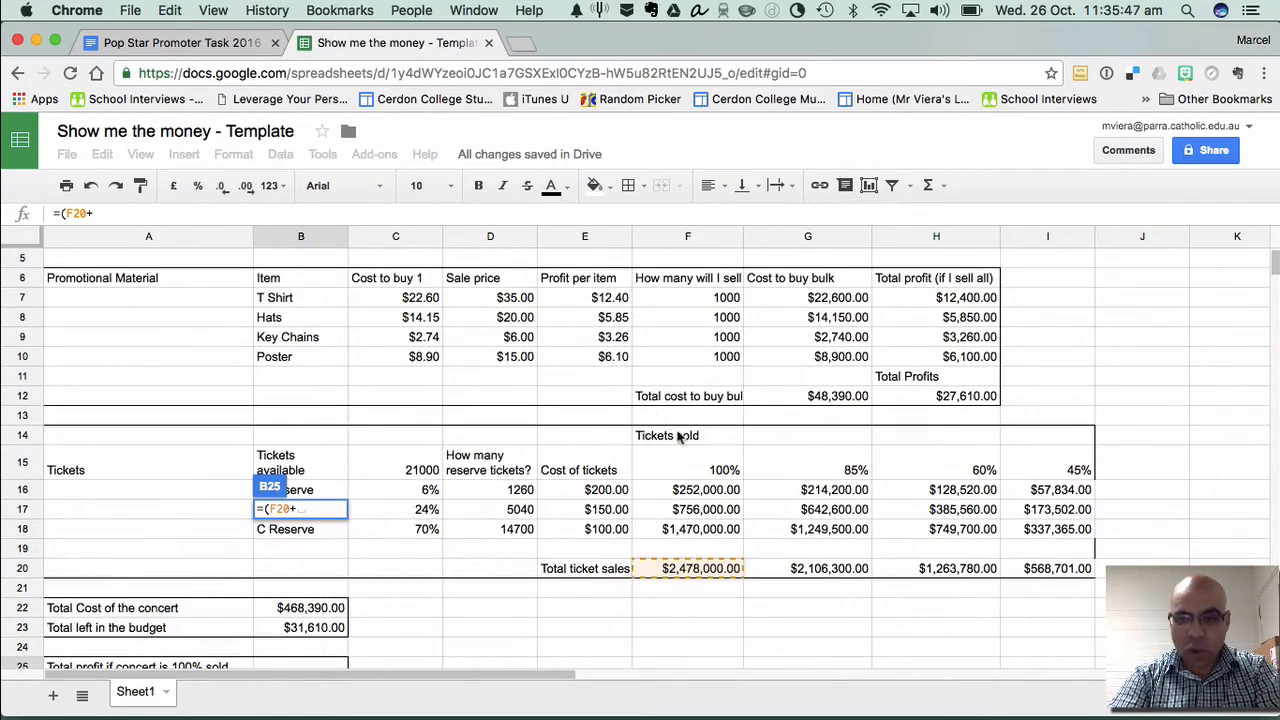
click(958, 400)
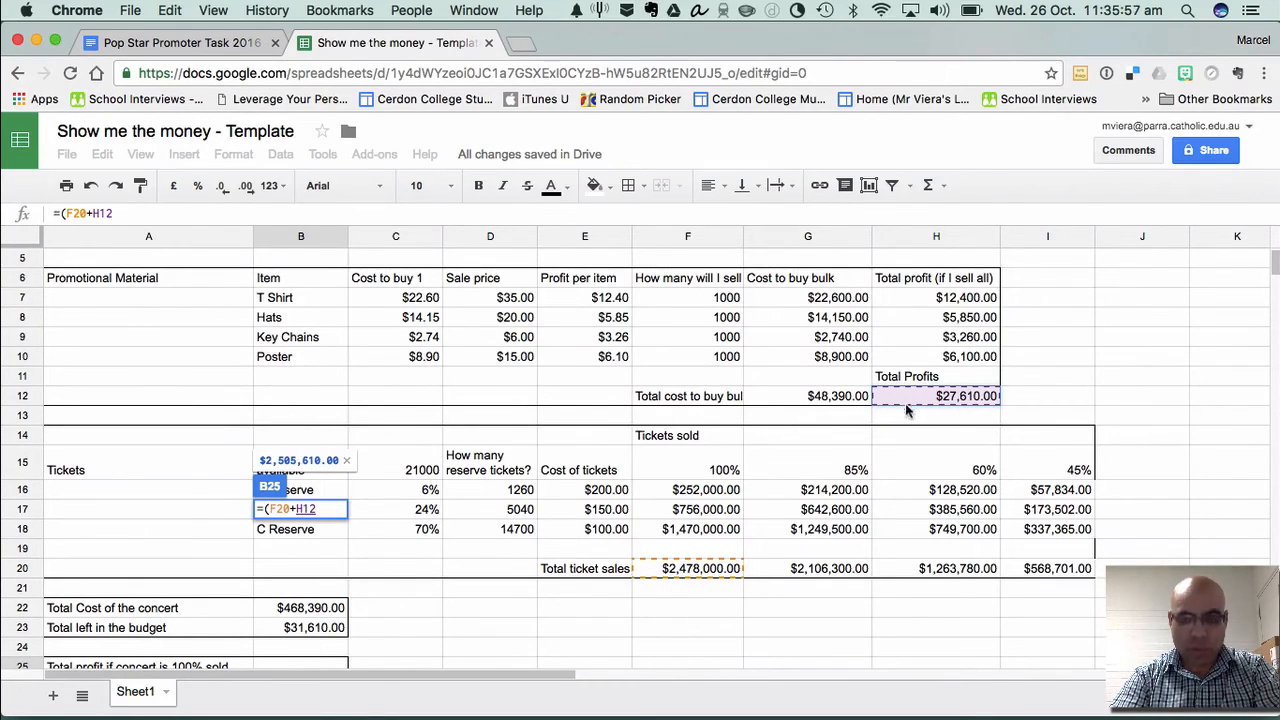
text(-)
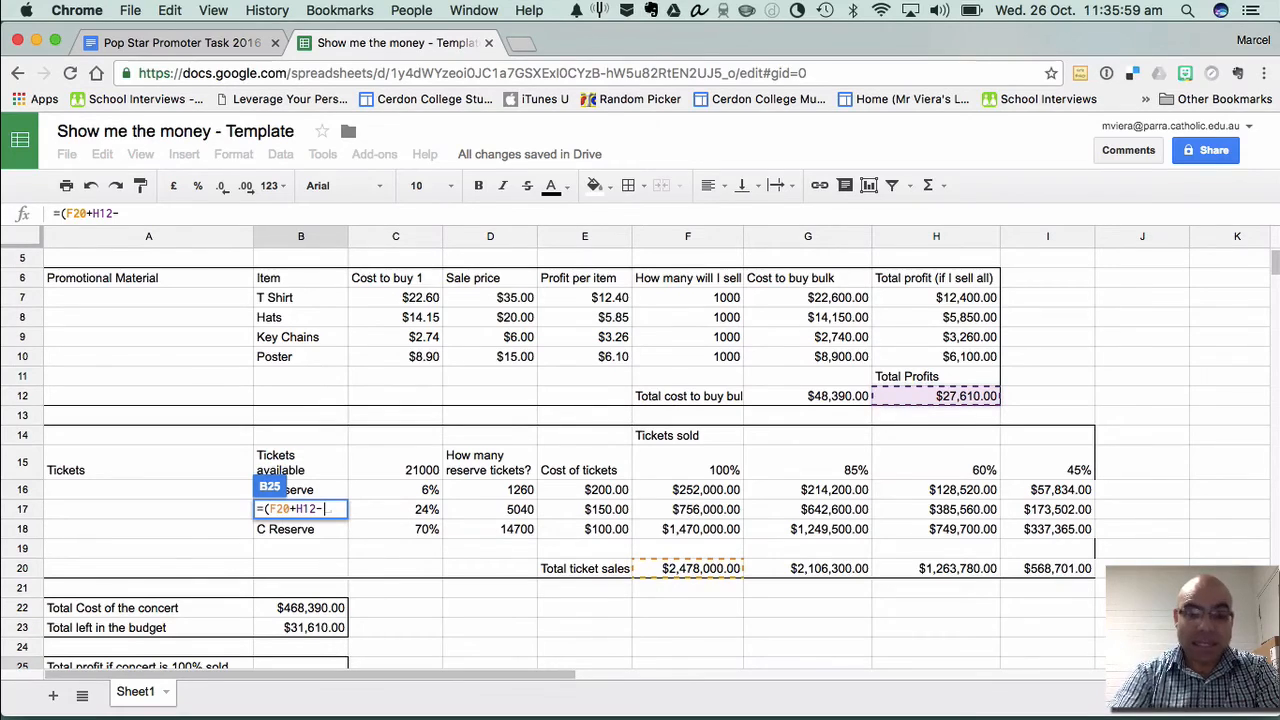
scroll(245, 632, down, 2)
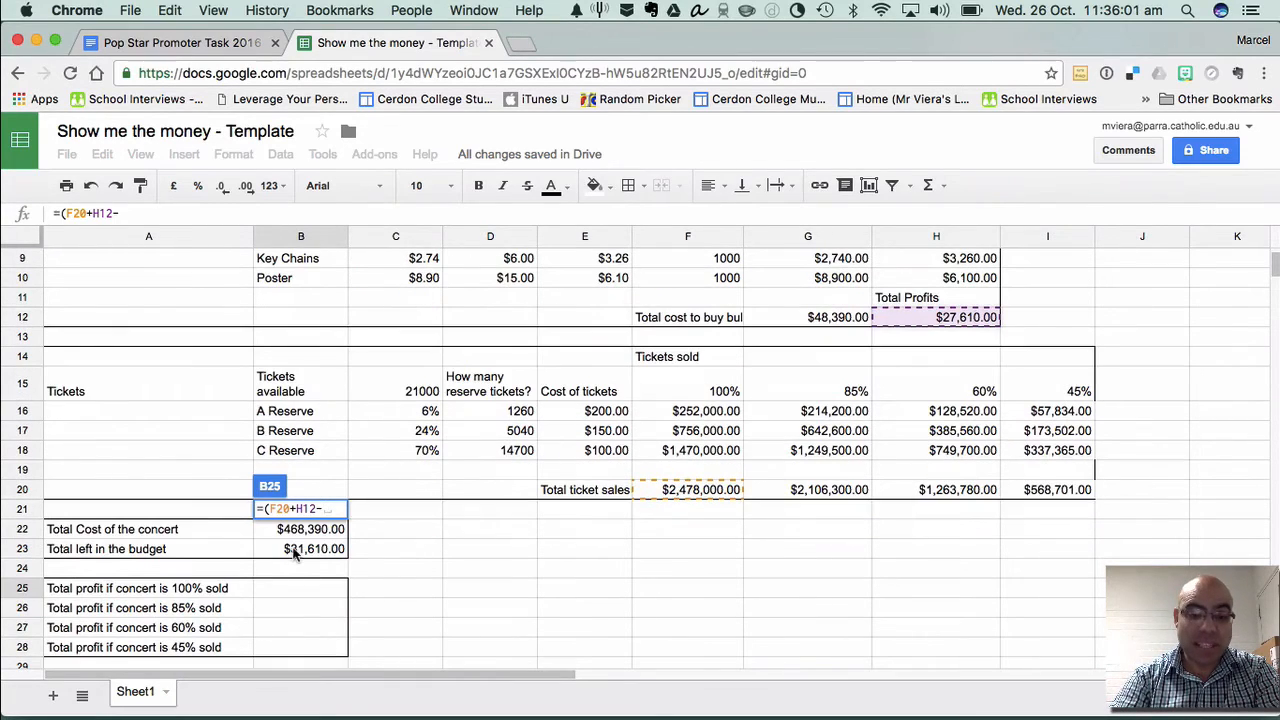
scroll(296, 556, up, 1)
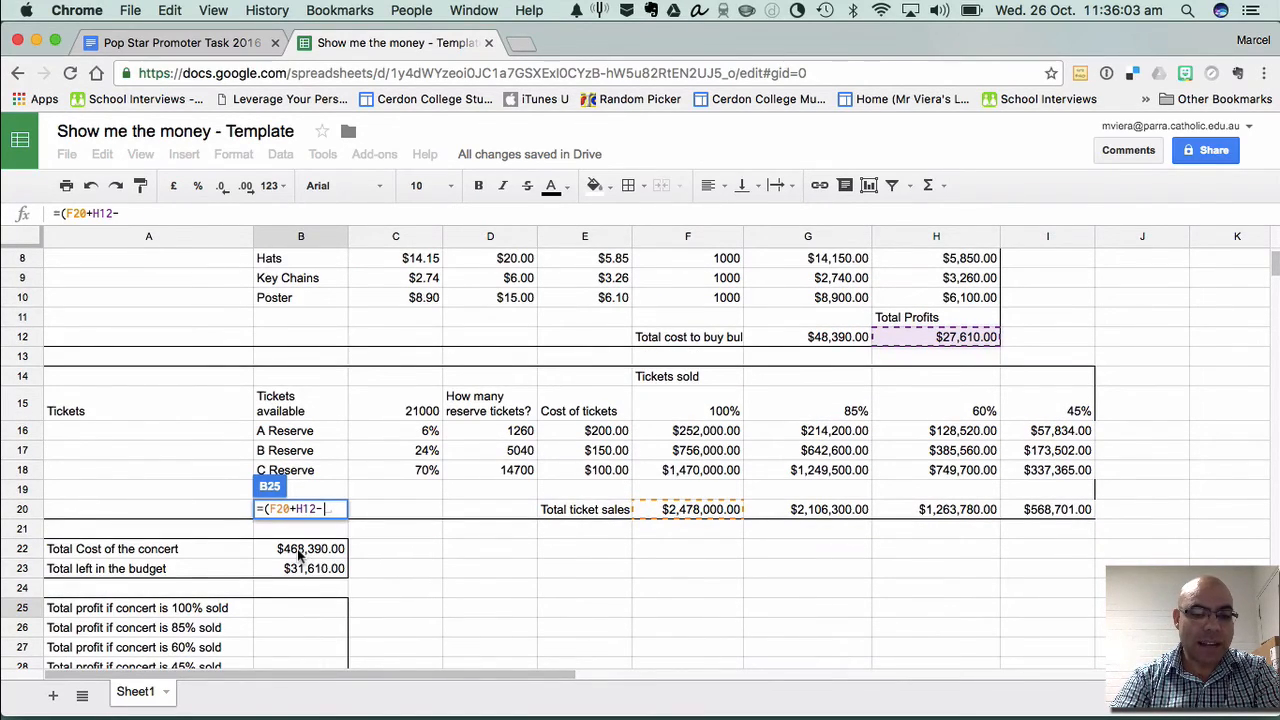
click(298, 549)
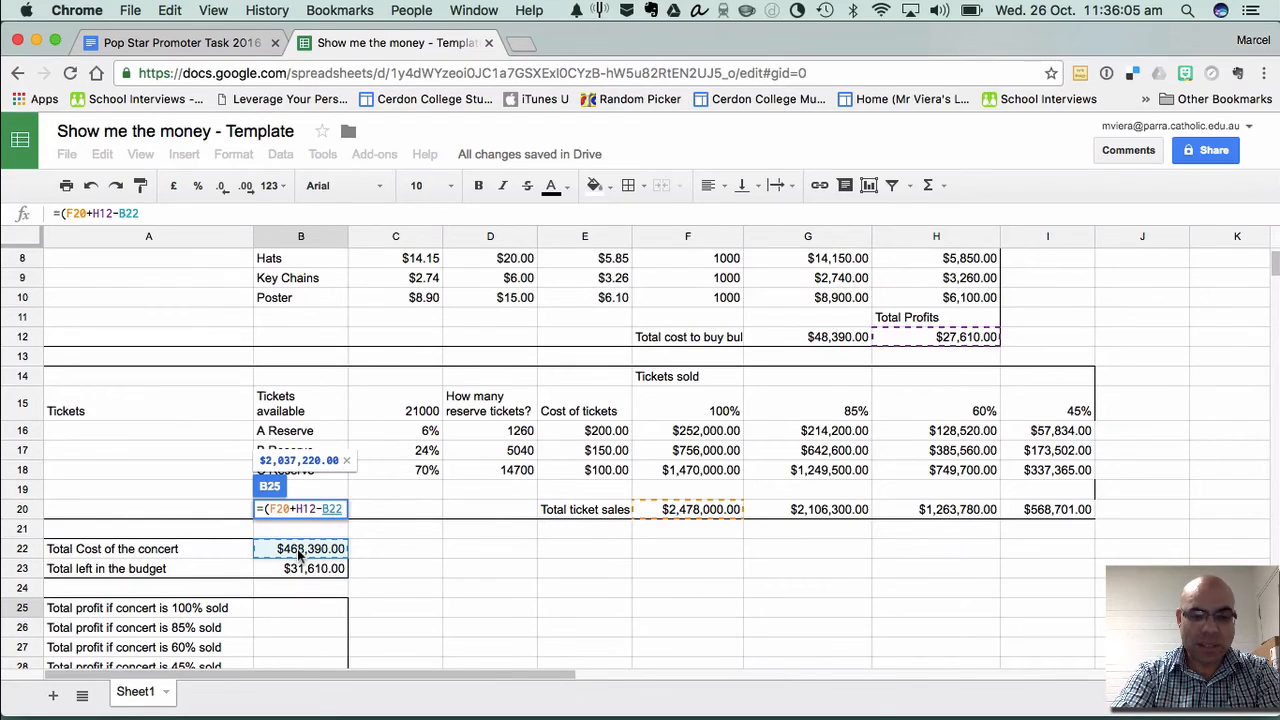
key(Return)
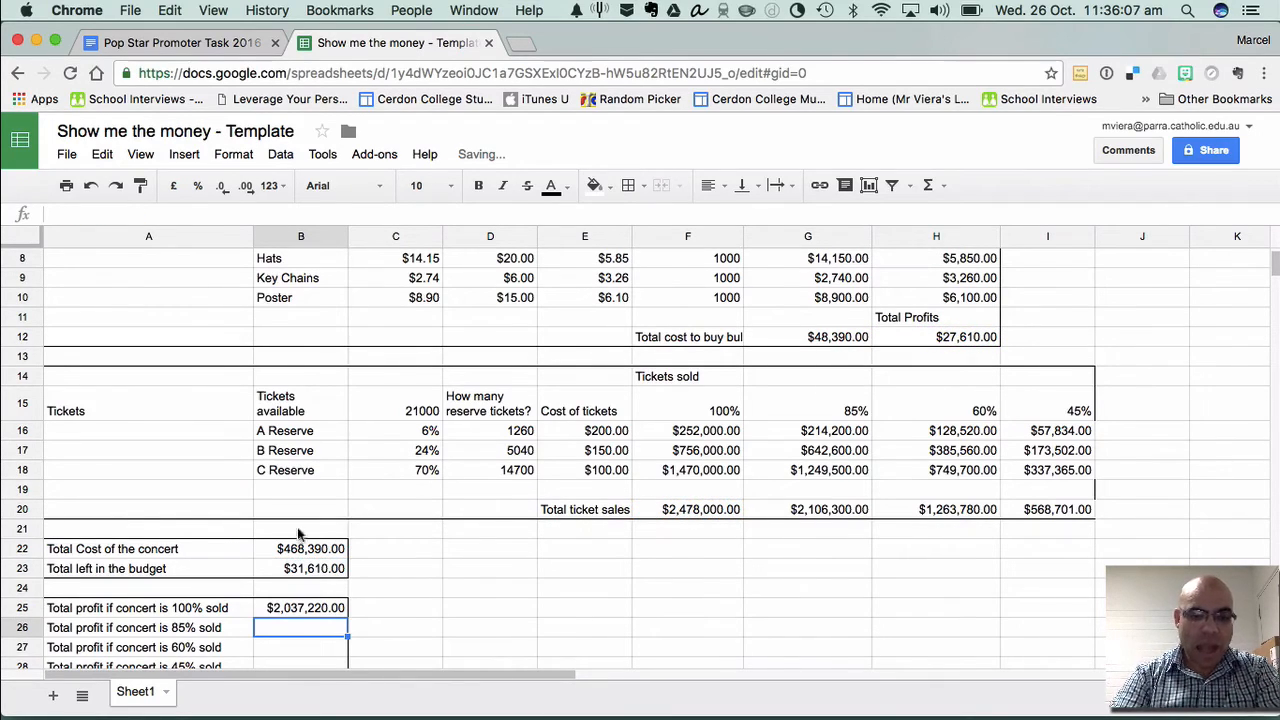
click(305, 606)
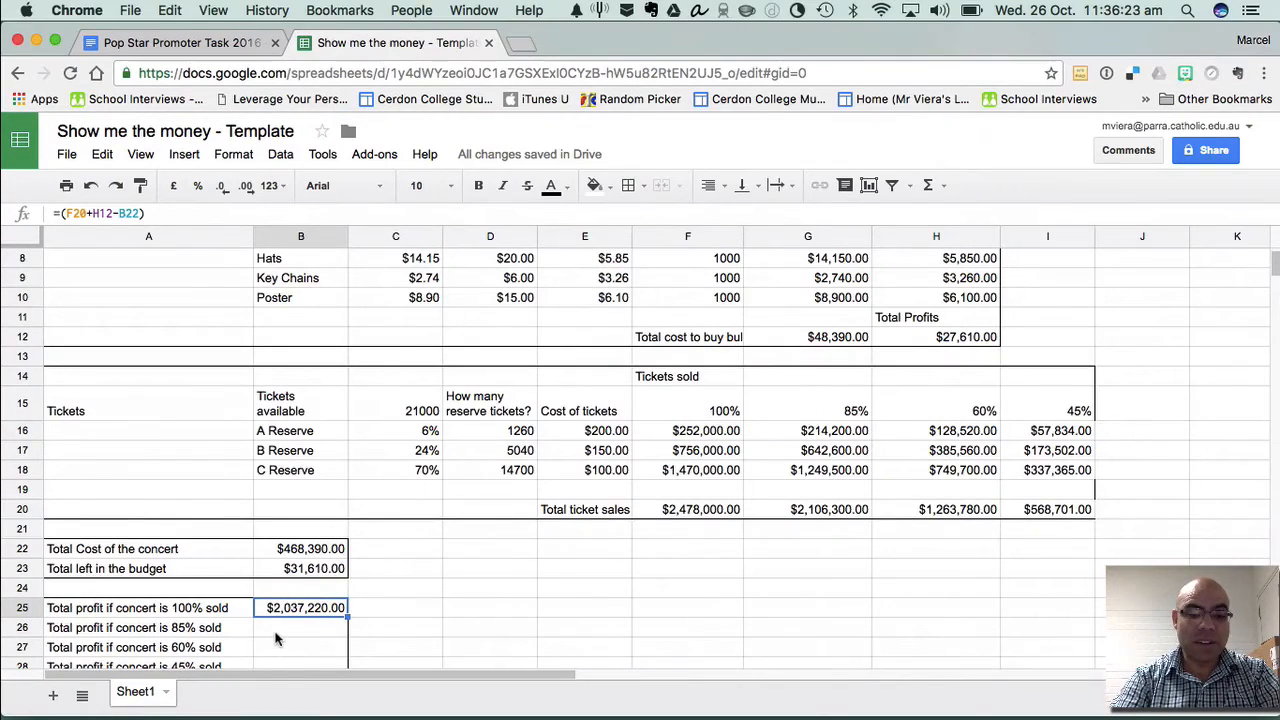
Calculate the total profit if the concert is 85% sold in B26 with the formula =(G20+H12-B22)
click(279, 636)
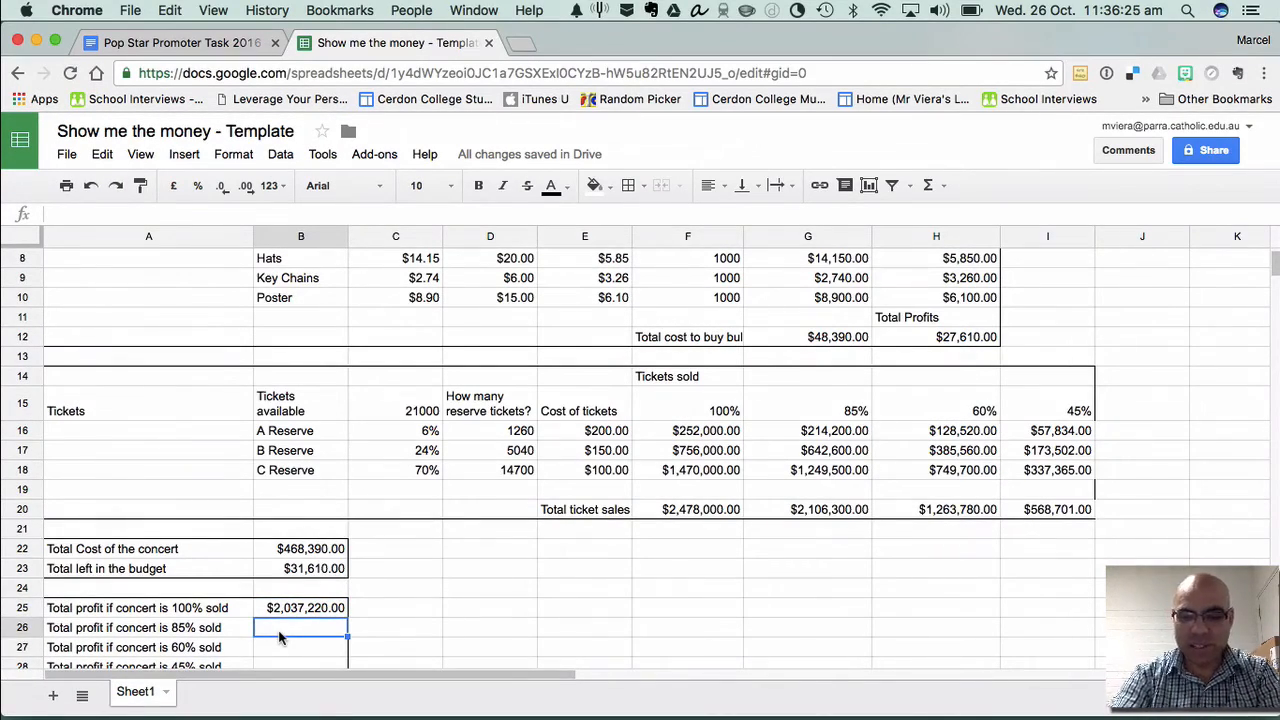
text(=()
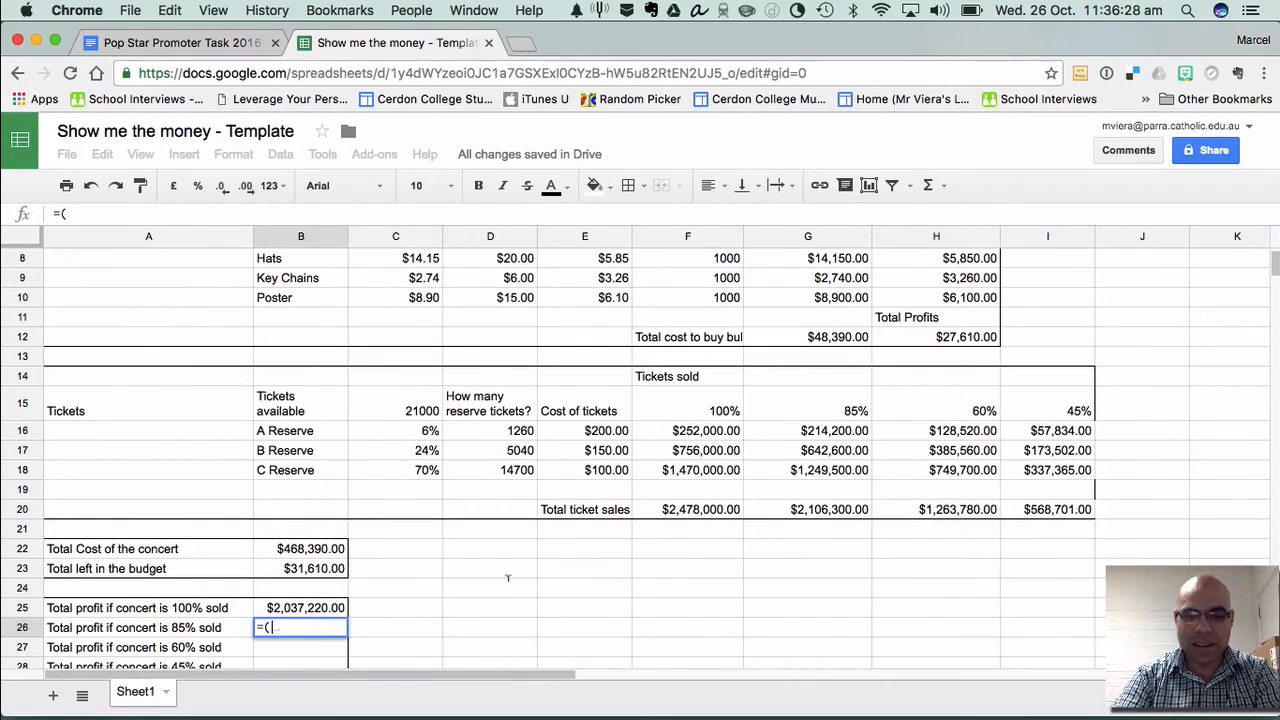
click(810, 512)
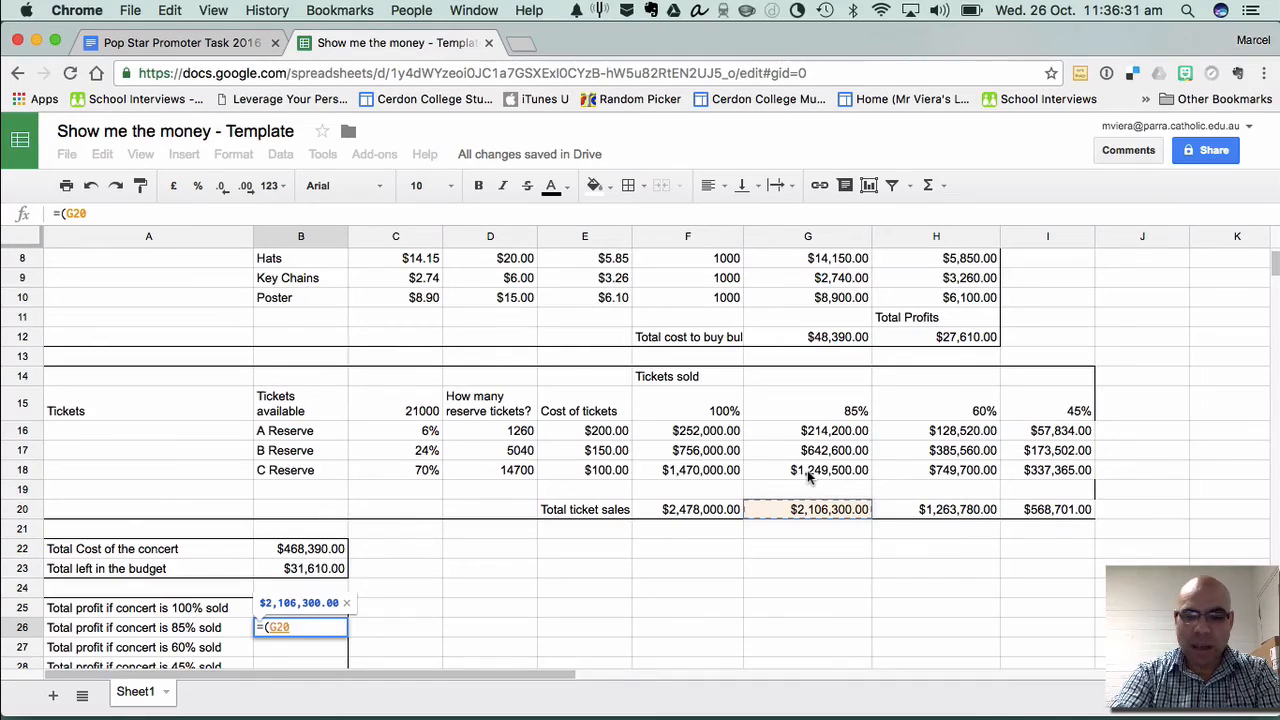
text(+)
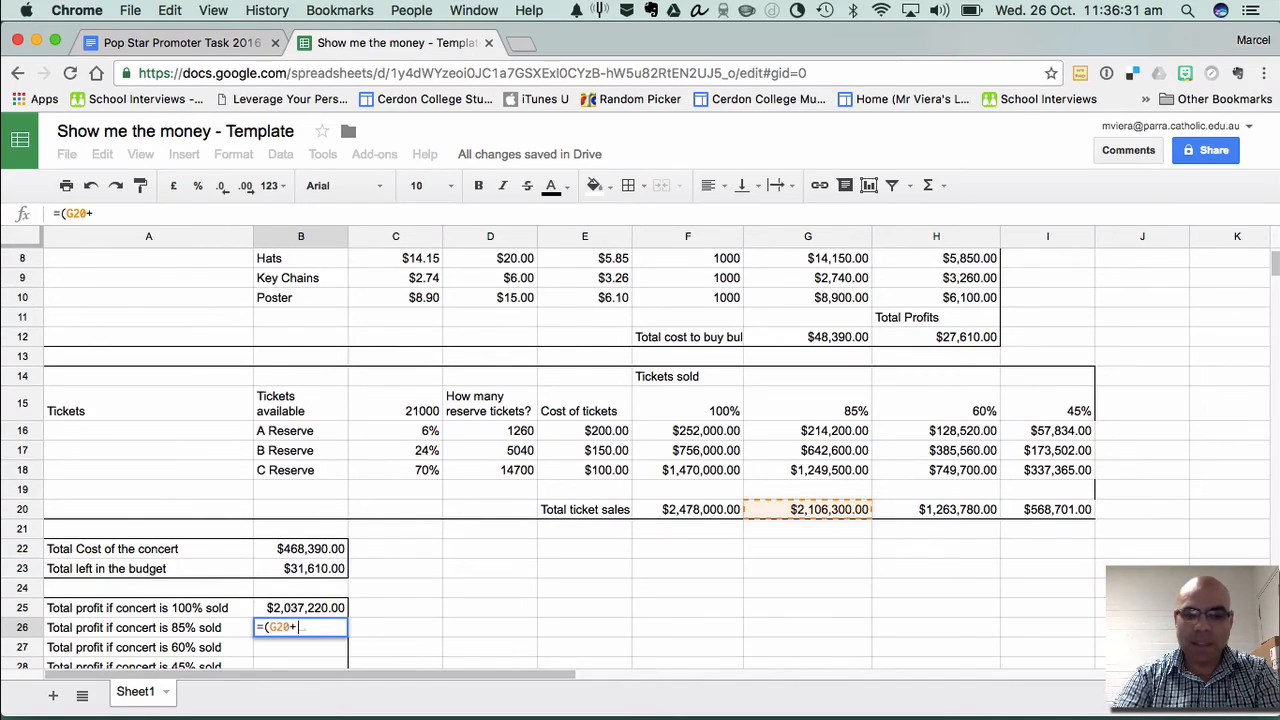
click(955, 340)
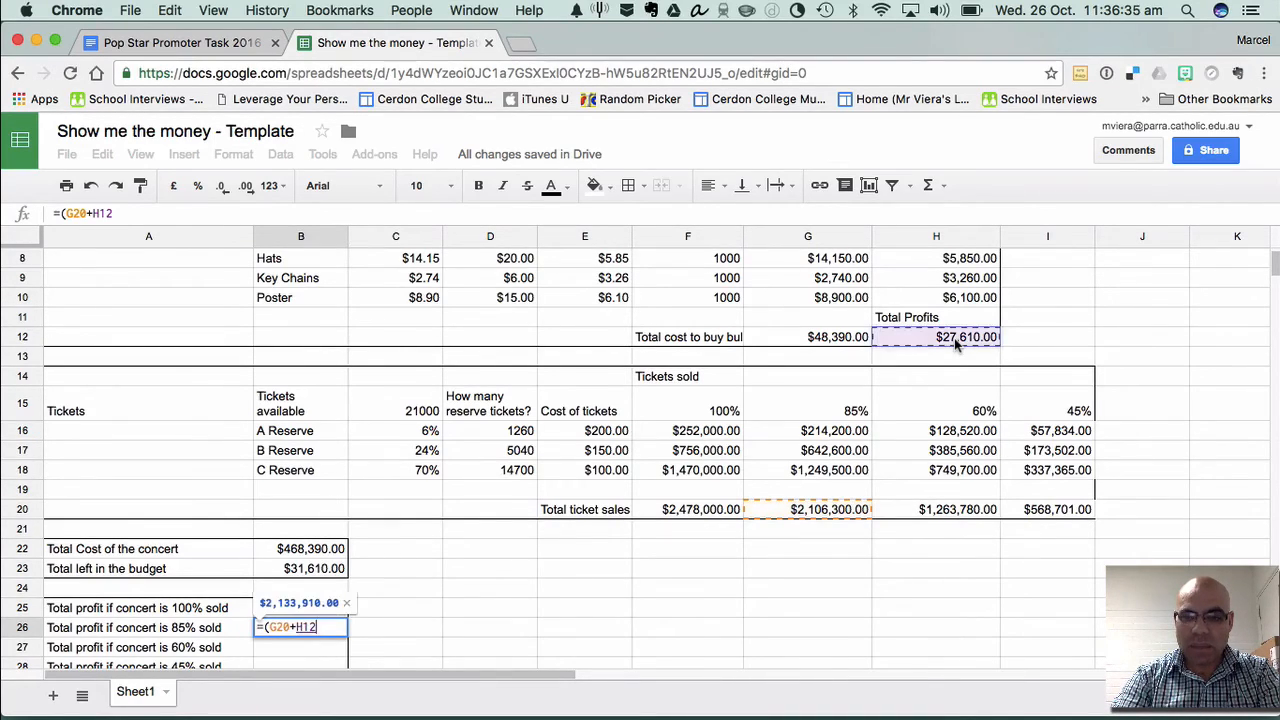
text(-)
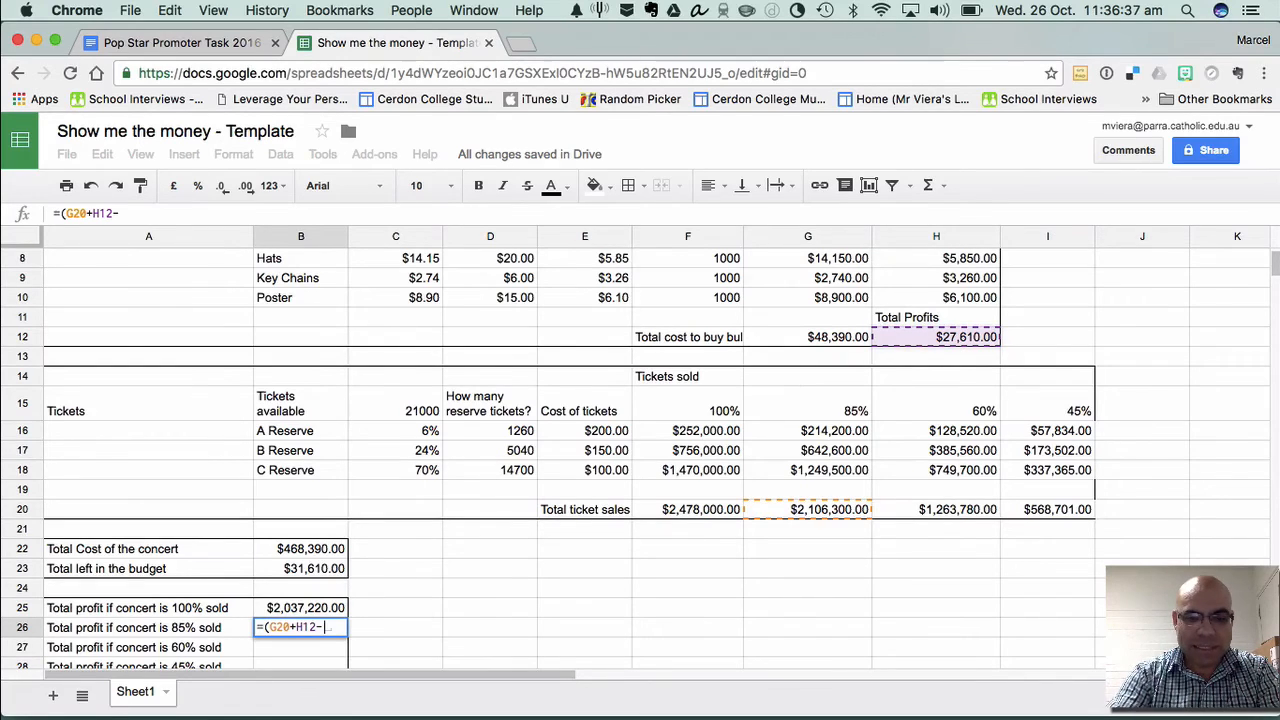
click(310, 552)
text())
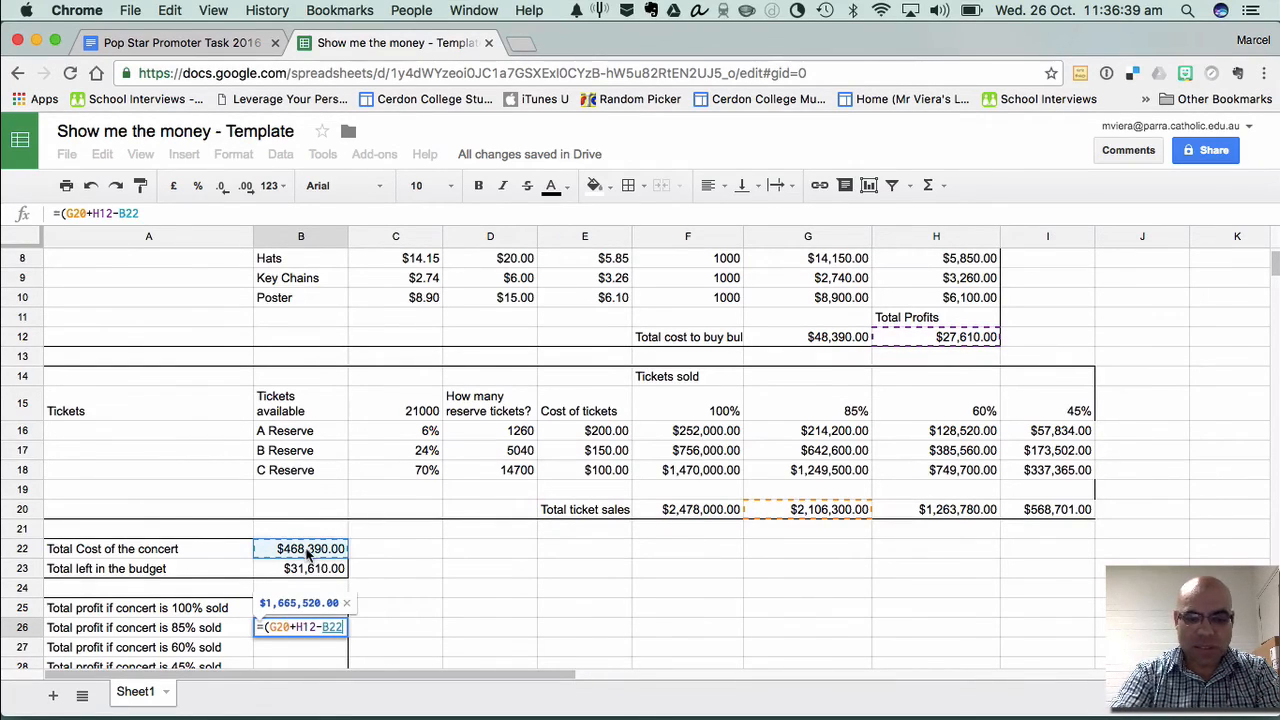
key(Return)
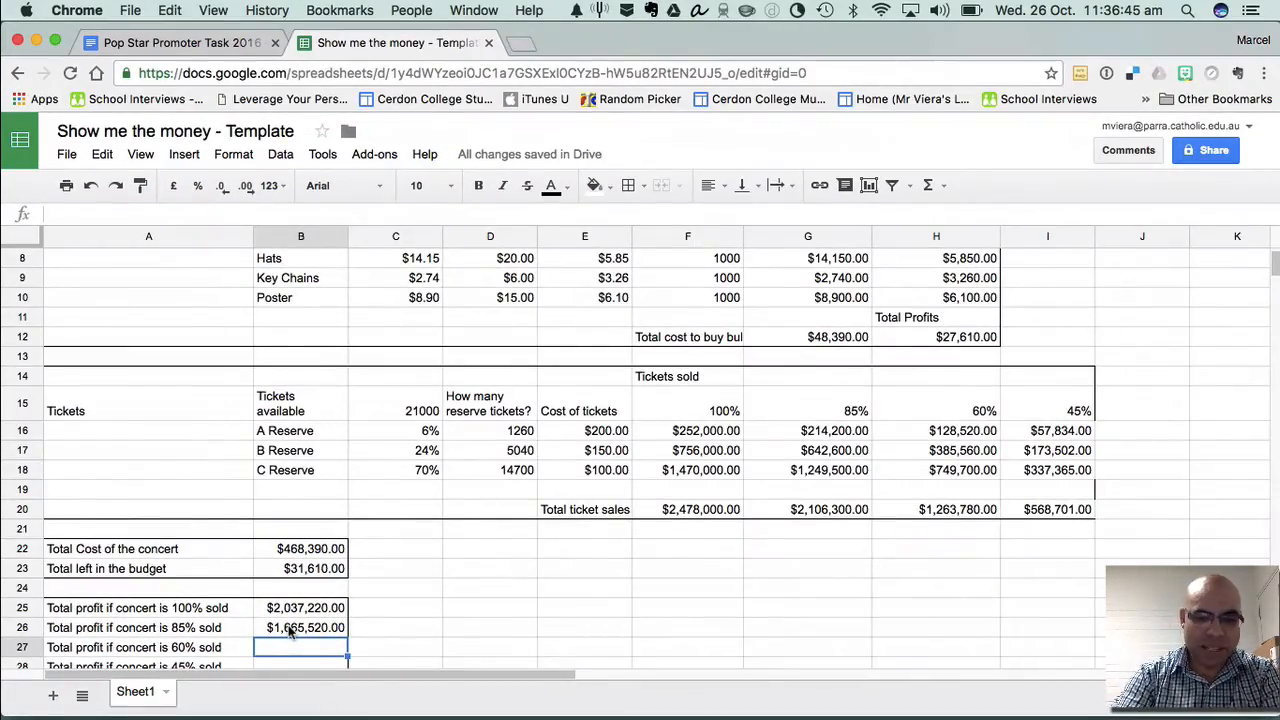
Calculate the total profit if the concert is 60% sold in B27 with the formula =(H20+H12-B22)
text(=()
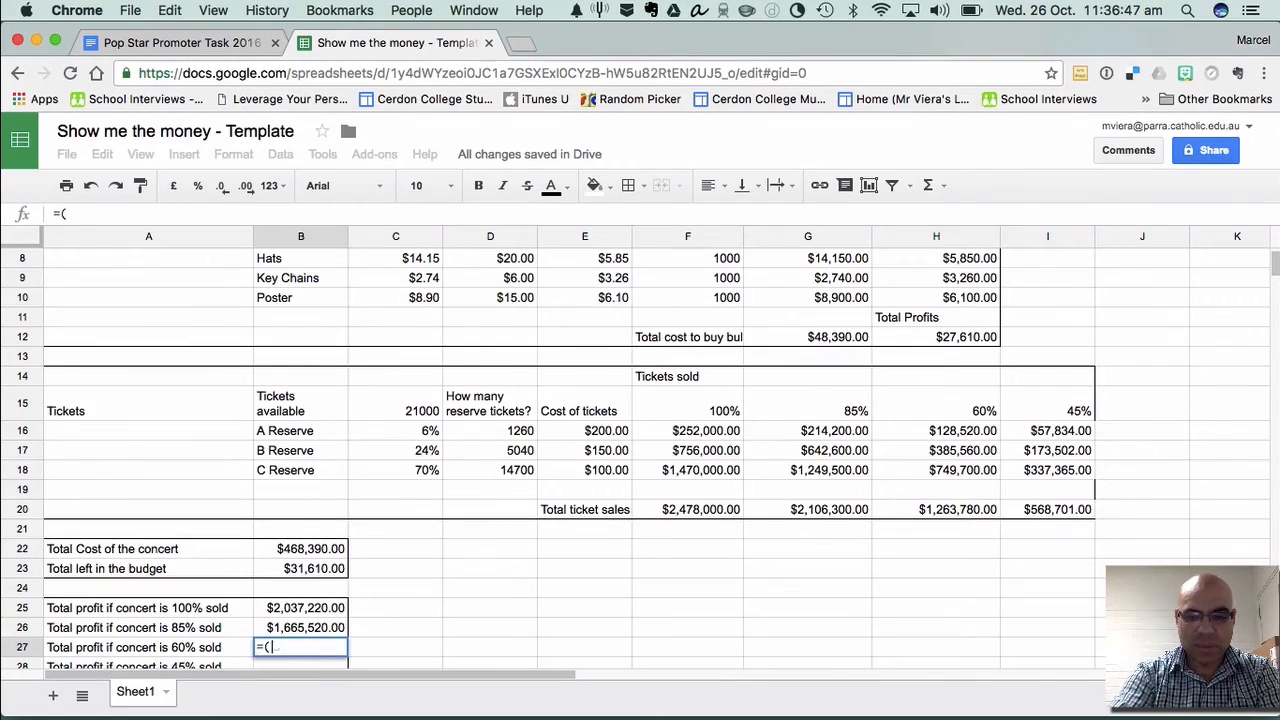
click(952, 511)
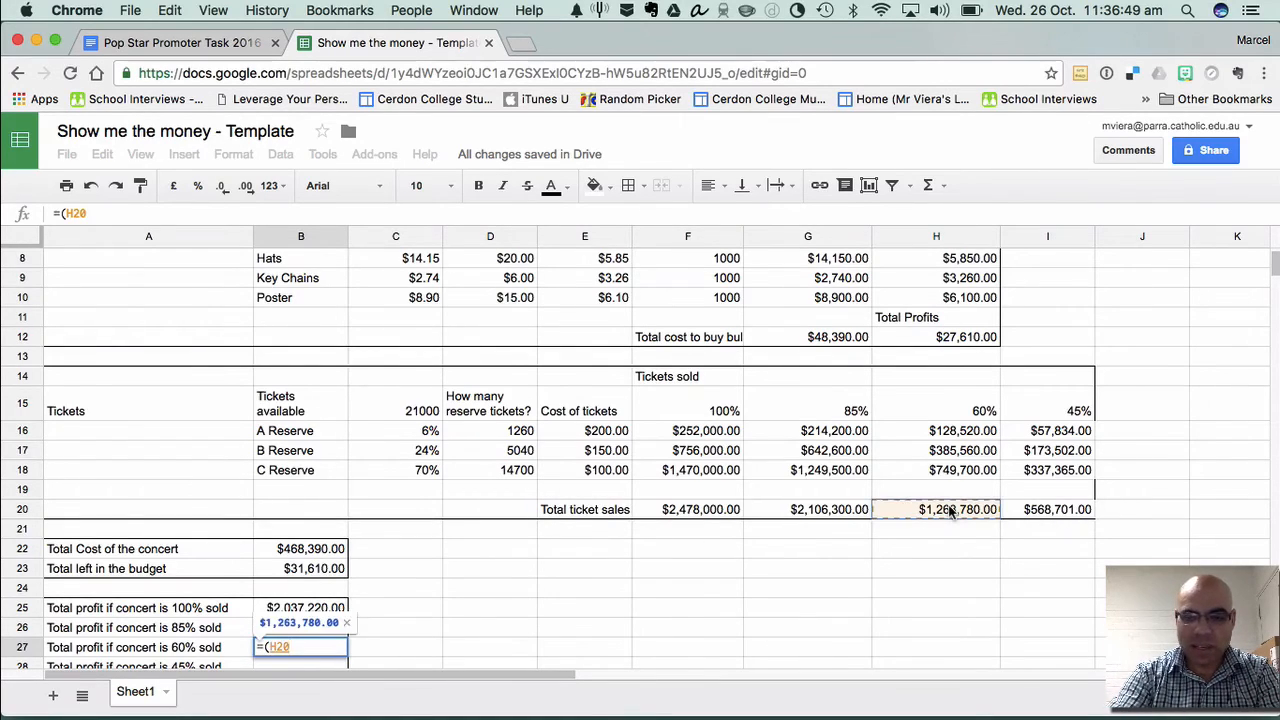
text(+)
click(938, 340)
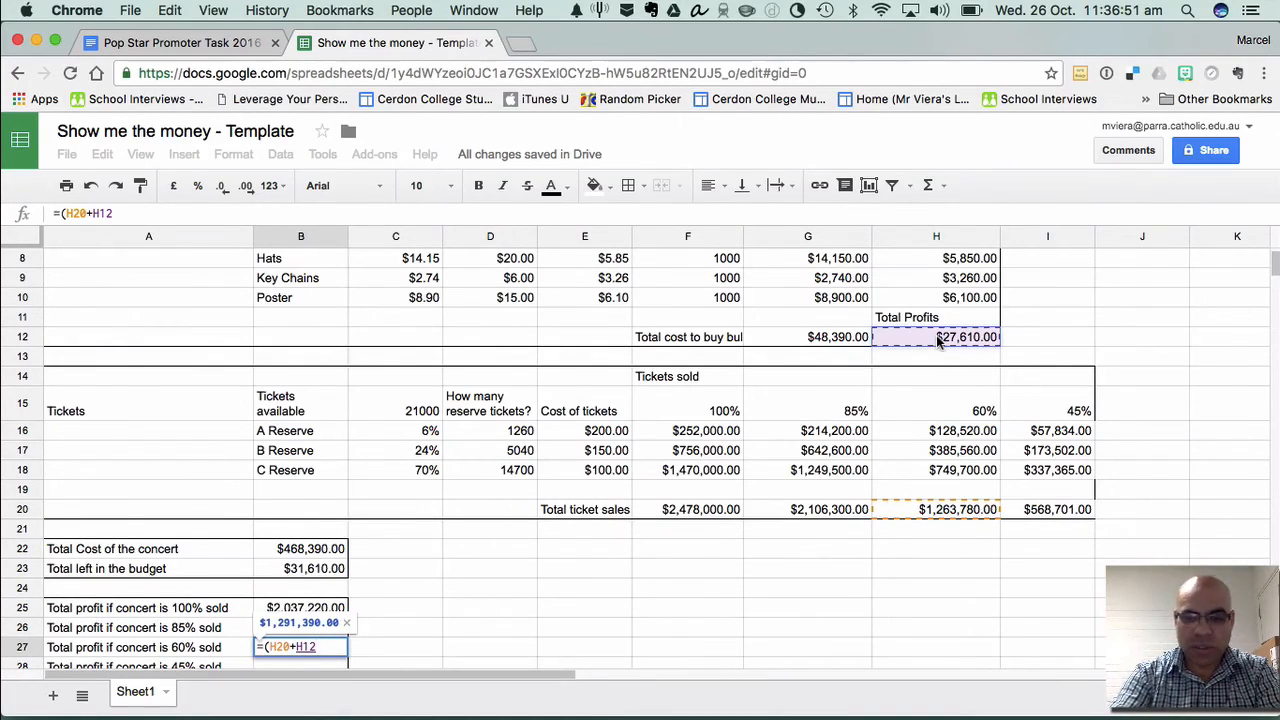
text(-)
click(303, 553)
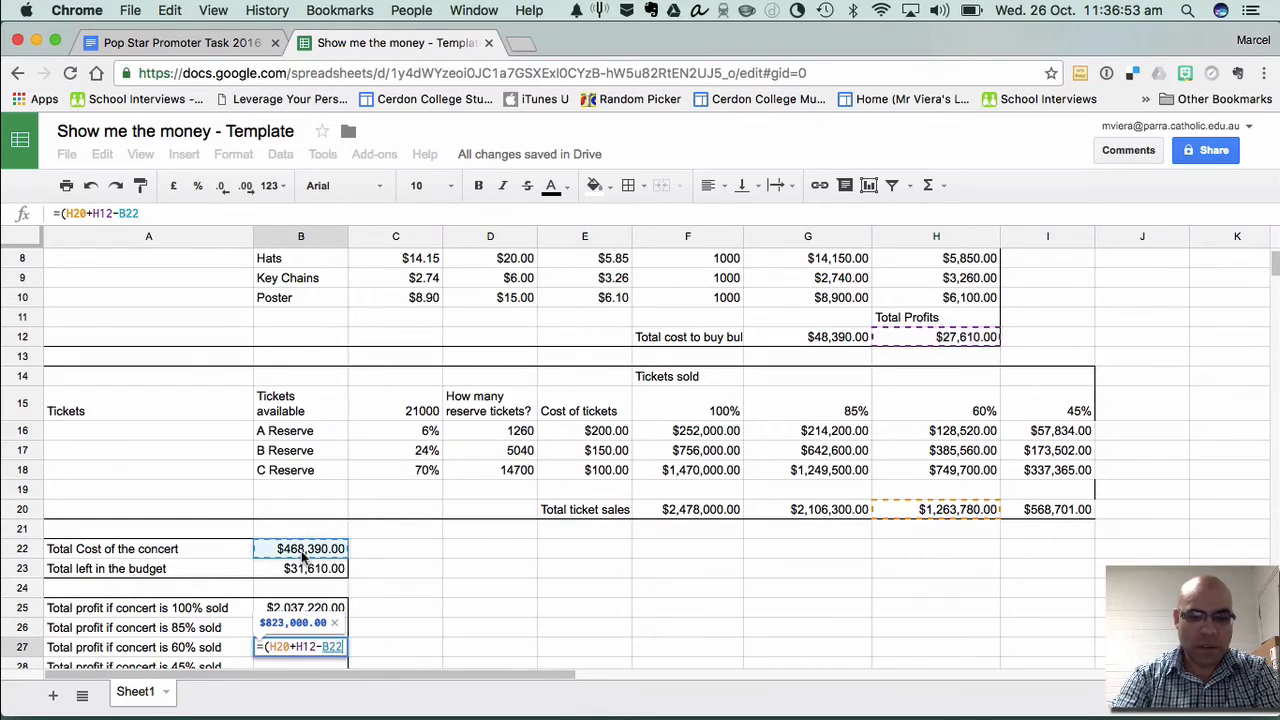
key(Return)
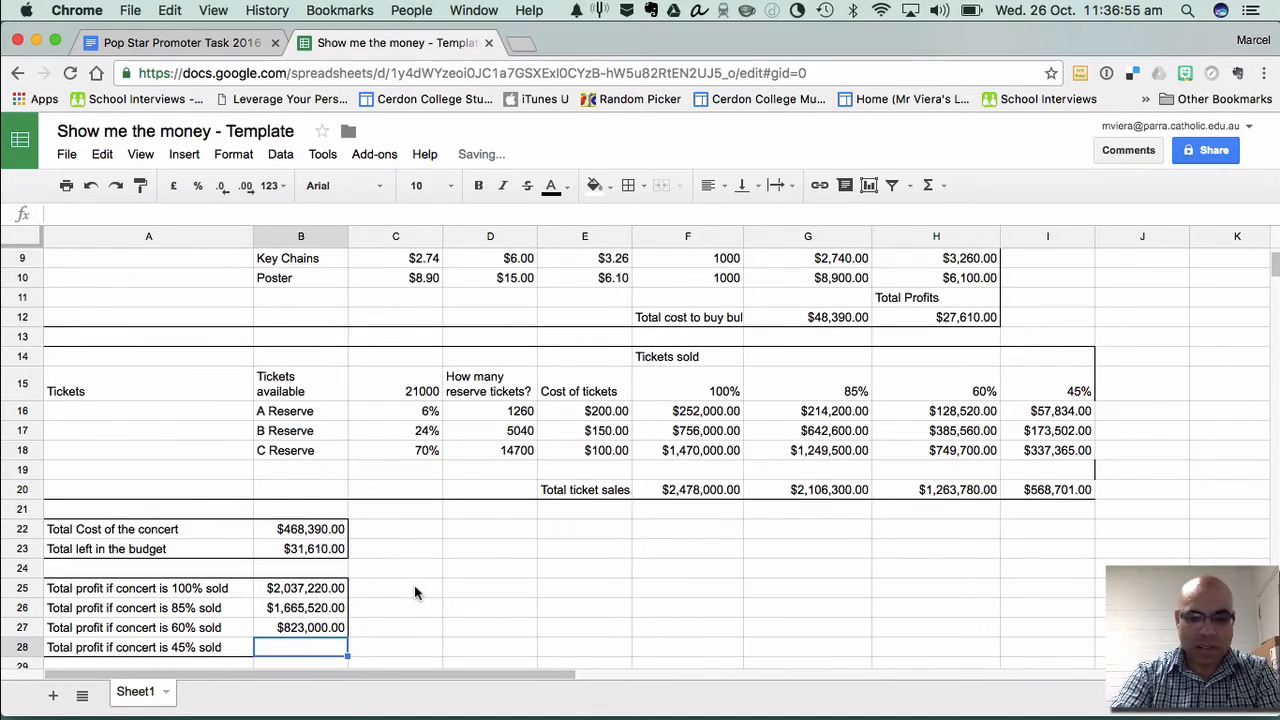
Calculate the total profit if the concert is 45% sold in B28 with the formula =(I20+H12-B22)
text(=()
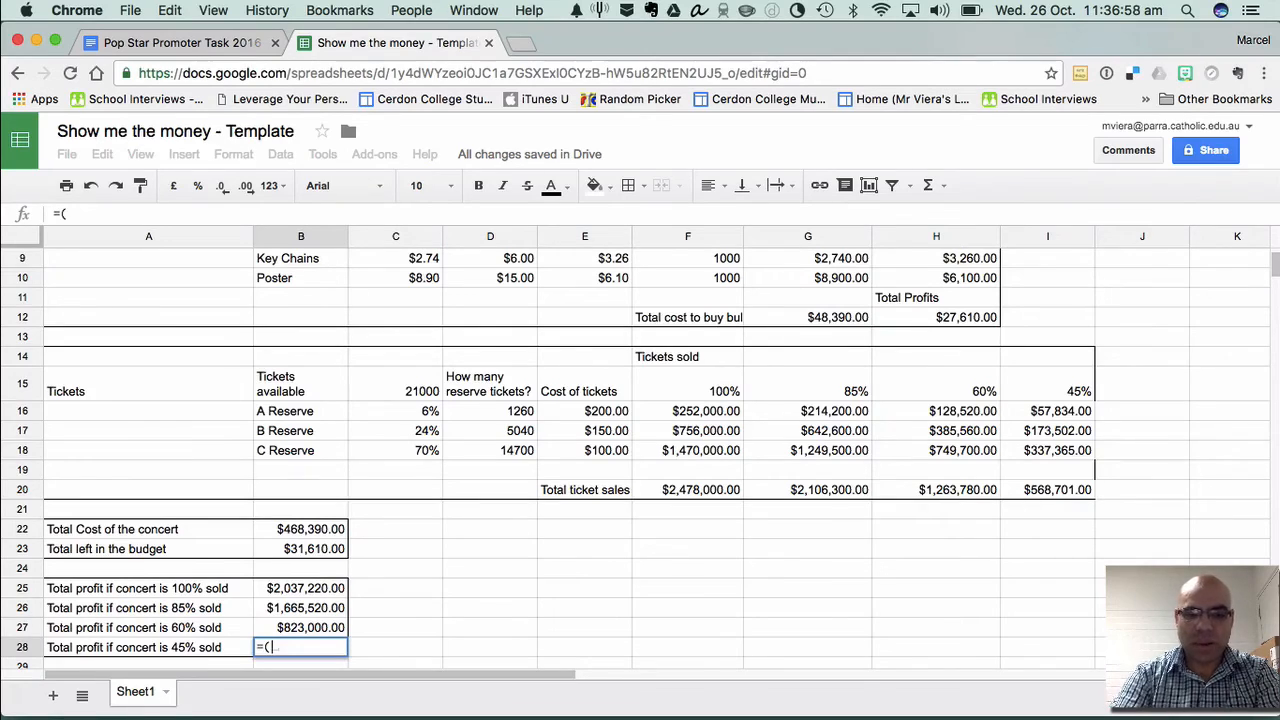
click(1041, 492)
text(+)
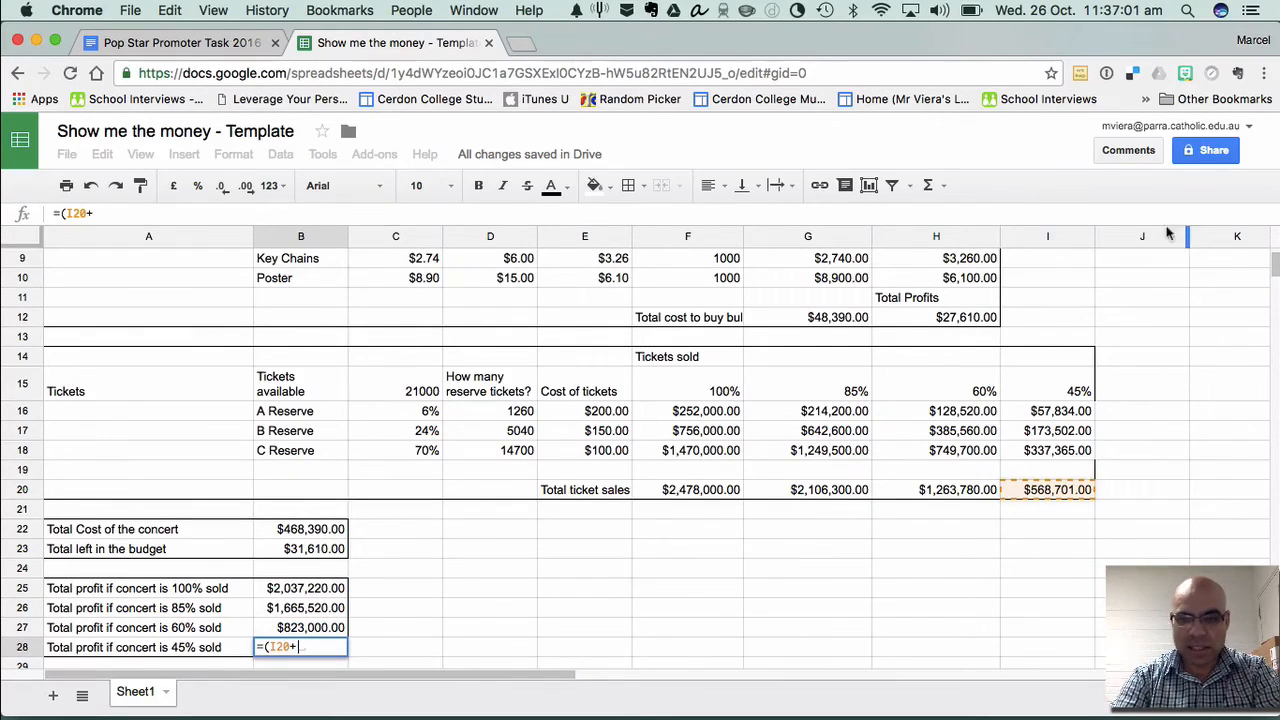
click(965, 320)
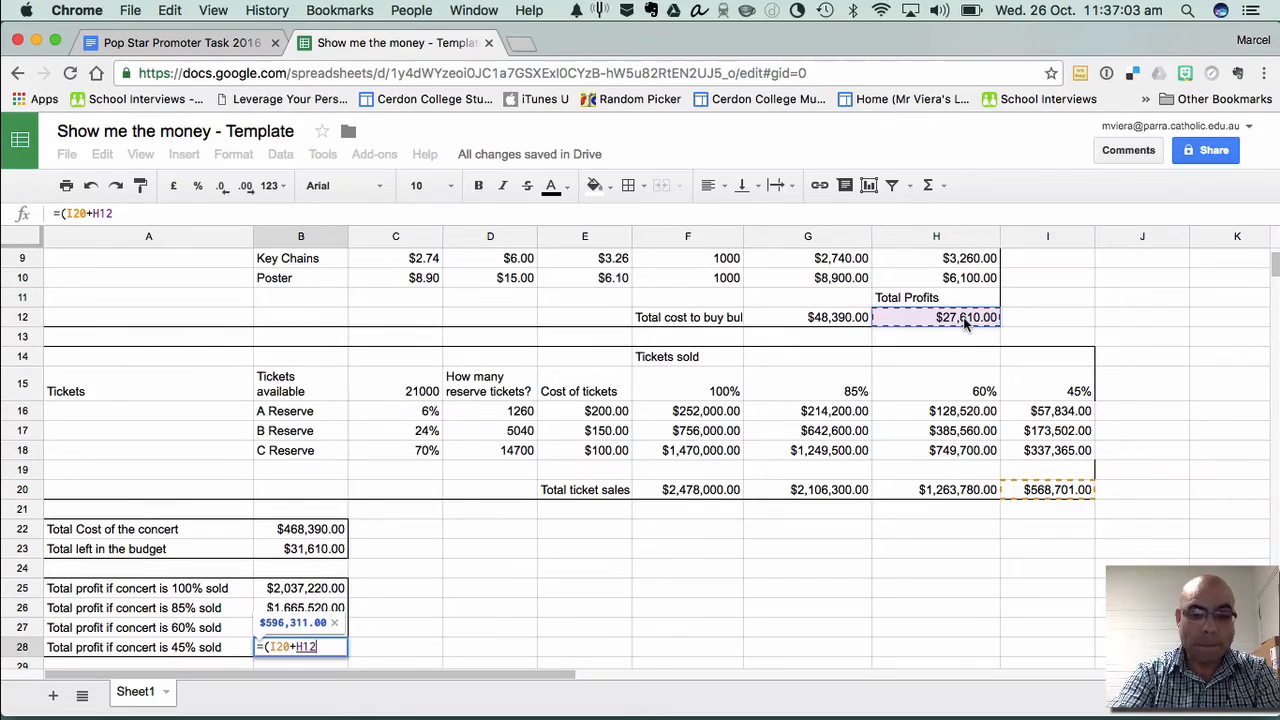
text(-)
click(300, 546)
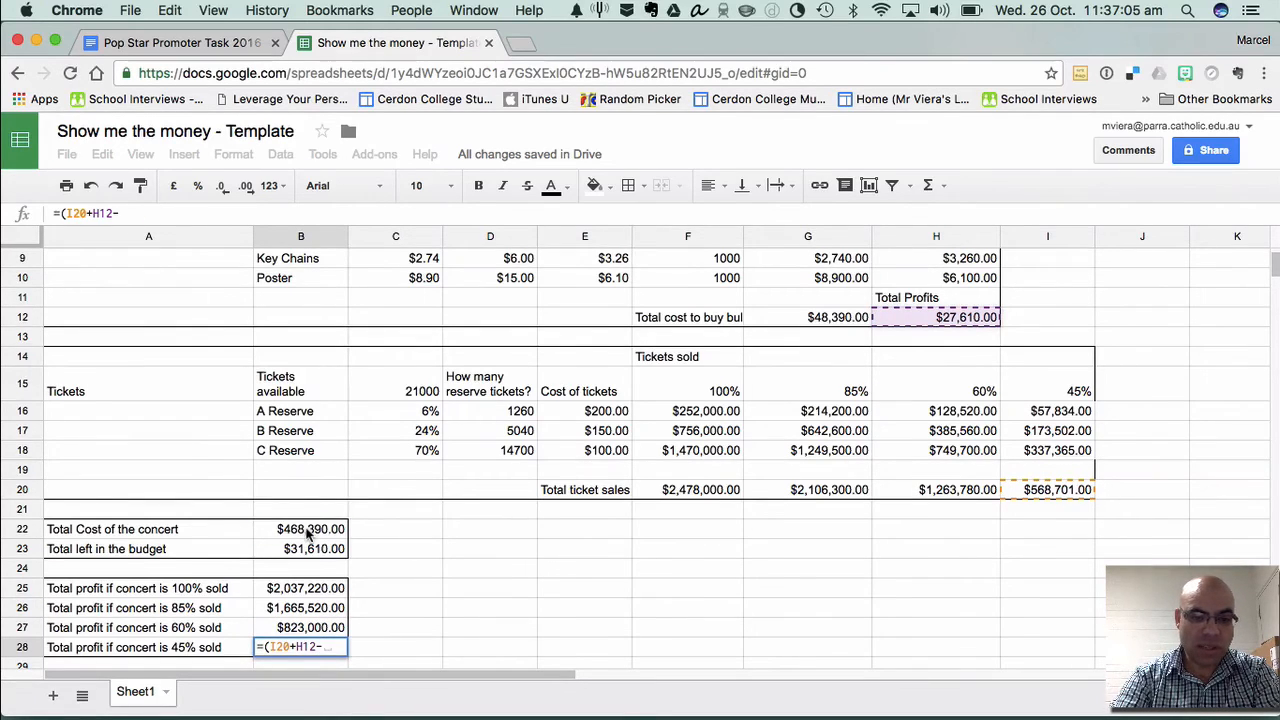
text())
key(Return)
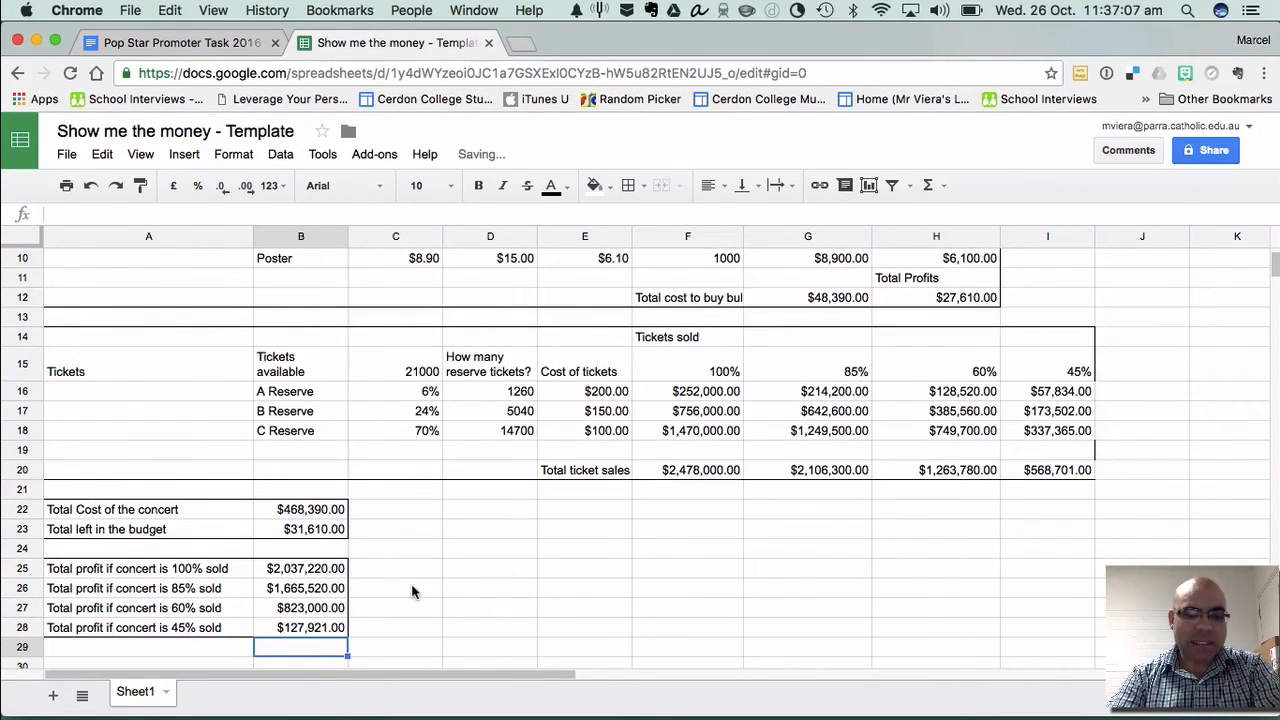
Review the completed budget sheet, including the venue and pop star costs, promotional material, ticket sales and profit rows
scroll(411, 592, down, 3)
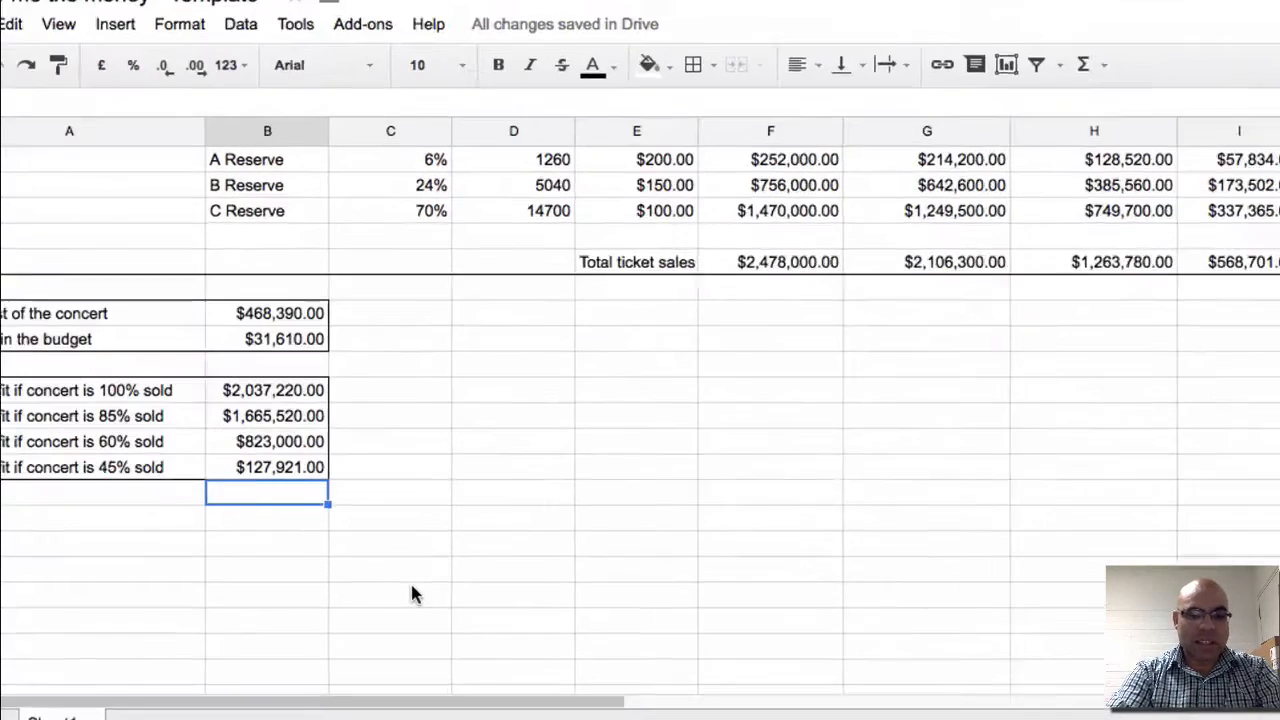
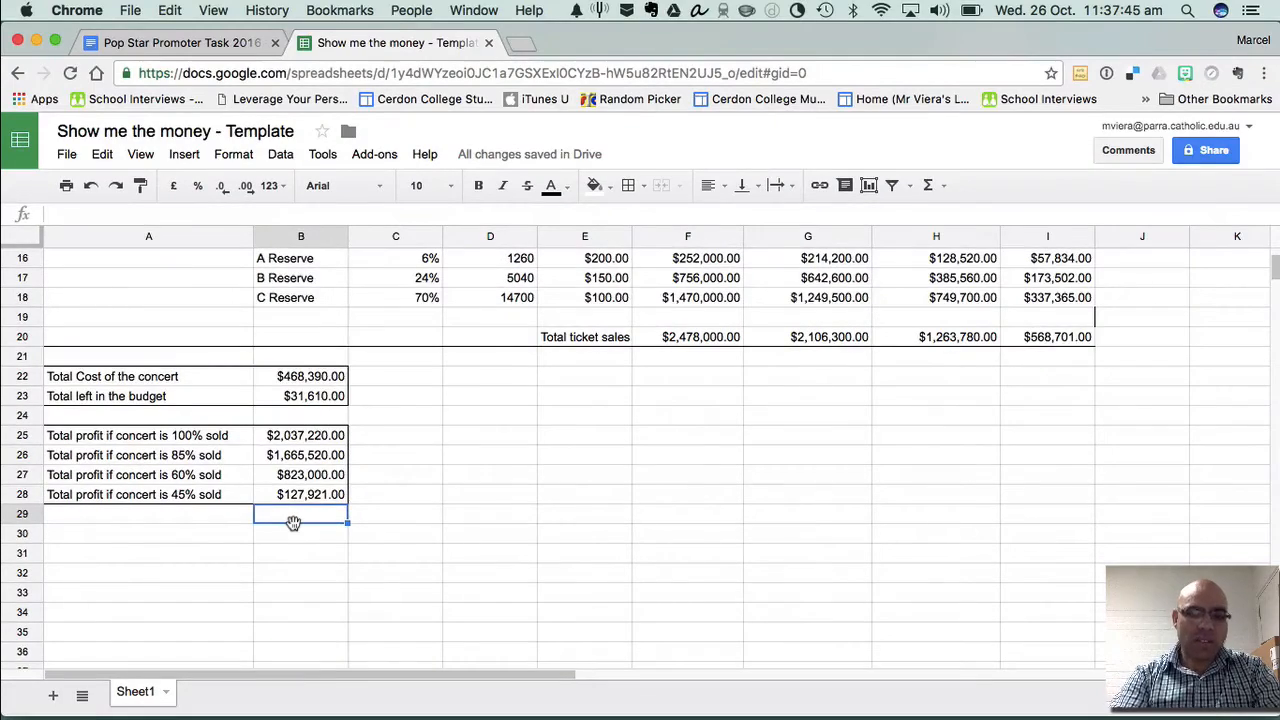
scroll(293, 521, up, 10)
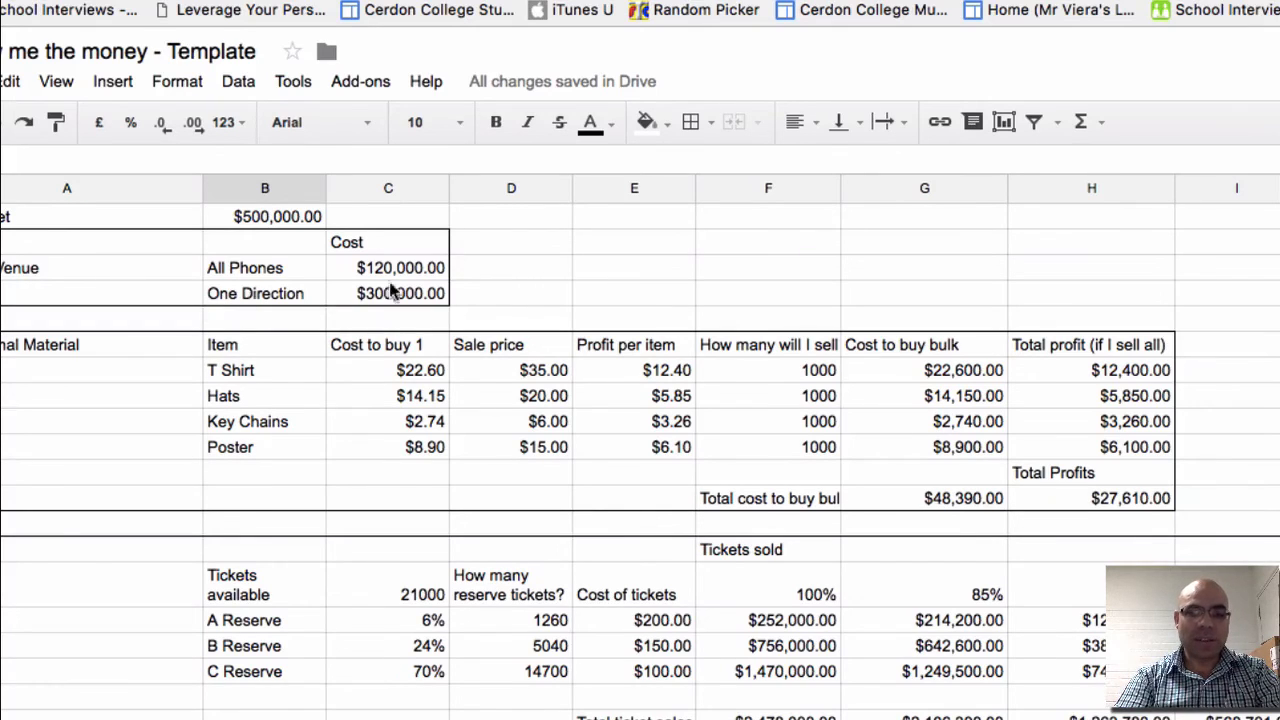
scroll(518, 450, down, 4)
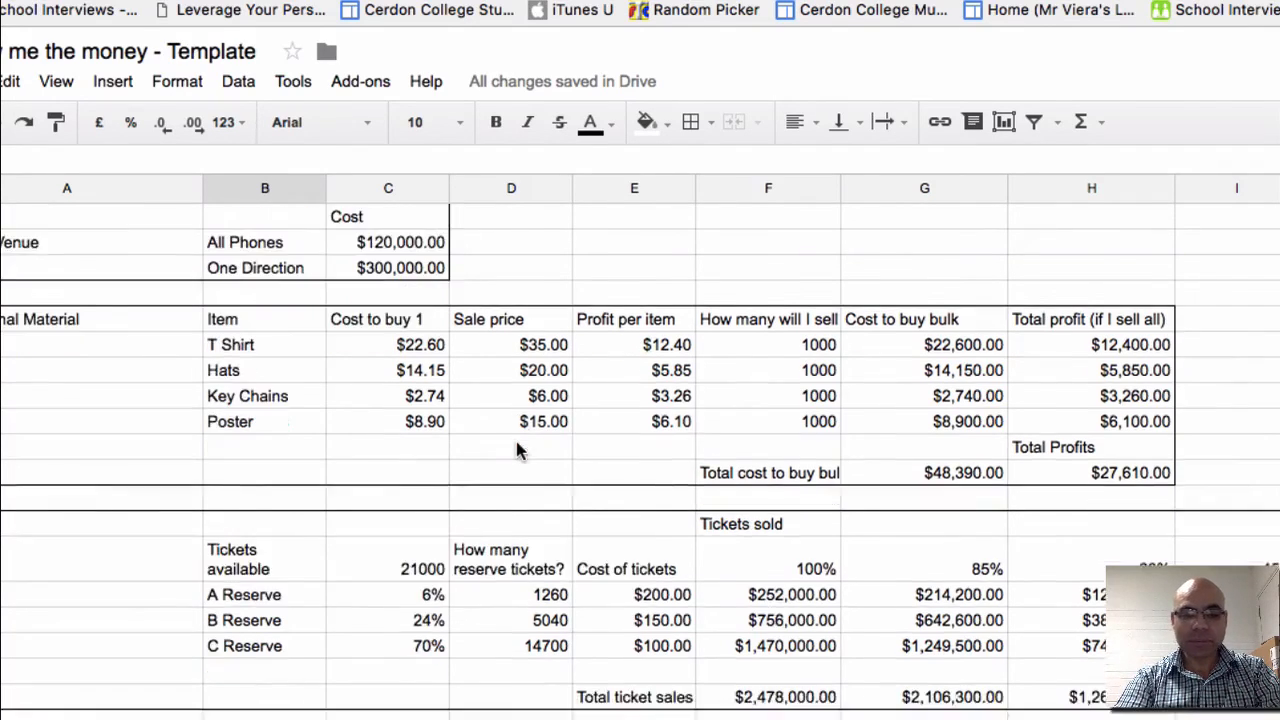
scroll(518, 450, down, 1)
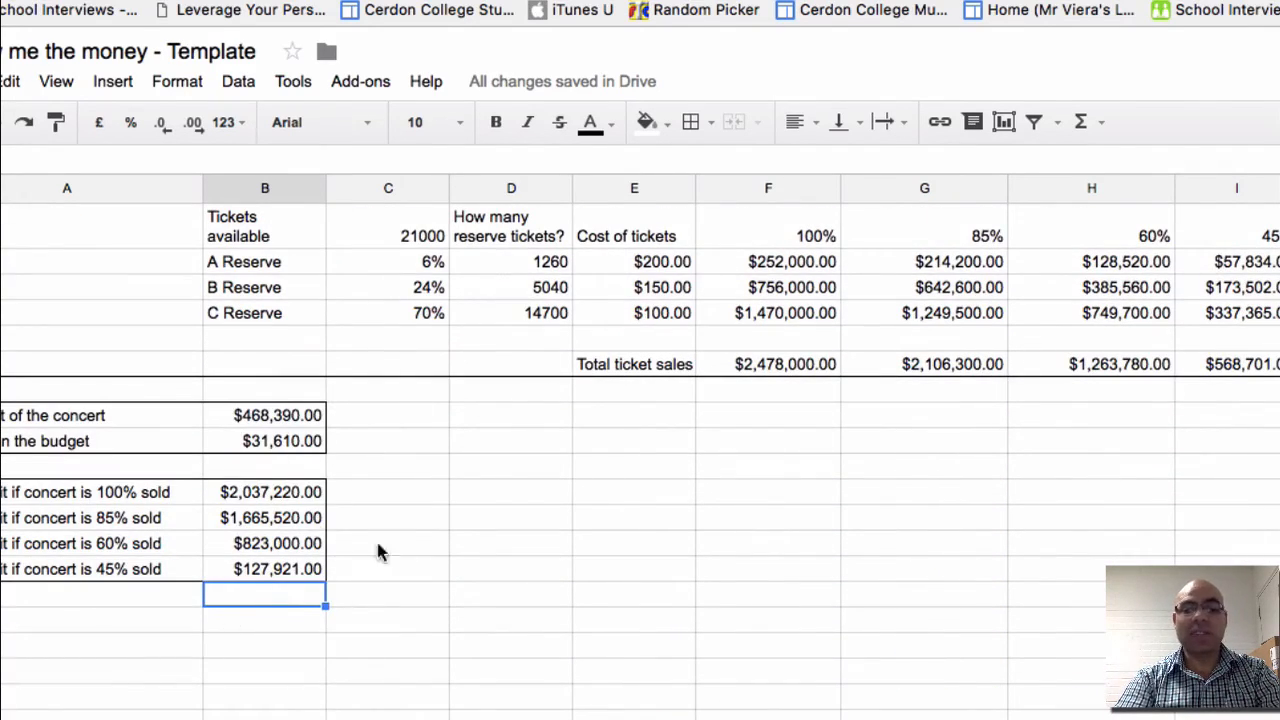
Replace the pop star name in B4 with Bruno Mars
scroll(542, 553, up, 5)
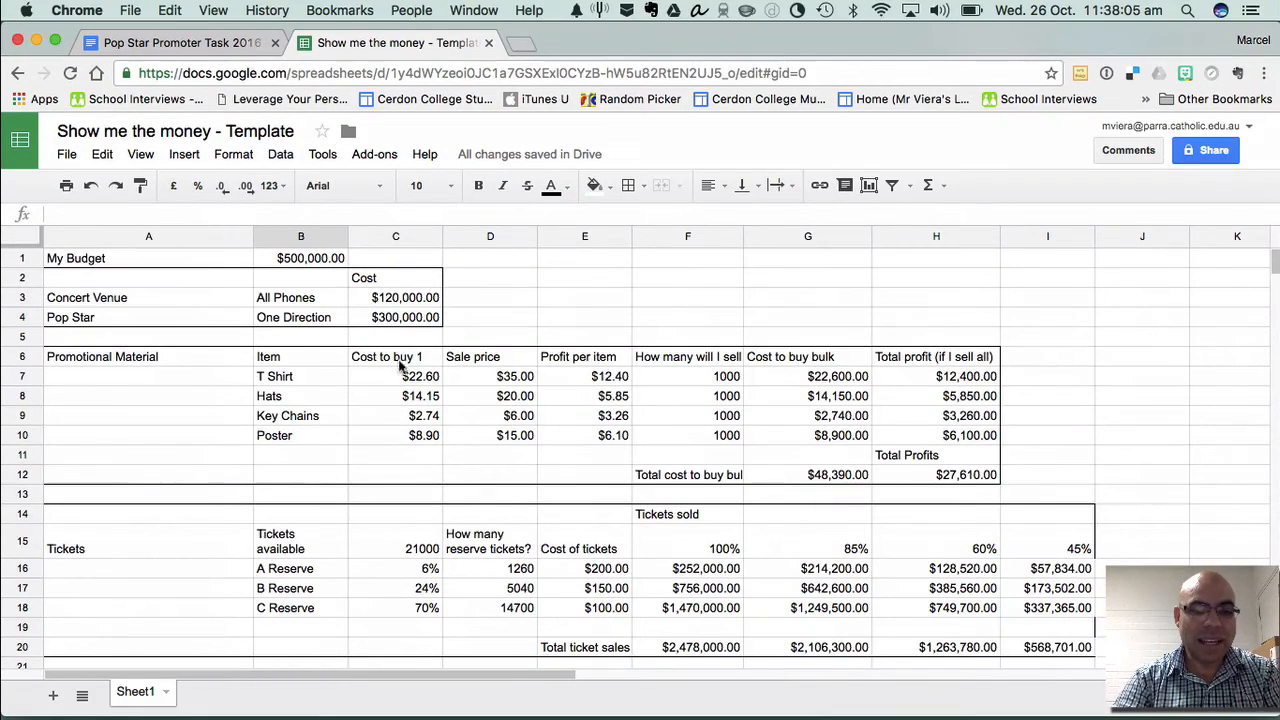
click(385, 322)
click(306, 317)
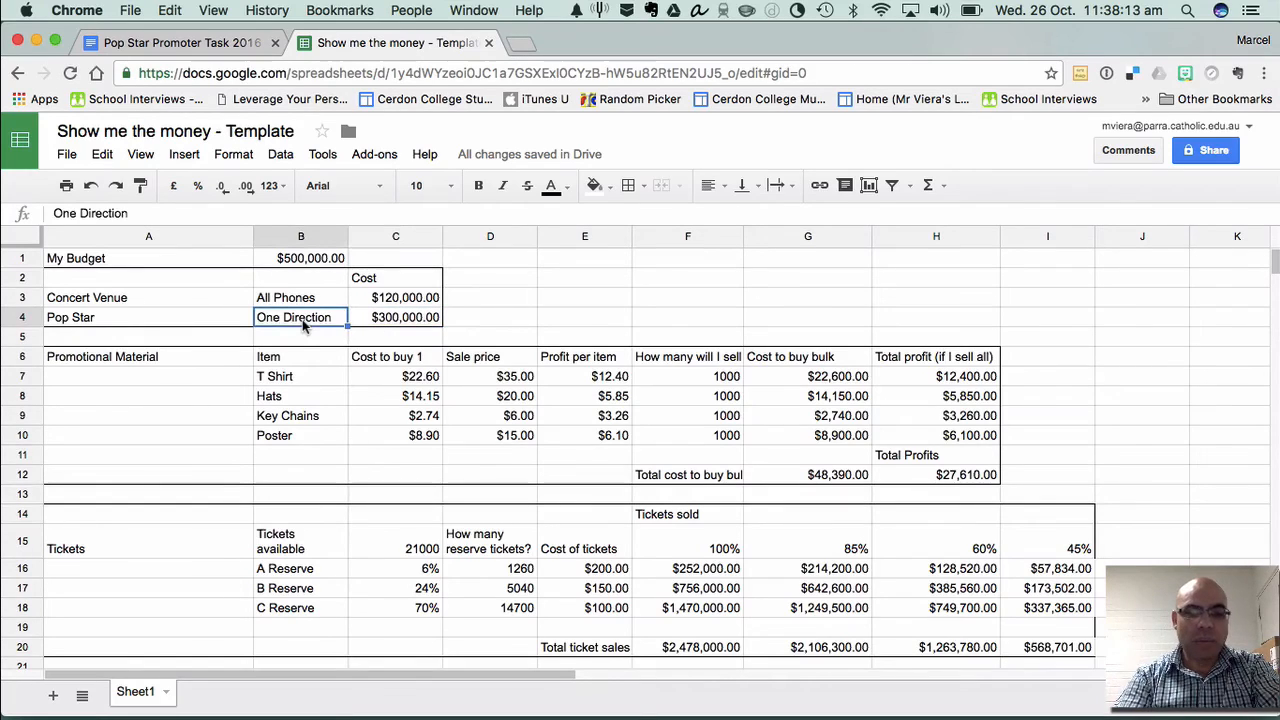
text(Bruno Mars)
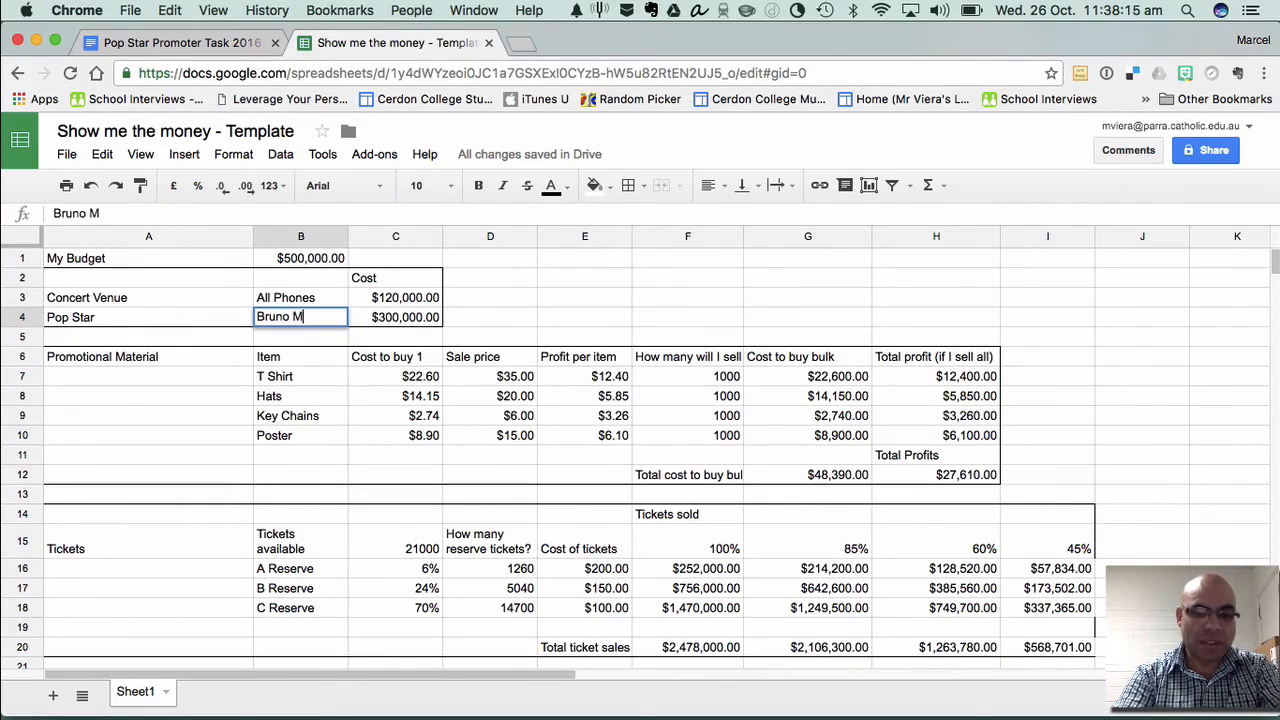
click(452, 338)
Set the pop star's cost in C4 to 500000
click(403, 322)
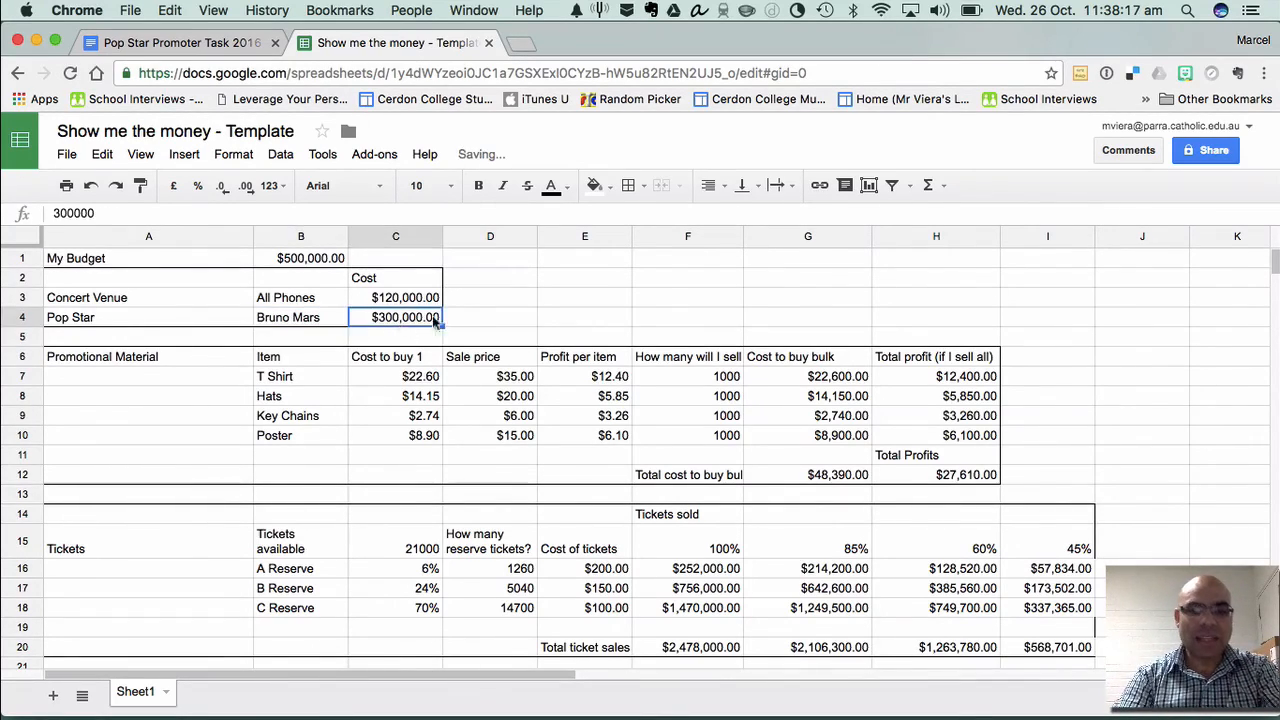
text(5)
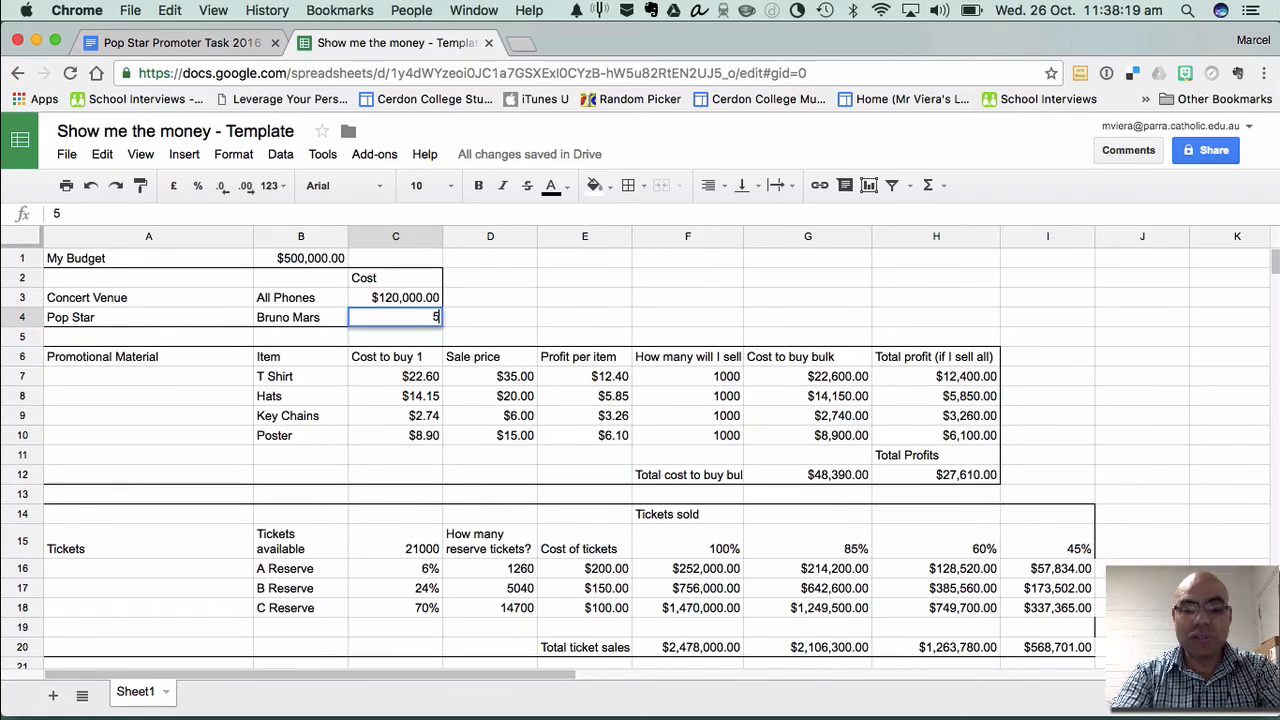
text(00,000000)
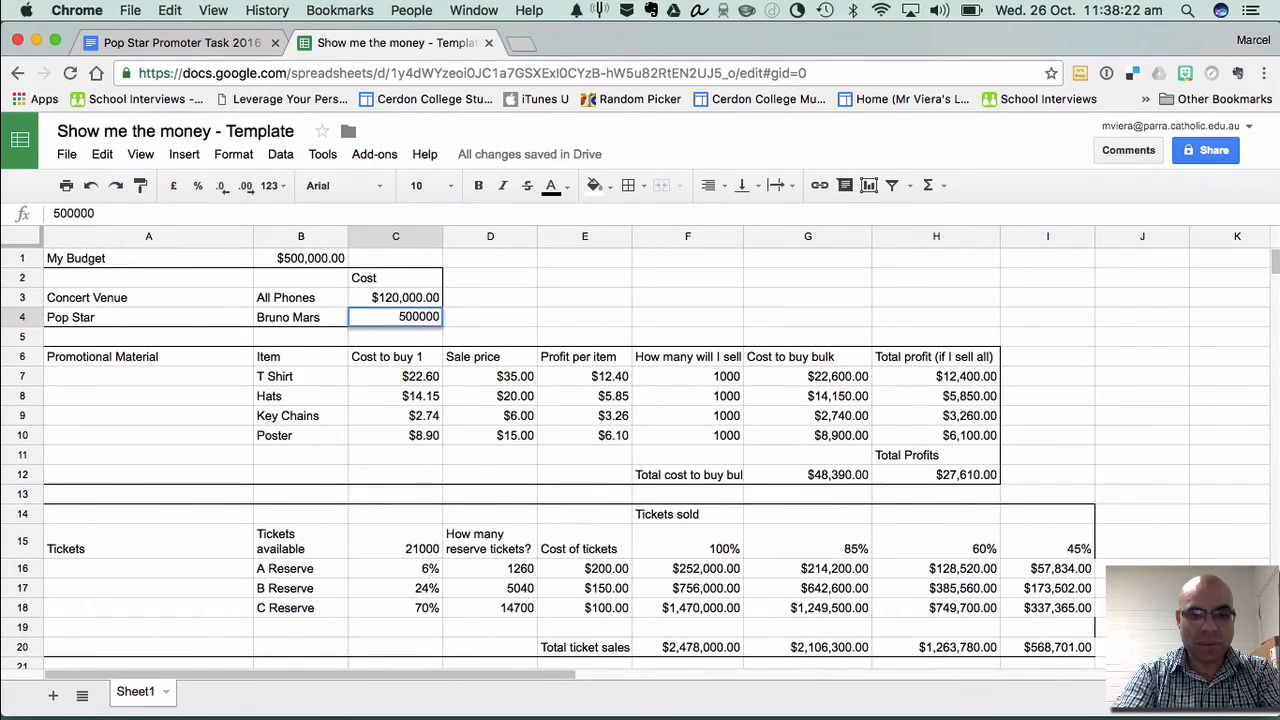
key(Return)
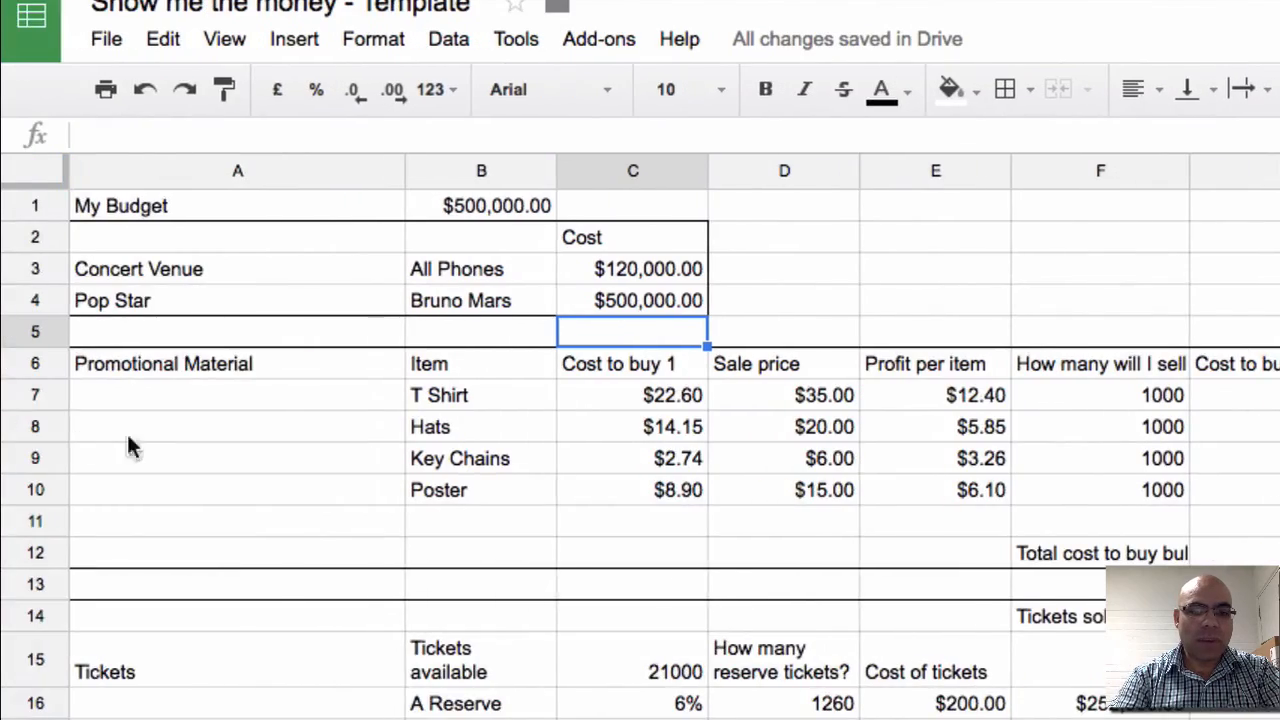
Examine how the new pop star cost affects the total cost, remaining budget and profit rows, and recheck the promotional material and ticket sections
scroll(165, 478, down, 5)
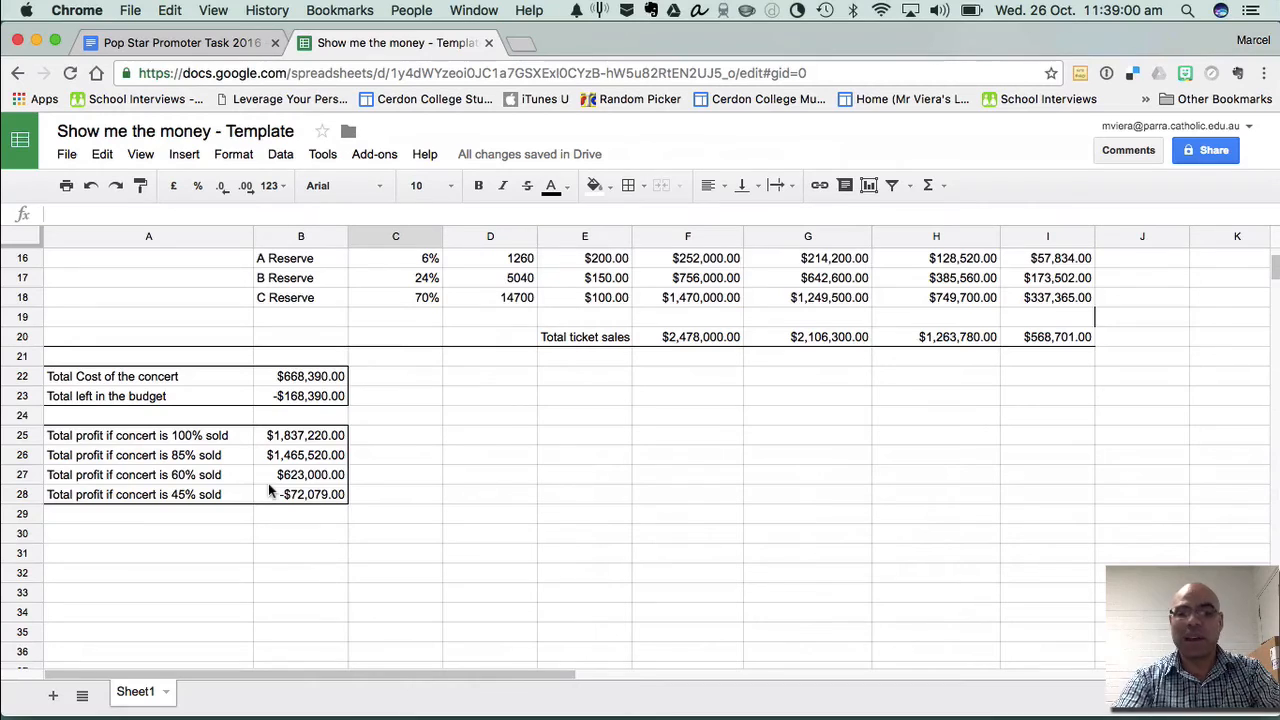
scroll(268, 483, up, 8)
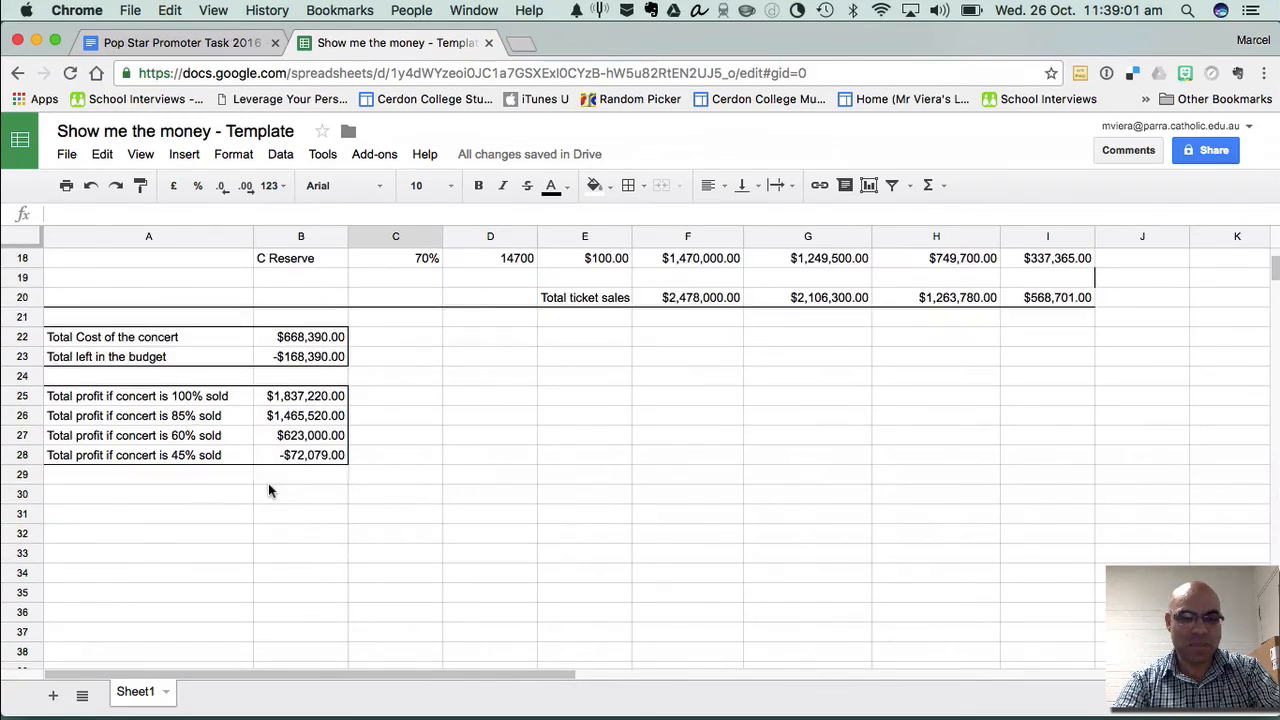
scroll(268, 483, right, 2)
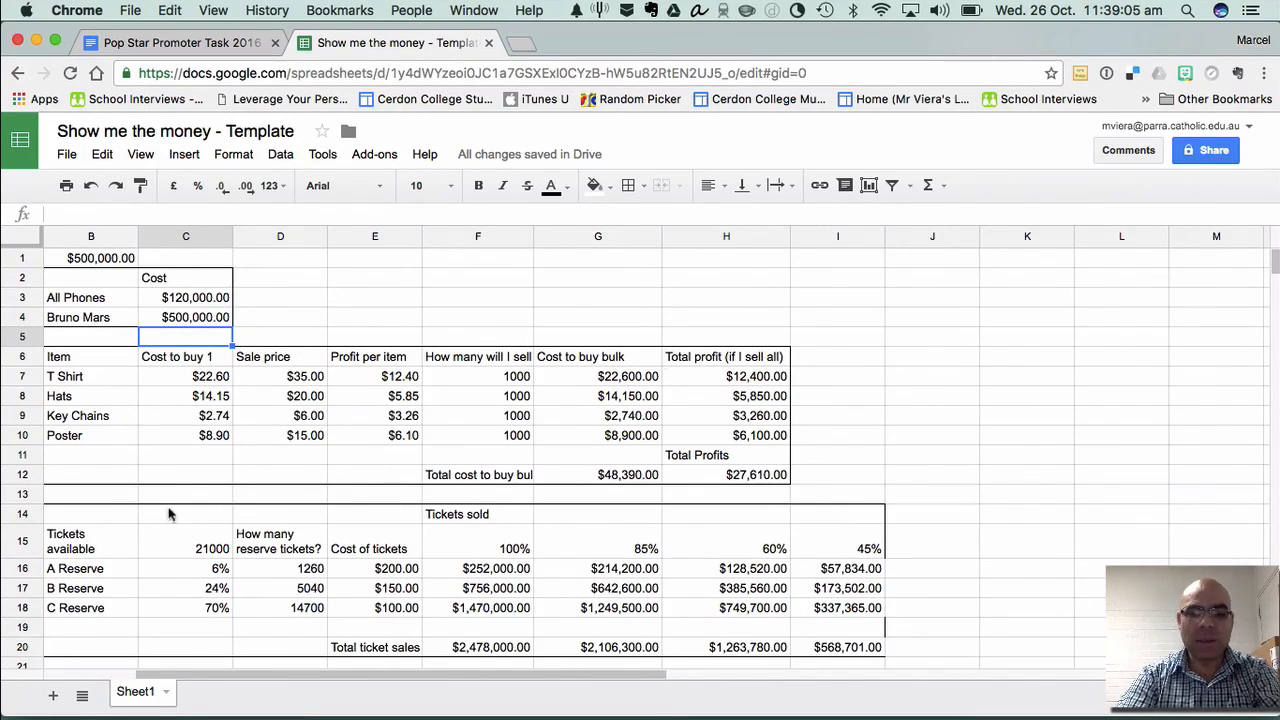
scroll(399, 641, down, 2)
scroll(399, 641, up, 2)
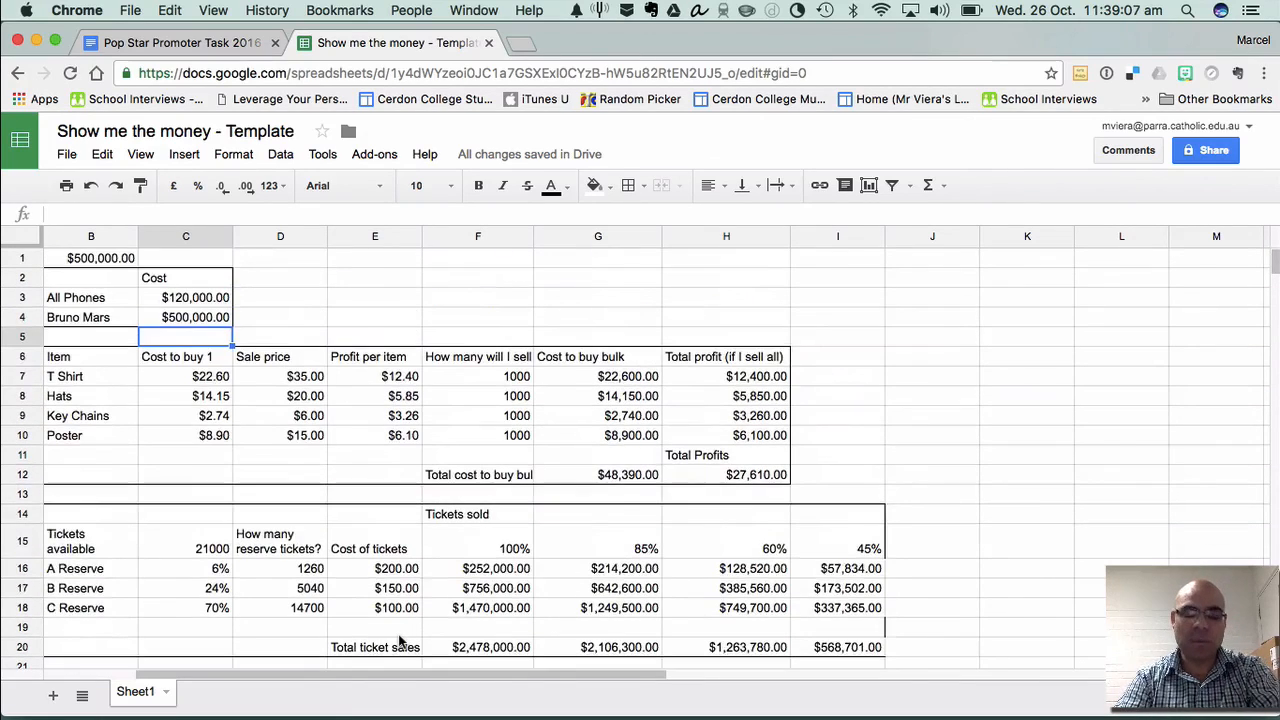